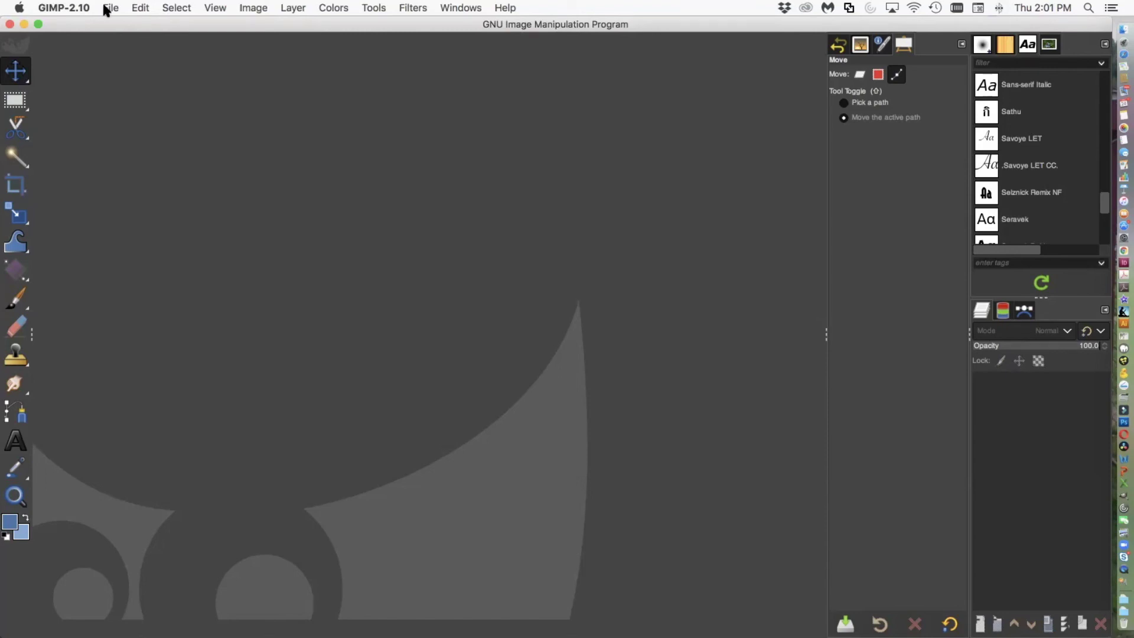
Open the image ladybug-308215_1920.jpg from the recently used files.
left_click(107, 11)
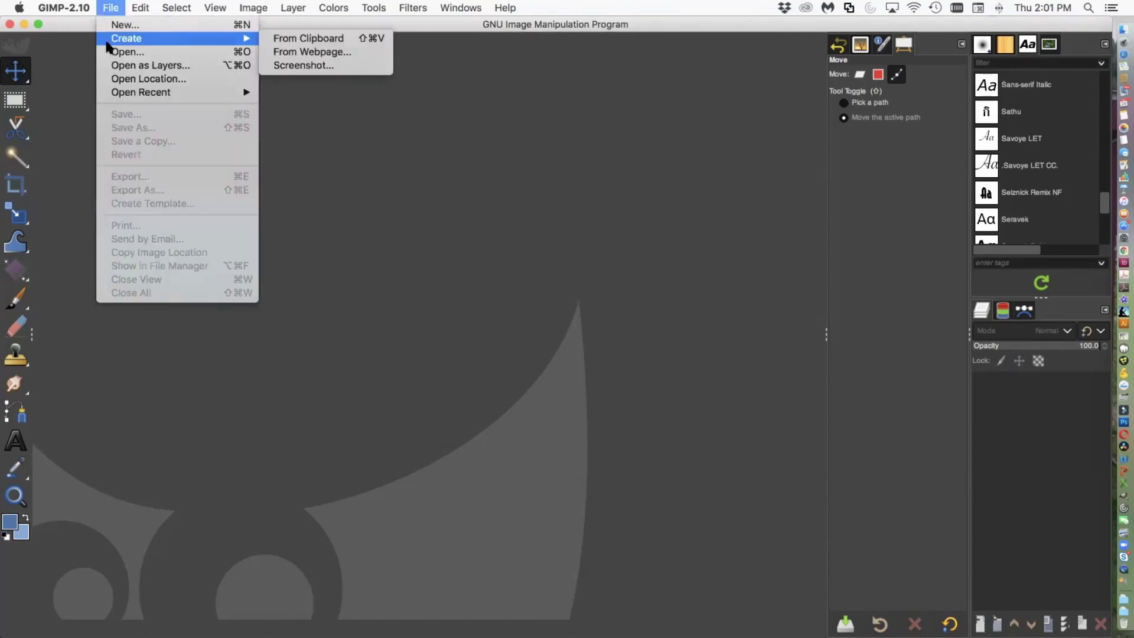
left_click(64, 8)
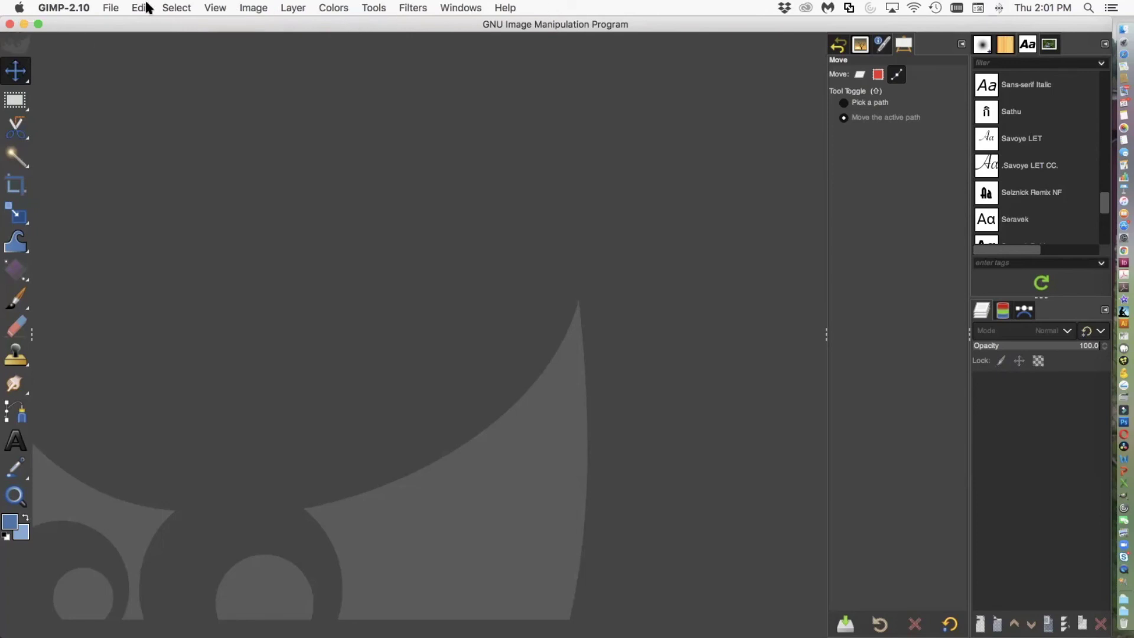
left_click(111, 8)
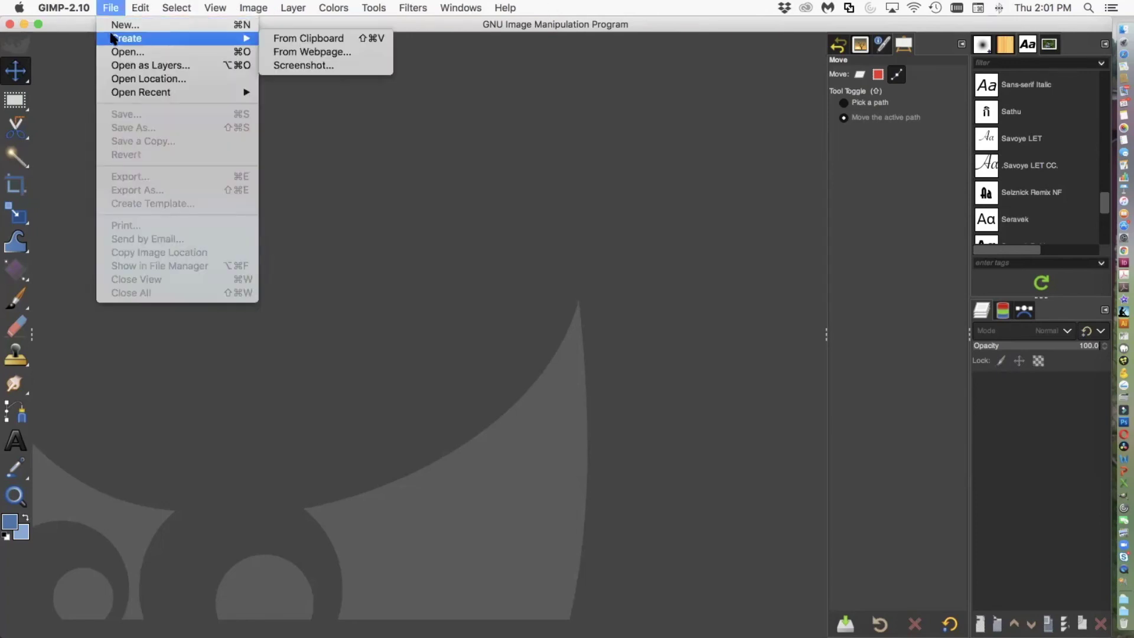
left_click(120, 53)
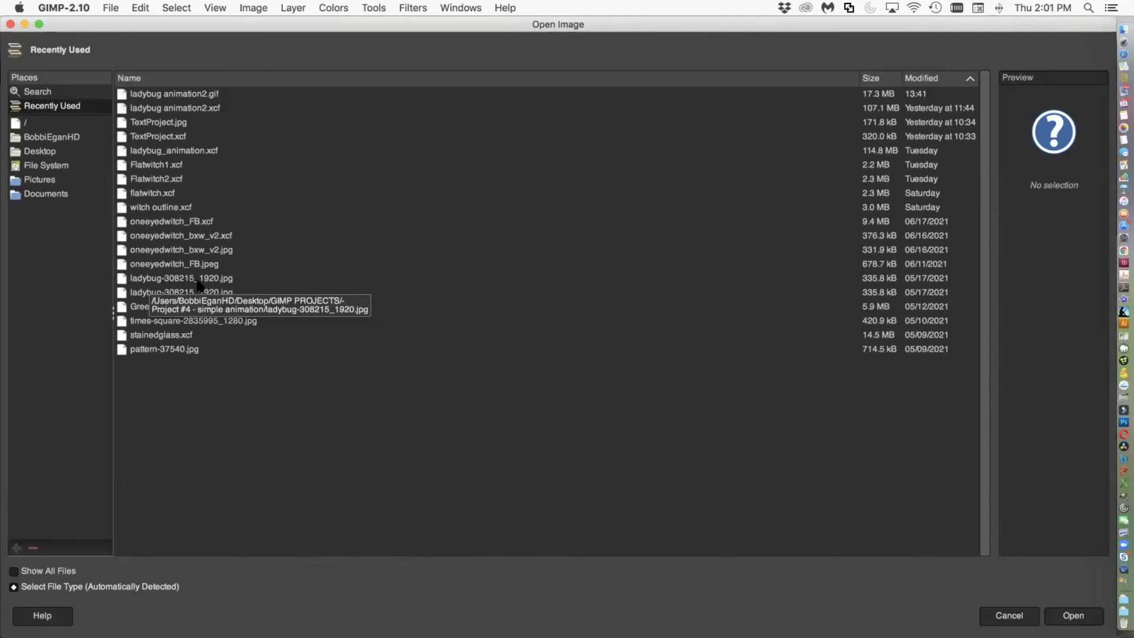
left_click(146, 281)
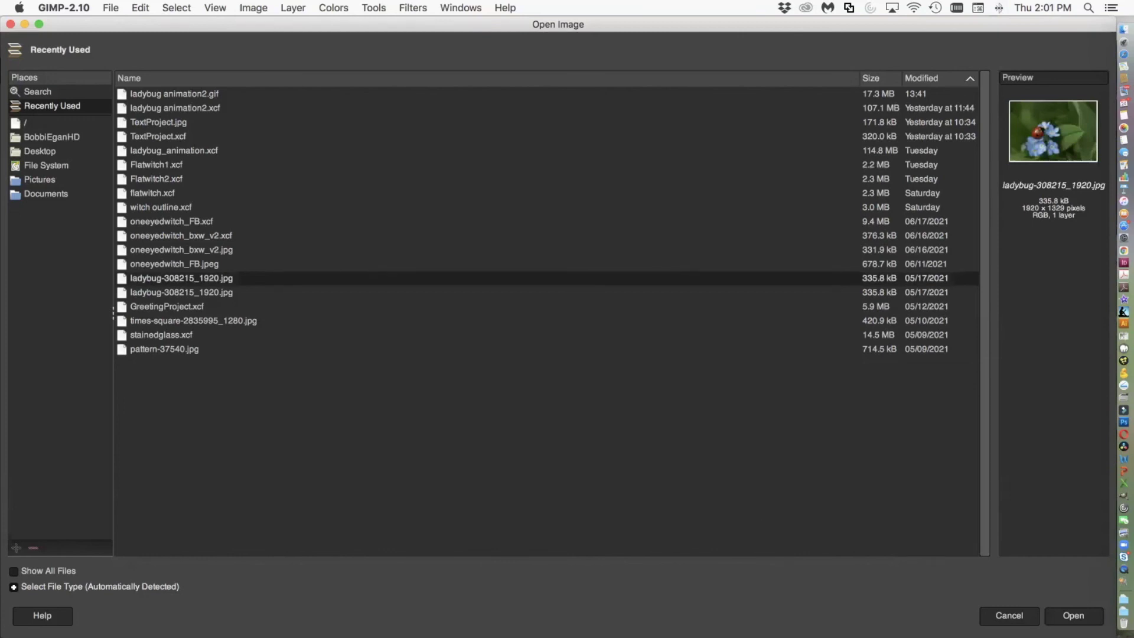
left_click(1061, 619)
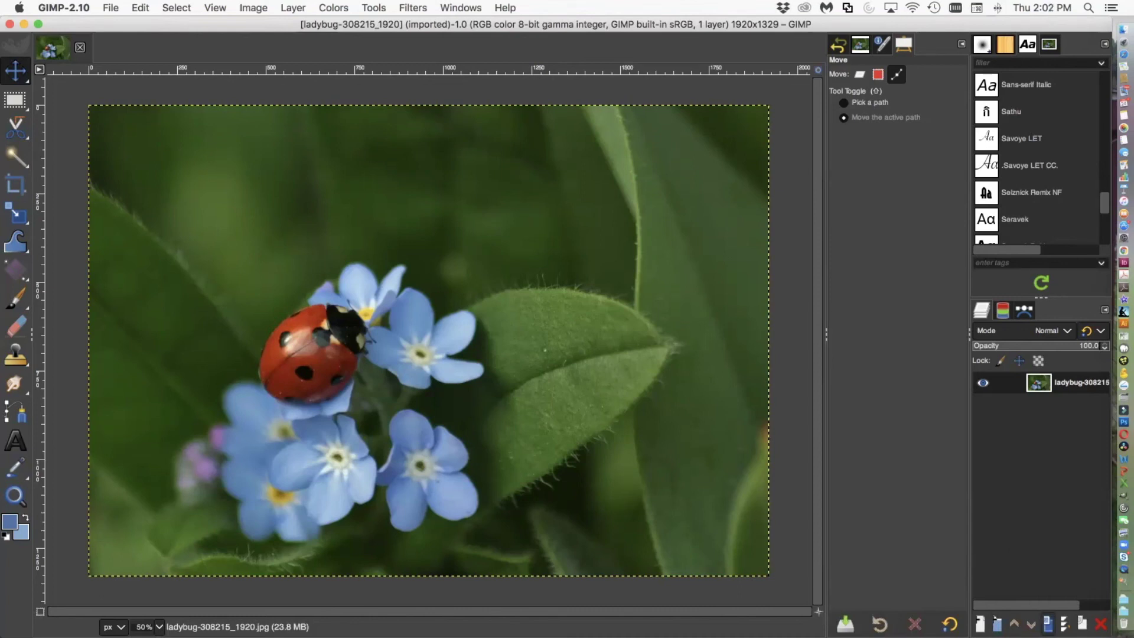
Duplicate the ladybug photo layer and rename the copy "flower".
left_click(1047, 624)
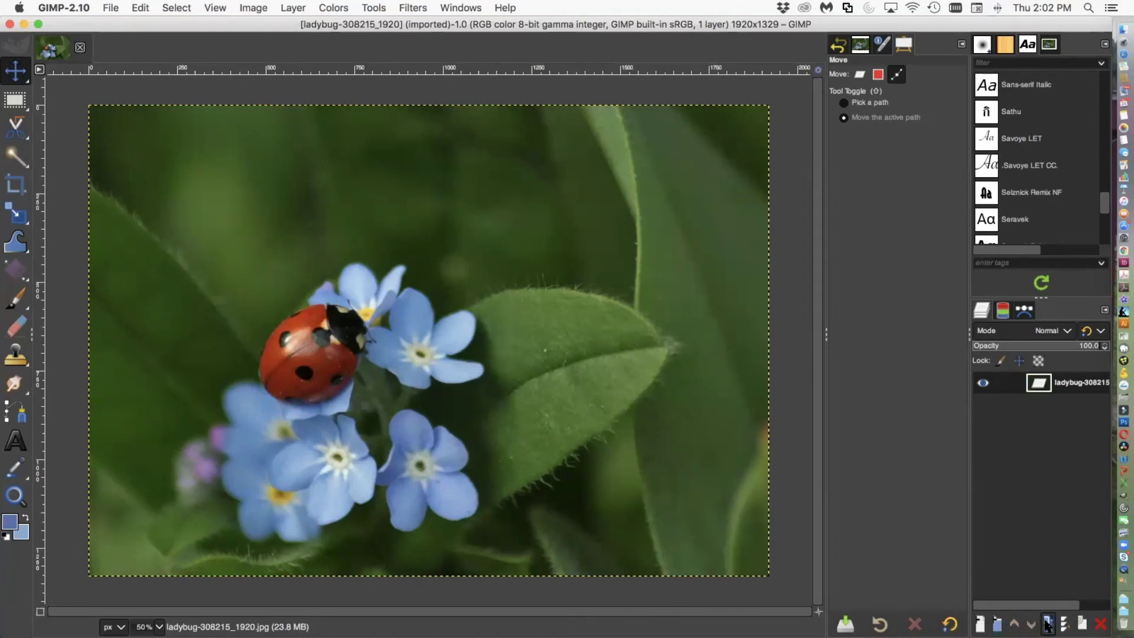
double_click(1072, 384)
left_click(1066, 382)
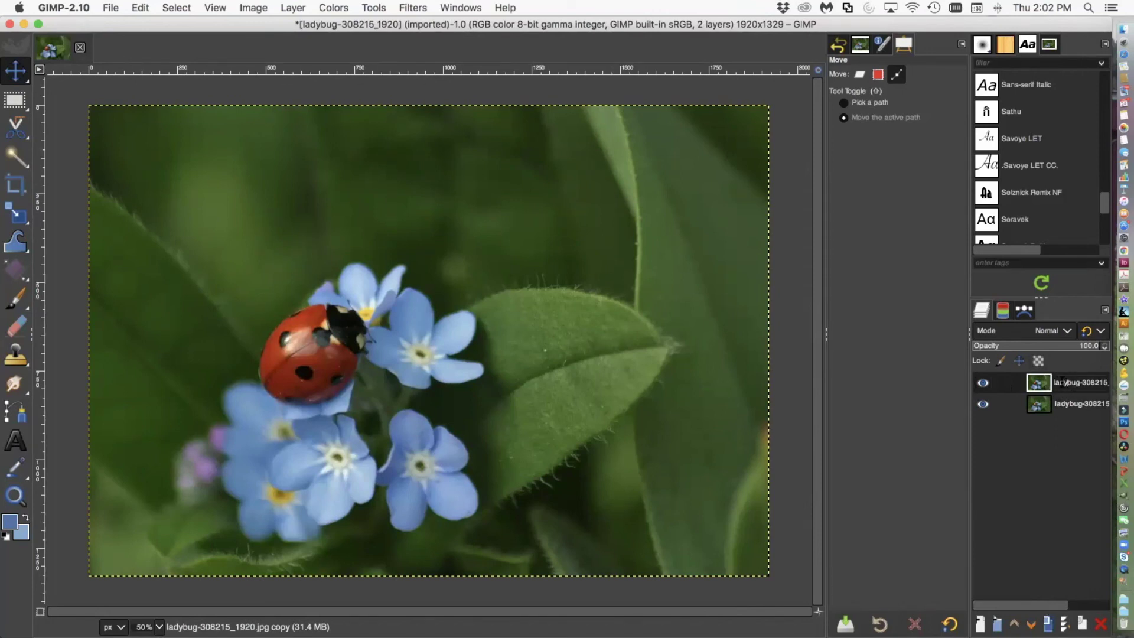
left_click_drag(1054, 382, 1079, 382)
type("flower")
key("BackSpace")
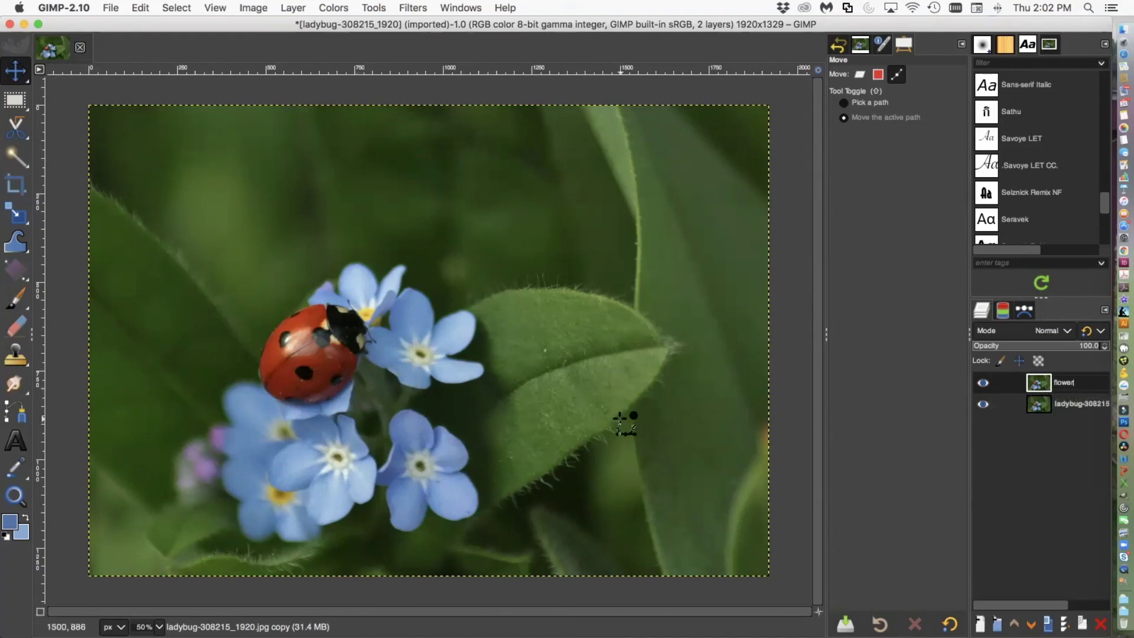
Start a path at the right side of the ladybug's head and trace straight segments down and around the body's lower edge.
left_click(16, 497)
left_click_drag(239, 273, 397, 423)
mouse_move(16, 125)
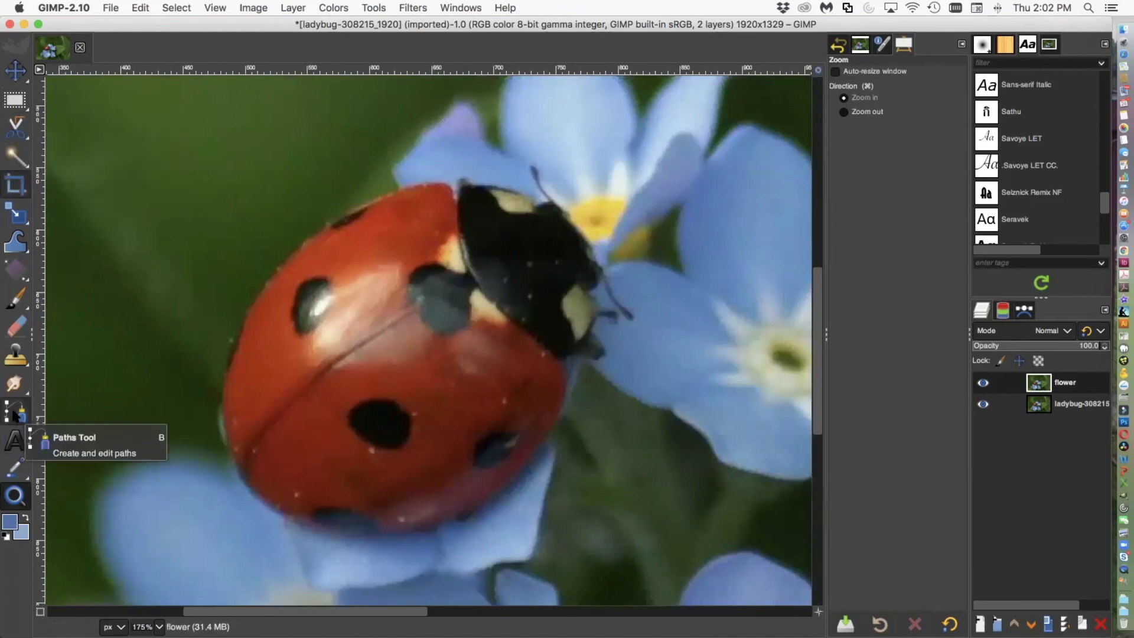
left_click(15, 415)
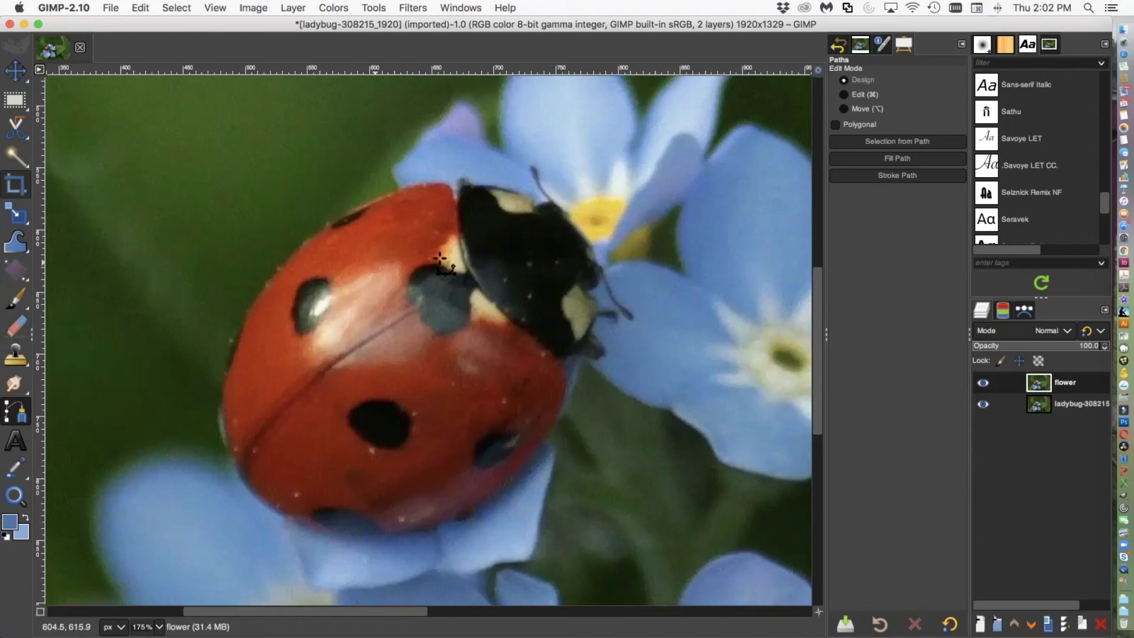
left_click(591, 292)
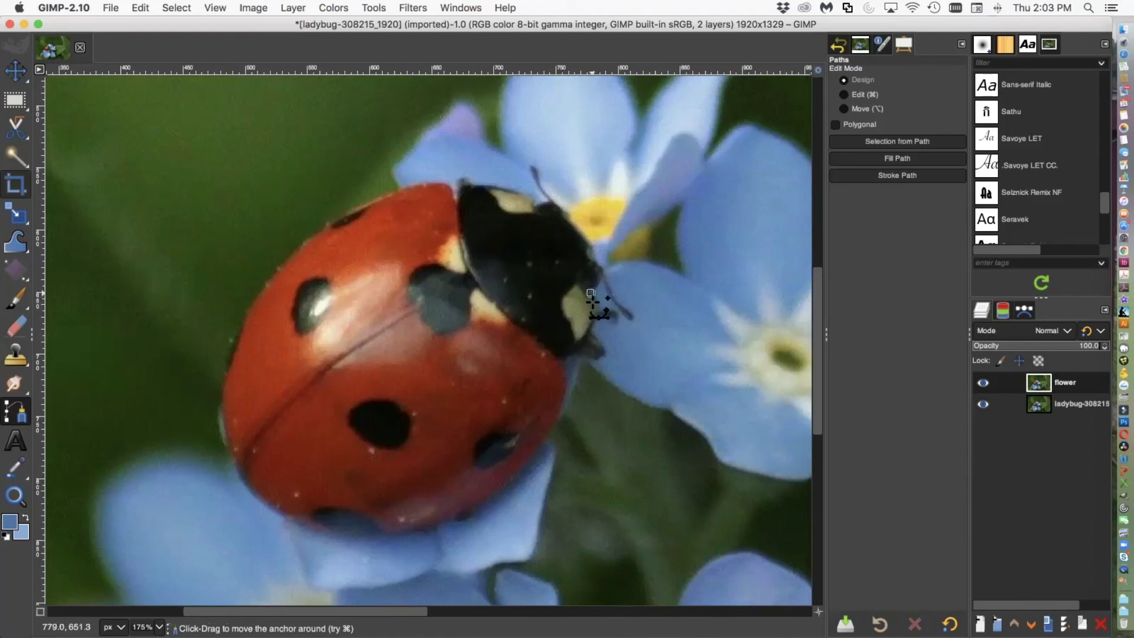
left_click(562, 359)
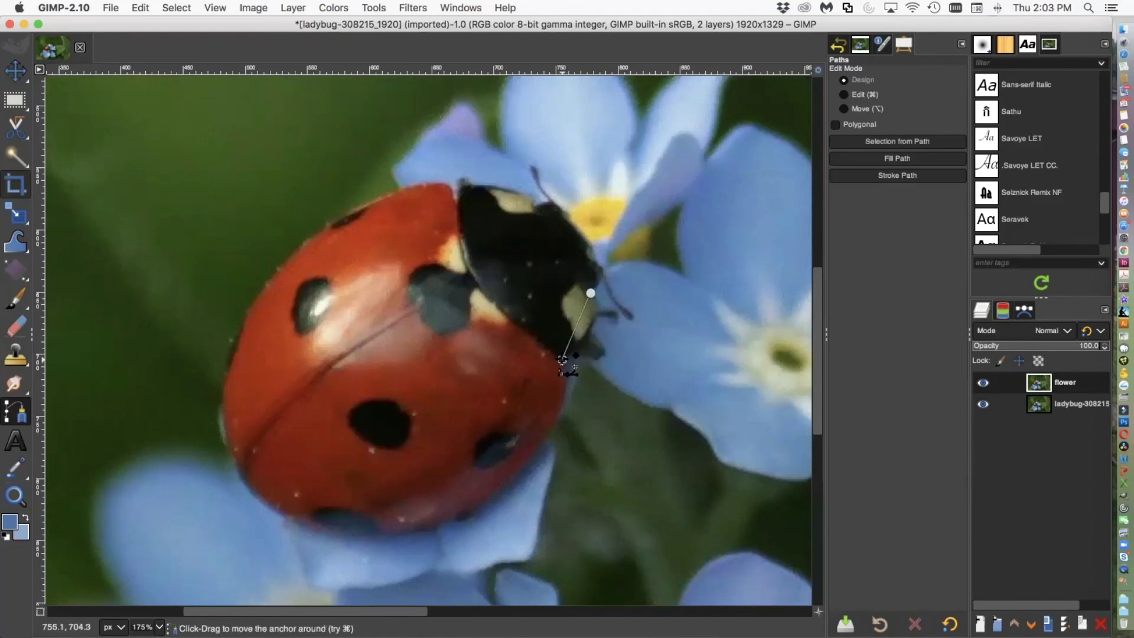
left_click(545, 442)
left_click(449, 521)
left_click(324, 535)
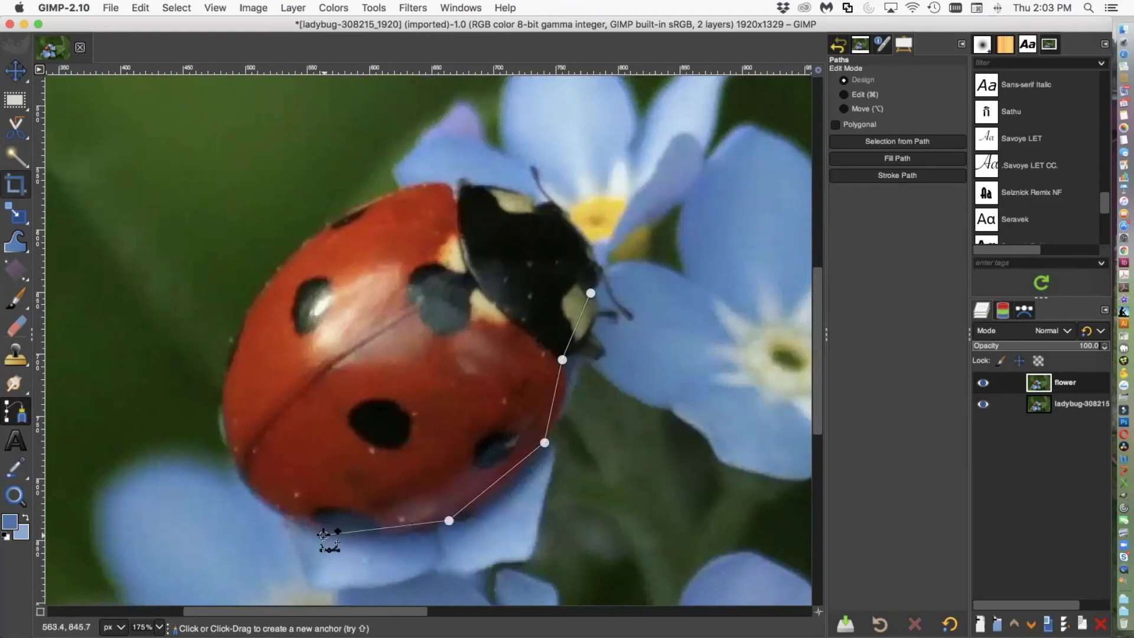
left_click(252, 491)
left_click(239, 469)
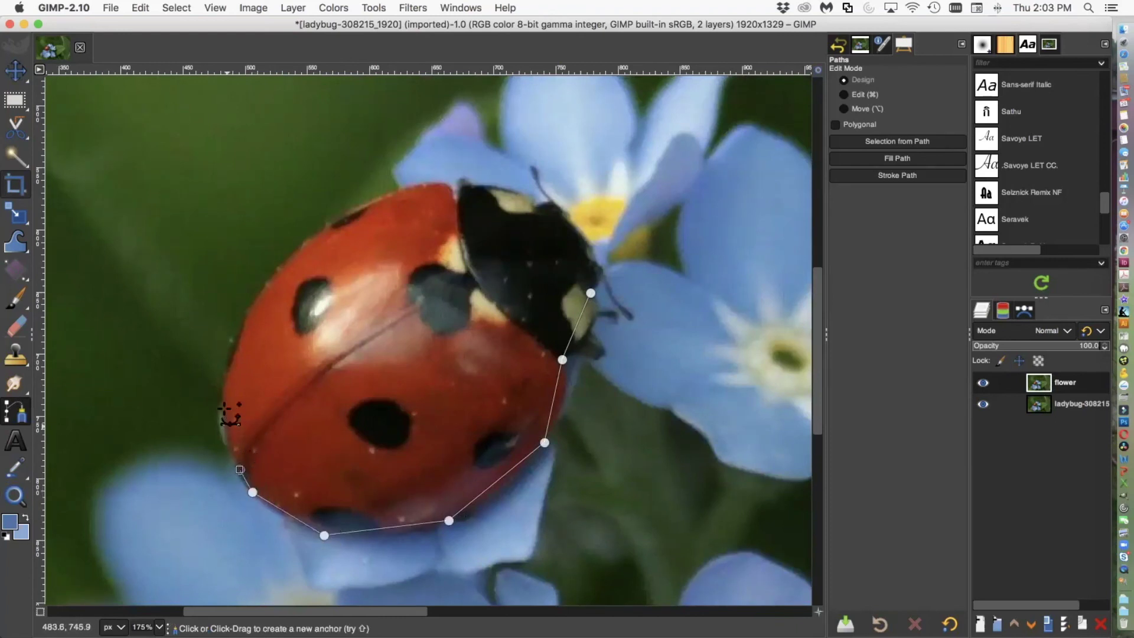
Continue the path up the body's left side and over the top edge to the base of the upper antenna.
left_click(219, 405)
left_click(252, 296)
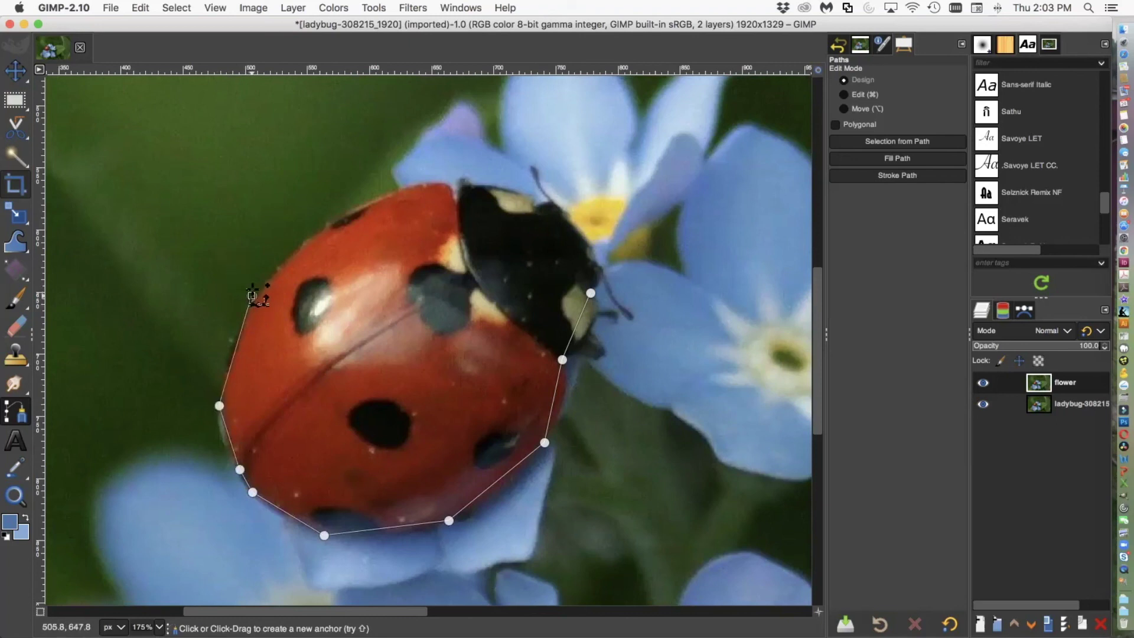
left_click(329, 223)
left_click(404, 188)
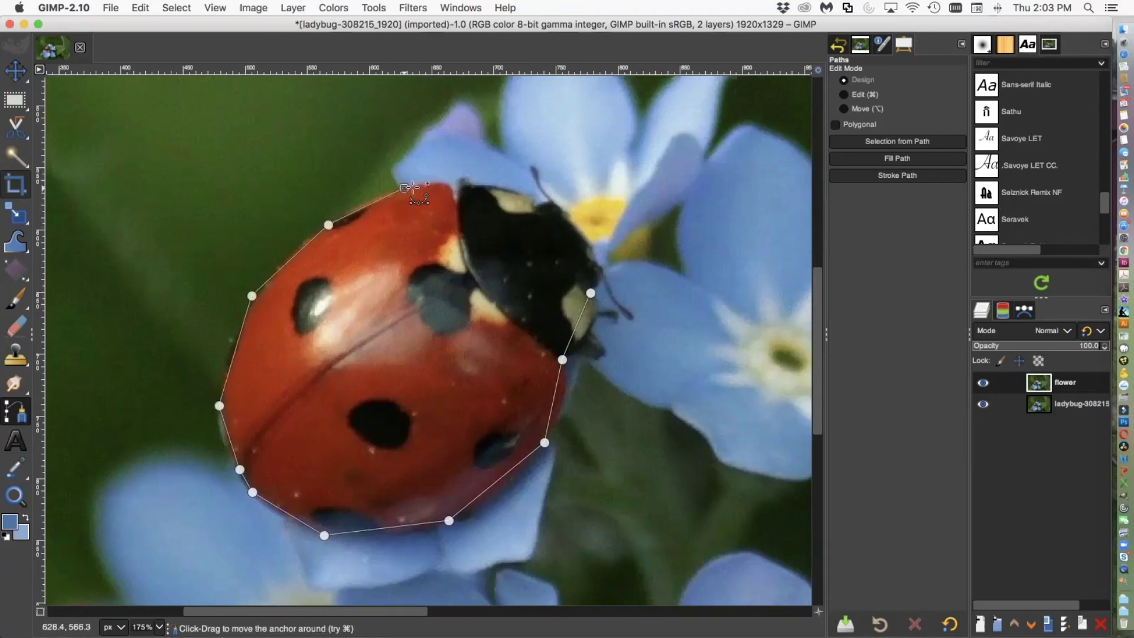
left_click(456, 194)
left_click(462, 181)
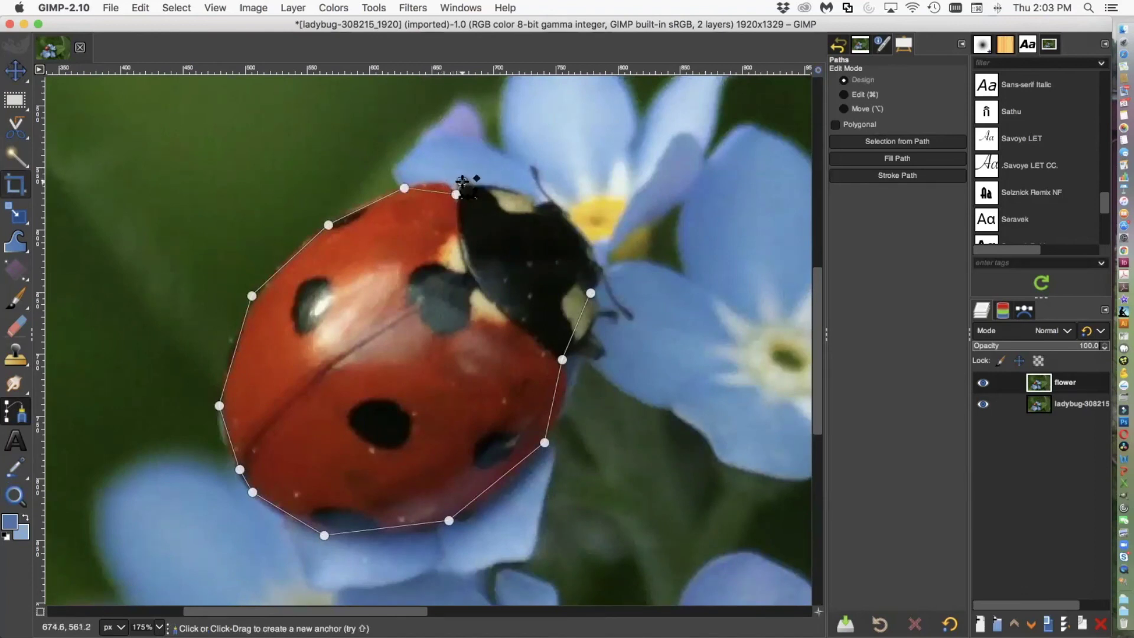
left_click(539, 202)
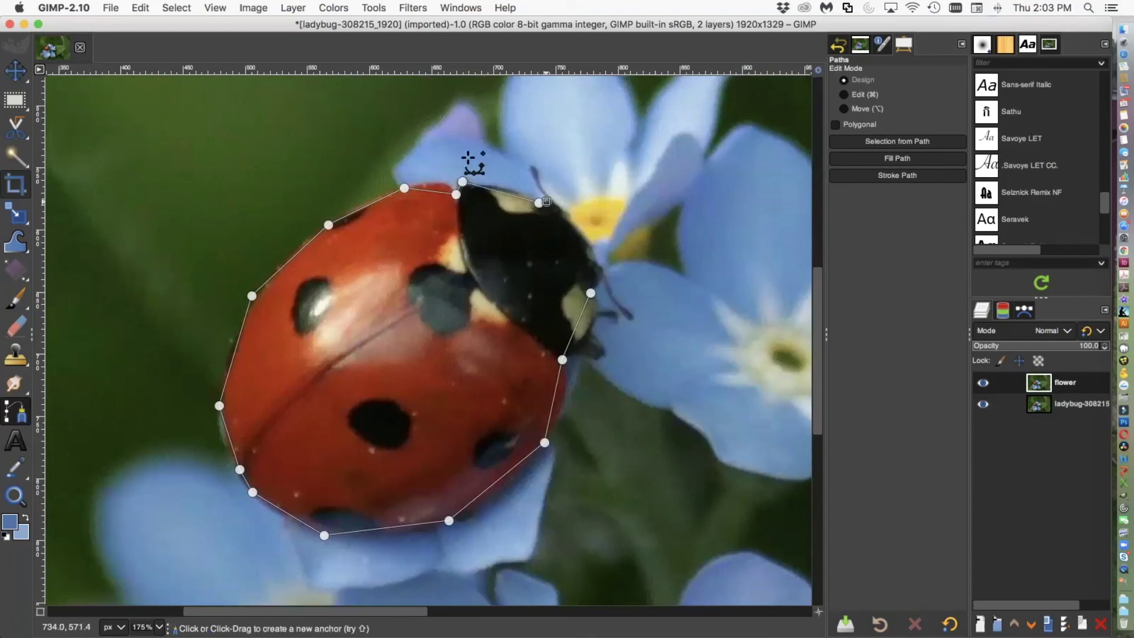
Trace the path around both antennae and the front of the head, and close it at its first anchor.
left_click_drag(533, 185, 561, 212)
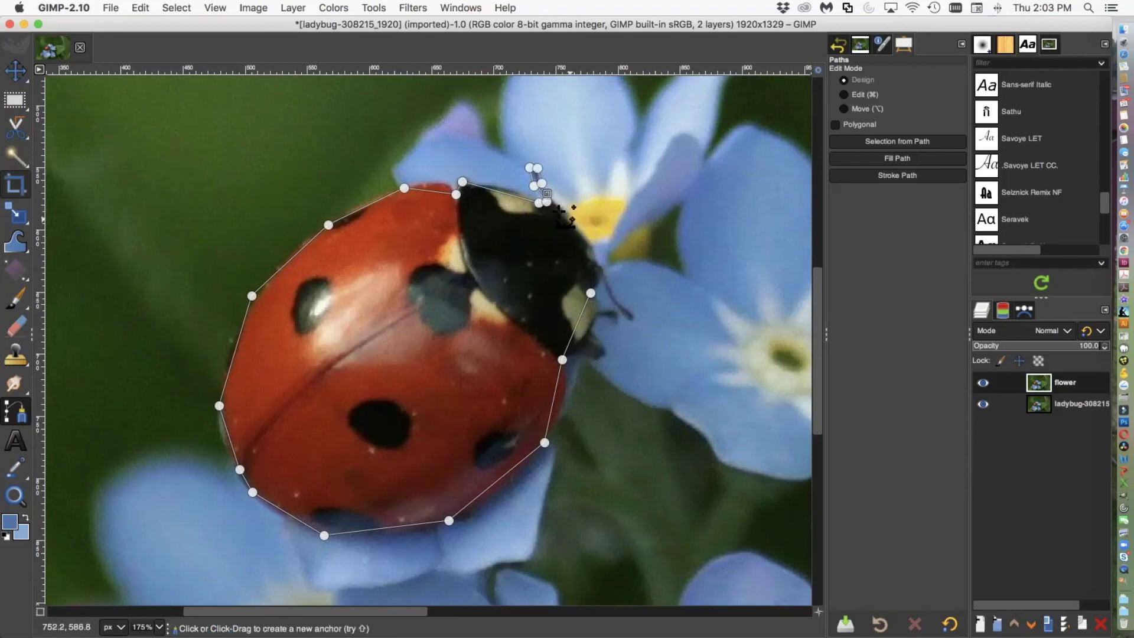
left_click(597, 255)
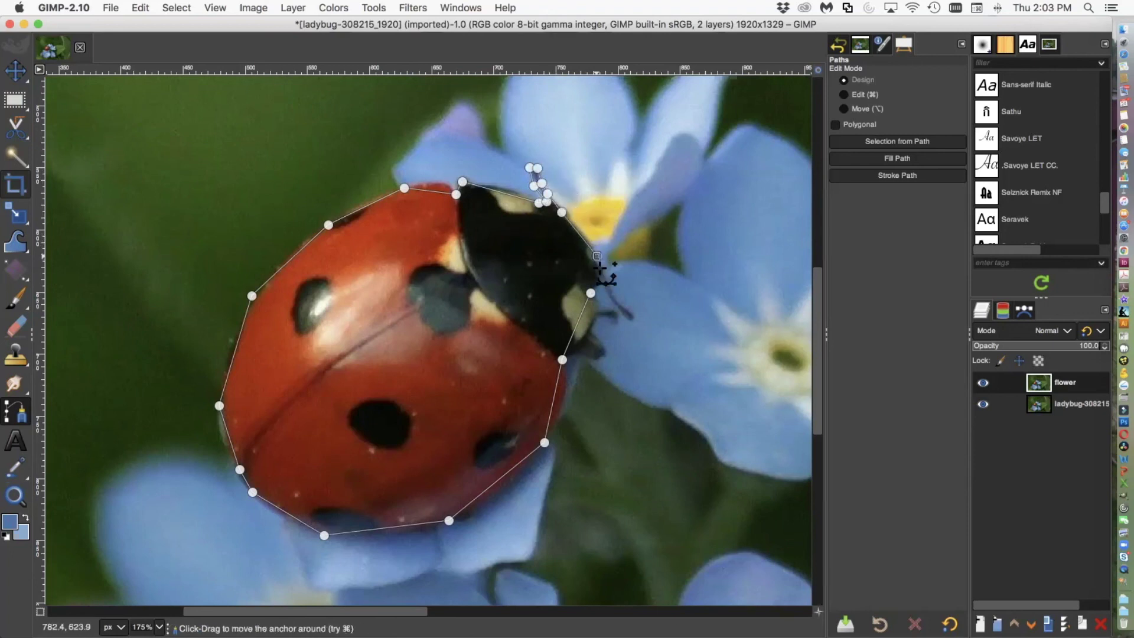
mouse_move(600, 266)
left_mouse_down()
mouse_move(633, 315)
mouse_move(612, 309)
mouse_move(599, 280)
left_mouse_up()
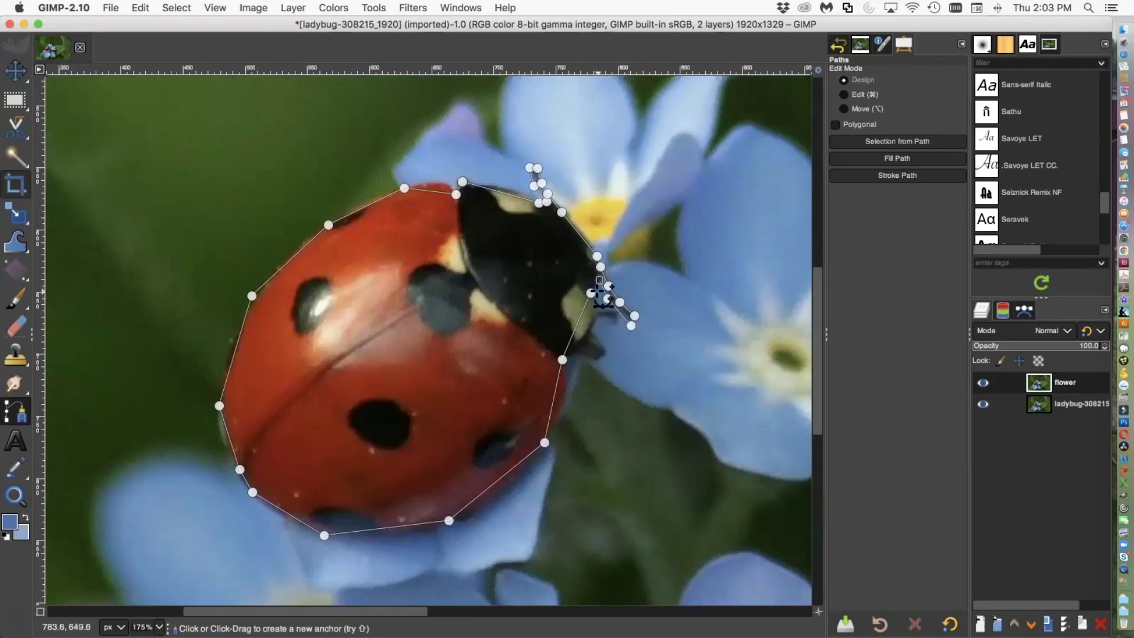
key("super")
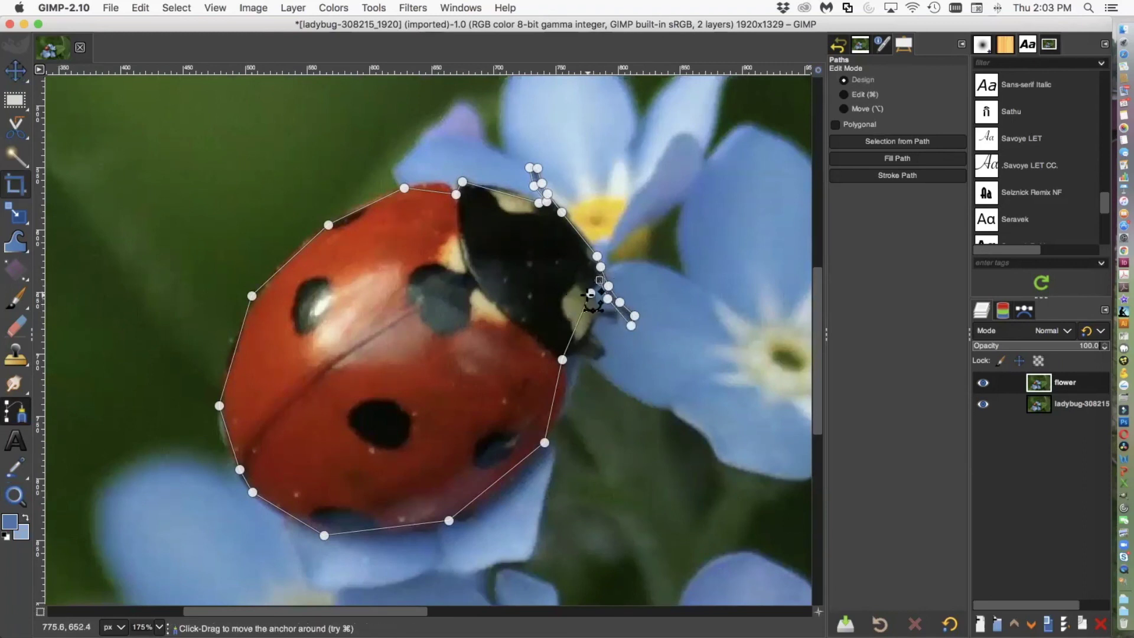
left_click(590, 292, "super")
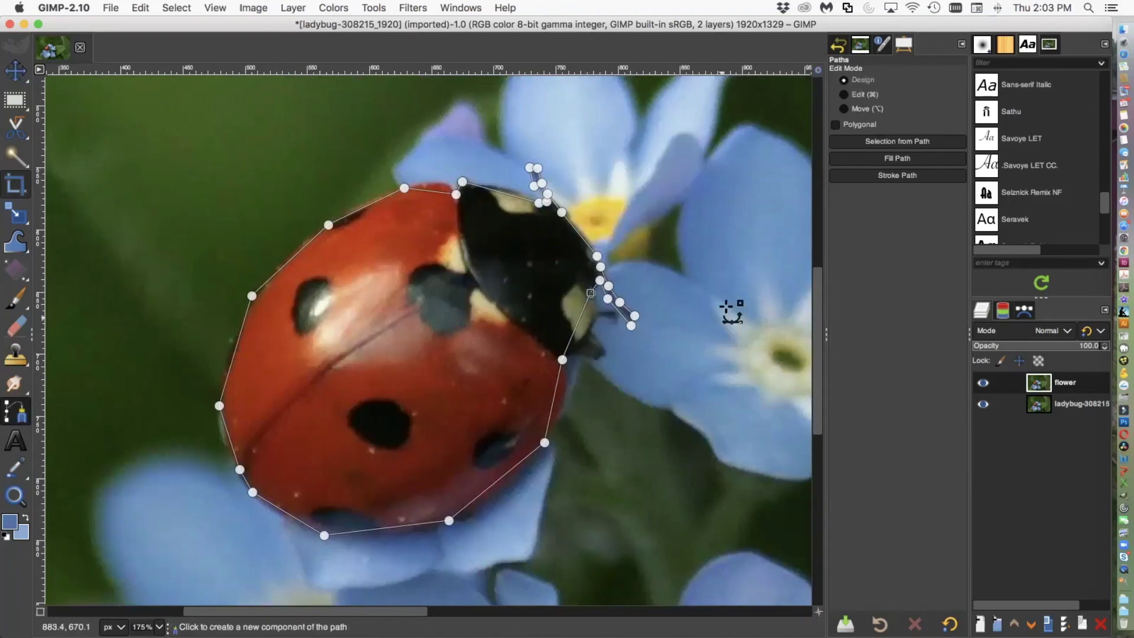
Switch the path to Edit mode and bow its segments outward beside the head and along the body's right edge with new anchors.
left_click(844, 94)
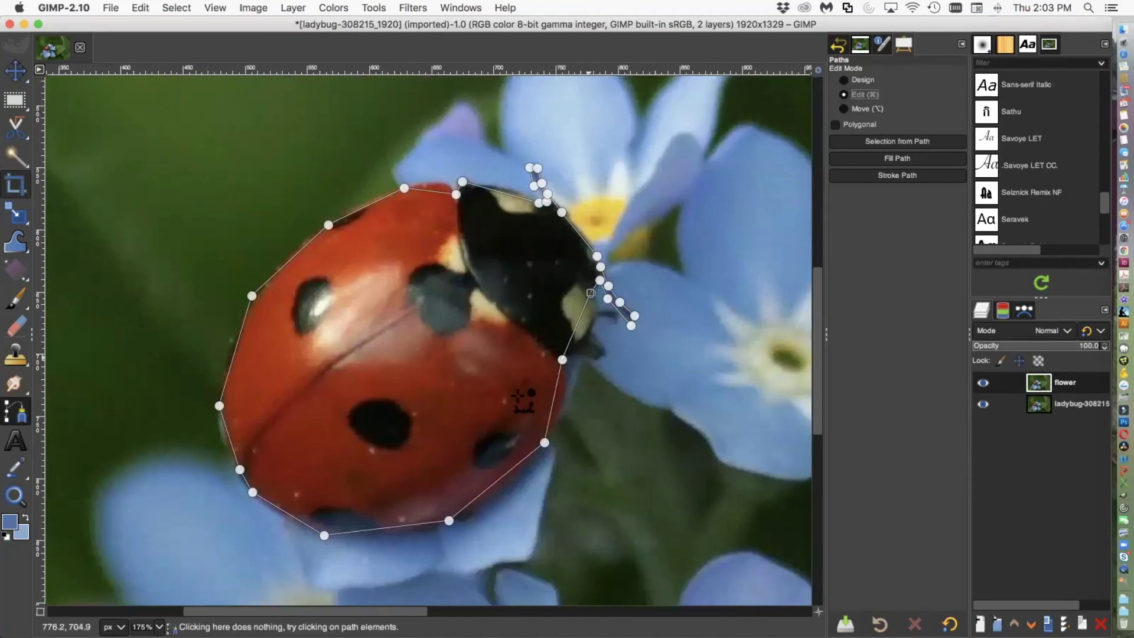
left_click_drag(580, 326, 597, 337)
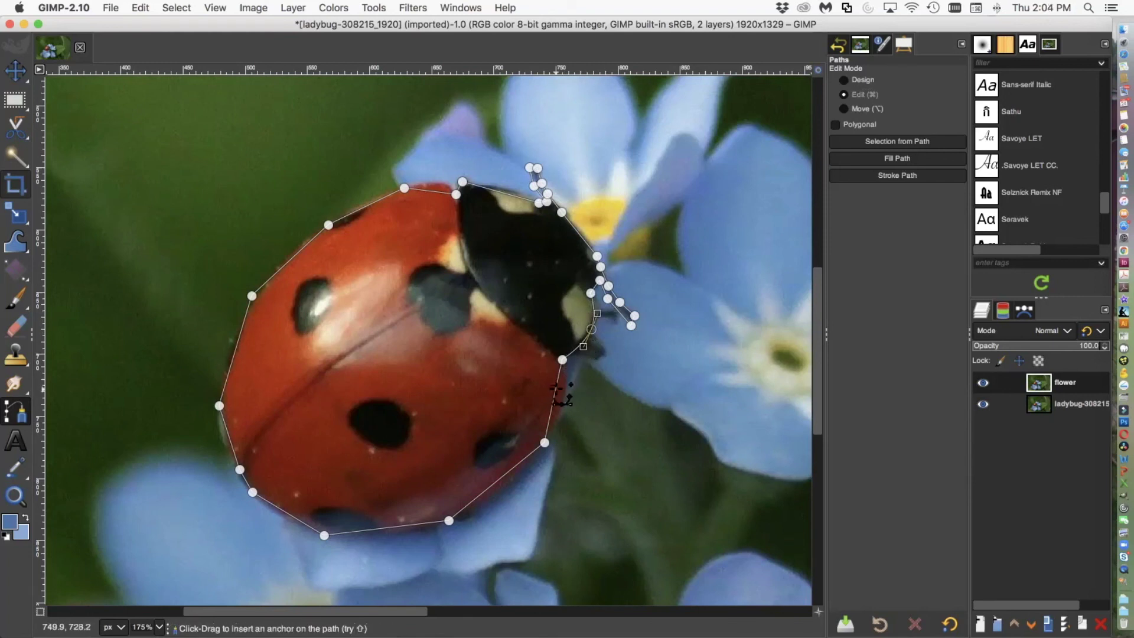
left_click_drag(557, 395, 564, 400)
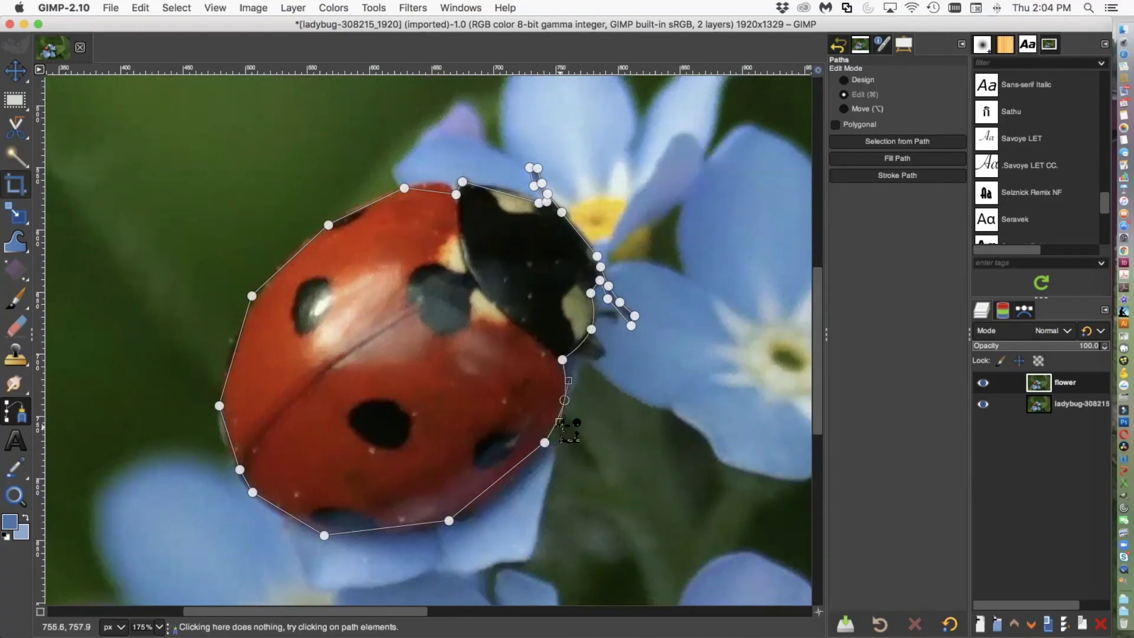
mouse_move(561, 430)
left_mouse_down()
mouse_move(565, 446)
mouse_move(620, 476)
mouse_move(557, 436)
left_mouse_up()
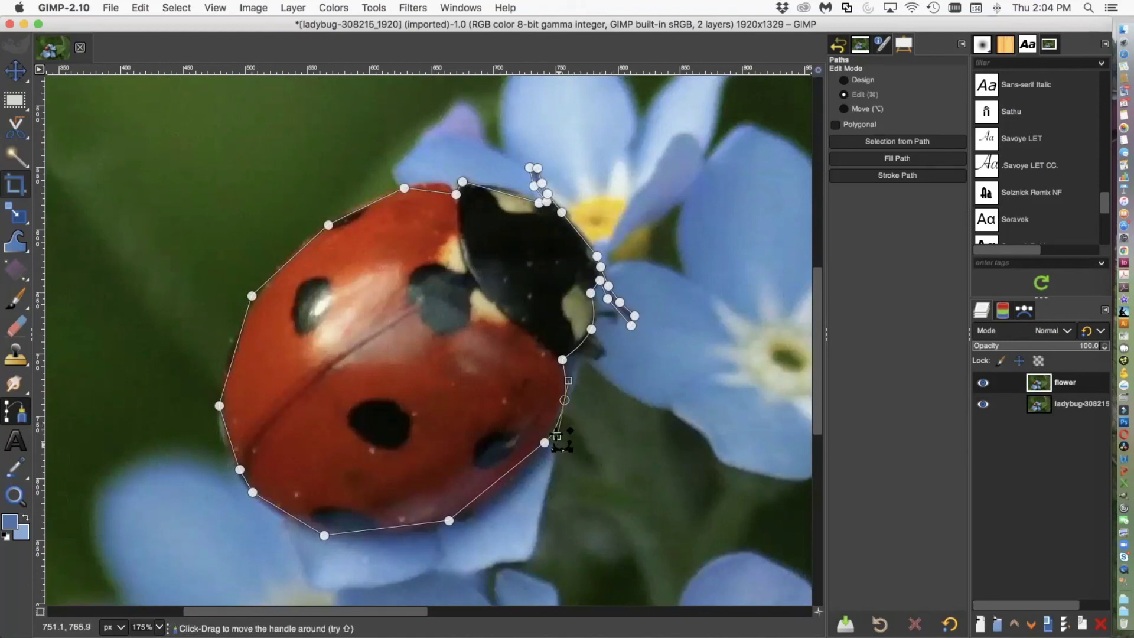
Insert anchors along the path's lower segments and curve them to fit the bottom of the ladybug's body.
left_click(503, 489)
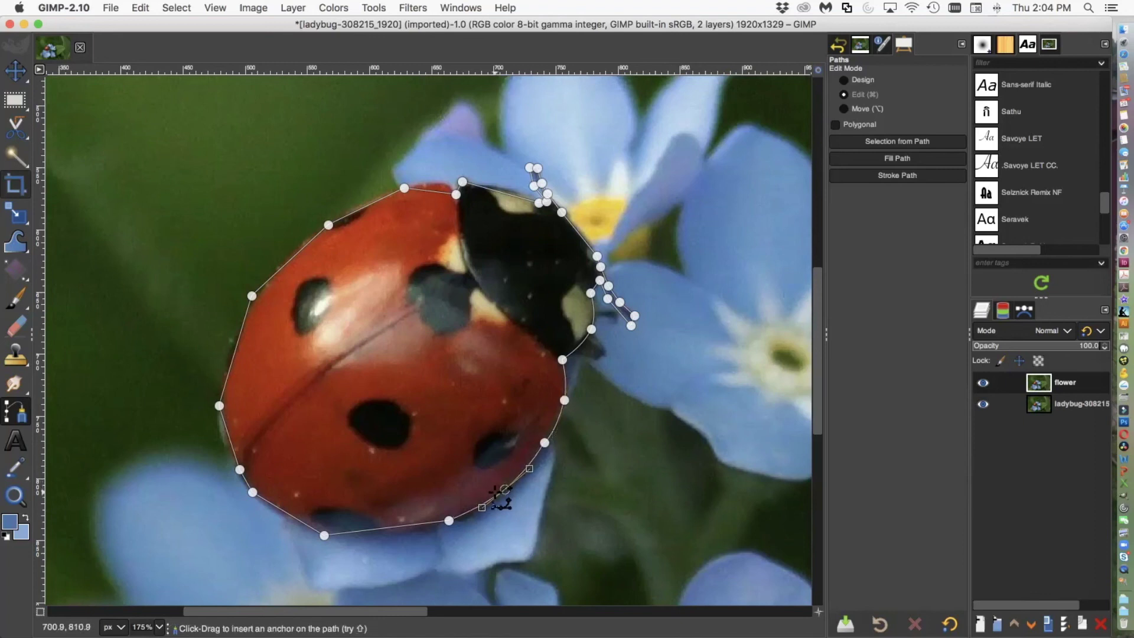
left_click(384, 534)
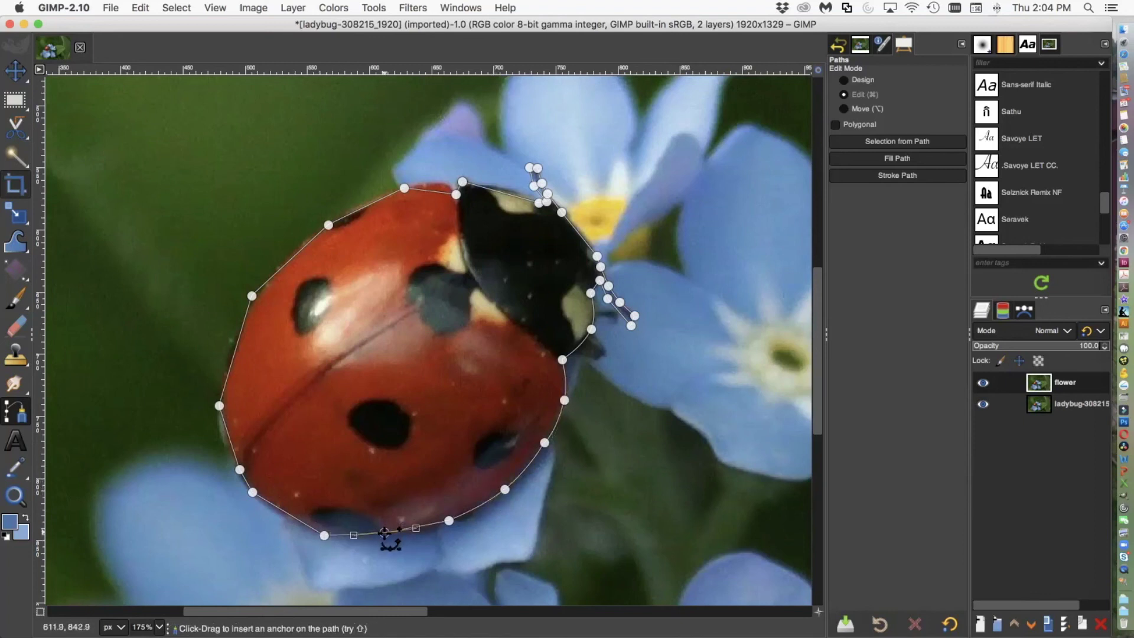
left_click(281, 516)
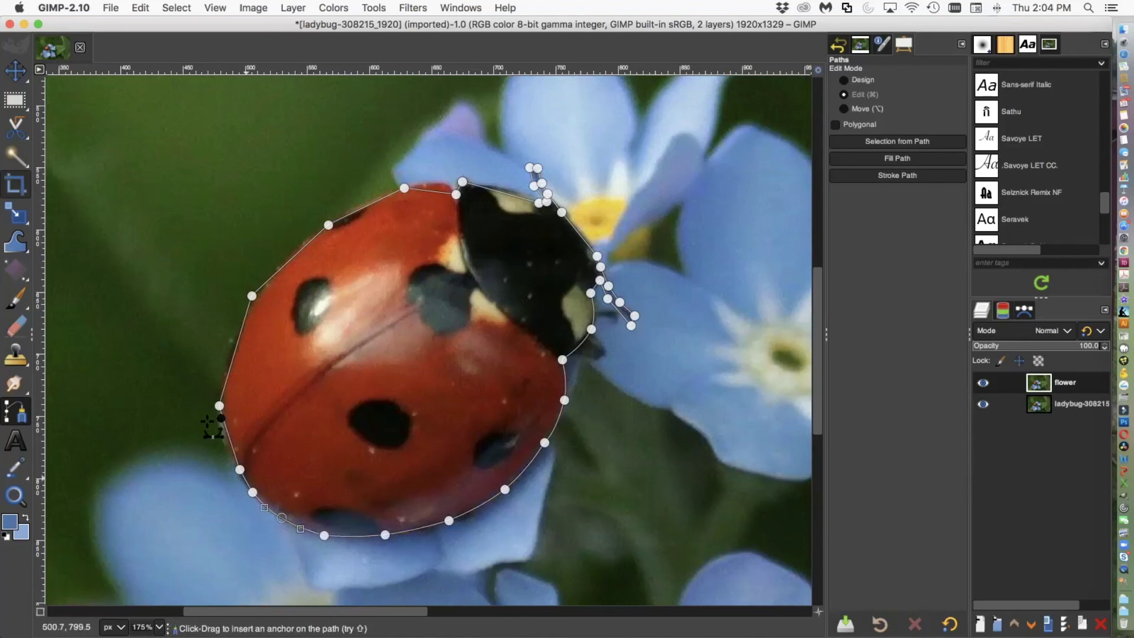
left_click(252, 491)
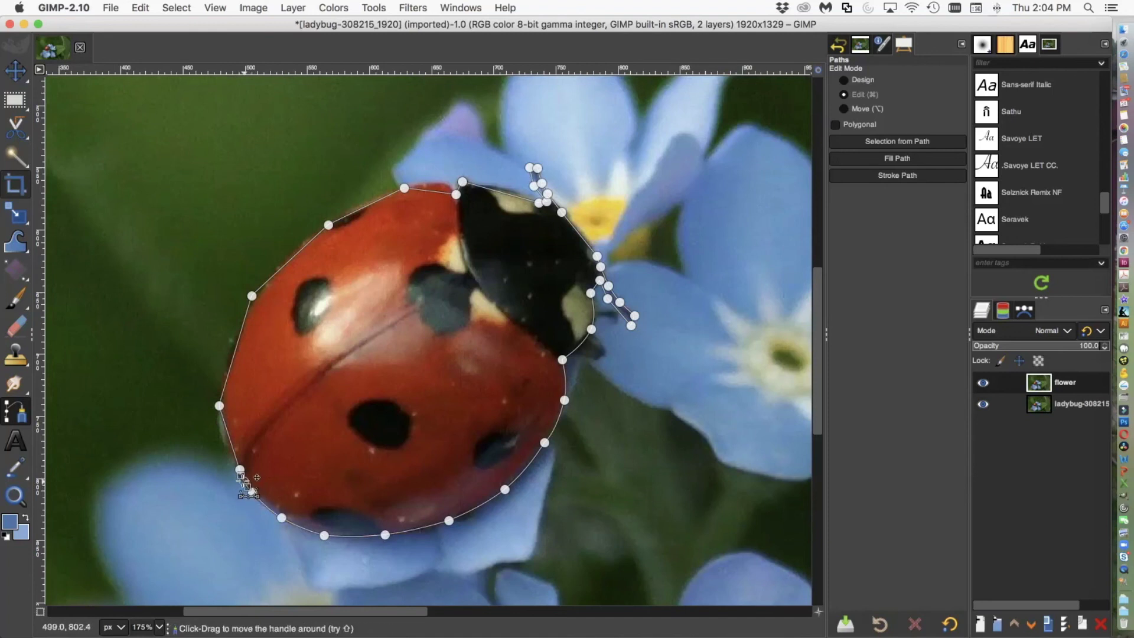
Insert anchors in the path's left and upper-left segments and bow them outward to follow the shell's edge.
left_click(226, 446)
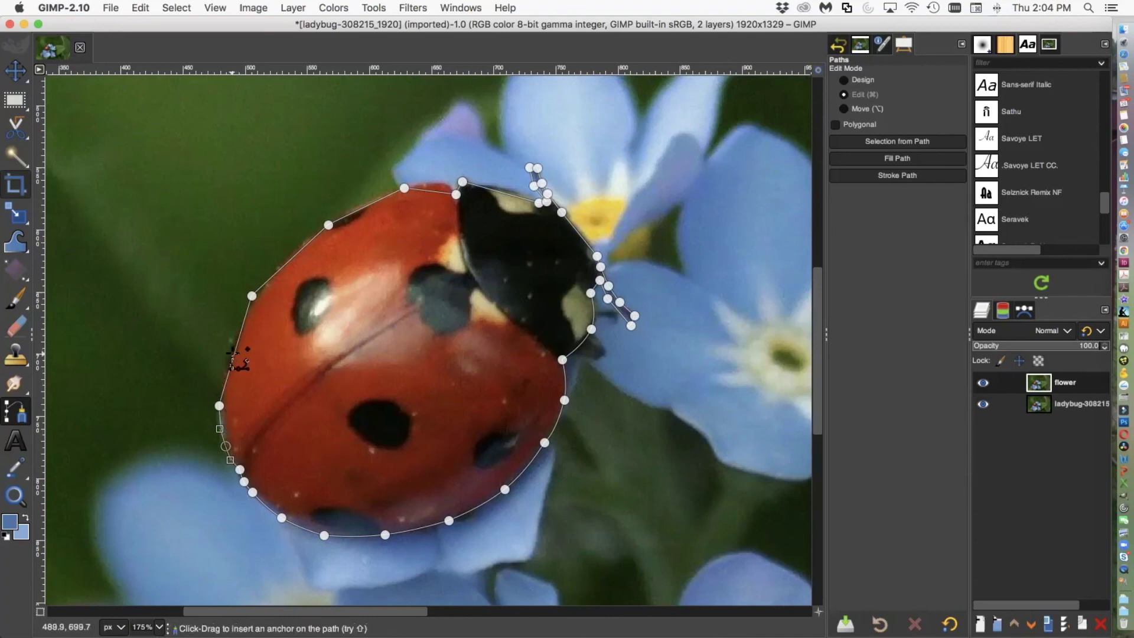
left_click(228, 353)
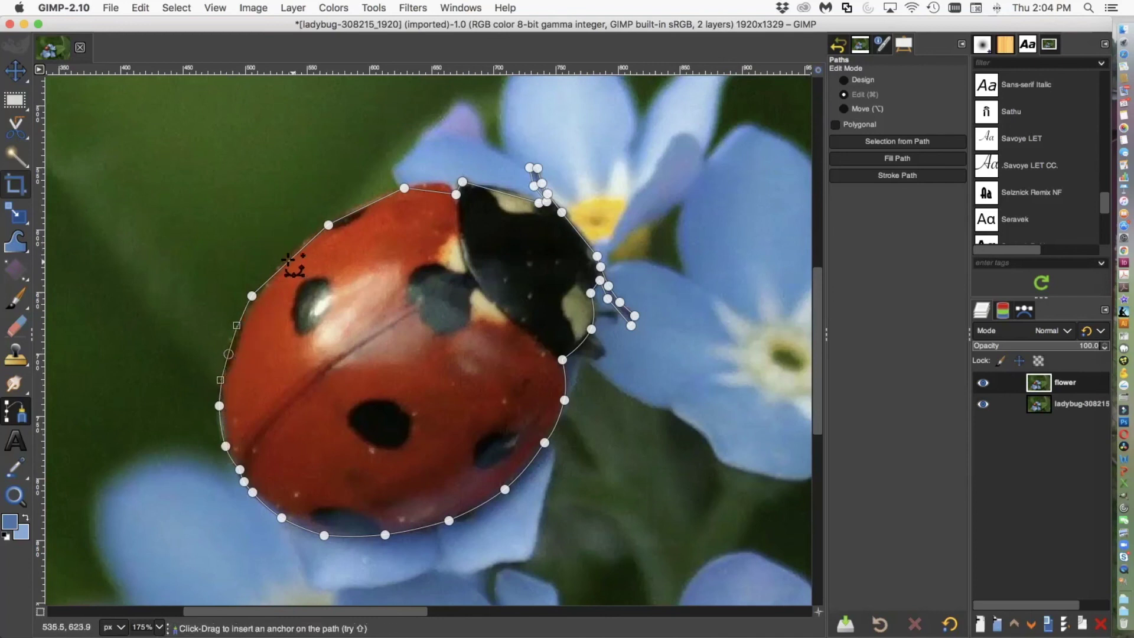
left_click(290, 256)
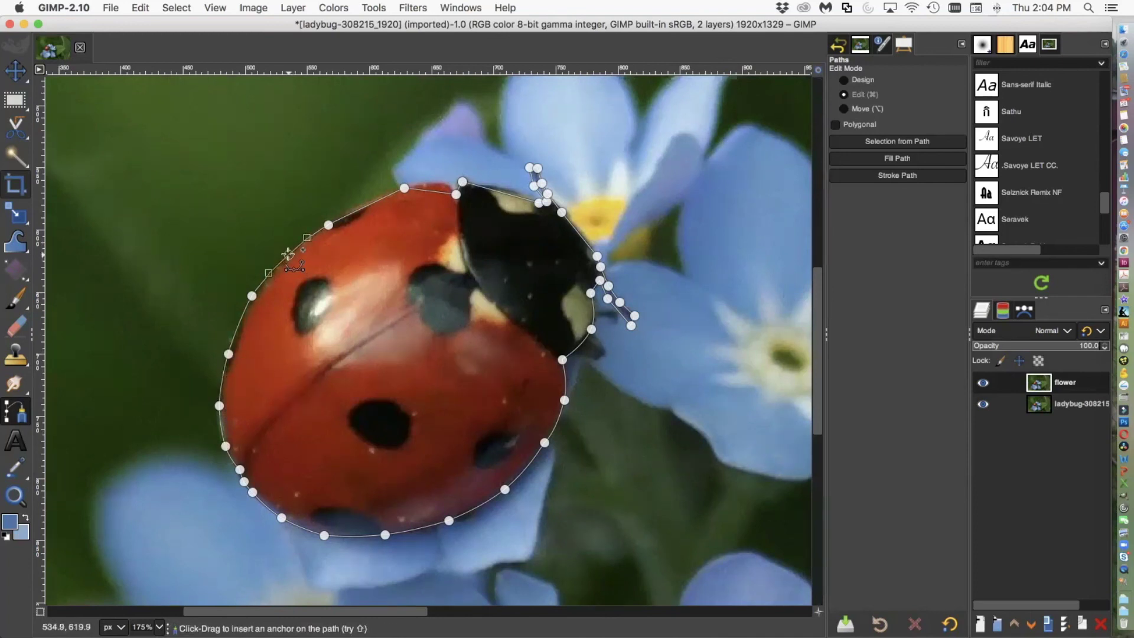
Insert anchors along the shell's upper edge and the top of the head, bowing the segments outward to follow the outline.
left_click(364, 203)
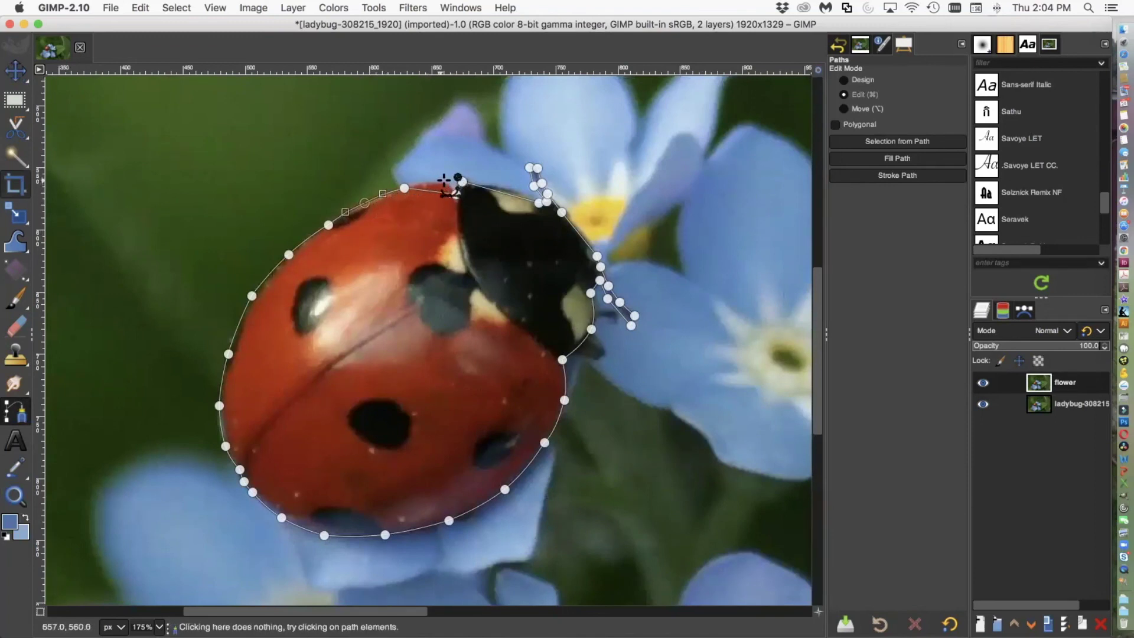
left_click_drag(437, 194, 439, 182)
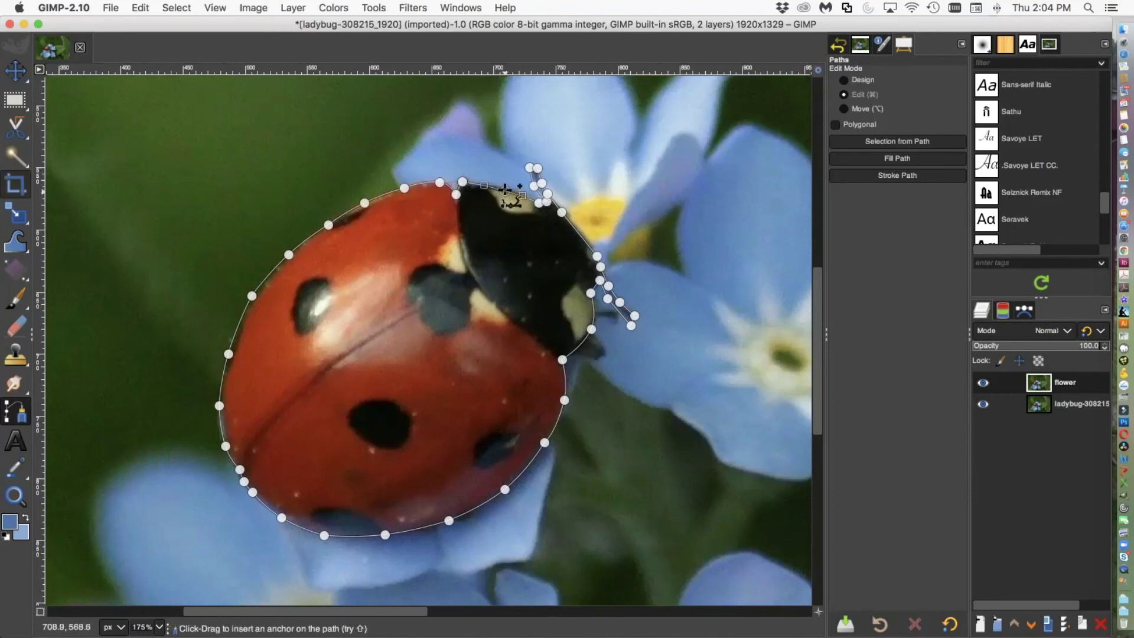
left_click(461, 181)
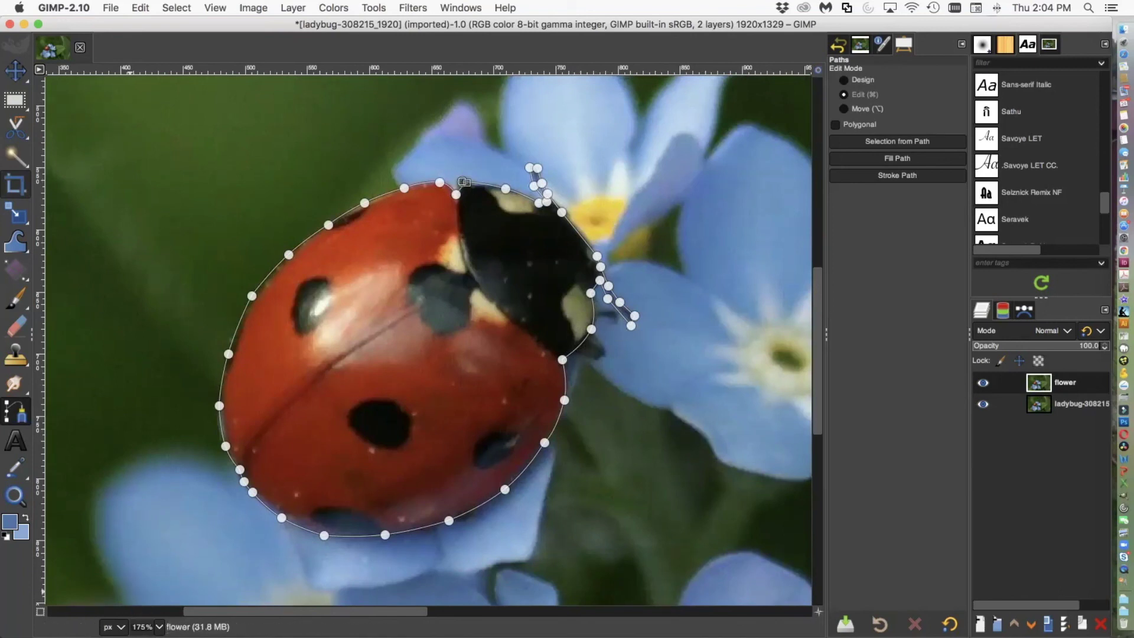
Insert anchors in the path beside the head's pale patch, from the lower antenna's base down toward the shell, and fit the curve.
left_click(159, 627)
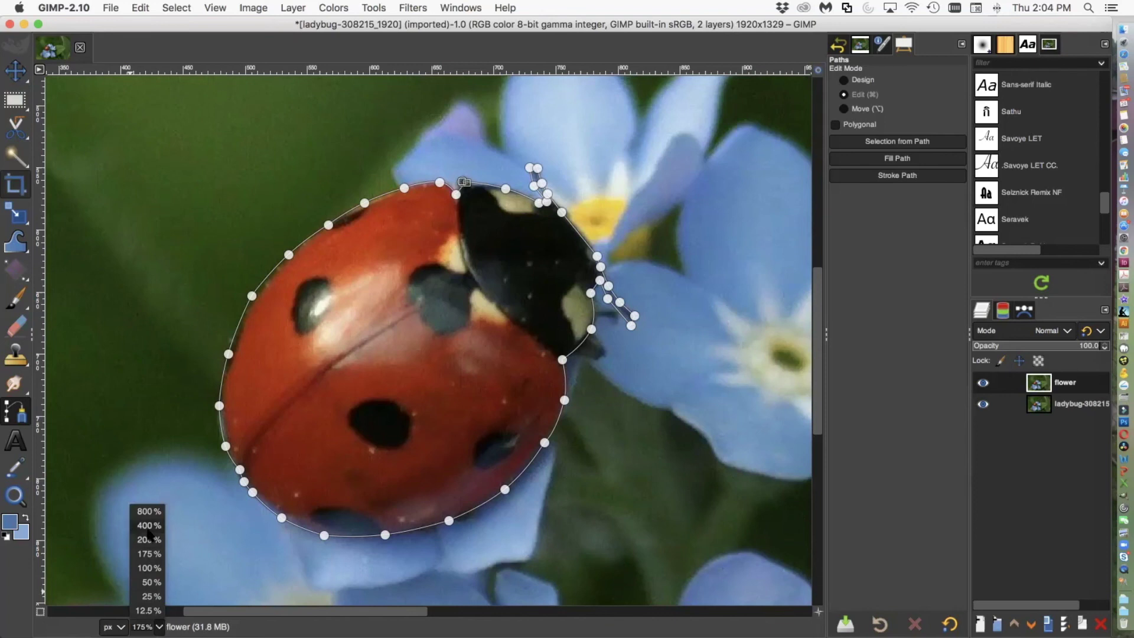
left_click(149, 525)
left_click_drag(320, 610, 389, 610)
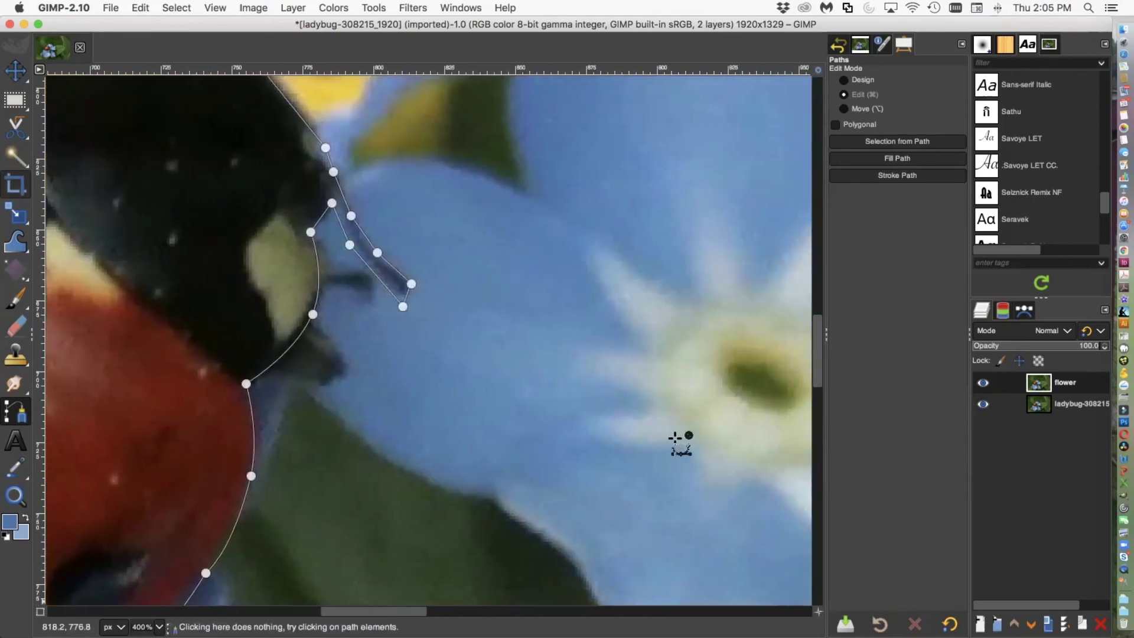
left_click_drag(816, 358, 816, 328)
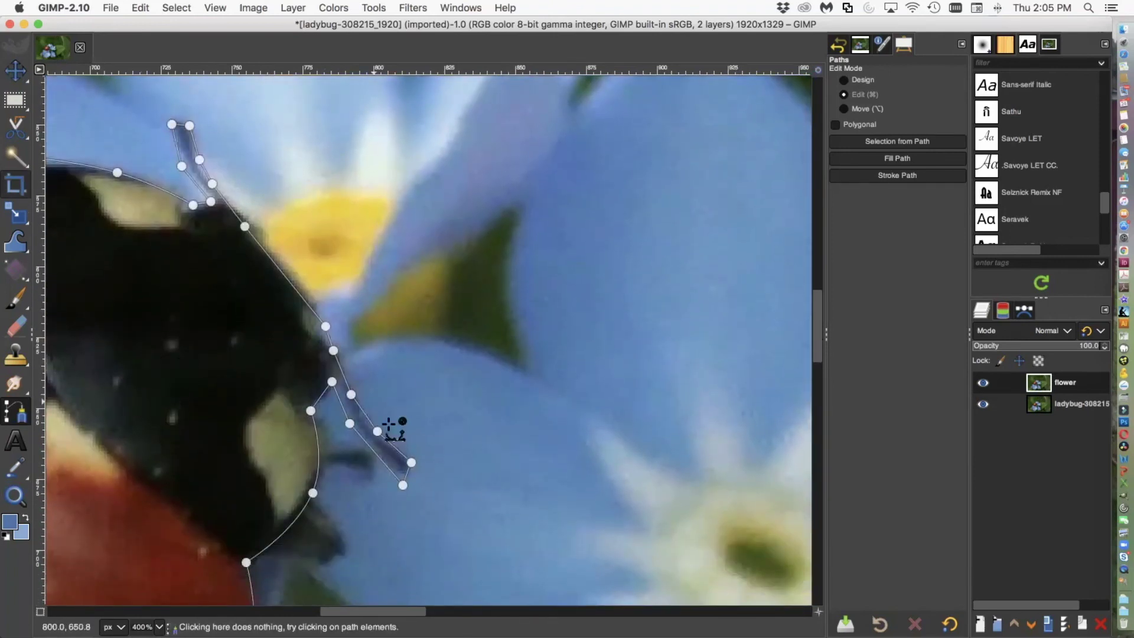
mouse_move(365, 612)
left_mouse_down()
mouse_move(348, 609)
mouse_move(362, 609)
left_mouse_up()
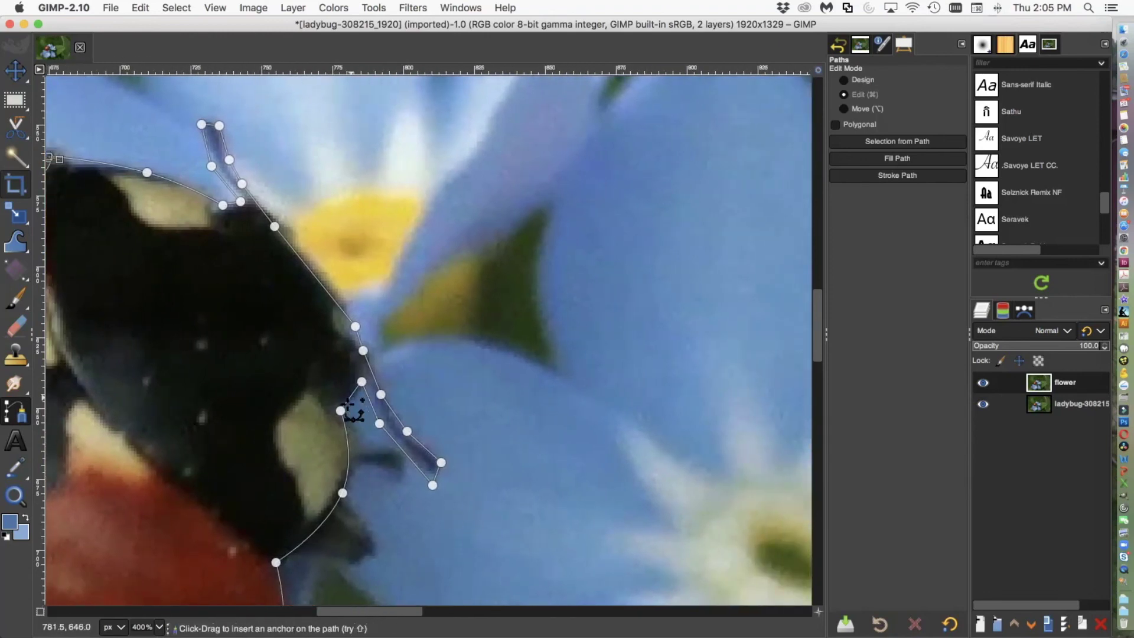
left_click(350, 447)
left_click_drag(319, 528, 316, 525)
left_click(350, 399)
Insert anchors along both sides of the lower antenna and move its tip anchor closer in to fit the outline.
left_click(371, 396)
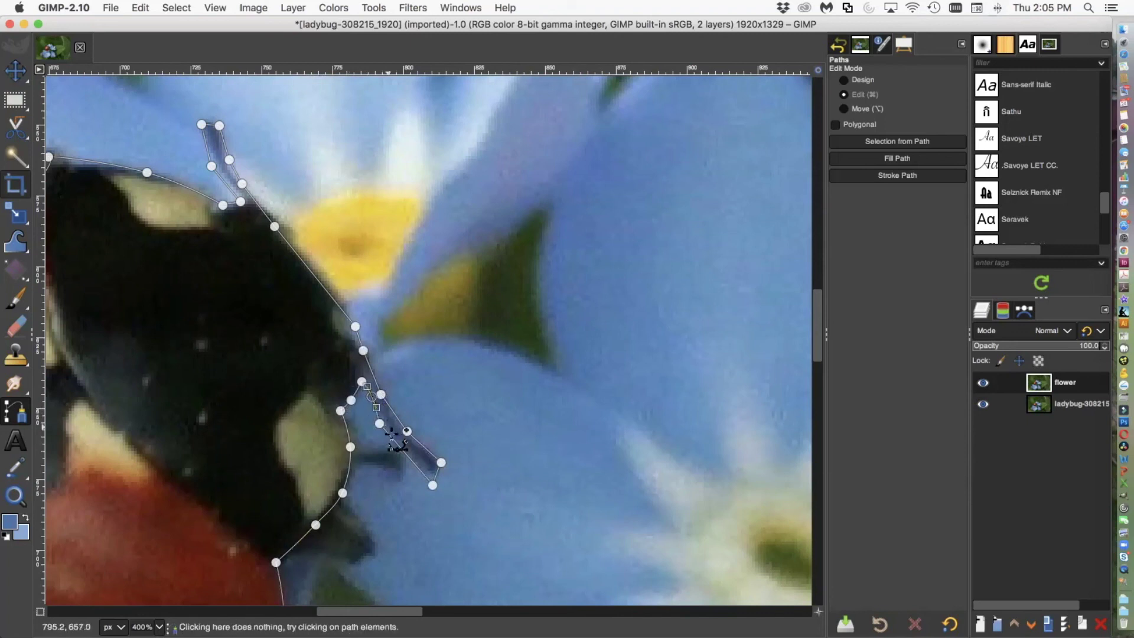
left_click(397, 418)
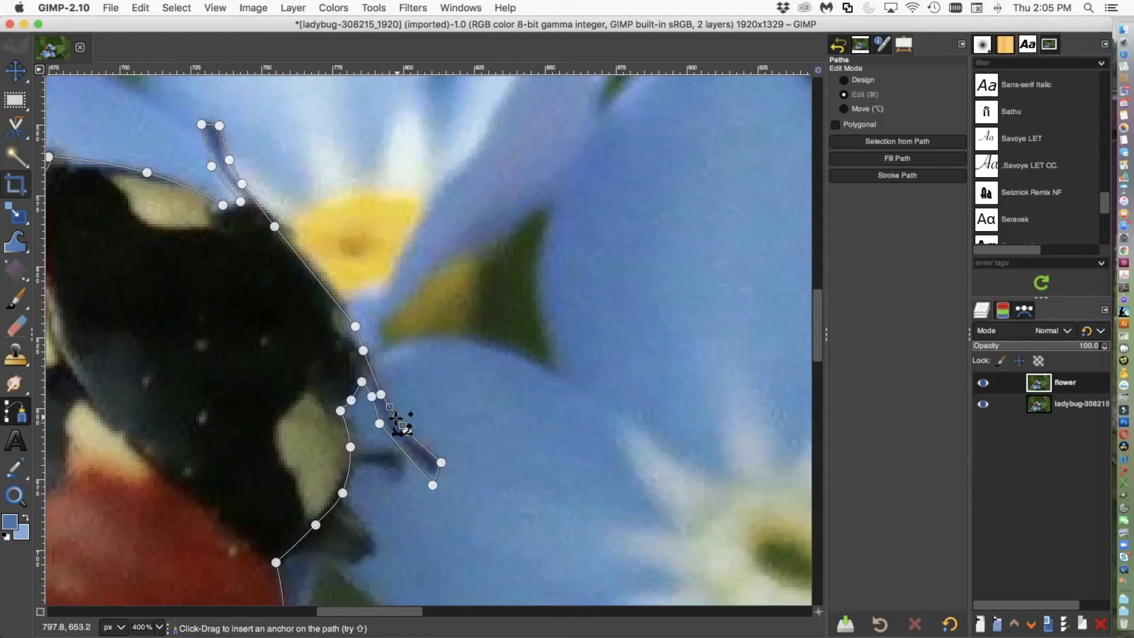
left_click(433, 485)
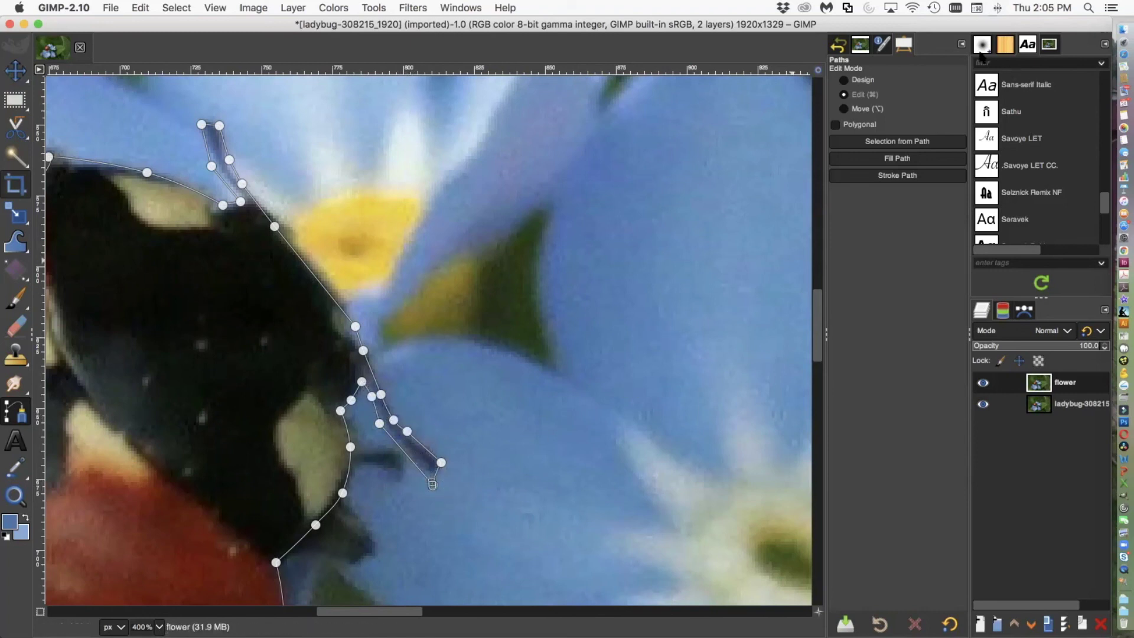
left_click(846, 80)
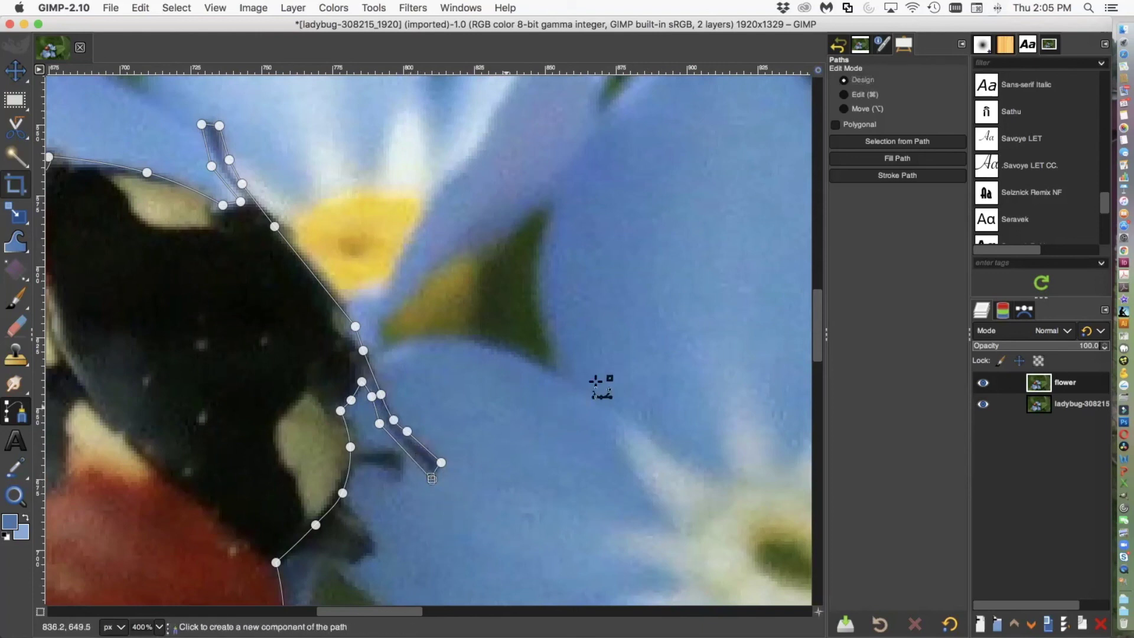
left_click(846, 94)
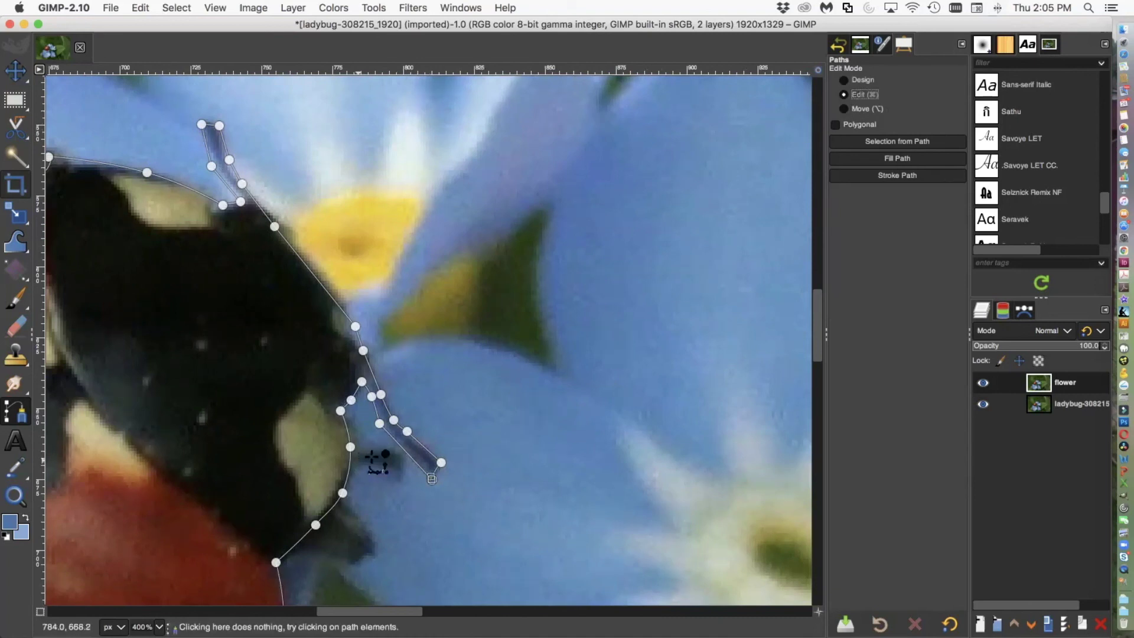
left_click(424, 451)
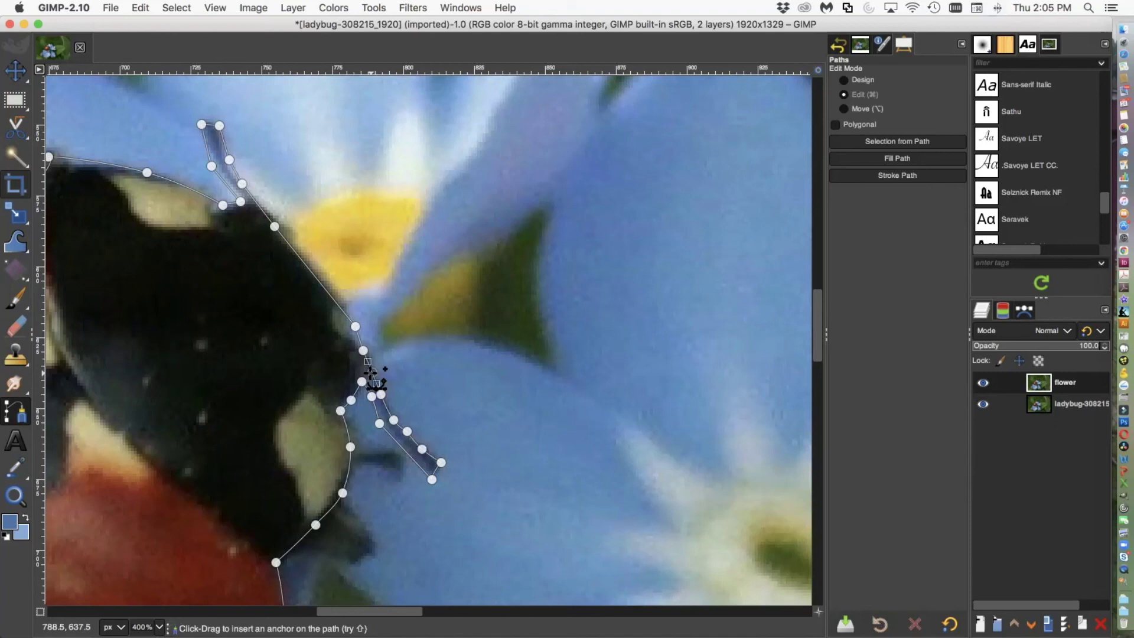
Insert anchors along the front of the head between the two antennae and curve the segments to its edge.
left_click(361, 344)
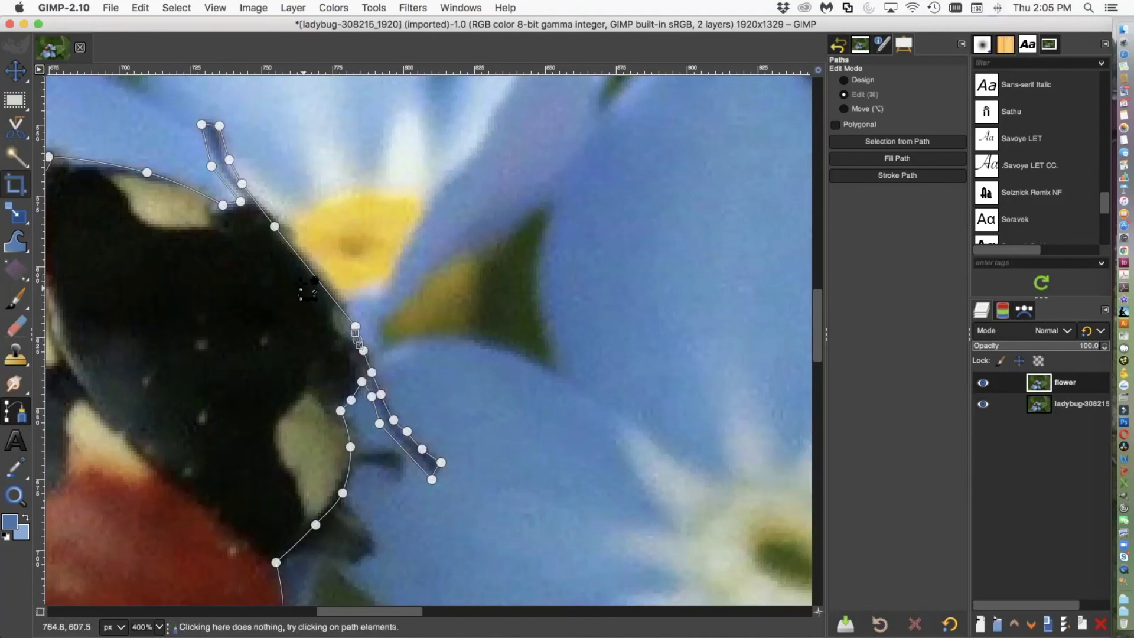
left_click(316, 273)
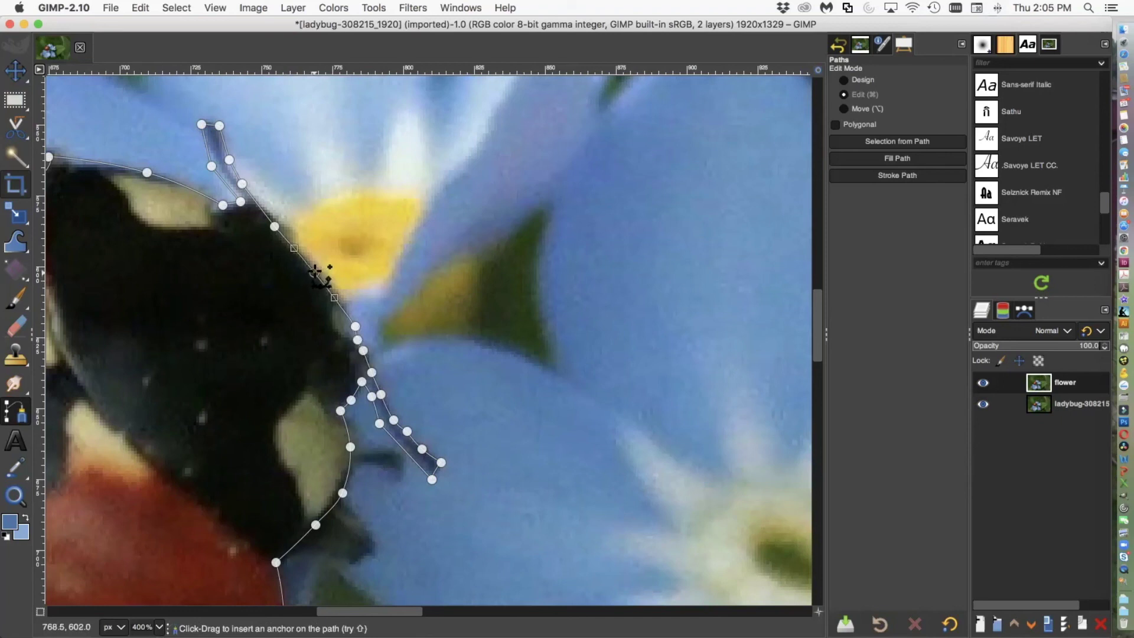
left_click(276, 226)
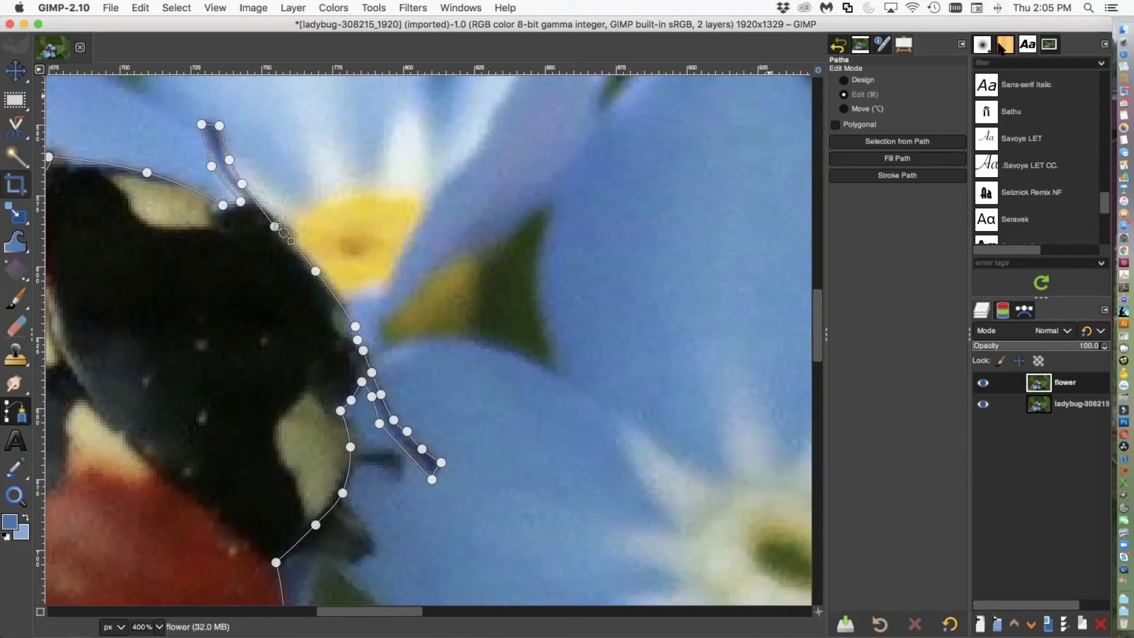
left_click_drag(264, 212, 264, 211)
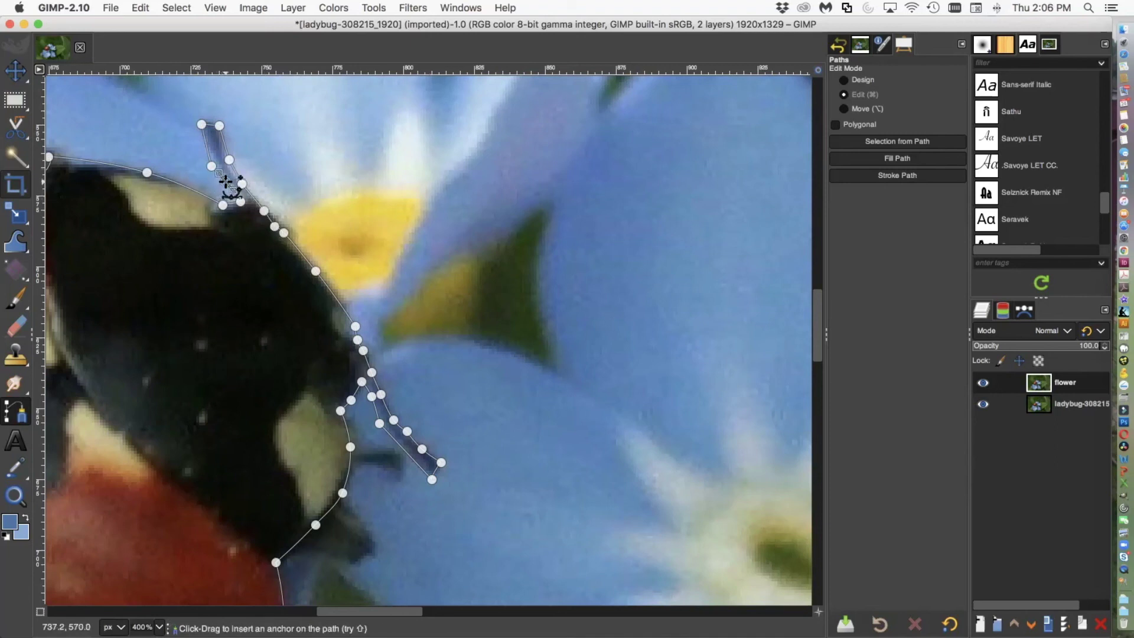
Refine the upper antenna's outline by inserting an anchor on its inner side, shifting its mid-length anchors in Design mode, and rounding its tip.
left_click(209, 154)
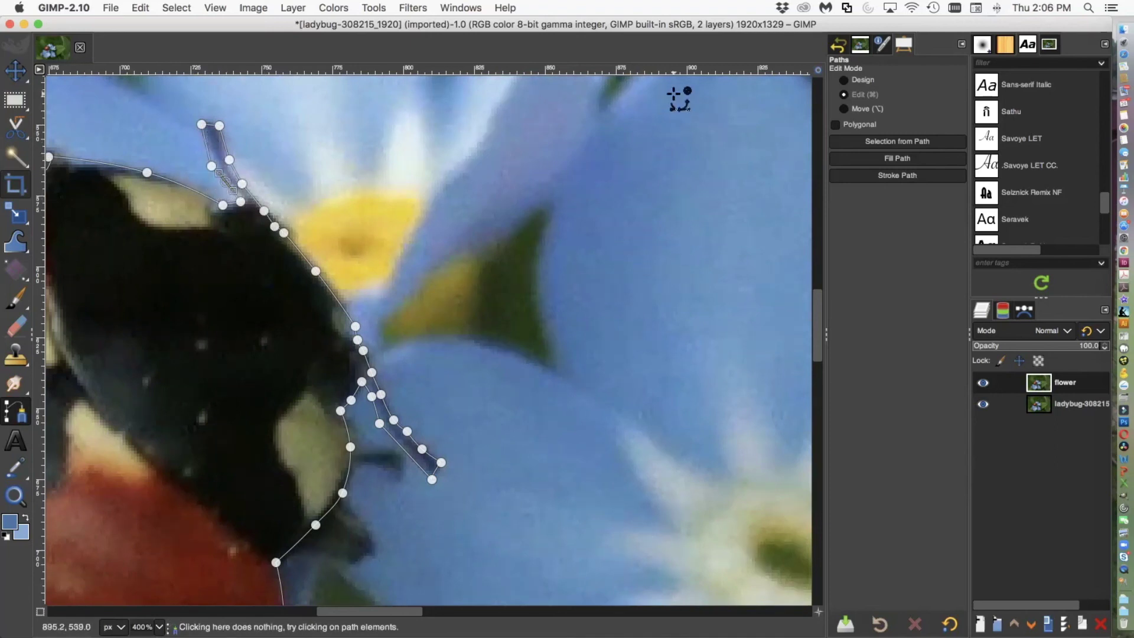
left_click(844, 81)
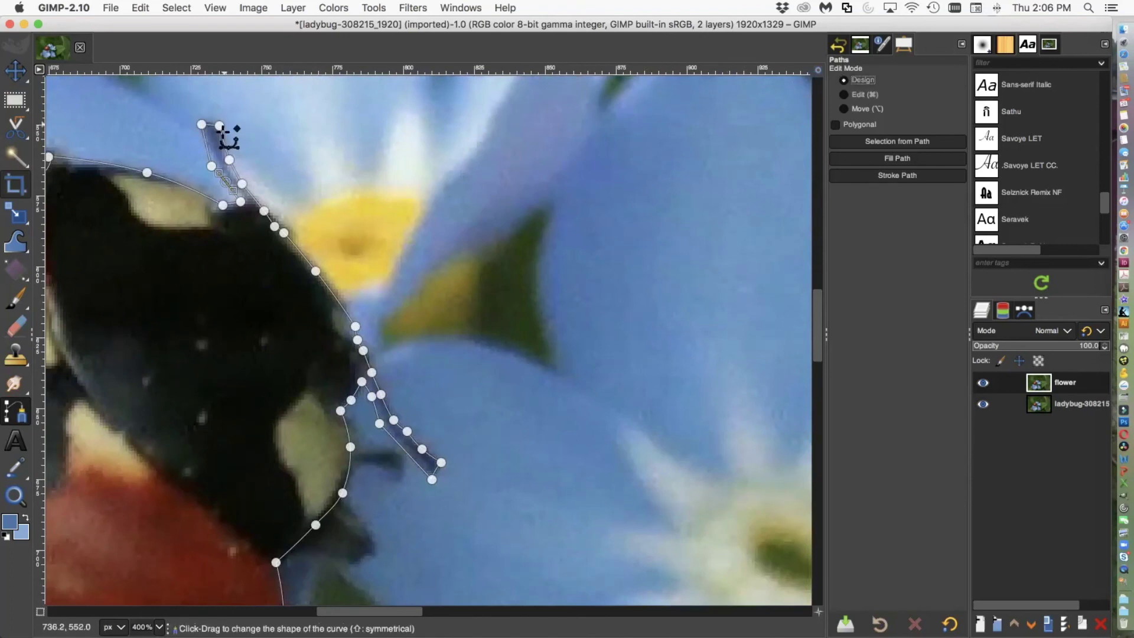
left_click(211, 165)
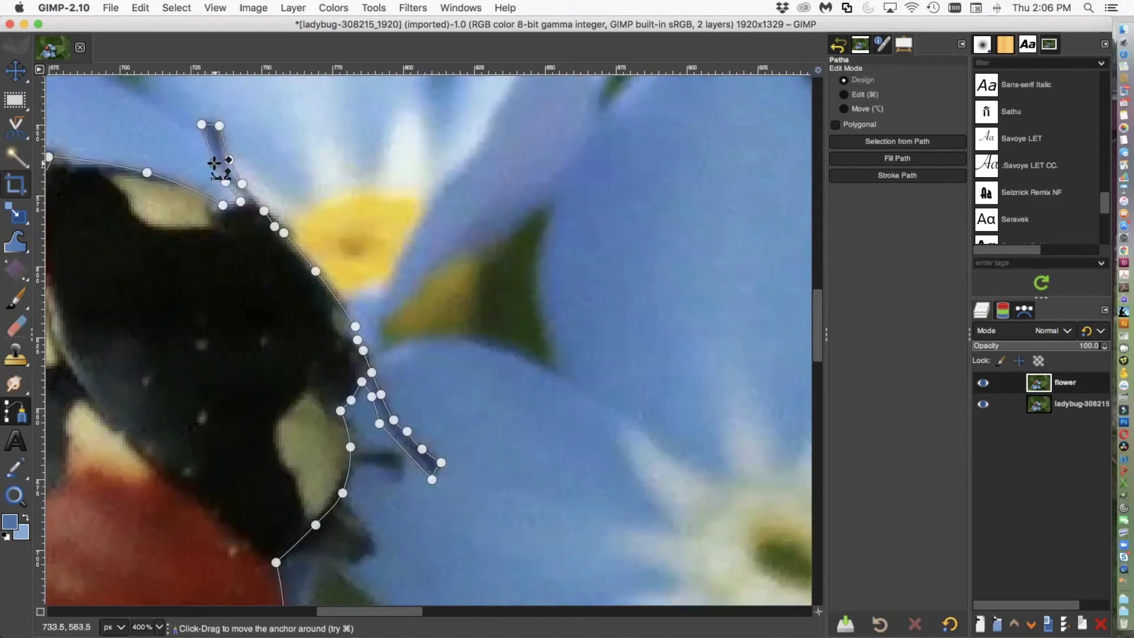
left_click(229, 162)
left_click(845, 95)
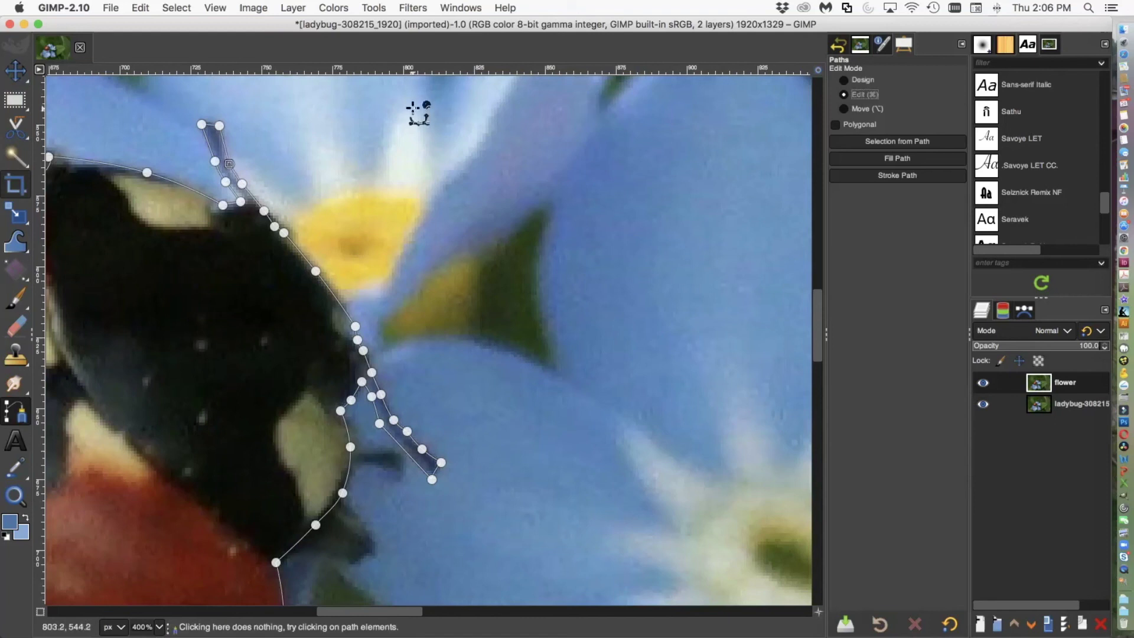
left_click(211, 123)
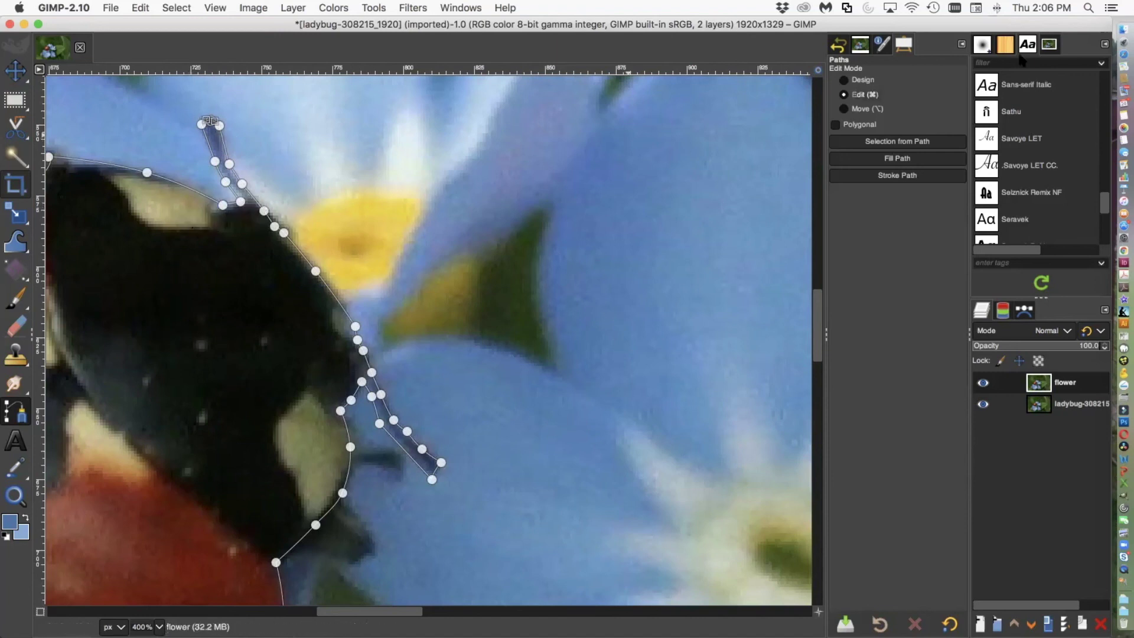
Reposition the two anchors at the upper antenna's base, insert one between them, and add another at the lower antenna's tip.
left_click(843, 80)
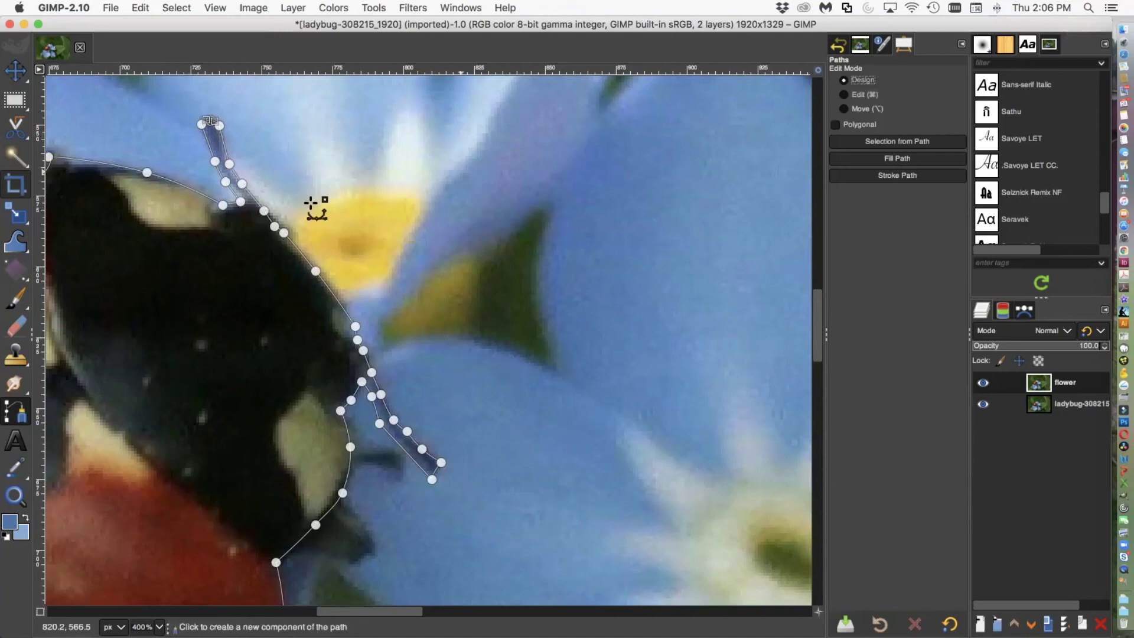
left_click(221, 205)
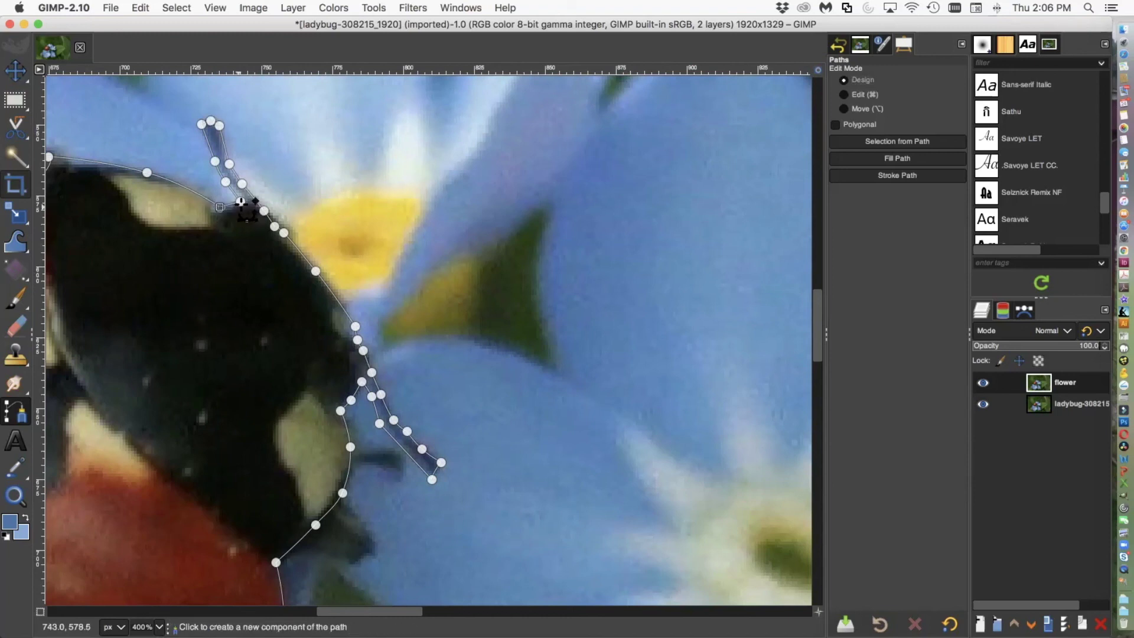
left_click(242, 202)
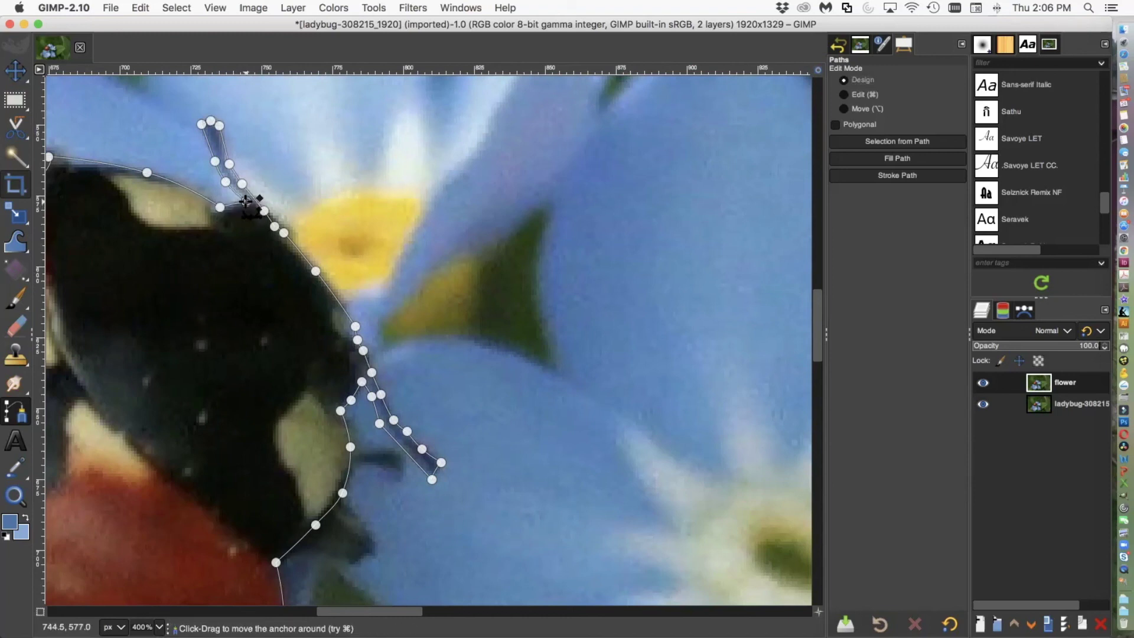
key("super")
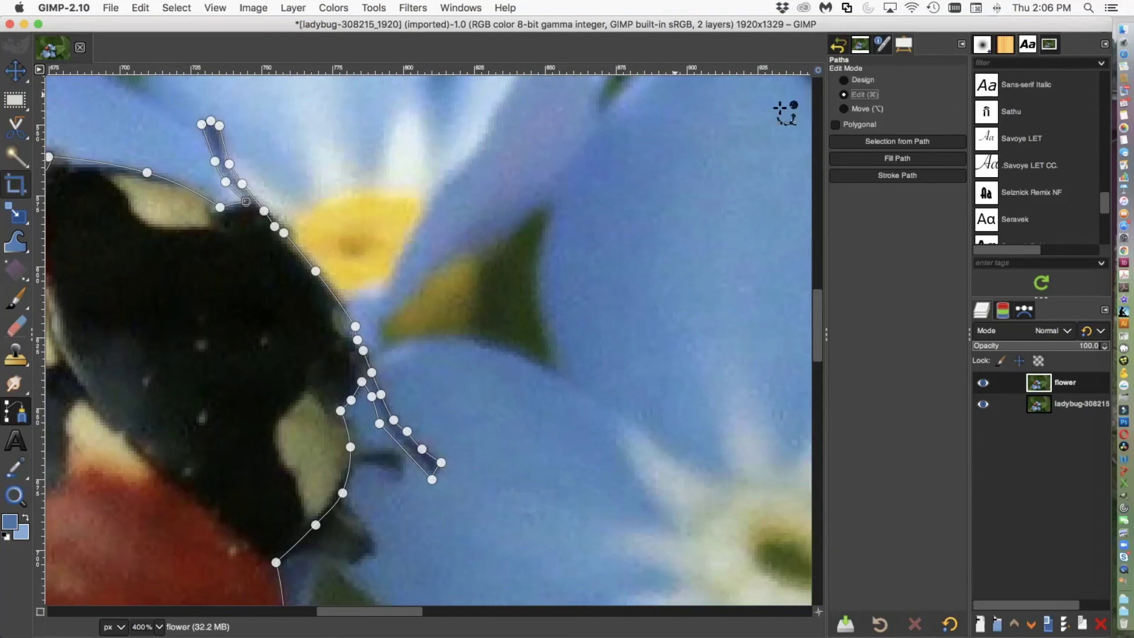
left_click(230, 204)
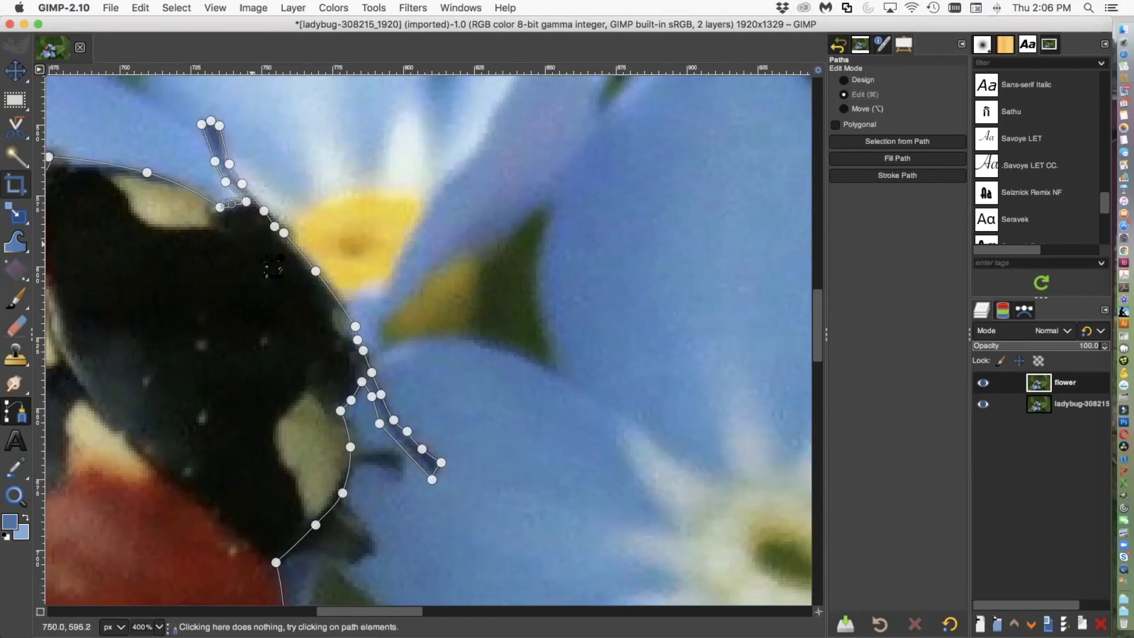
left_click(436, 471)
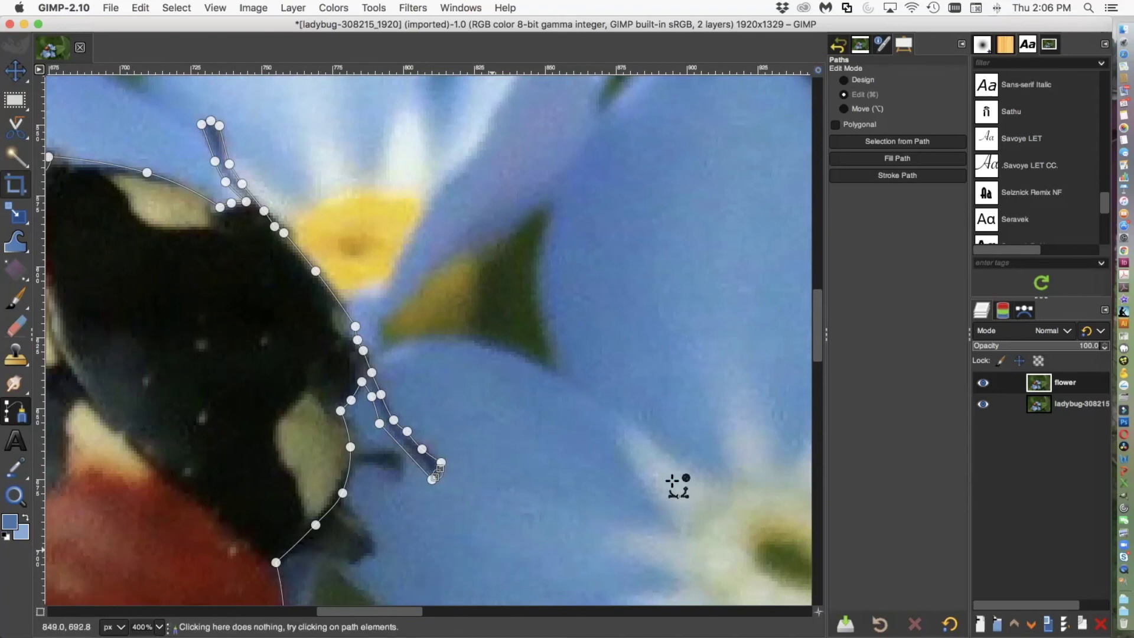
Insert anchors in the path along the shell's right edge below the head and bow the segments outward to match it.
left_click_drag(818, 350, 817, 385)
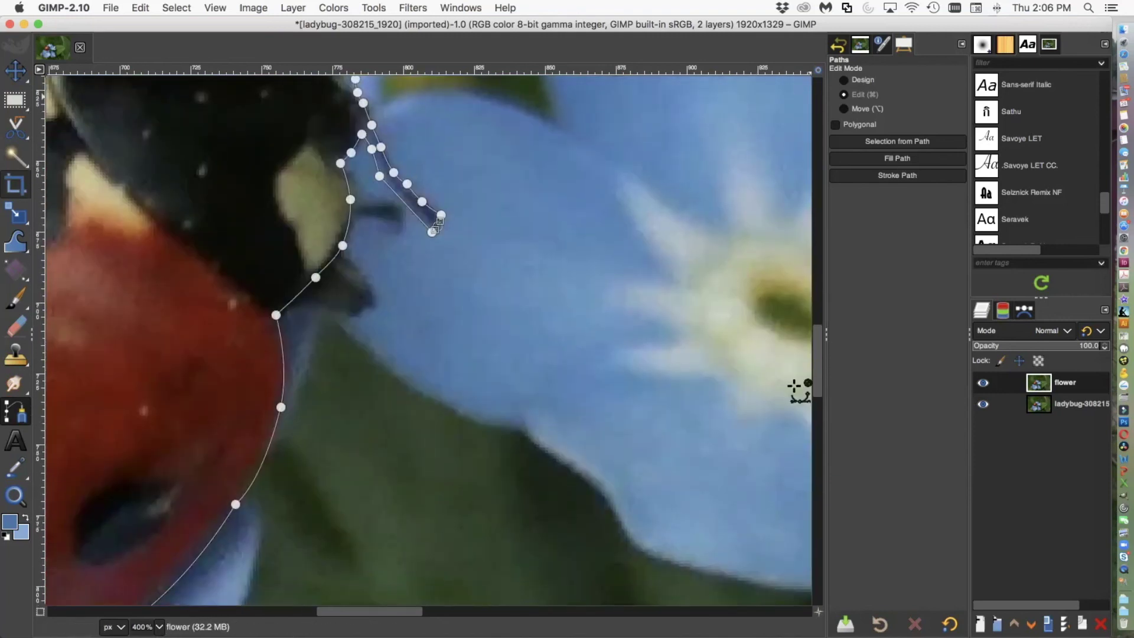
left_click(284, 346)
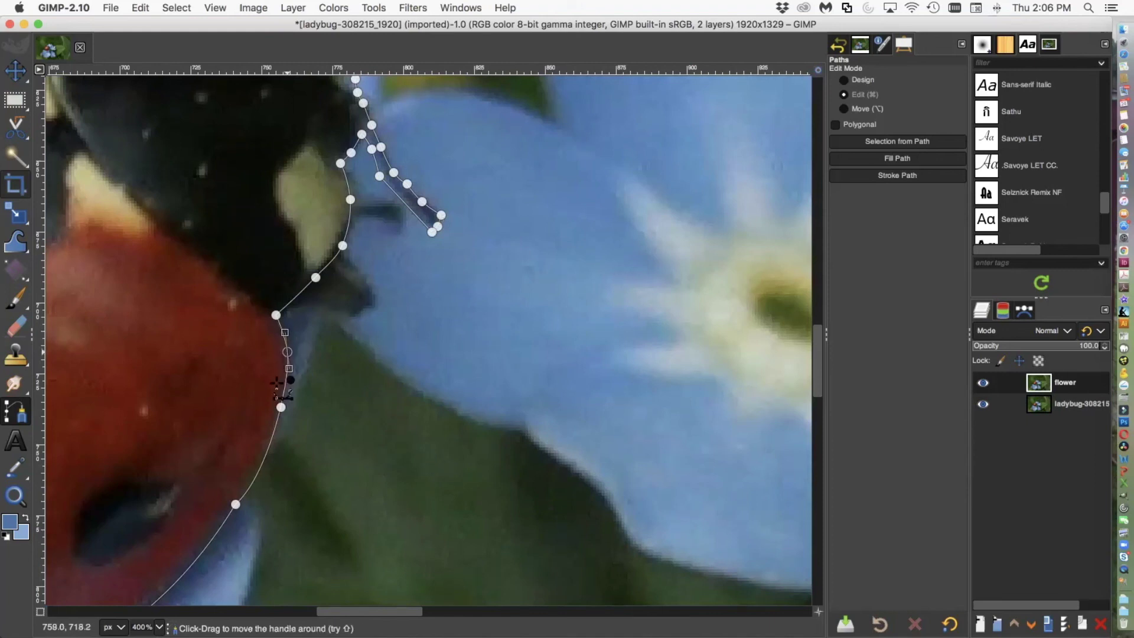
left_click(251, 481)
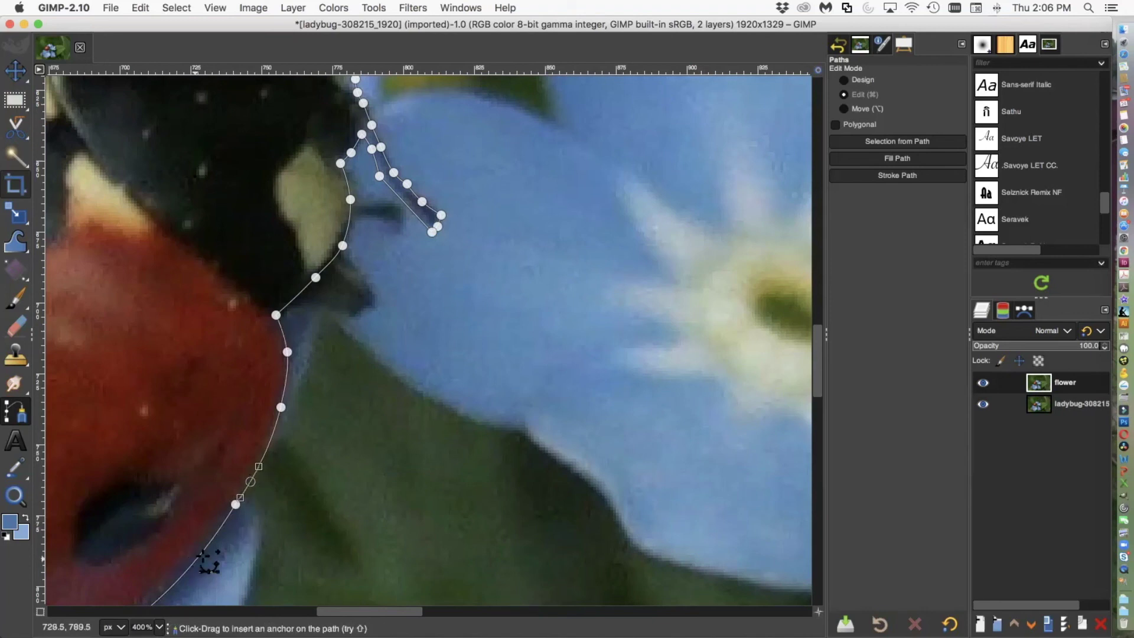
Create a selection from the finished ladybug path and switch to the Move tool.
left_click(159, 627)
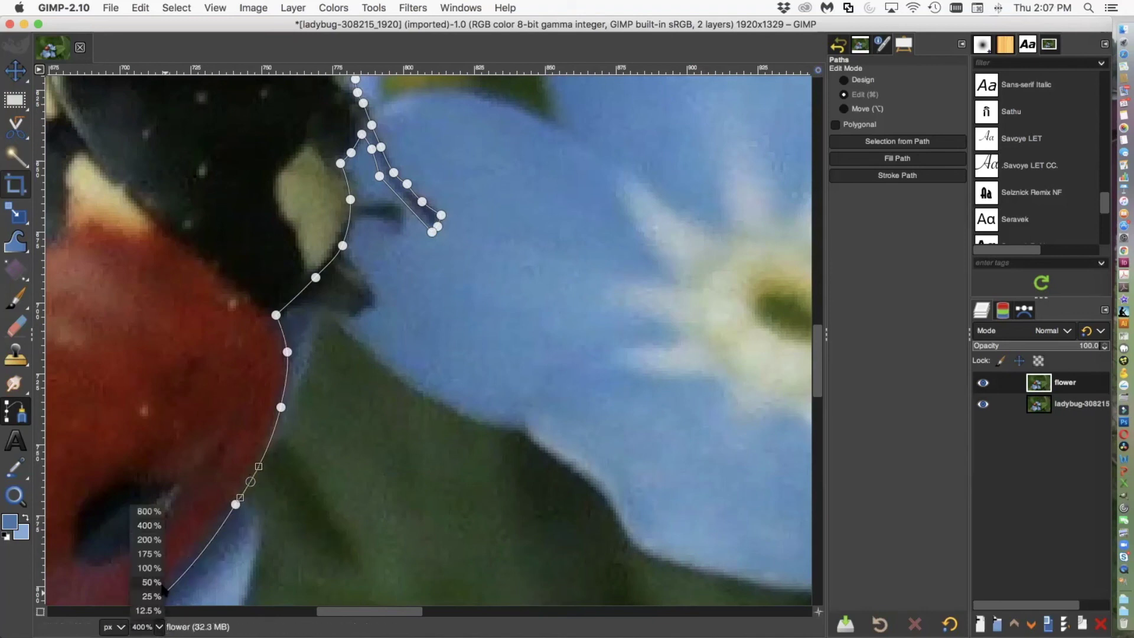
left_click(155, 583)
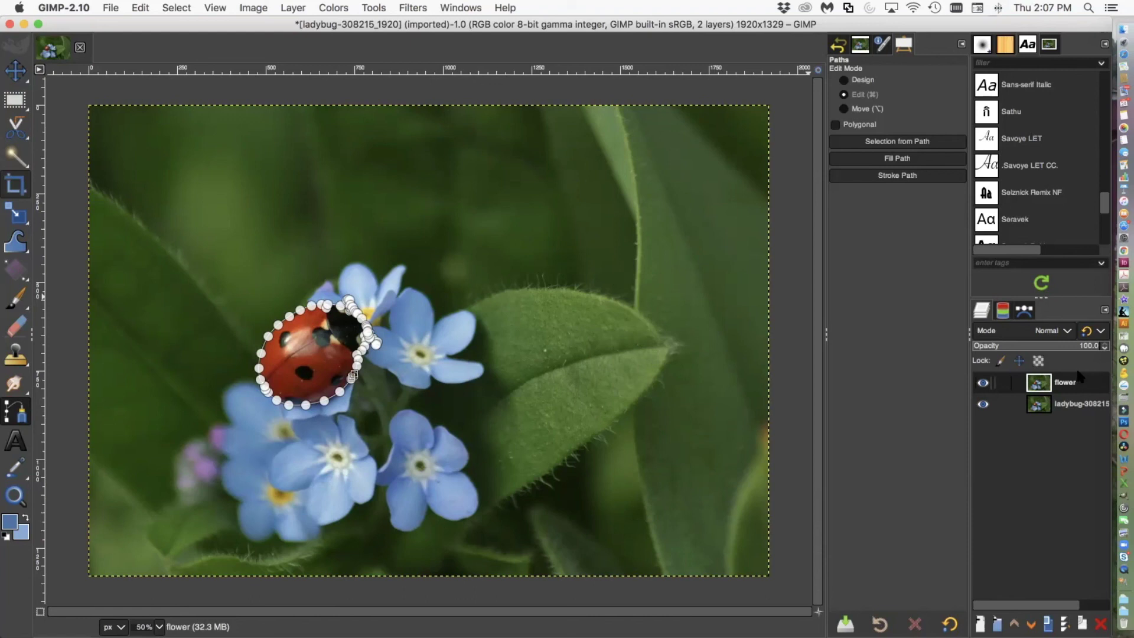
left_click(9, 76)
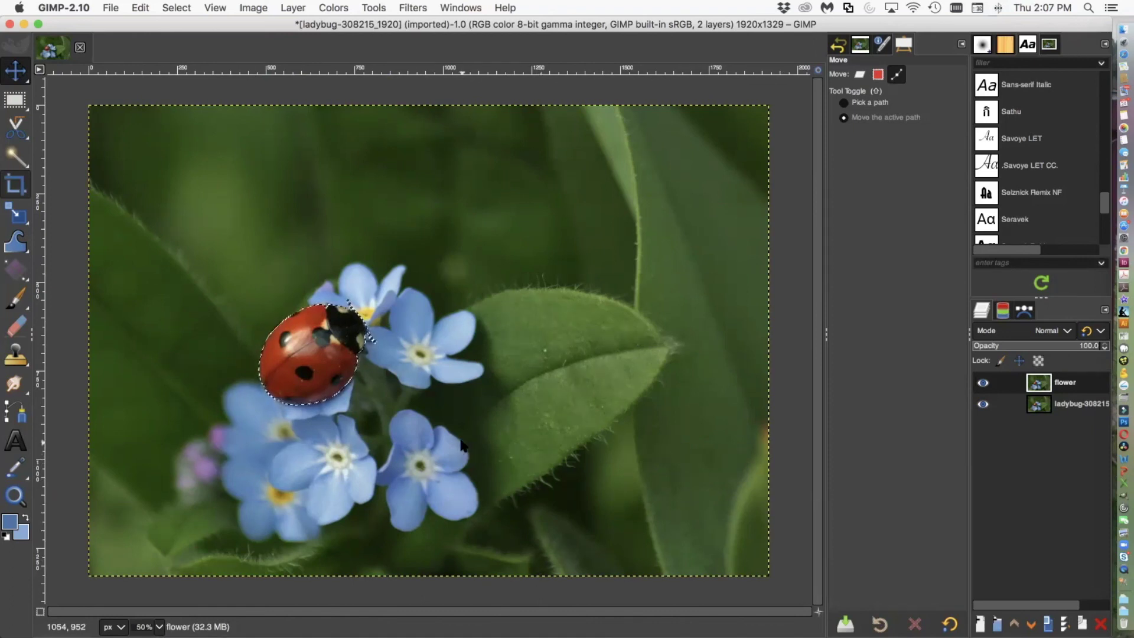
mouse_move(23, 470)
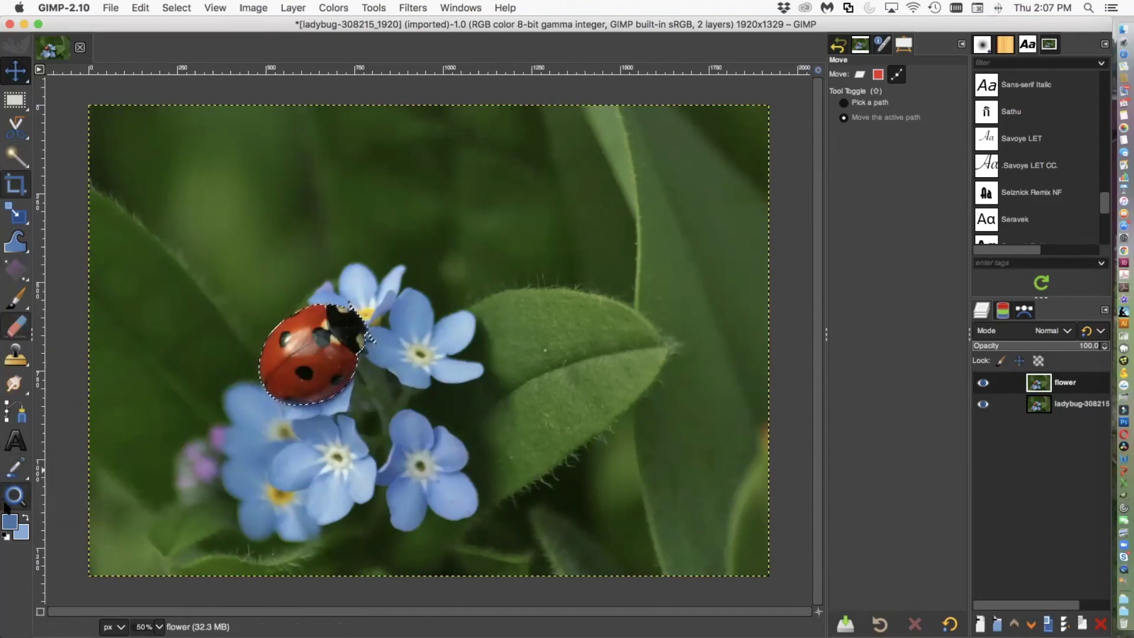
Sample petal blue with the Color Picker and cut the selected ladybug out of the flower layer.
left_click(17, 469)
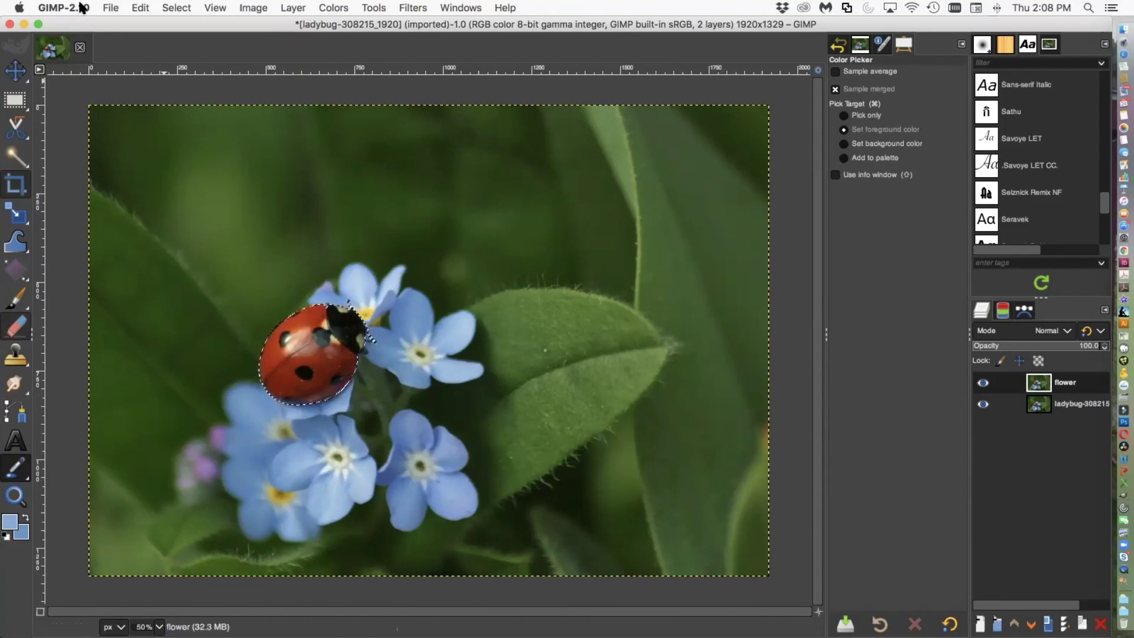
left_click(140, 7)
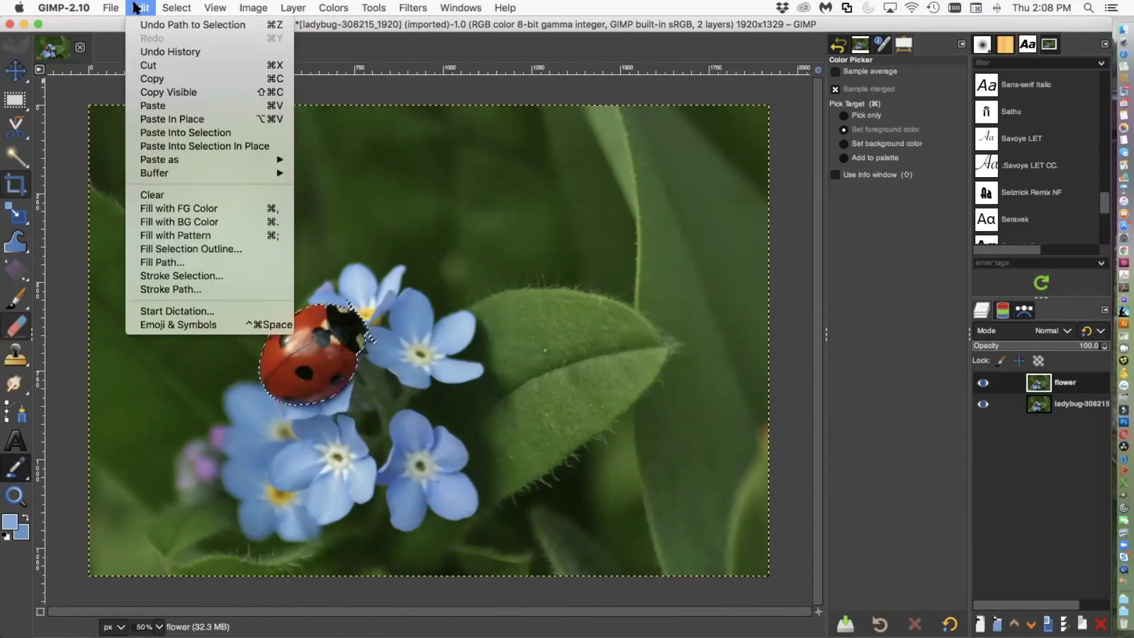
left_click(142, 65)
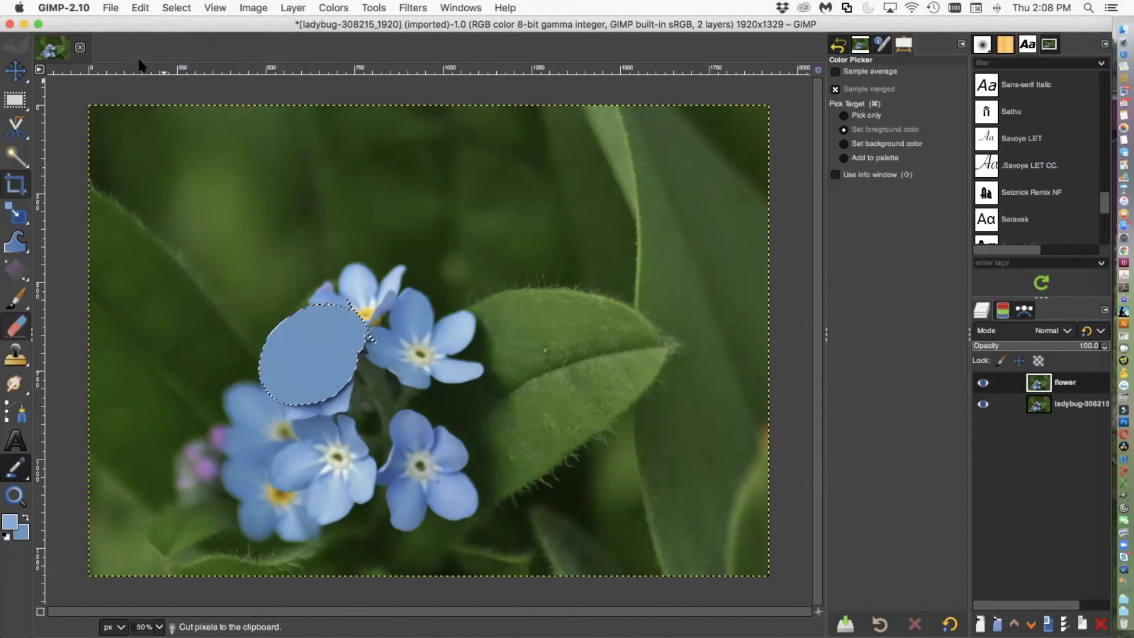
Clear the selection, paste the cut ladybug onto its own new layer, and name that layer ladybug.
left_click(140, 7)
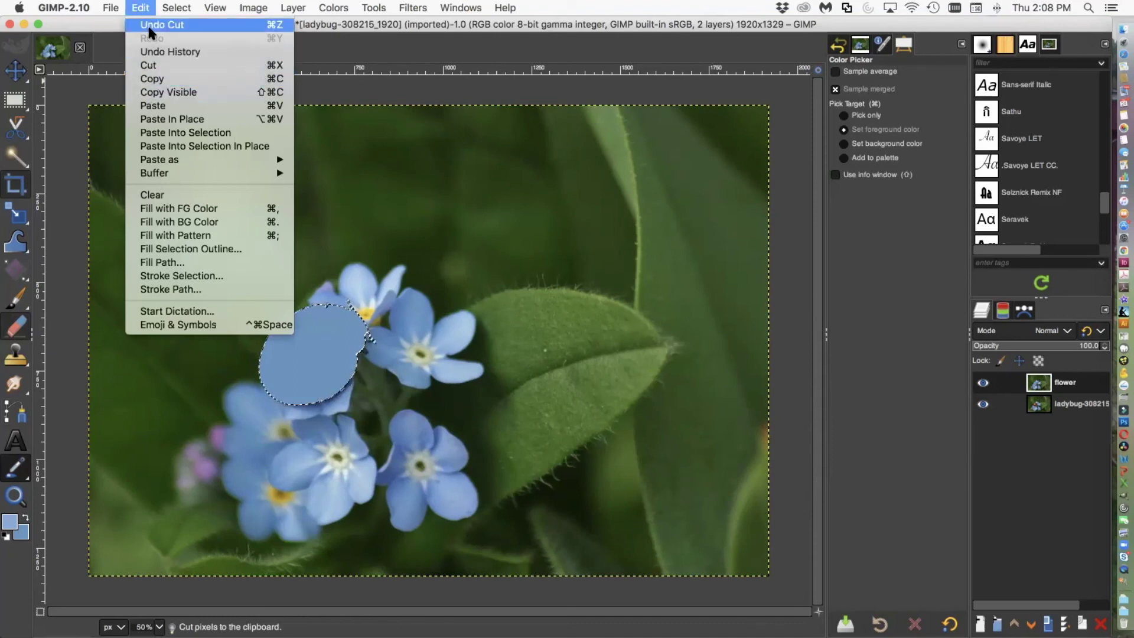
left_click(172, 38)
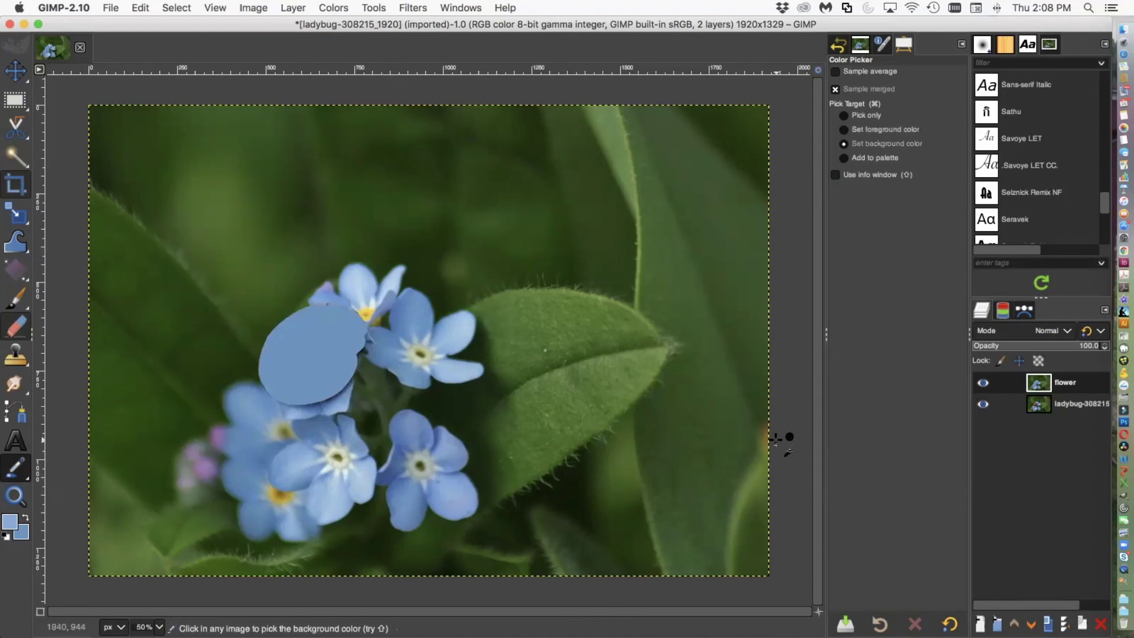
left_click(139, 8)
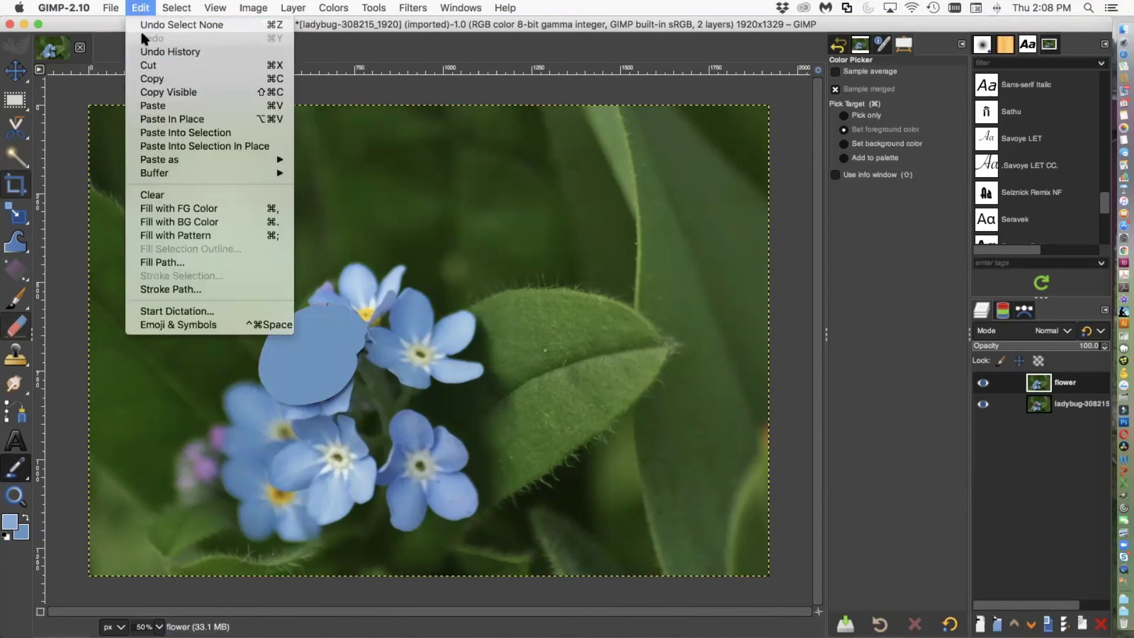
left_click(153, 106)
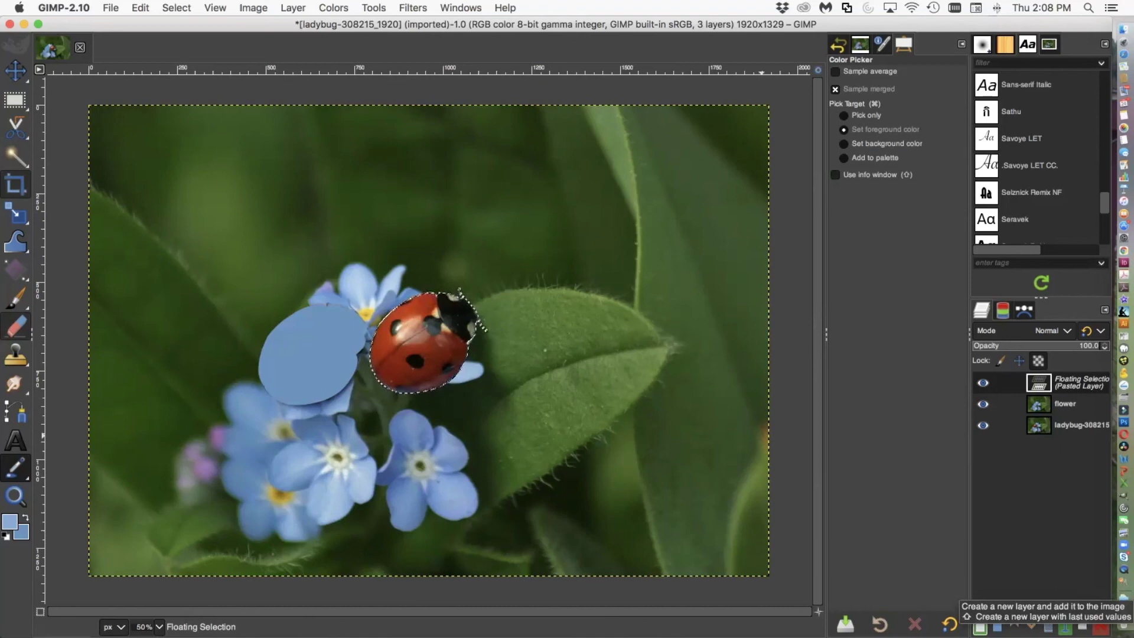
left_click(979, 627)
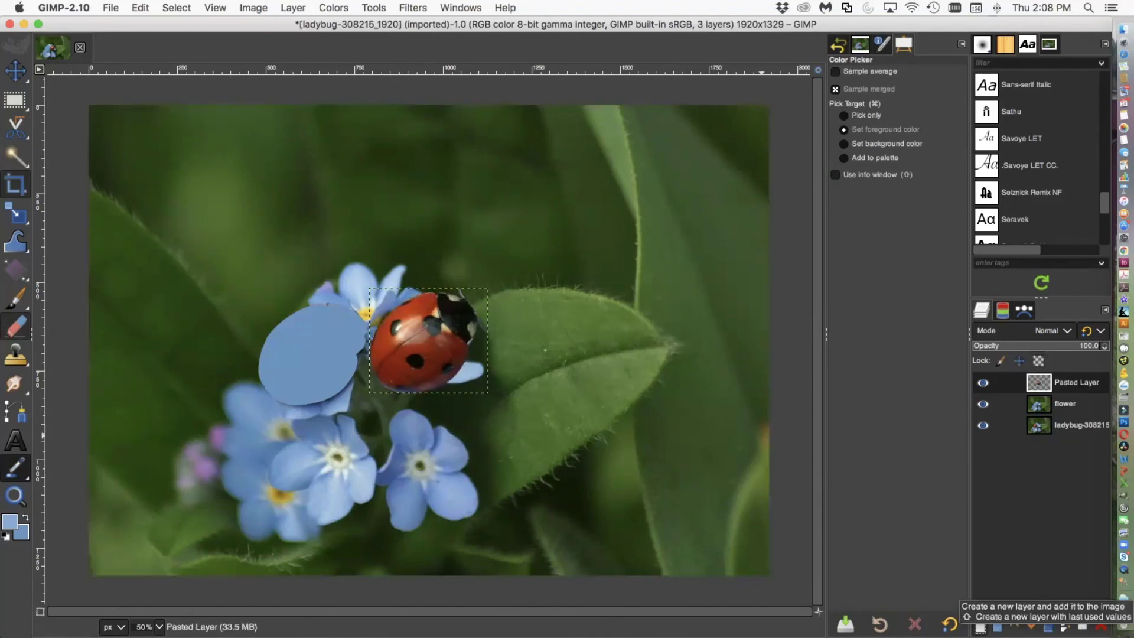
double_click(1075, 384)
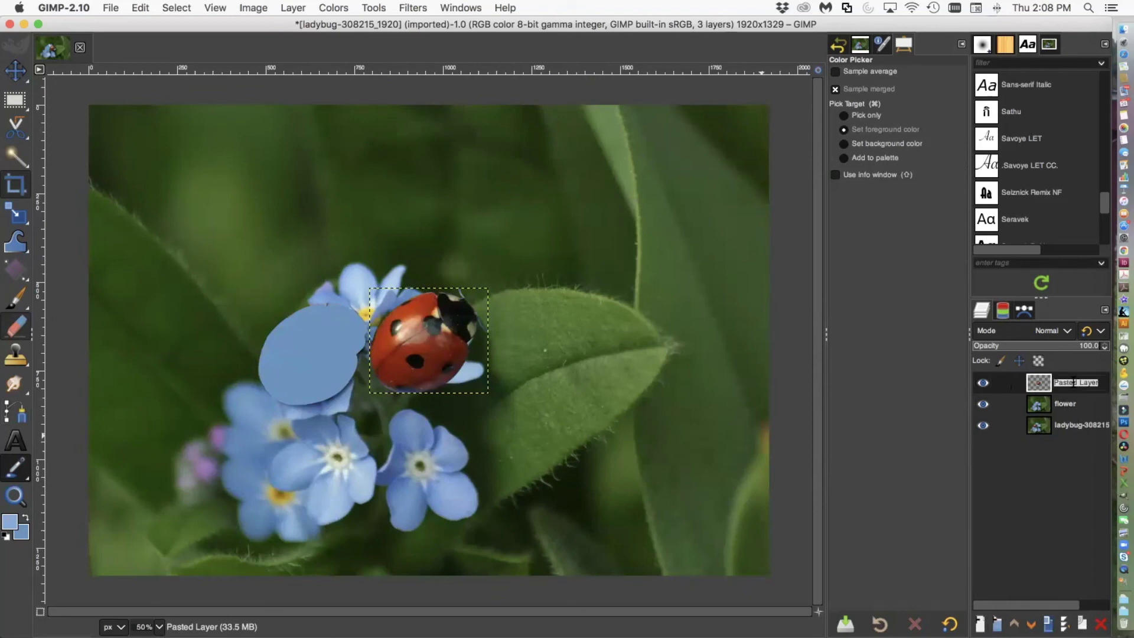
type("ladybug")
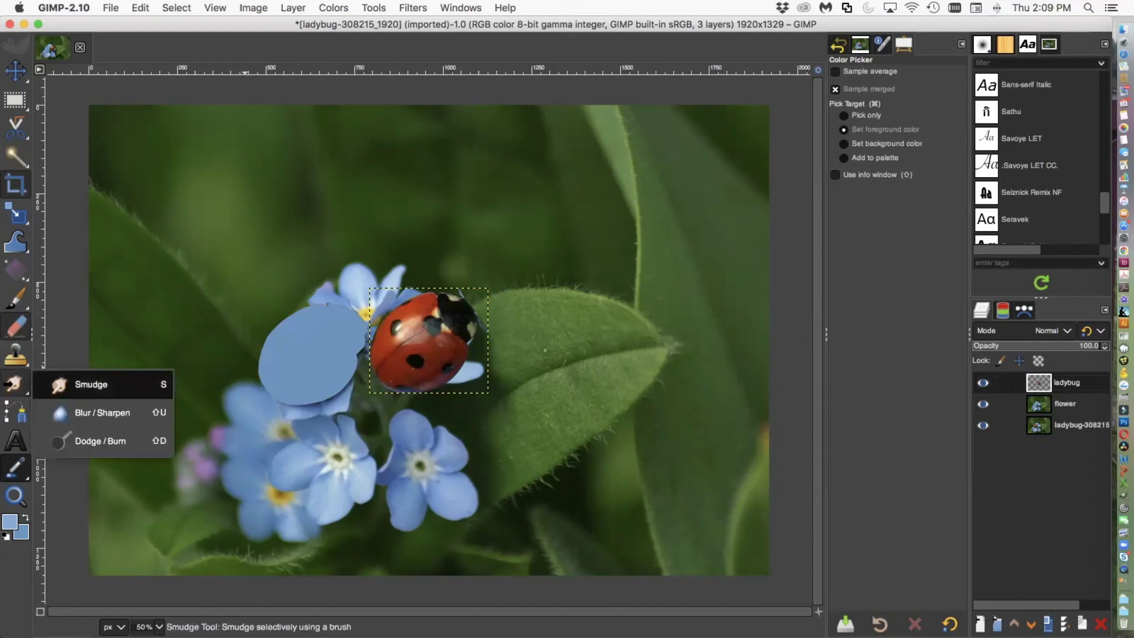
Shrink the ladybug layer freehand with the Scale tool to about 282 by 252 px from its upper-left corner.
mouse_move(18, 226)
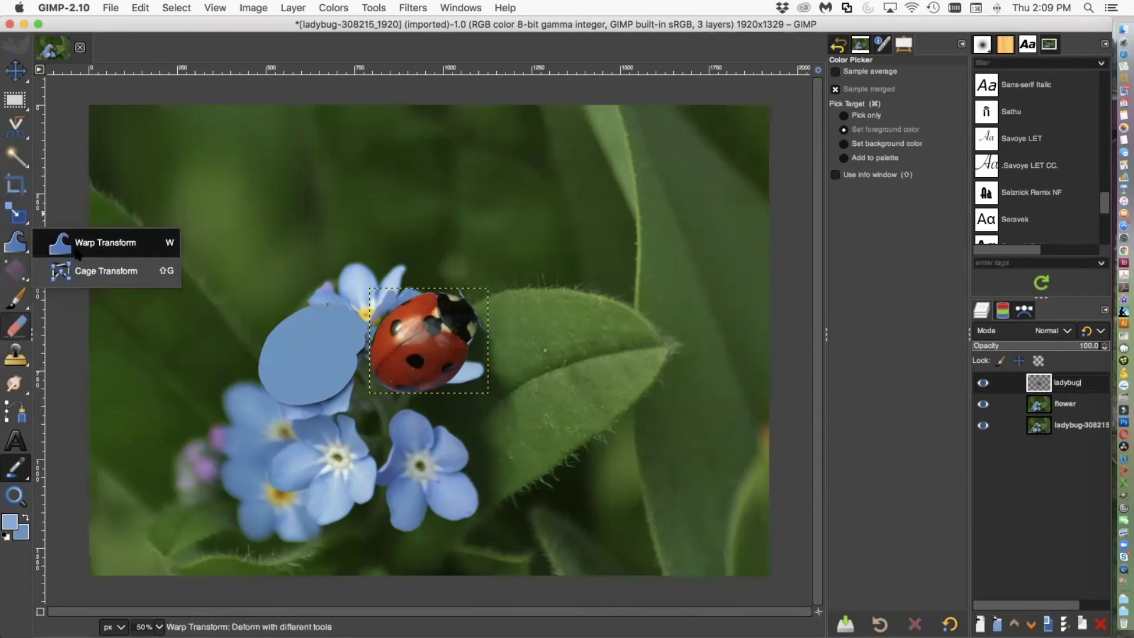
left_click(93, 271)
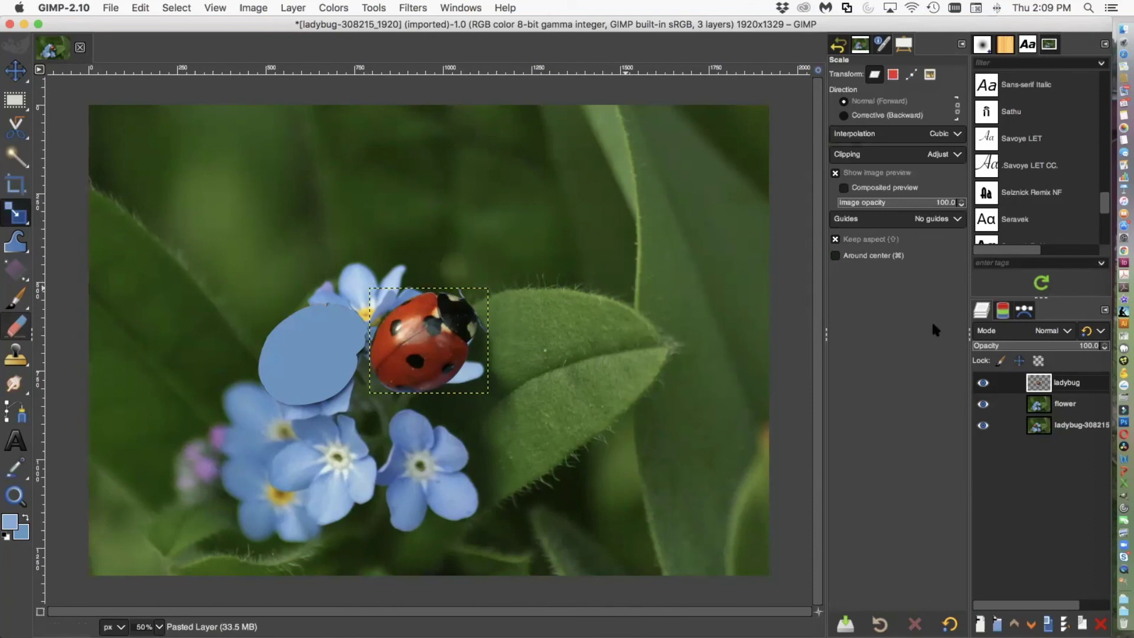
key("Return")
left_click_drag(370, 288, 388, 306)
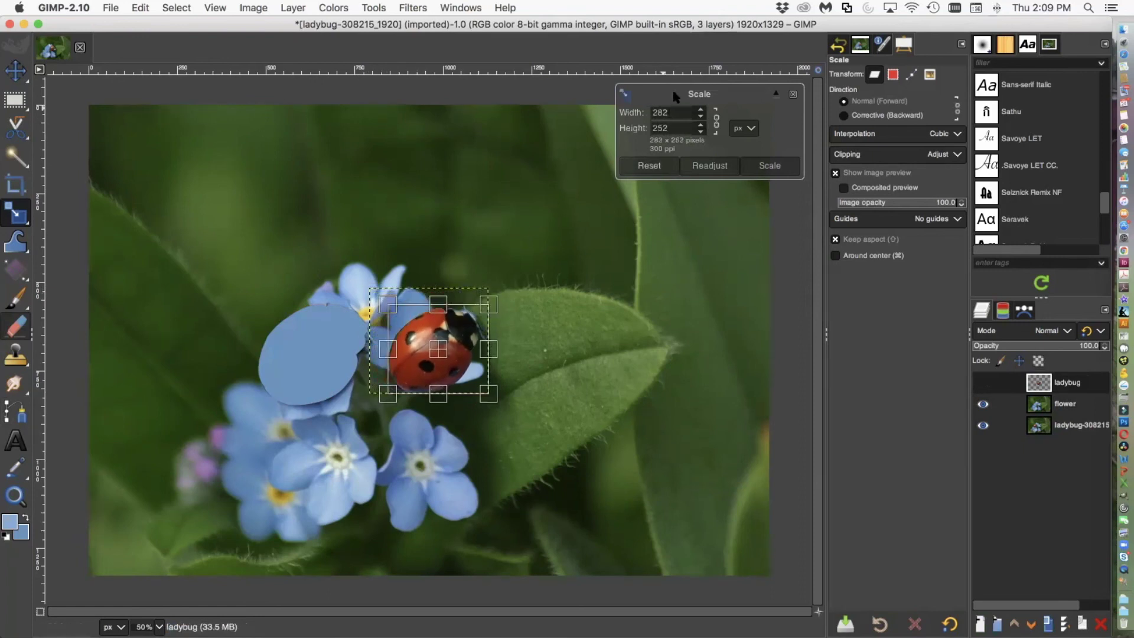
Switch the scale units to percent, set the ladybug's width to 75 with proportions kept, and apply the scaling.
left_click(745, 133)
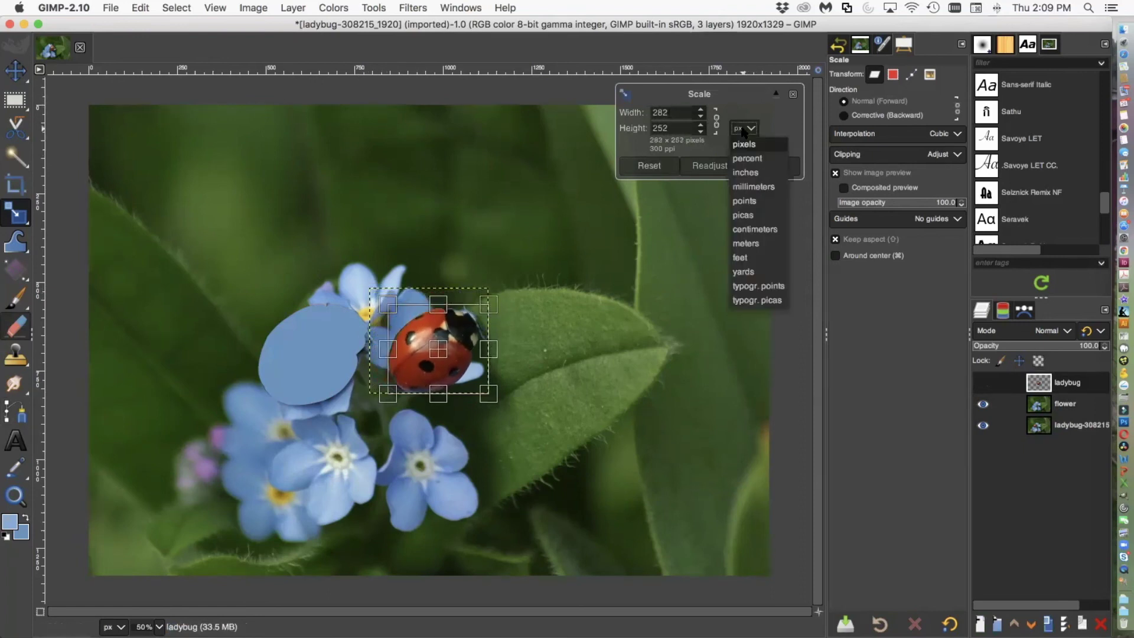
left_click(743, 173)
left_click(743, 128)
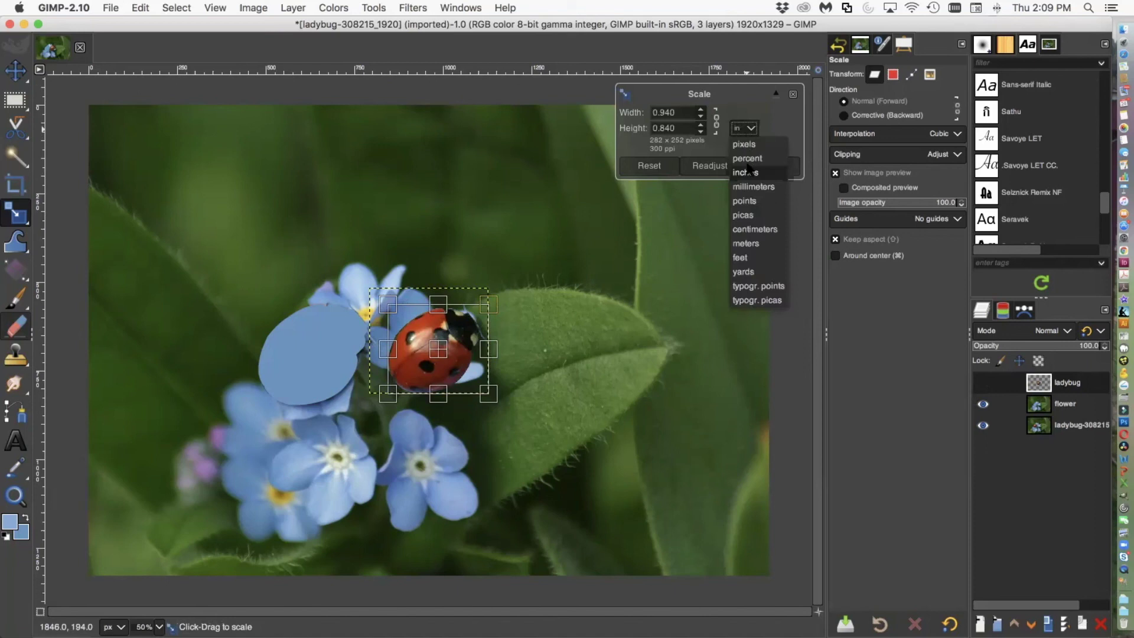
left_click(747, 159)
left_click(744, 128)
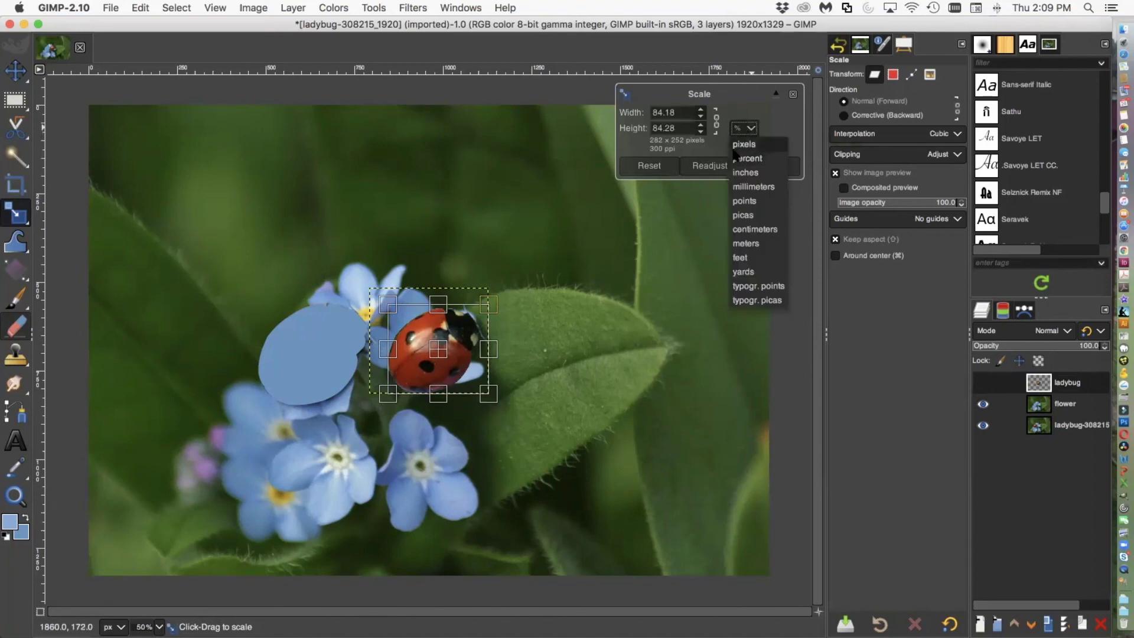
left_click(736, 157)
left_click_drag(677, 111, 645, 112)
type("75")
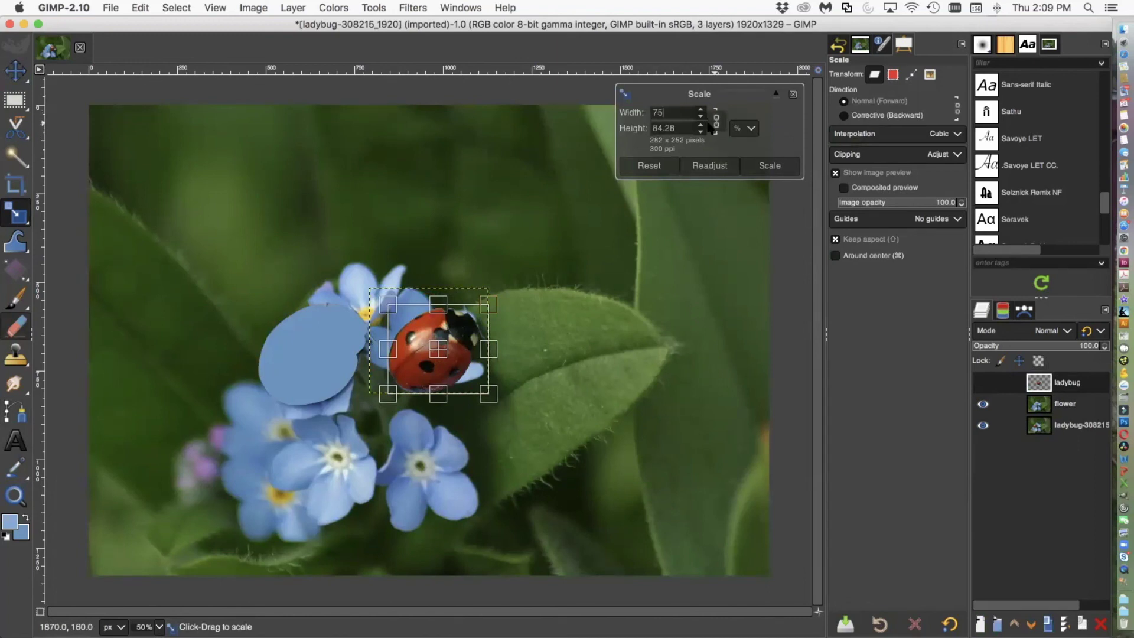
left_click(687, 127)
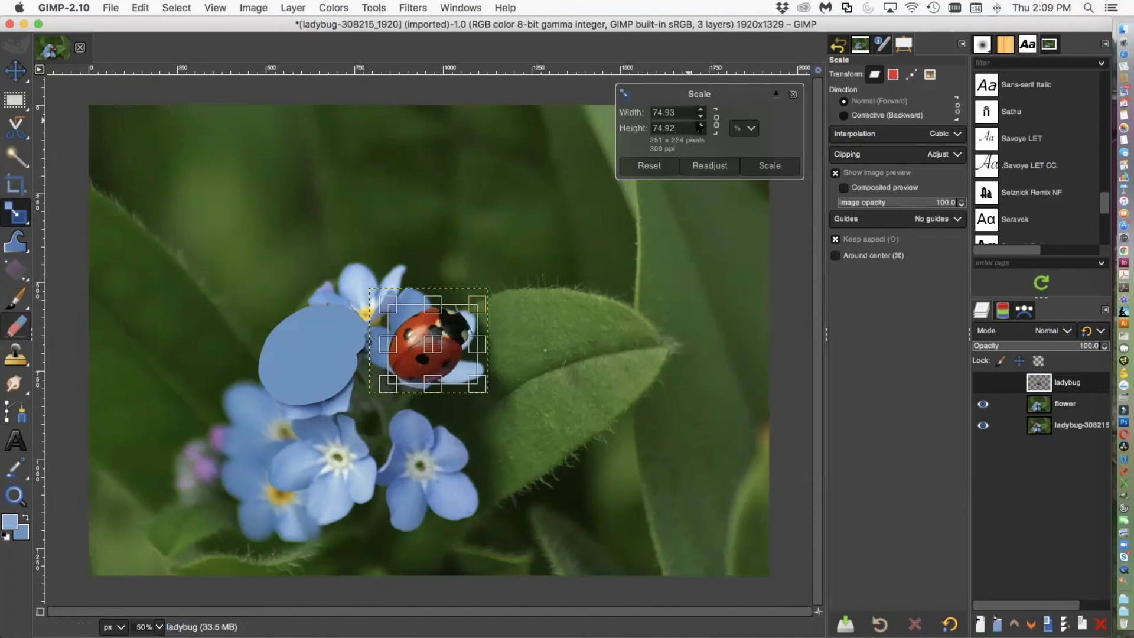
left_click(768, 166)
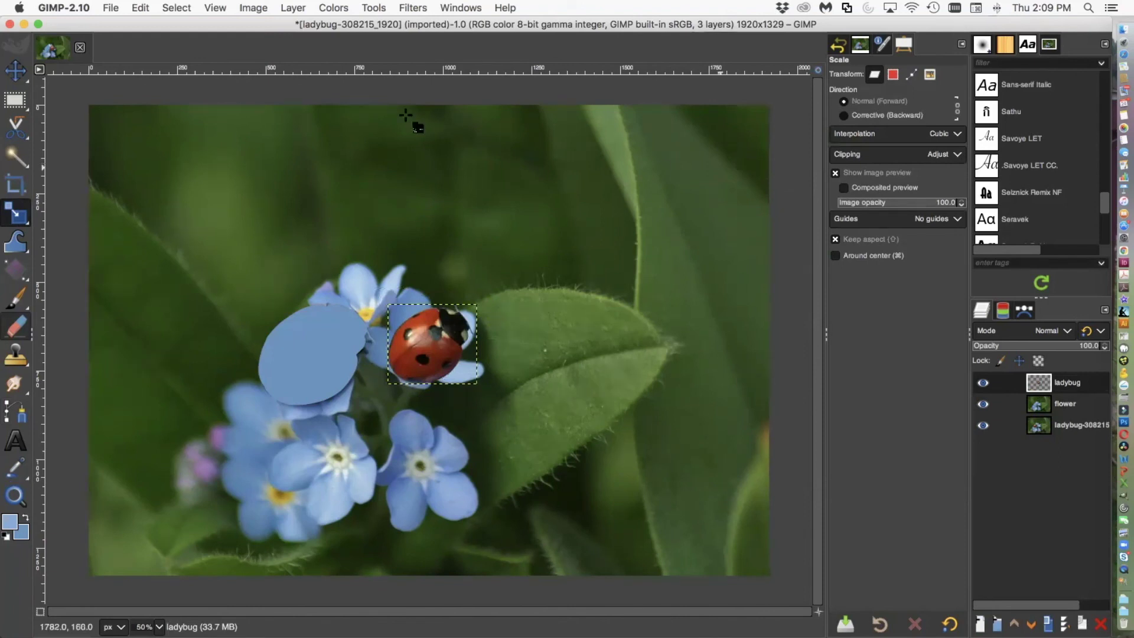
Switch to the Move tool, select the ladybug layer, and open the Drop Shadow filter for it.
left_click(15, 70)
double_click(1067, 383)
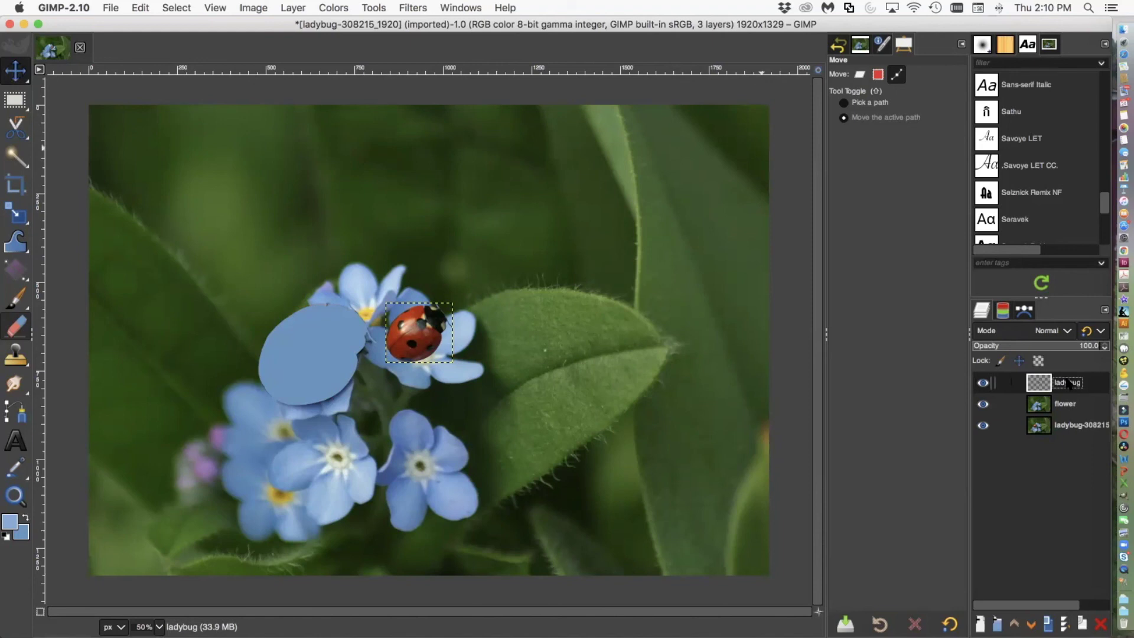
left_click(407, 7)
mouse_move(473, 113)
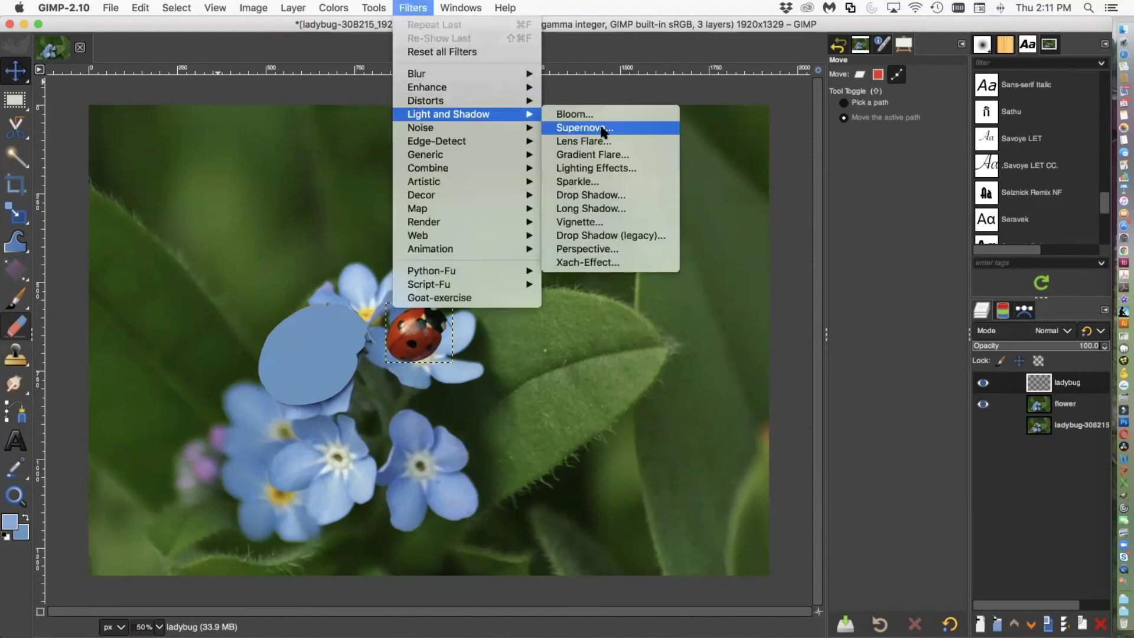
left_click(636, 195)
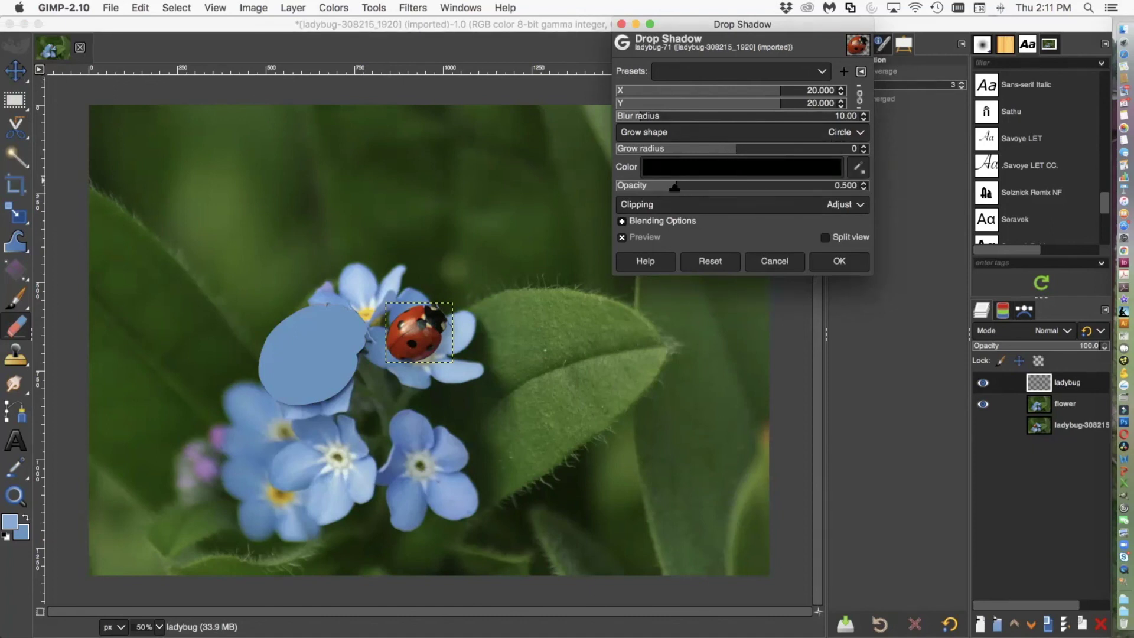
Set the drop shadow's opacity to 0.766, blur radius to 17.79, X offset to 16.774, unlinked Y offset to 18.581, and grow radius to -9.
left_click_drag(676, 186, 706, 187)
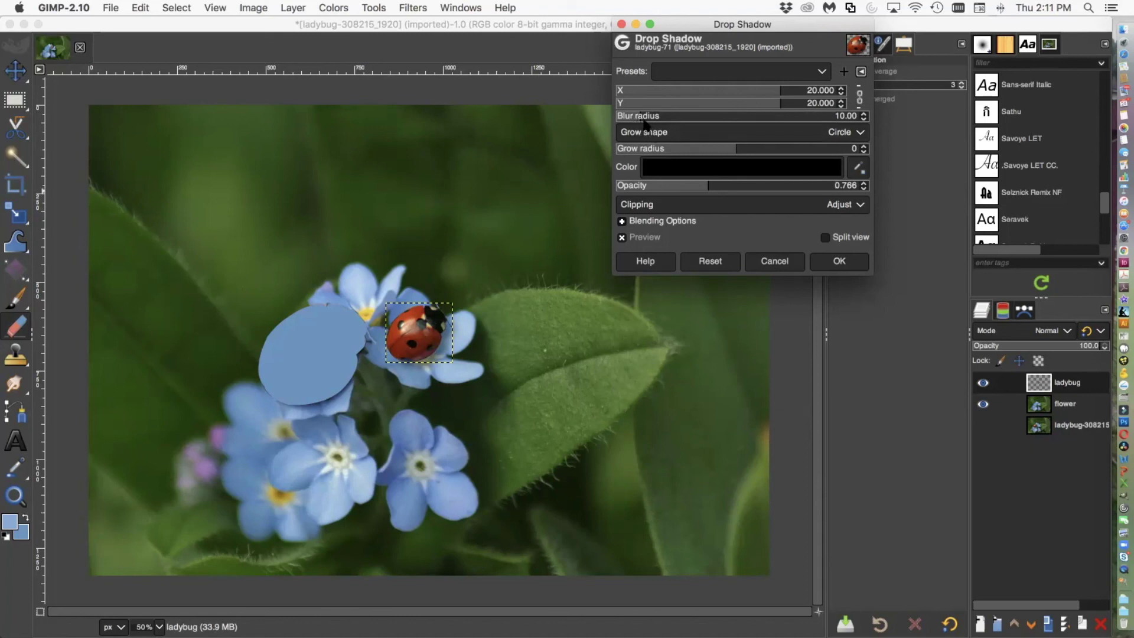
mouse_move(642, 116)
left_mouse_down()
mouse_move(712, 114)
mouse_move(636, 117)
mouse_move(655, 116)
left_mouse_up()
mouse_move(778, 92)
left_mouse_down()
mouse_move(732, 99)
mouse_move(781, 104)
mouse_move(771, 103)
left_mouse_up()
left_click(857, 97)
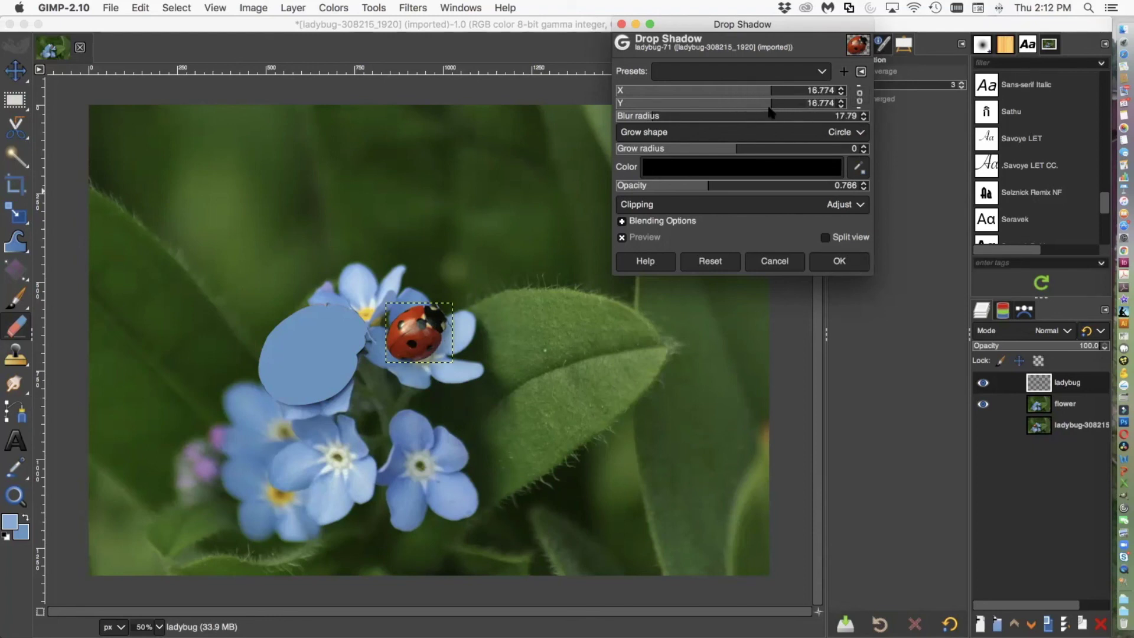
mouse_move(769, 104)
left_mouse_down()
mouse_move(796, 104)
mouse_move(736, 104)
mouse_move(792, 105)
mouse_move(777, 111)
left_mouse_up()
left_click_drag(735, 149, 703, 175)
Check the drop shadow in split view, set its opacity to 1.064, and apply it to the ladybug.
left_click(825, 238)
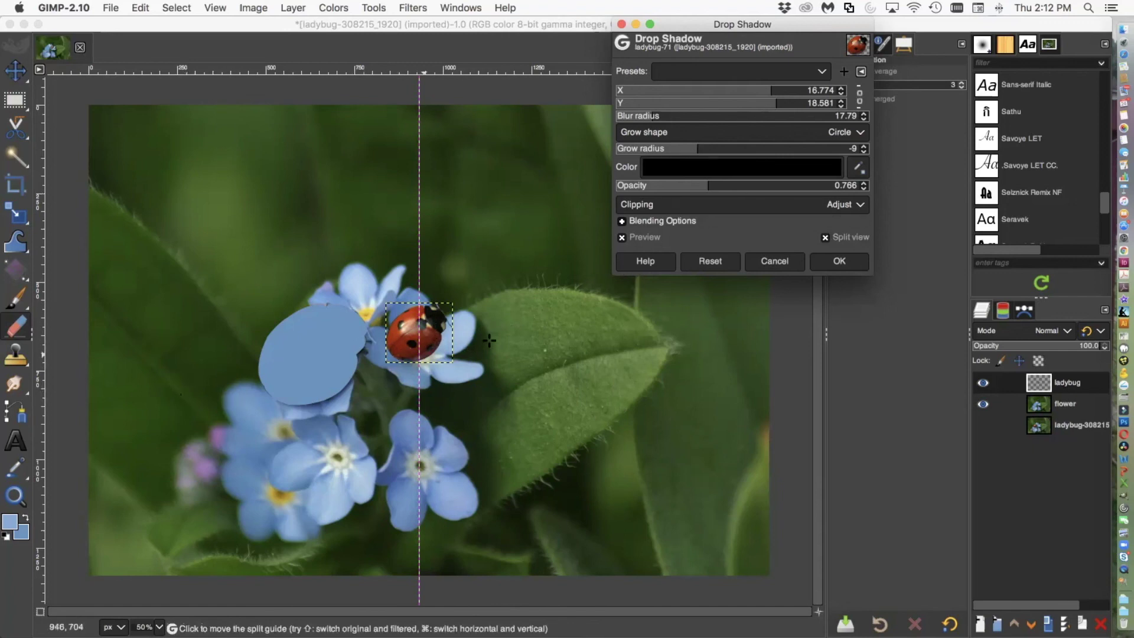
left_click(825, 237)
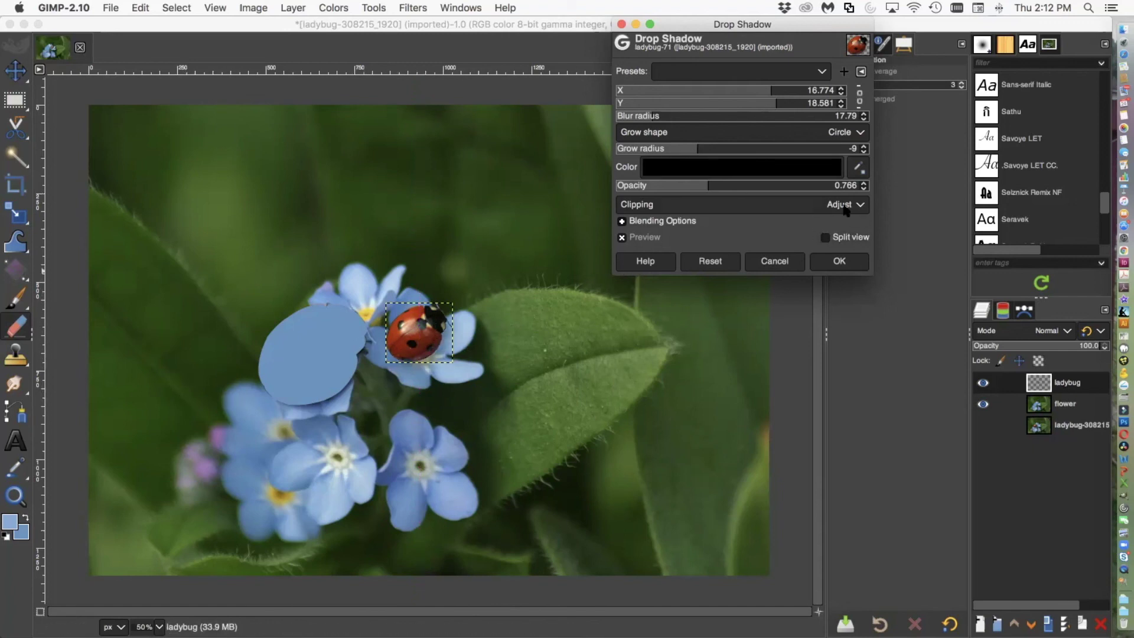
left_click(849, 206)
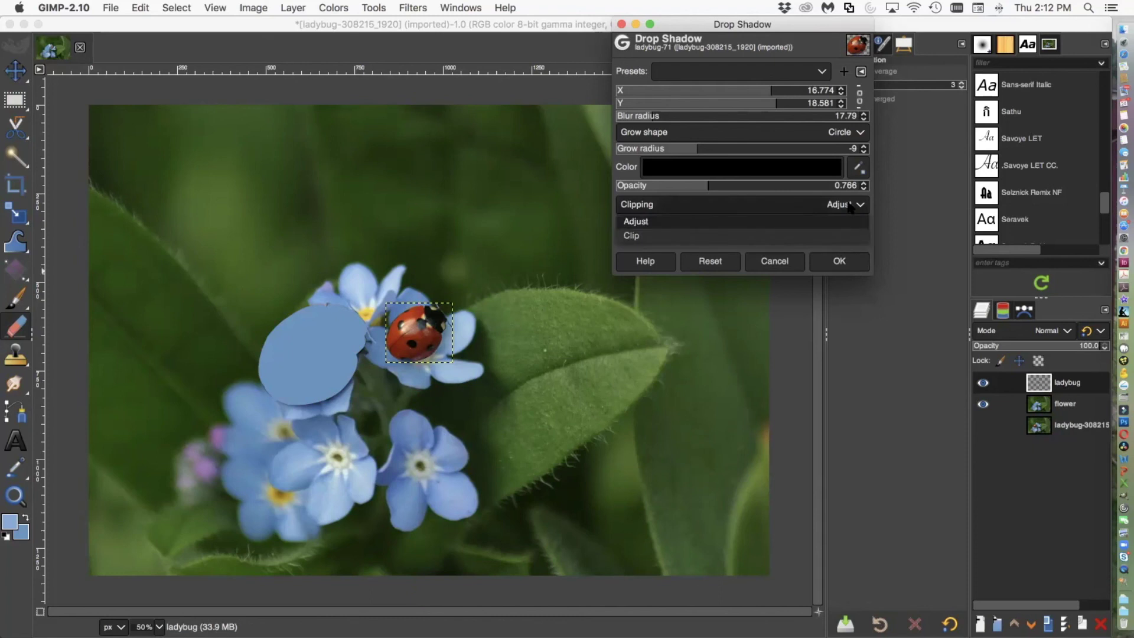
left_click(848, 207)
left_click_drag(706, 186, 744, 186)
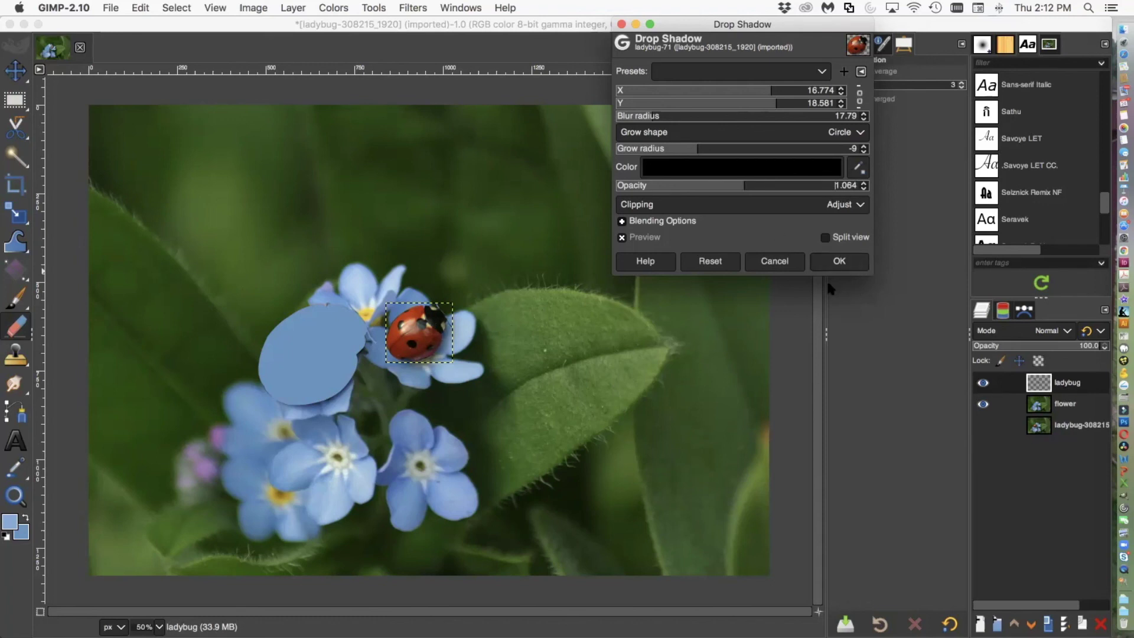
left_click(836, 263)
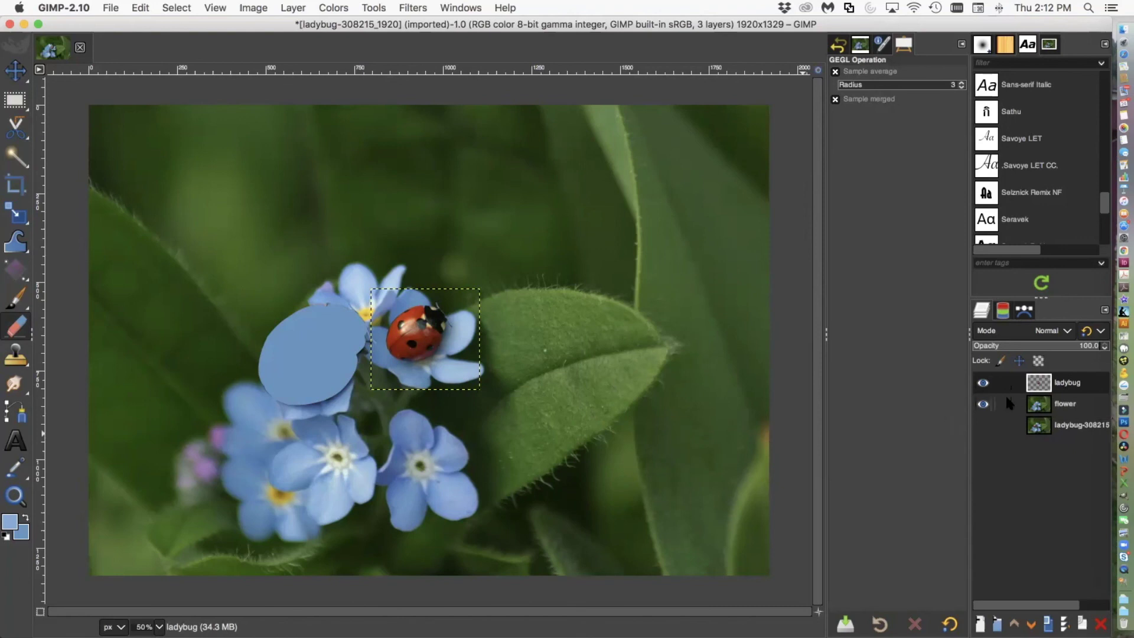
Hide the ladybug layer and activate the flower layer for tracing with Scissors Select.
left_click(983, 384)
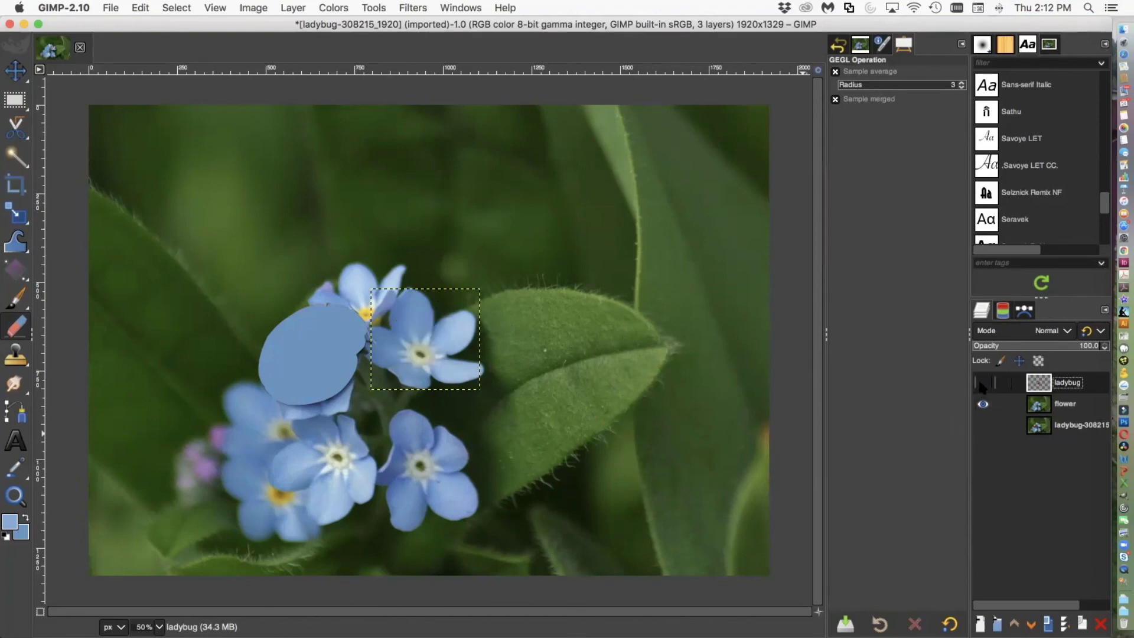
left_click(1075, 408)
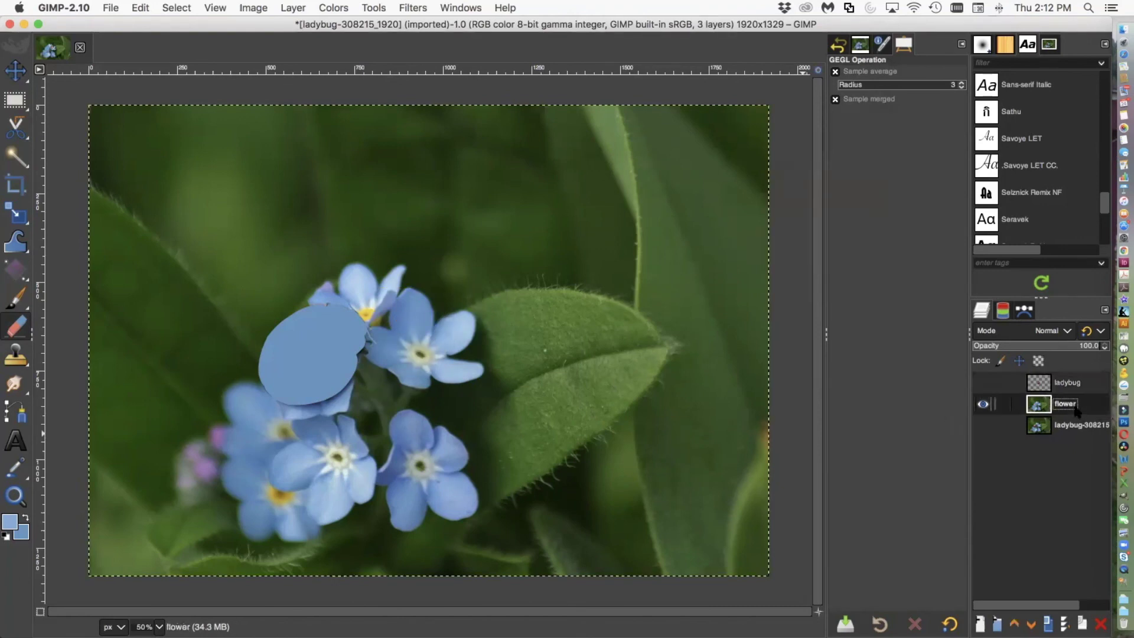
mouse_move(15, 127)
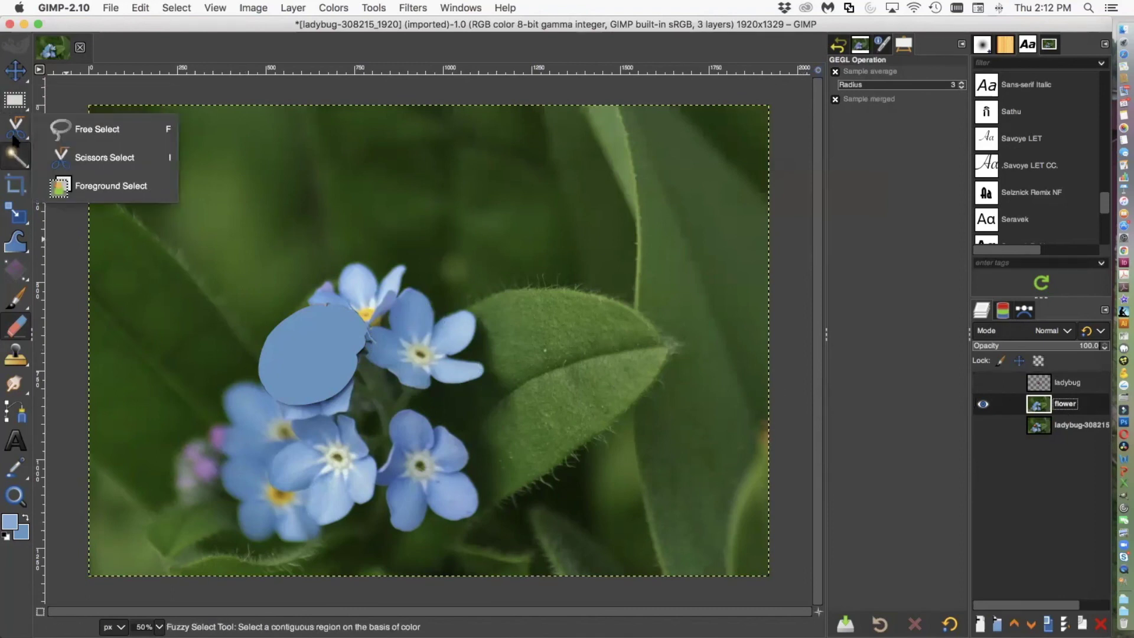
left_click(95, 158)
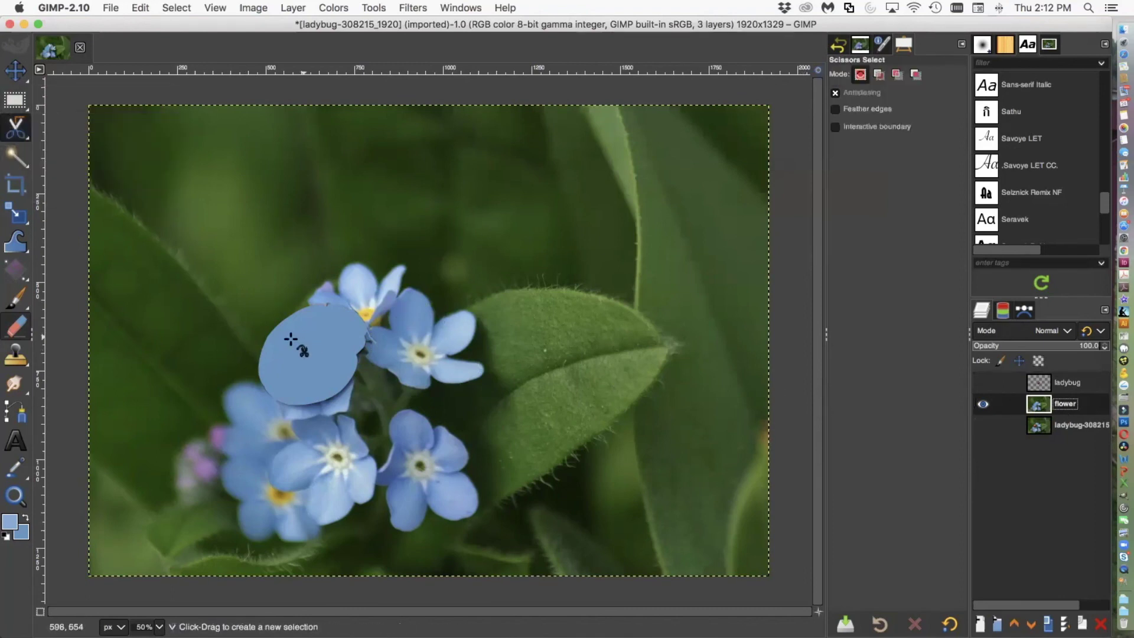
Trace the blossom just below the blue hole with Scissors Select, close the outline, and convert it to a selection.
left_click(296, 416)
left_click(310, 419)
left_click(329, 416)
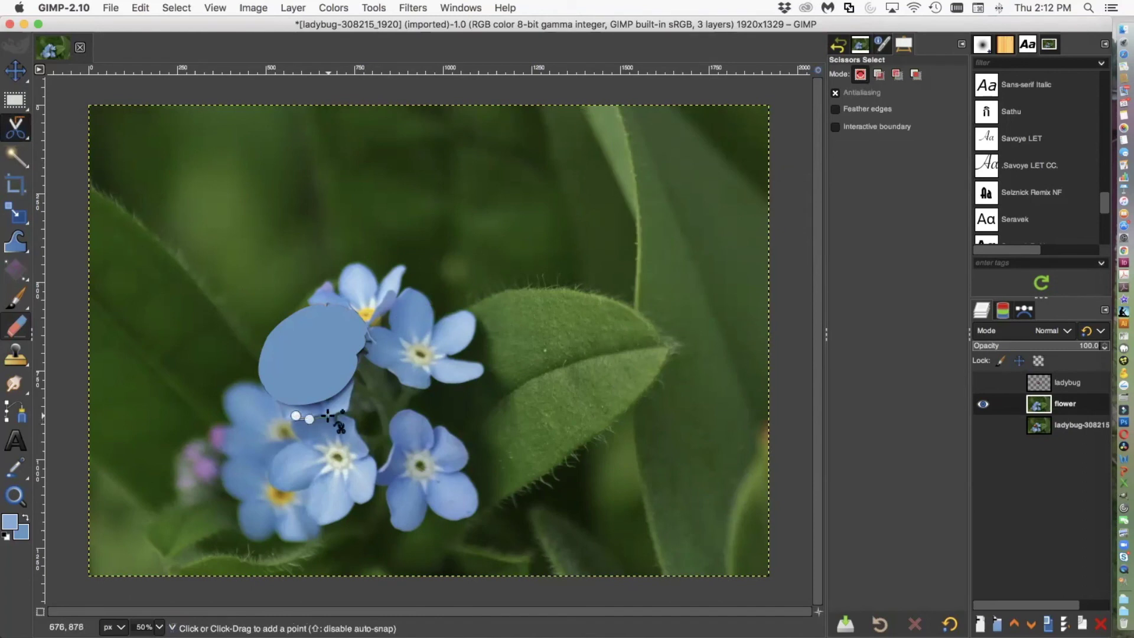
left_click(333, 423)
left_click(336, 411)
left_click(358, 420)
left_click(358, 436)
left_click(374, 454)
left_click_drag(380, 494, 377, 490)
left_click(364, 504)
left_click(357, 504)
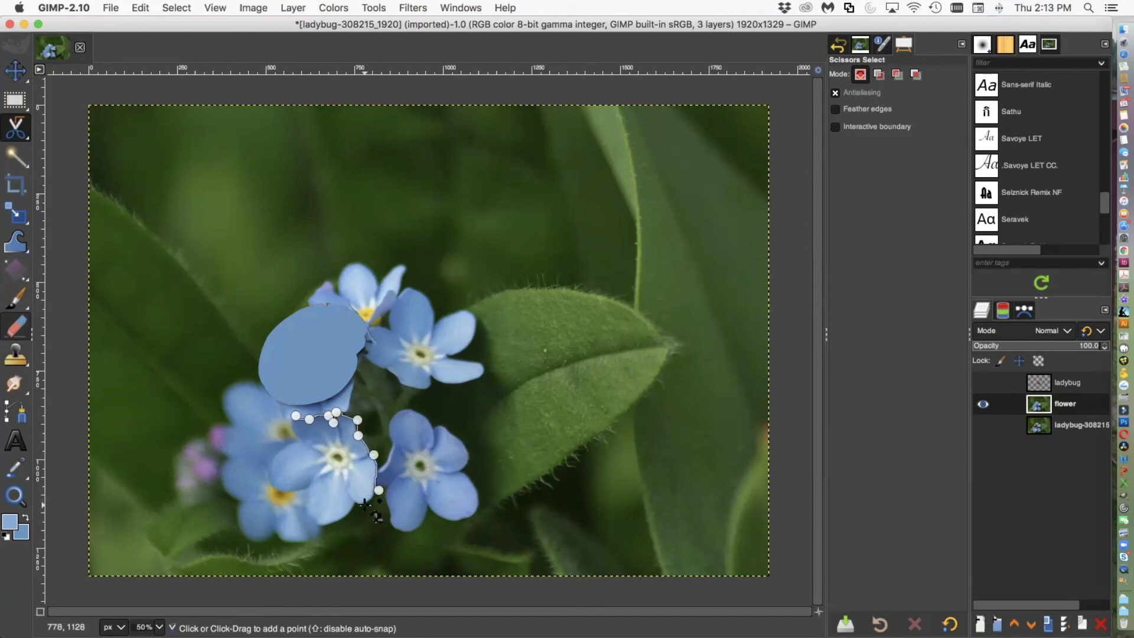
left_click(324, 526)
left_click(310, 520)
left_click(308, 485)
left_click(280, 492)
left_click(270, 466)
left_click(279, 449)
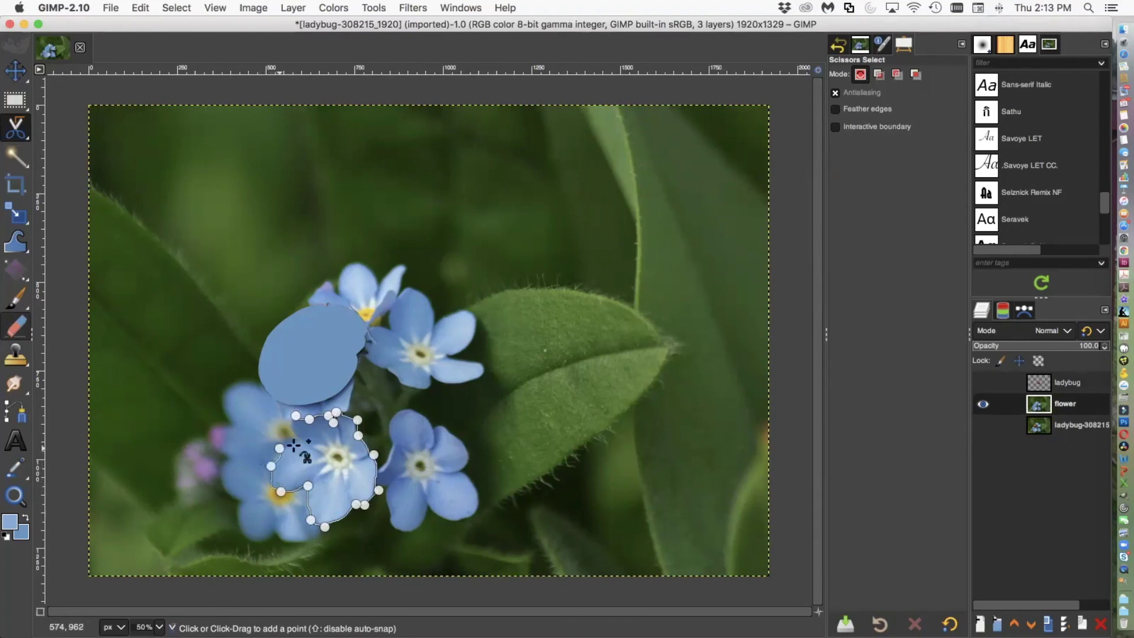
left_click(301, 444)
left_click(291, 425)
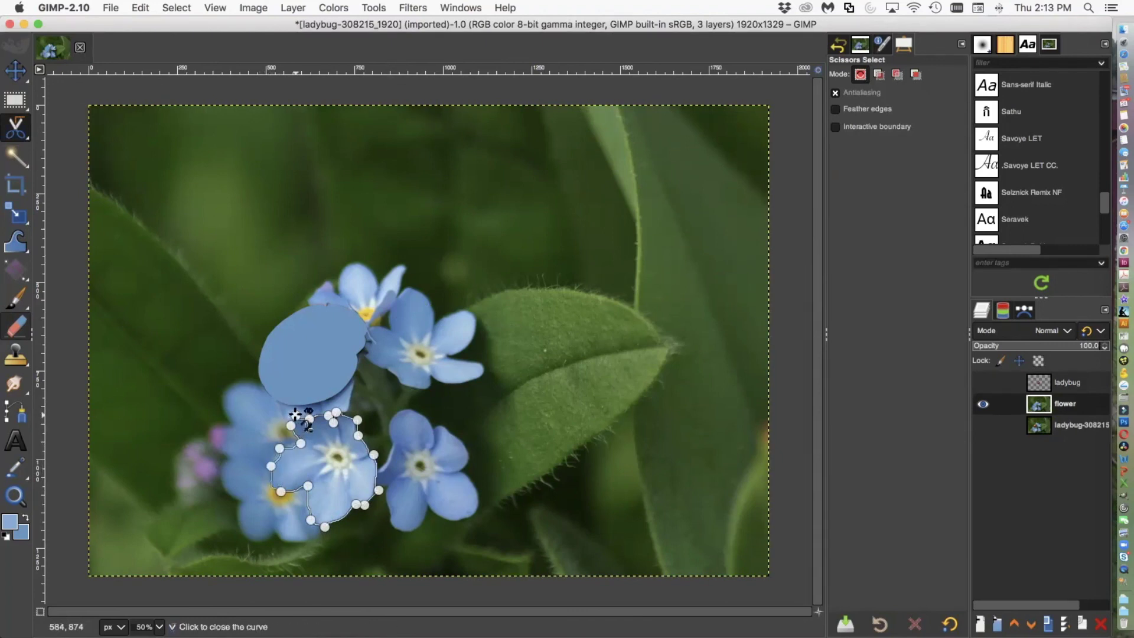
key("ctrl")
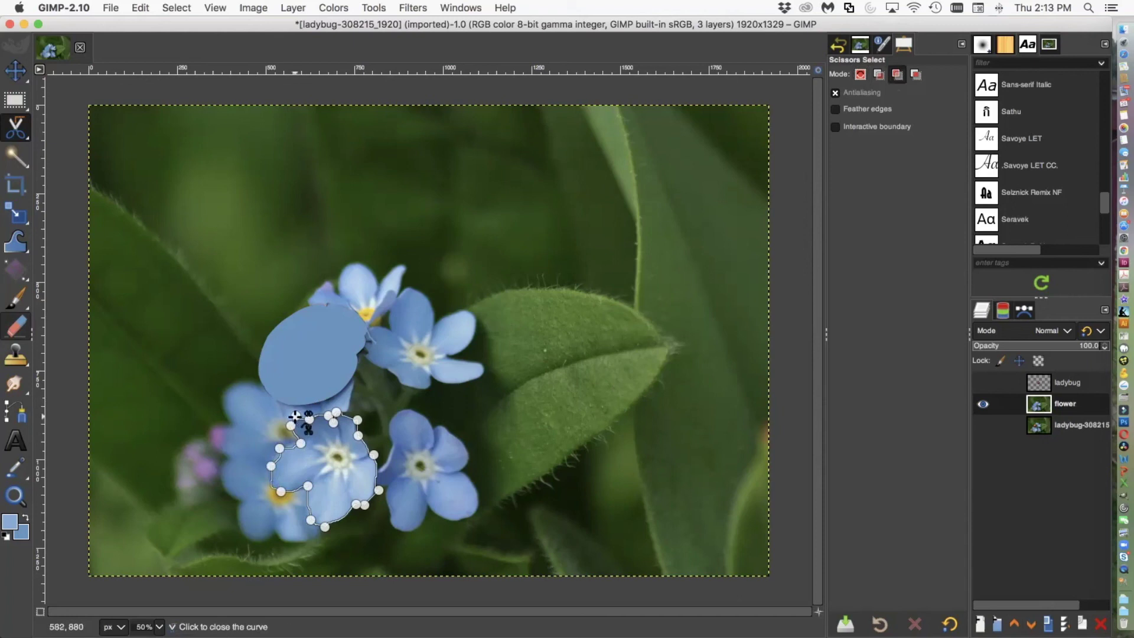
left_click(294, 415)
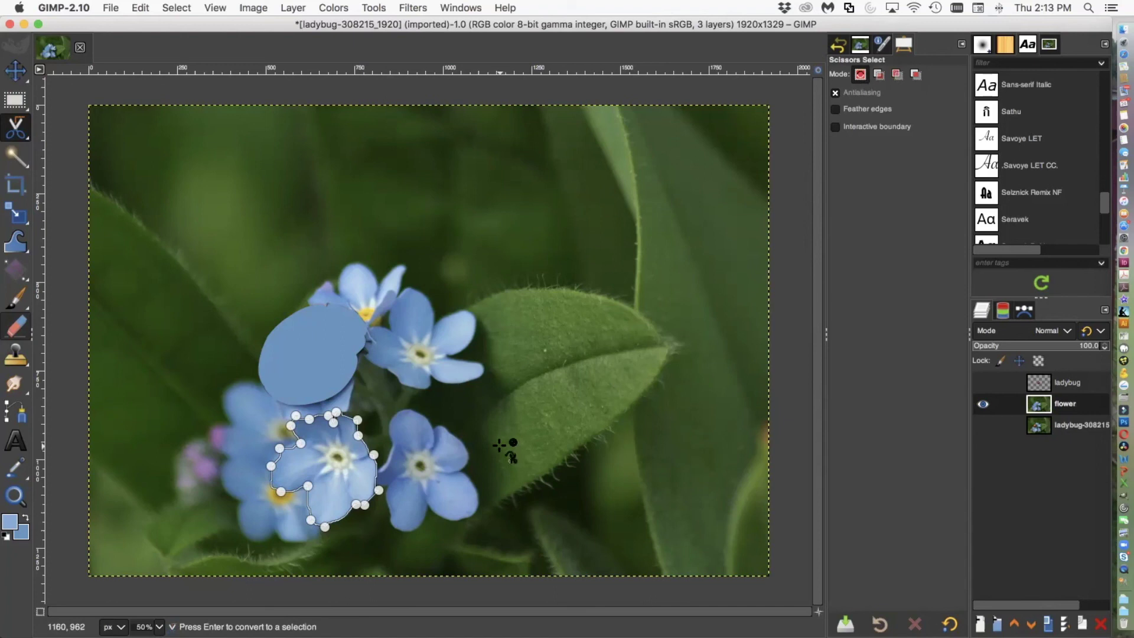
key("Return")
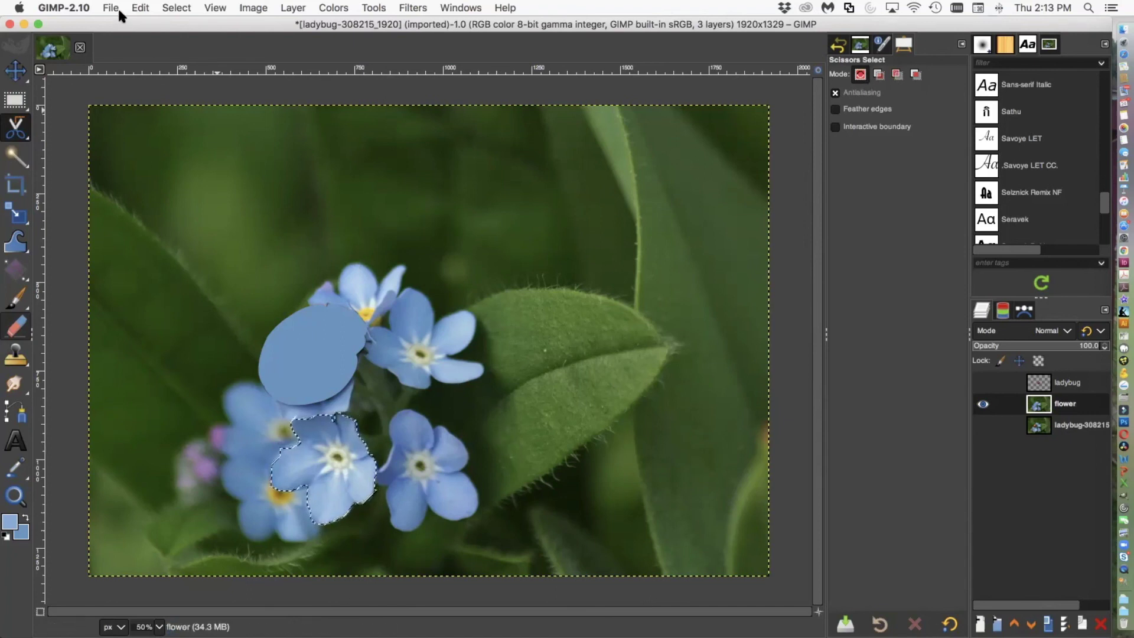
Copy the selected blossom, paste it as its own new layer, and name that layer "flower single".
left_click(139, 7)
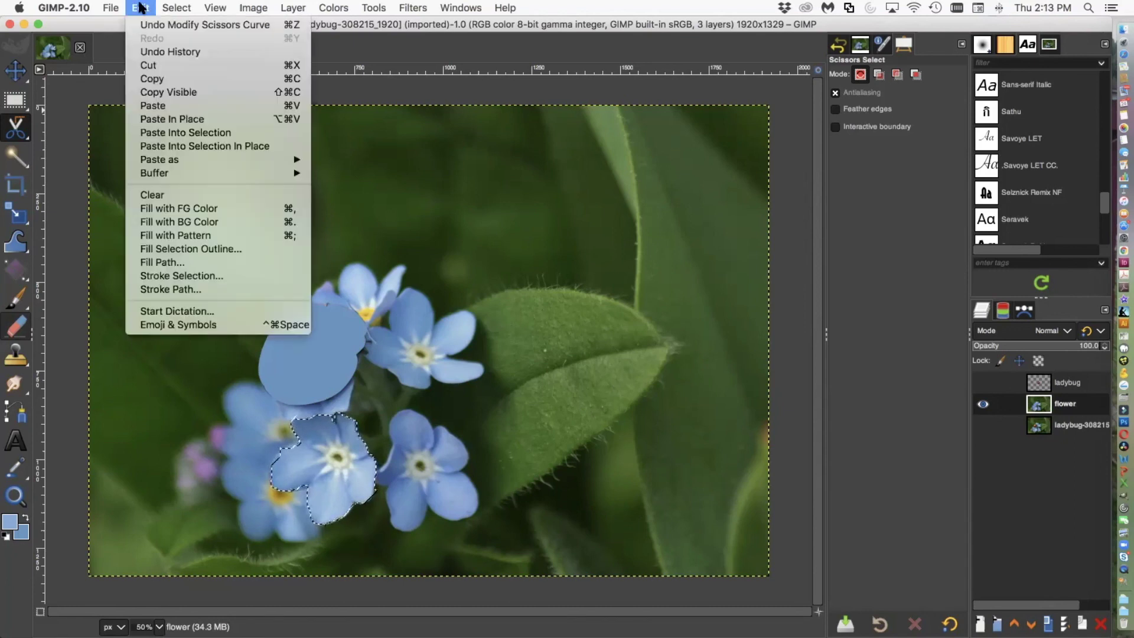
left_click(152, 79)
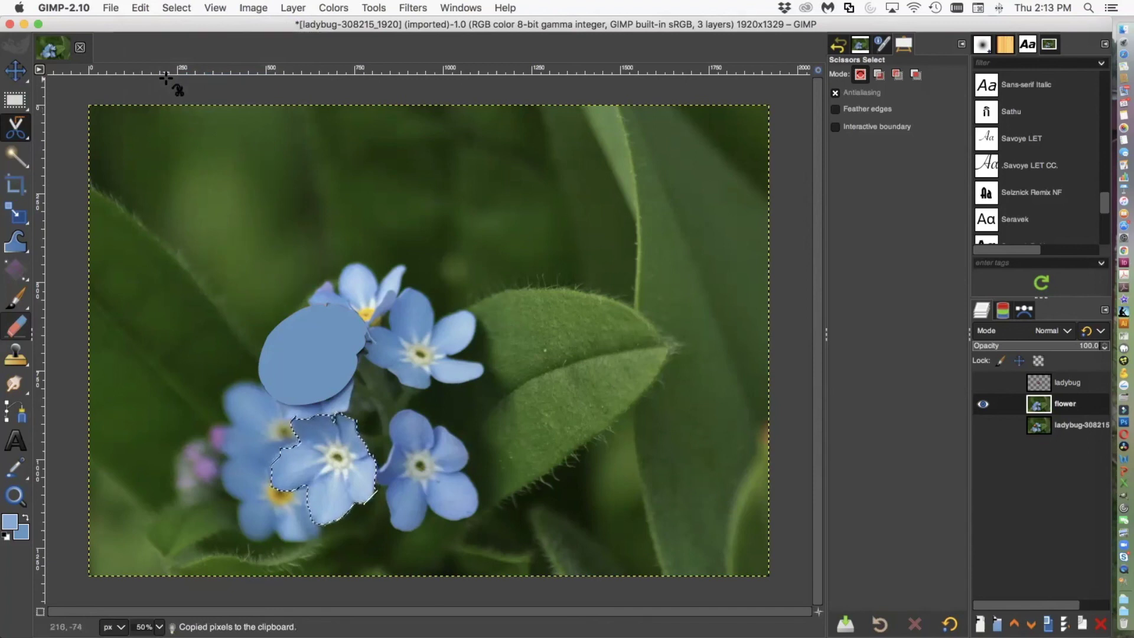
left_click(142, 8)
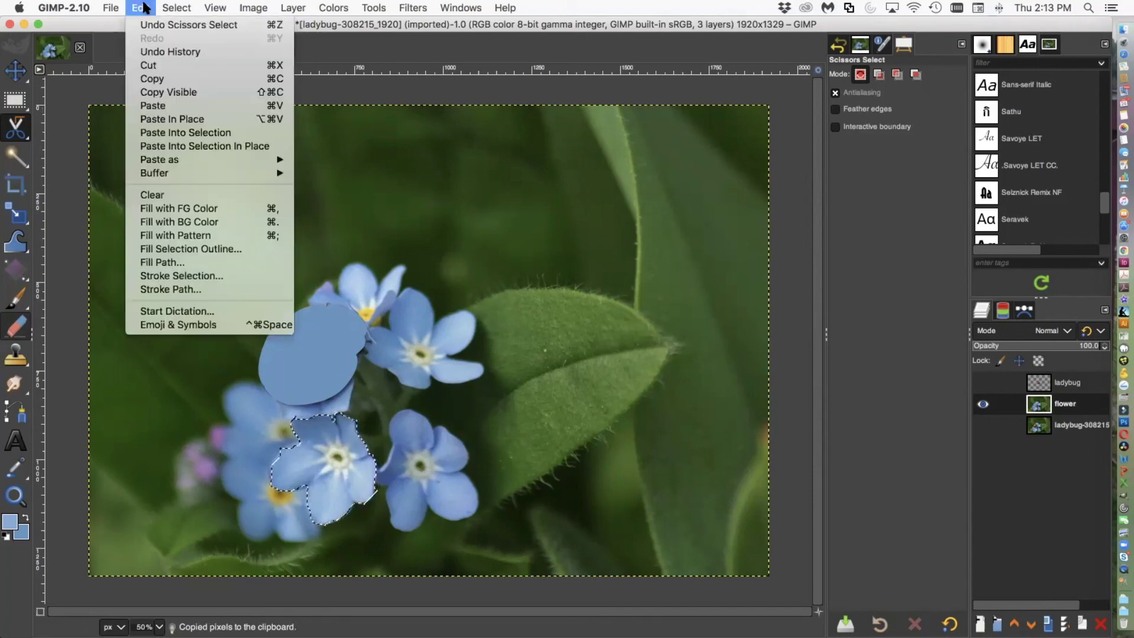
left_click(175, 110)
left_click(15, 72)
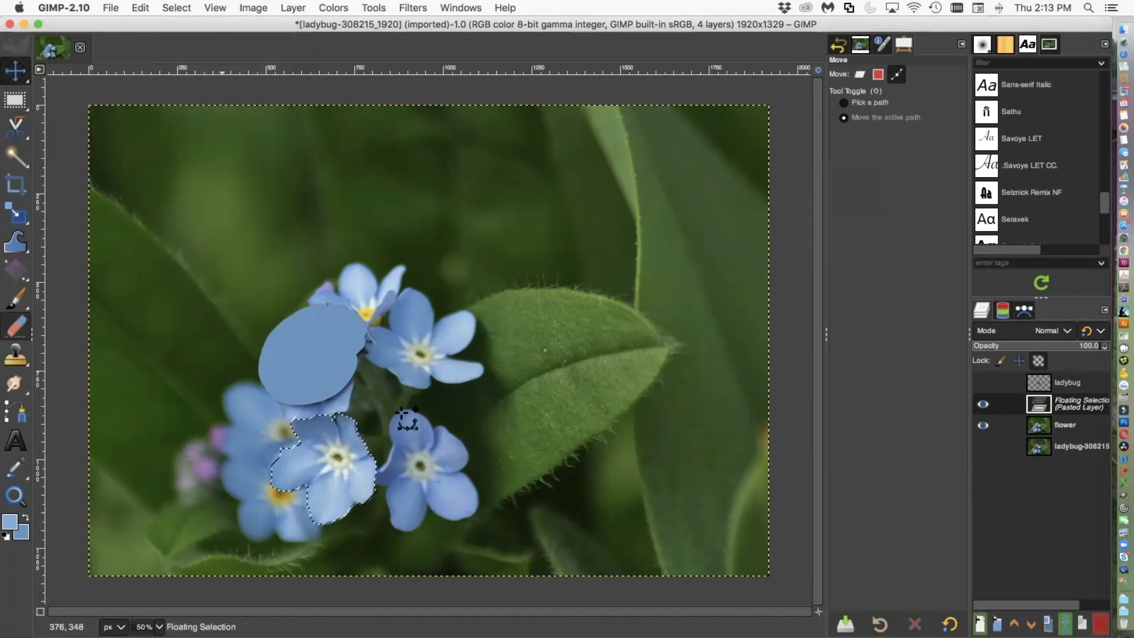
left_click_drag(336, 461, 336, 365)
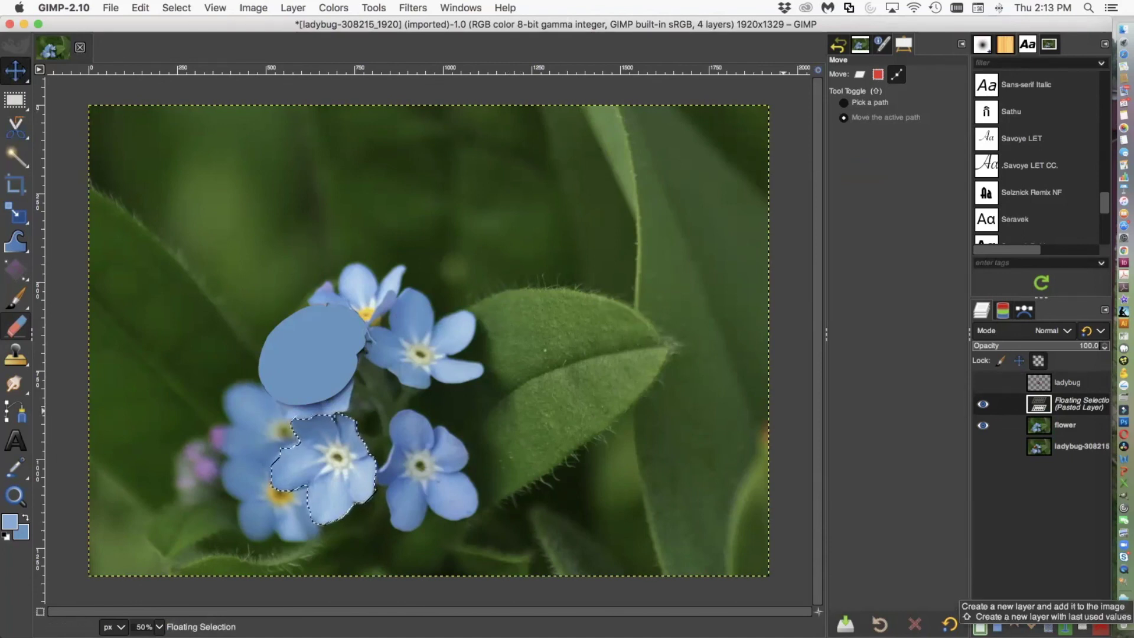
left_click(980, 627)
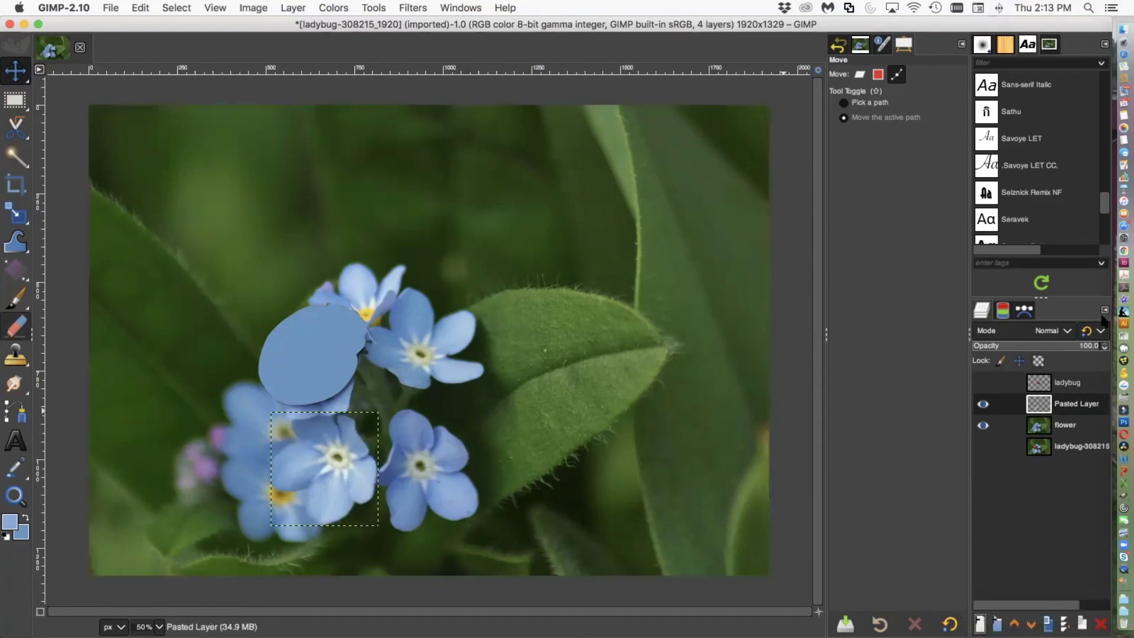
double_click(1068, 404)
type("flower single")
key("Return")
Move the flower single layer over the flat blue hole and scale it up to 376 × 400 px.
left_click(859, 74)
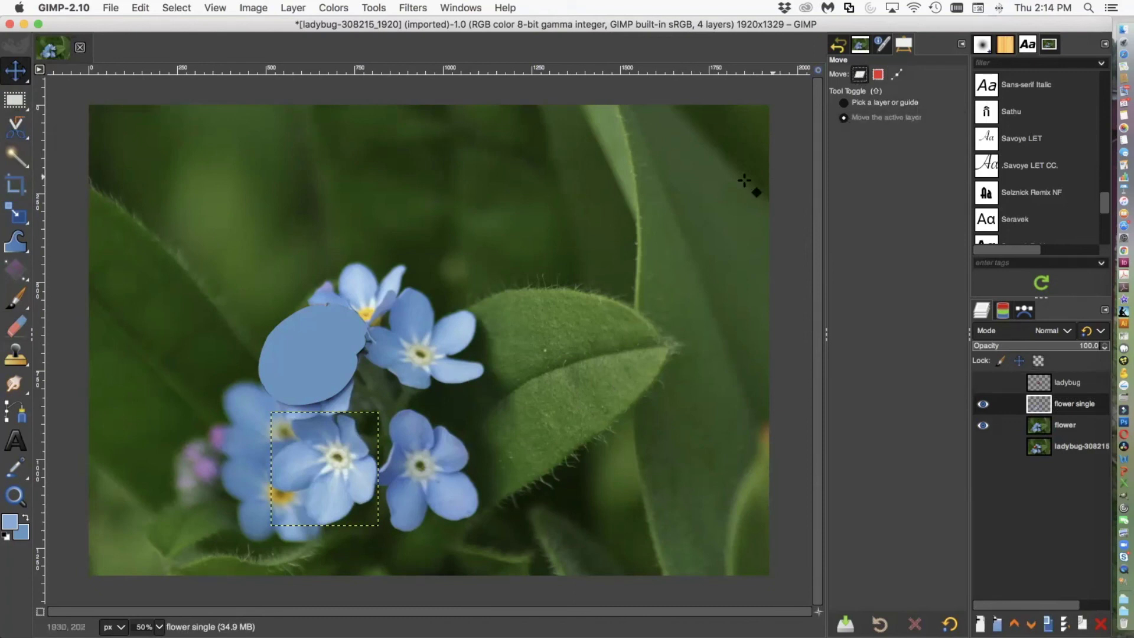
left_click_drag(339, 441, 312, 377)
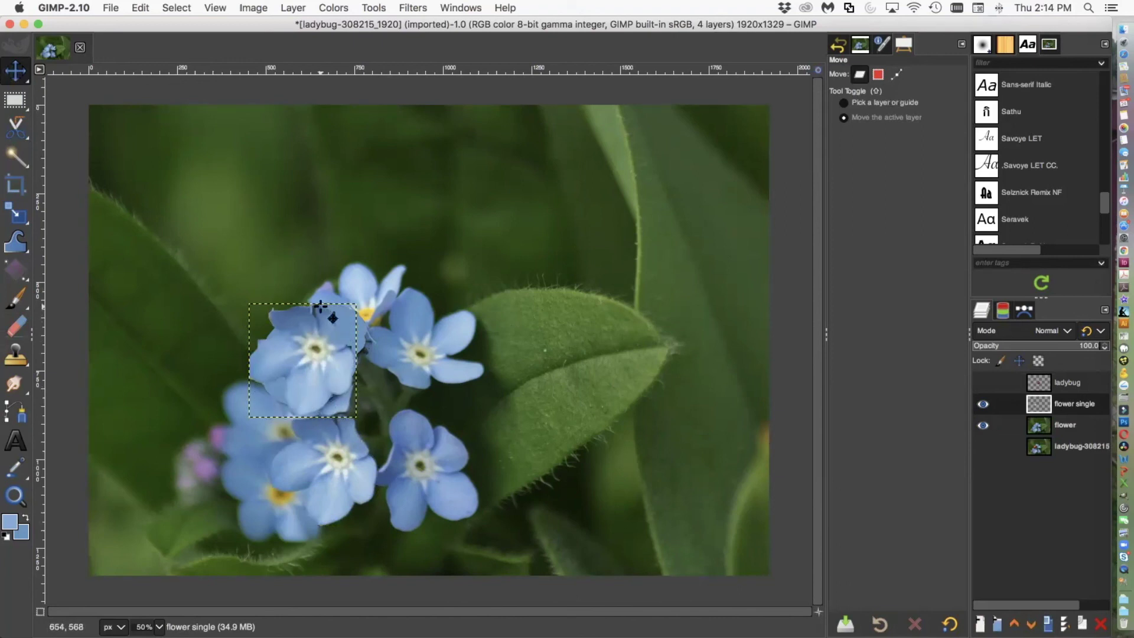
mouse_move(5, 202)
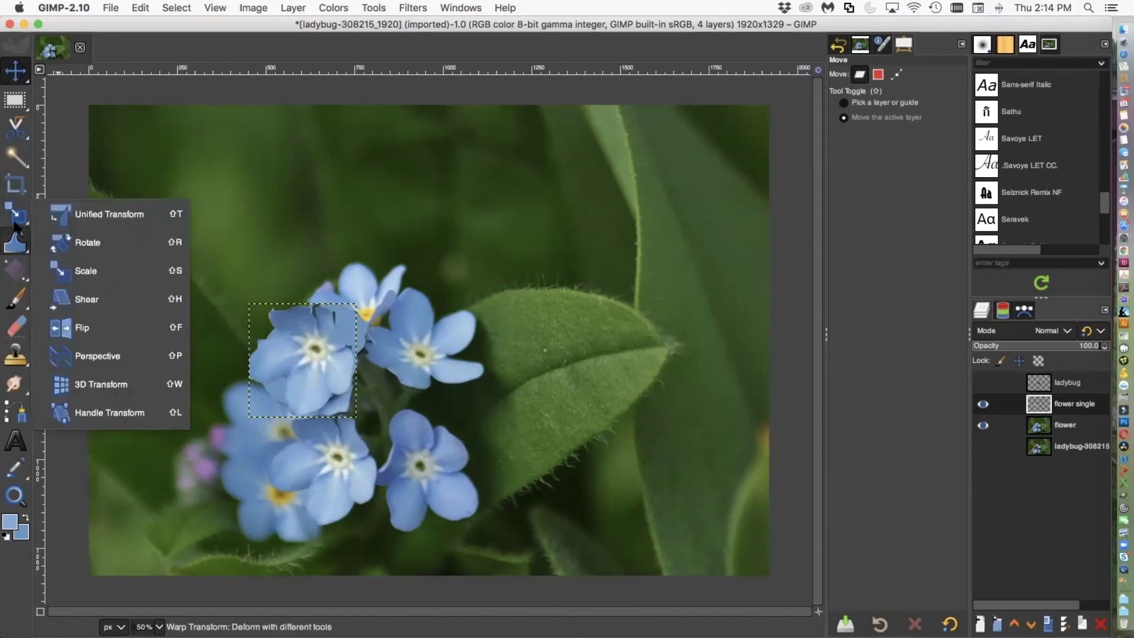
mouse_move(20, 230)
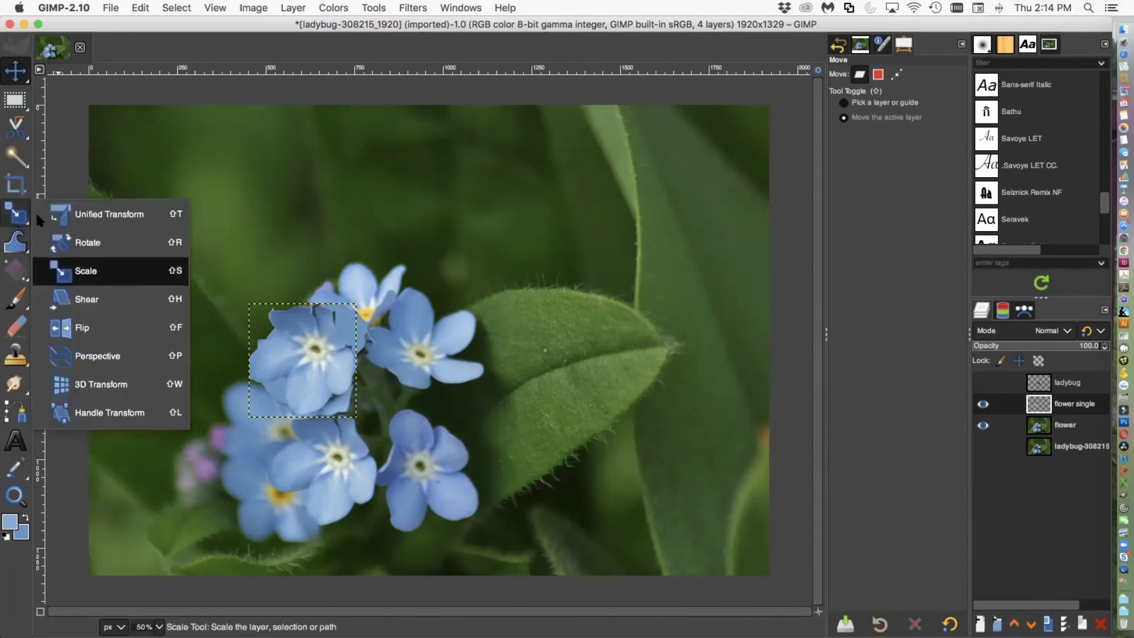
left_click(98, 270)
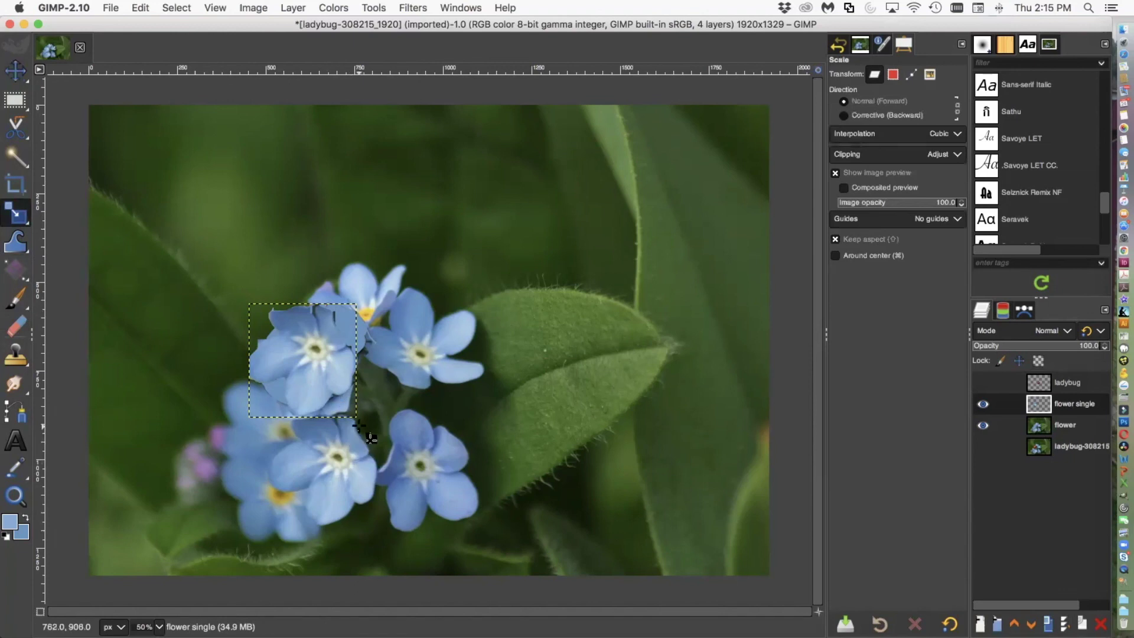
left_click(378, 430)
left_click_drag(372, 417, 388, 424)
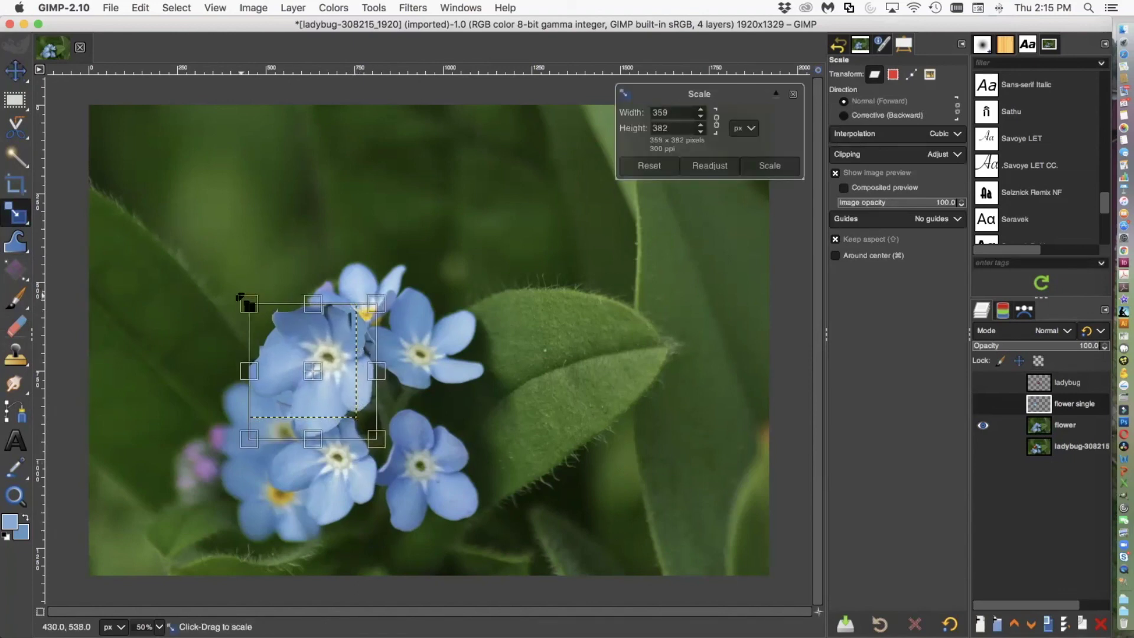
left_click_drag(246, 302, 239, 298)
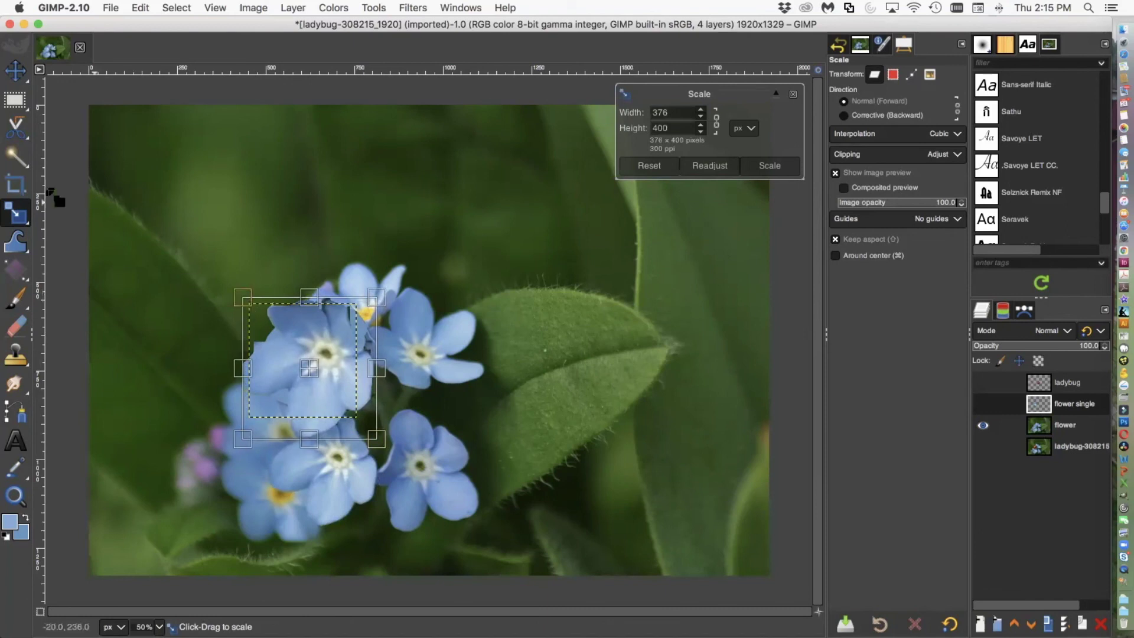
left_click(770, 166)
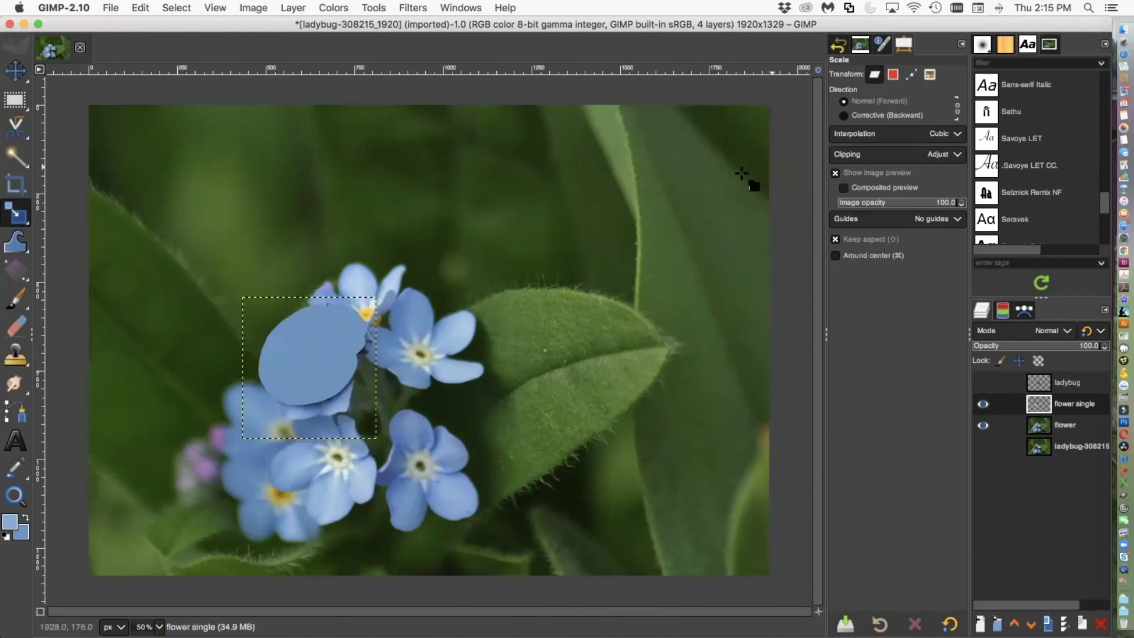
Rotate the copied blossom by 32.41 degrees and nudge it into place over the hole.
mouse_move(17, 211)
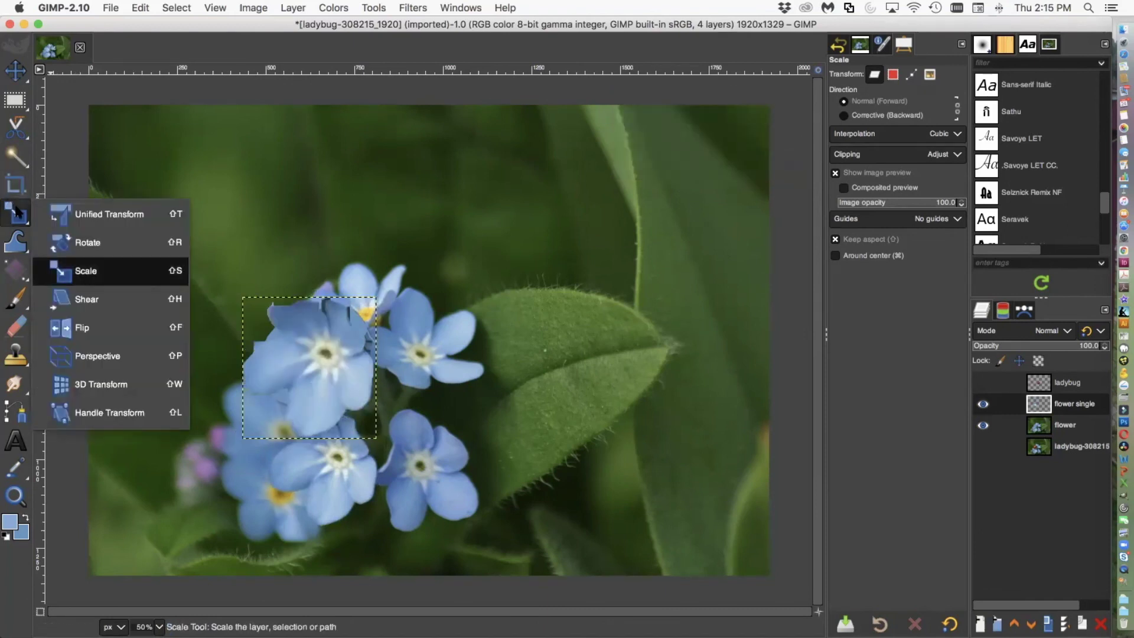
left_click(87, 250)
left_click_drag(242, 434, 287, 388)
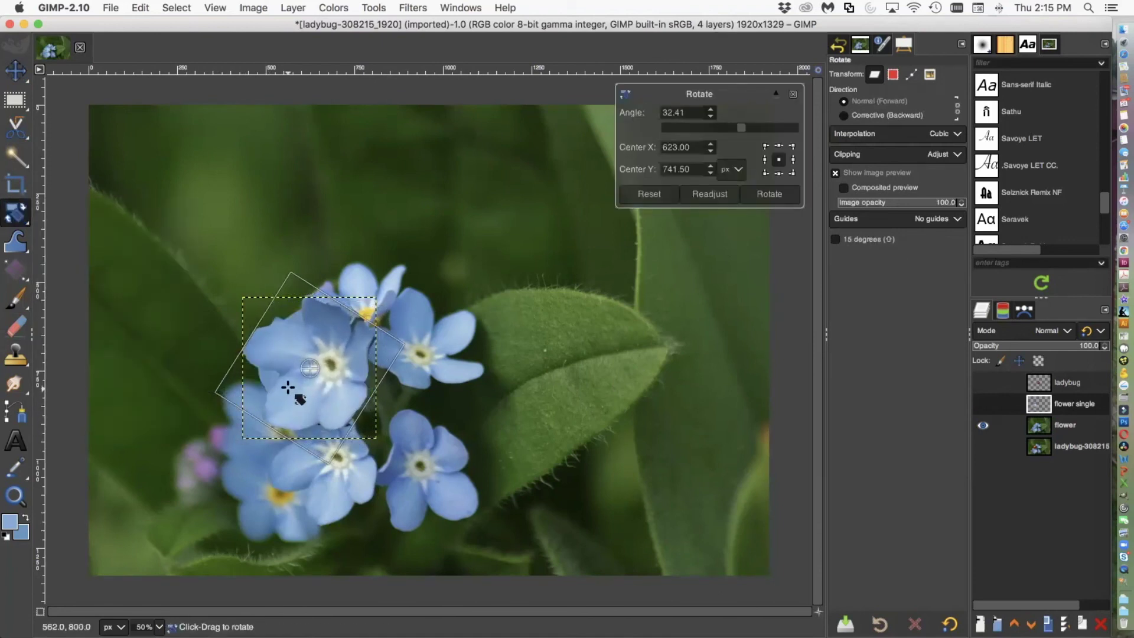
left_click(14, 70)
left_click_drag(322, 401, 318, 396)
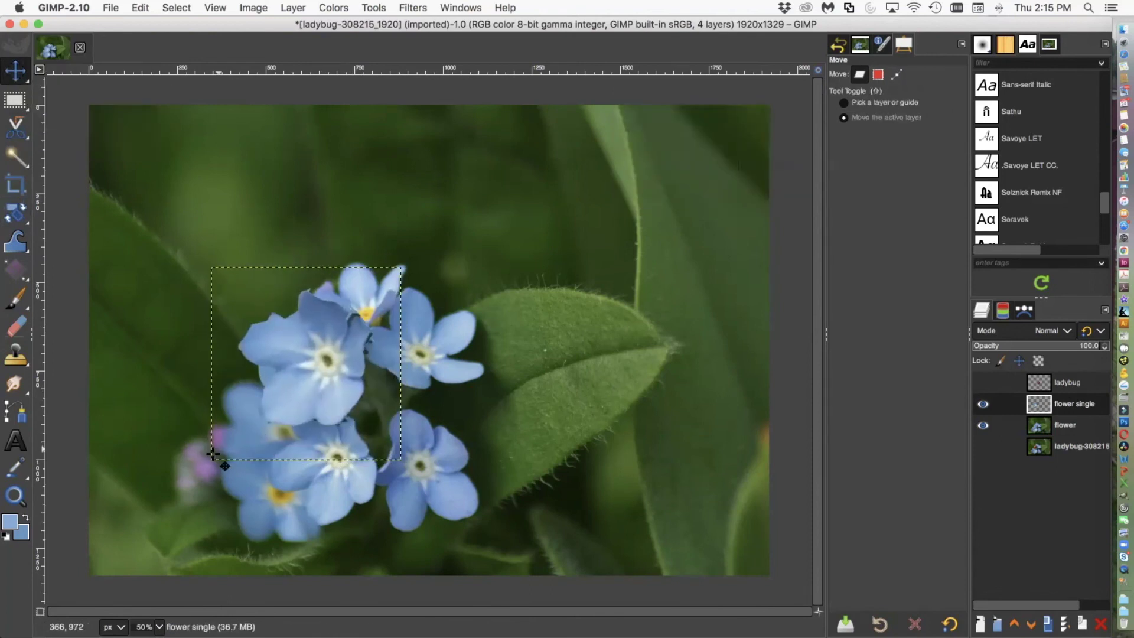
left_click_drag(212, 458, 216, 460)
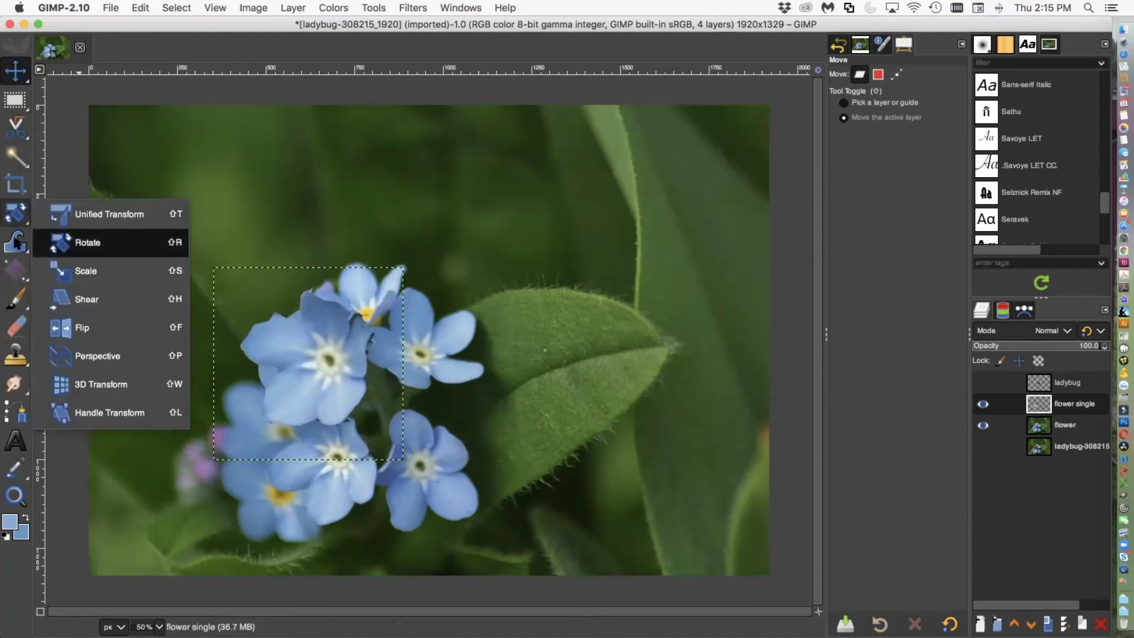
Rotate the copied blossom by a further 11.76 degrees to cover the hole.
left_click(16, 214)
left_click_drag(216, 453, 193, 435)
left_click_drag(268, 414, 271, 416)
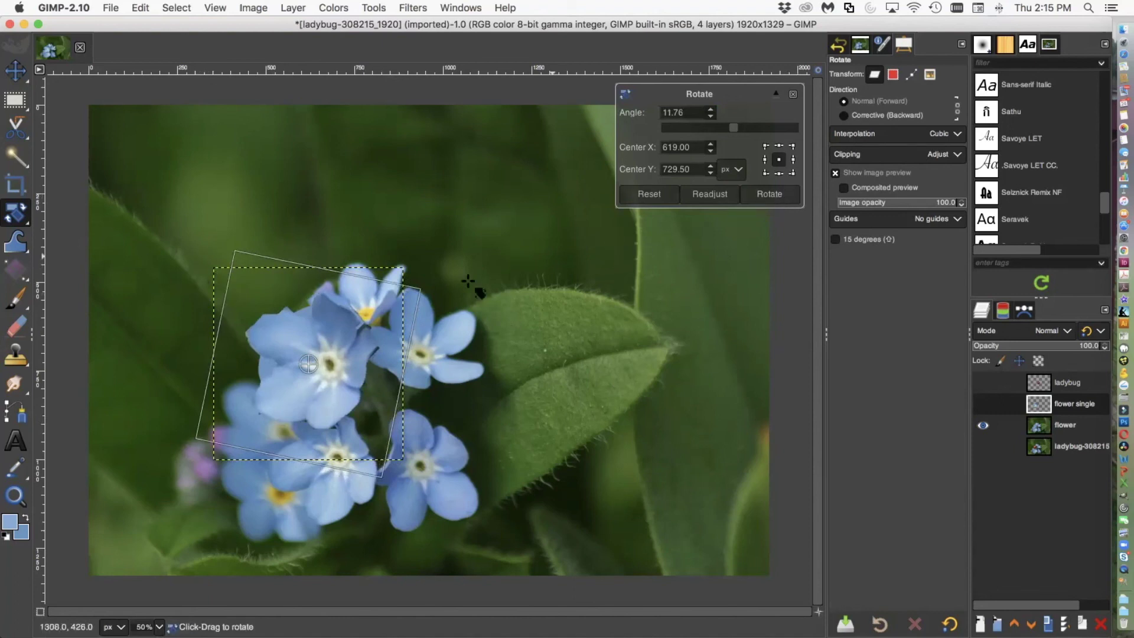
left_click(764, 193)
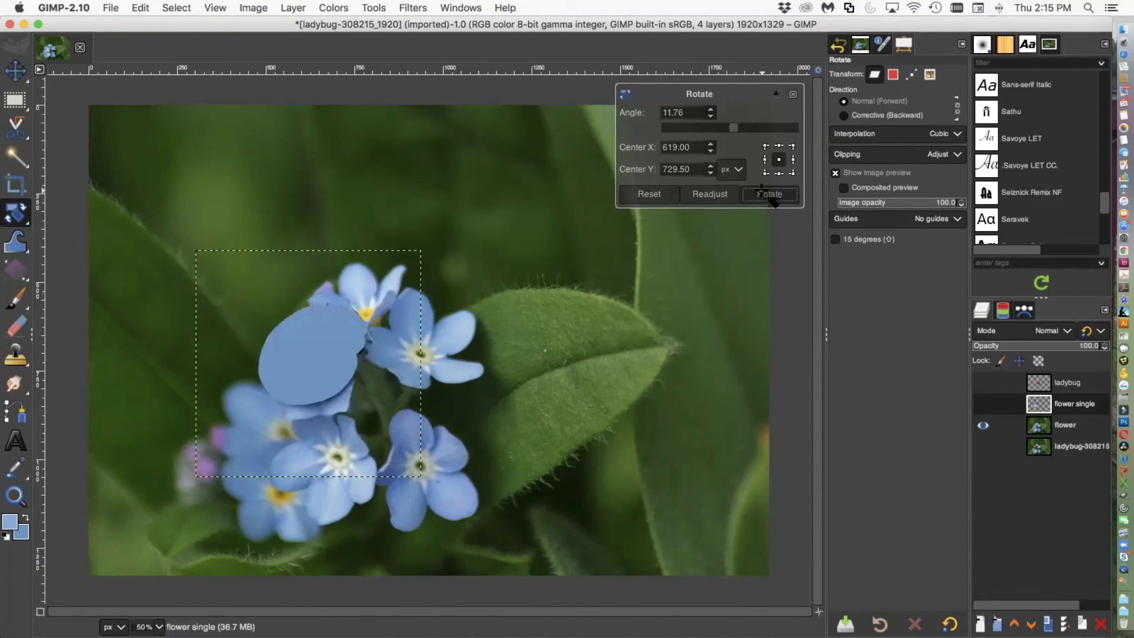
Add a drop shadow with X and Y offsets of 20, blur radius 10 and opacity 0.5, and merge the blossom into the flower layer.
left_click(412, 7)
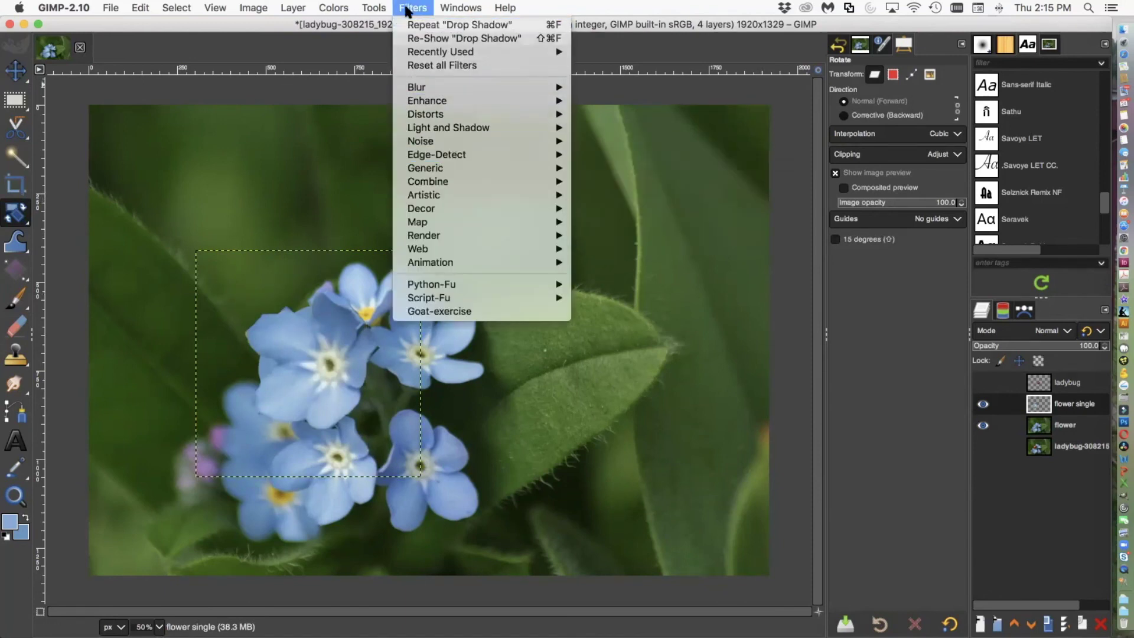
mouse_move(420, 128)
left_click(656, 211)
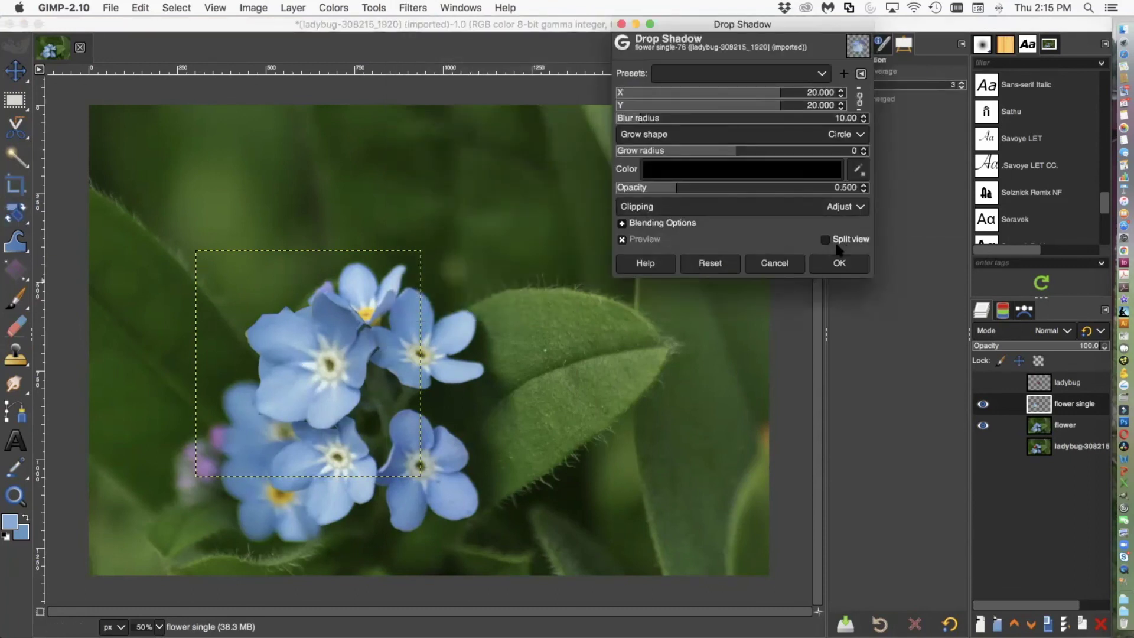
left_click(839, 263)
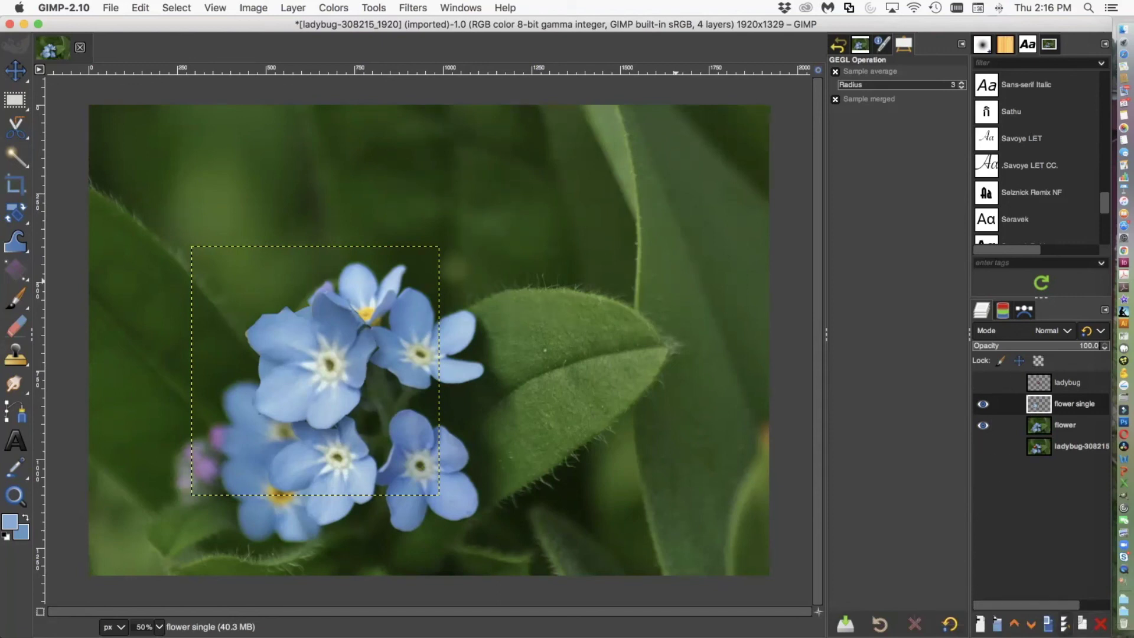
left_click(1065, 625)
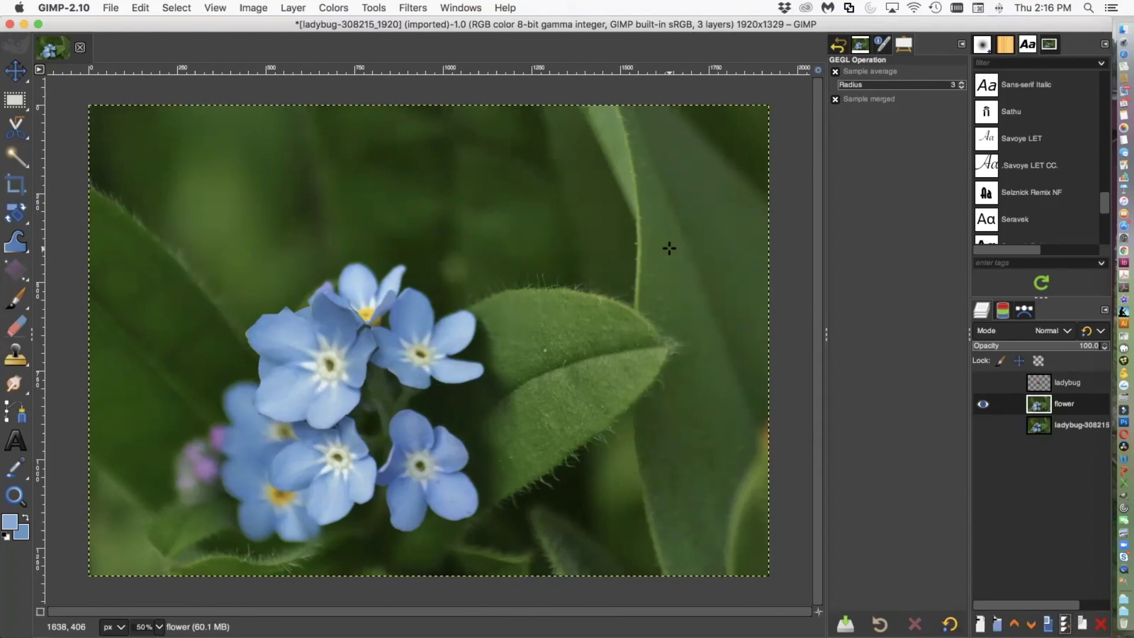
Show the ladybug layer again and make it the active layer for the Move tool.
left_click(981, 381)
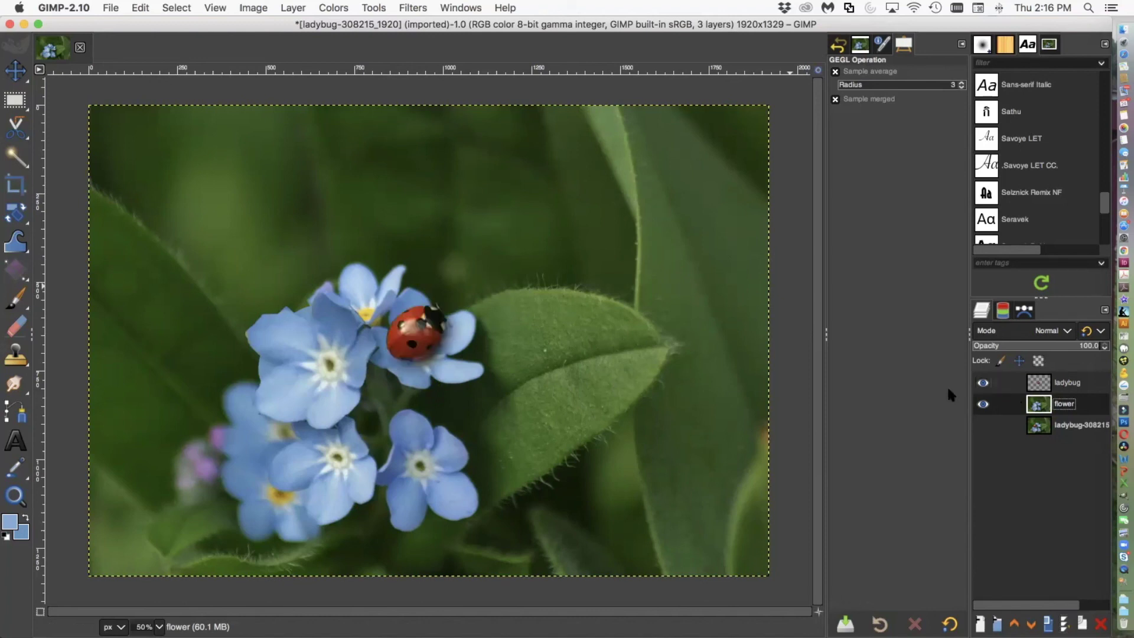
left_click(15, 70)
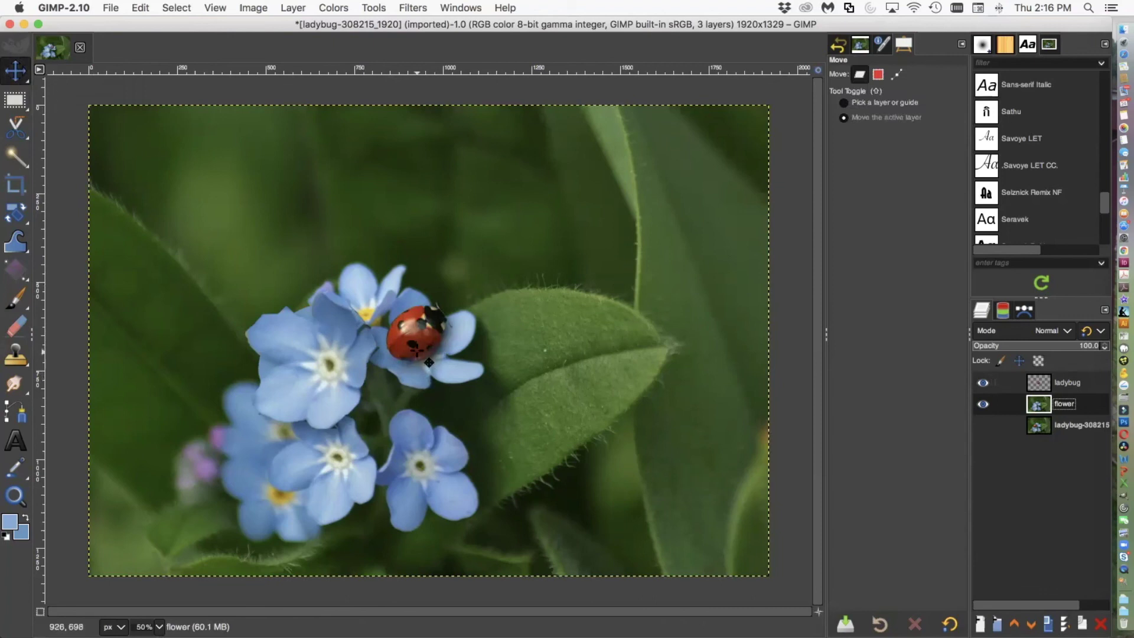
mouse_move(429, 362)
left_mouse_down()
mouse_move(440, 378)
mouse_move(424, 355)
left_mouse_up()
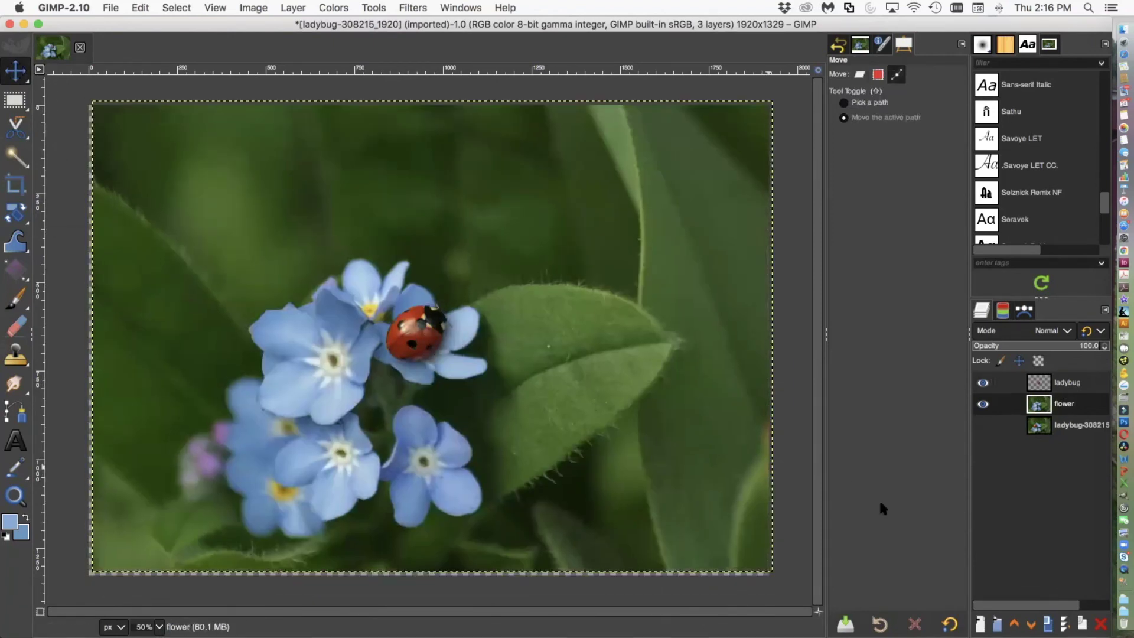
left_click(1068, 383)
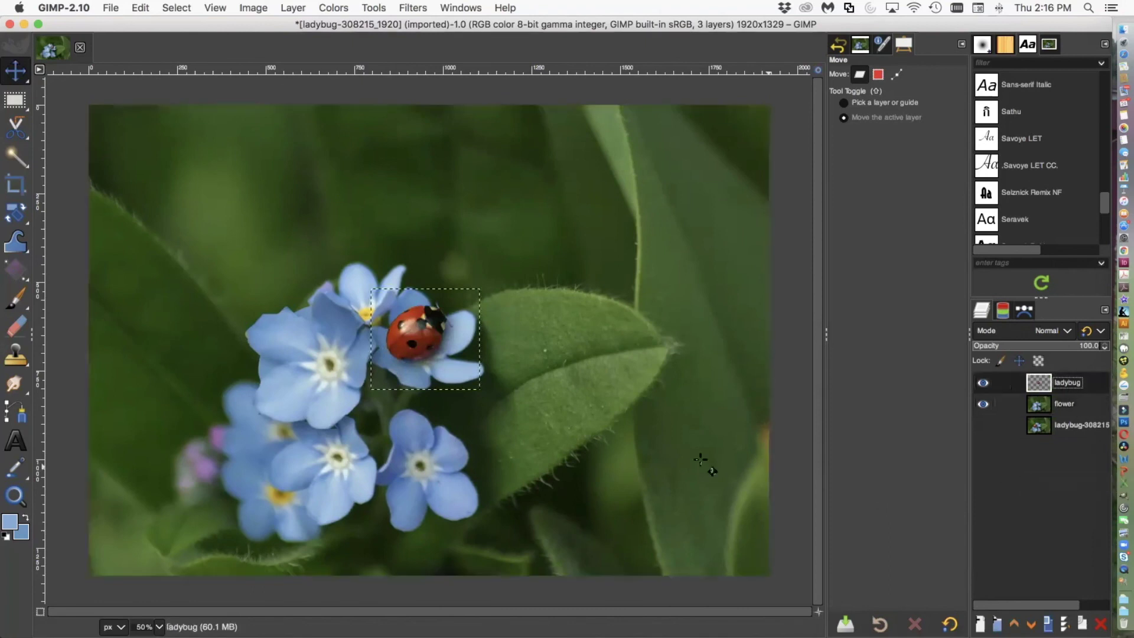
Move the ladybug from its blossom to the image's lower-left corner, partly beyond the left edge.
left_click_drag(406, 347, 116, 555)
left_click(113, 554)
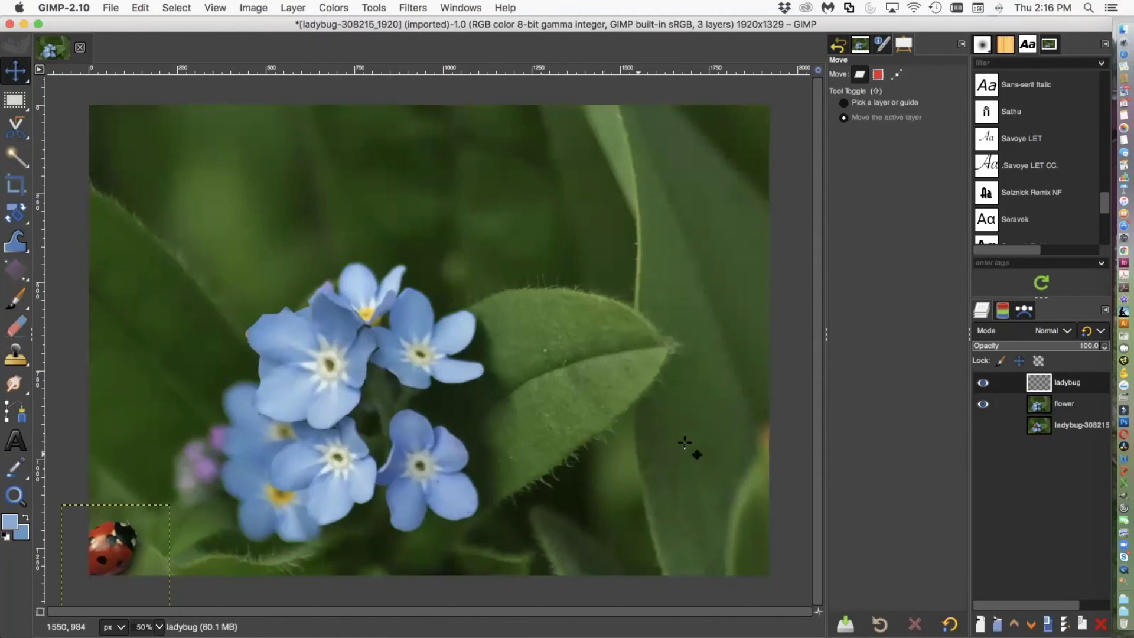
Hide and show the ladybug and flower layers again to check what each contains.
left_click(984, 383)
left_click(984, 405)
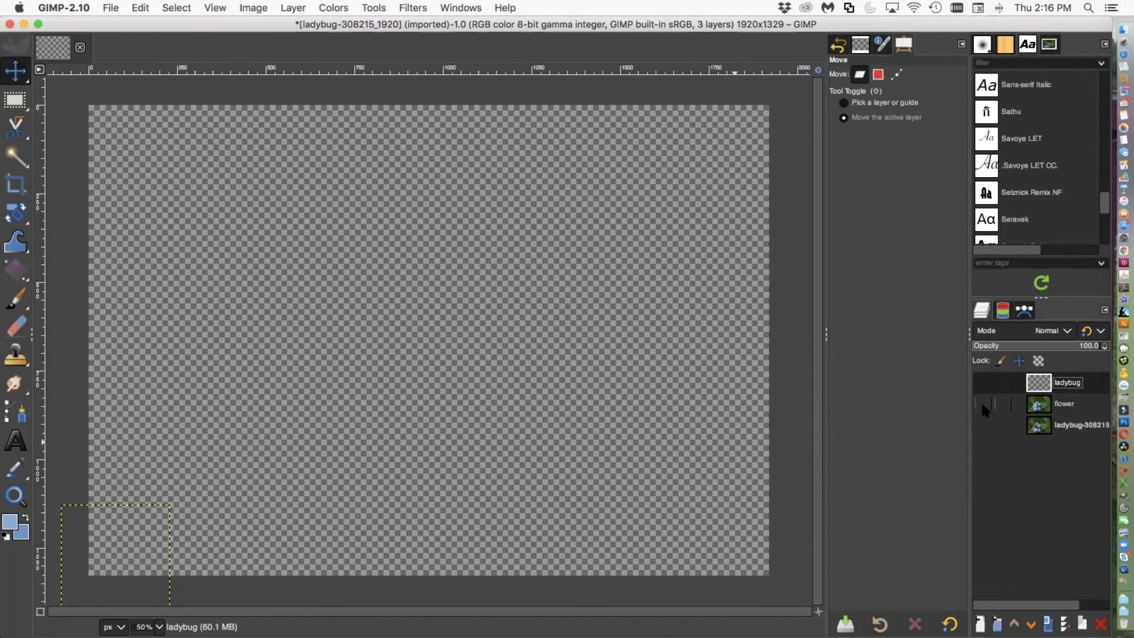
left_click(984, 384)
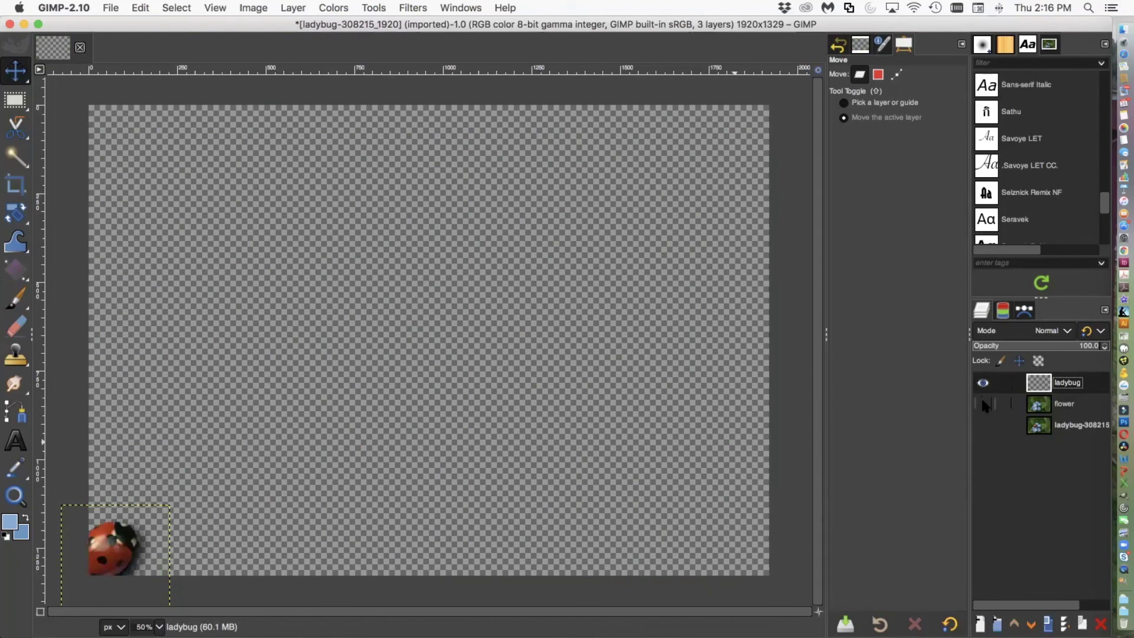
left_click(983, 404)
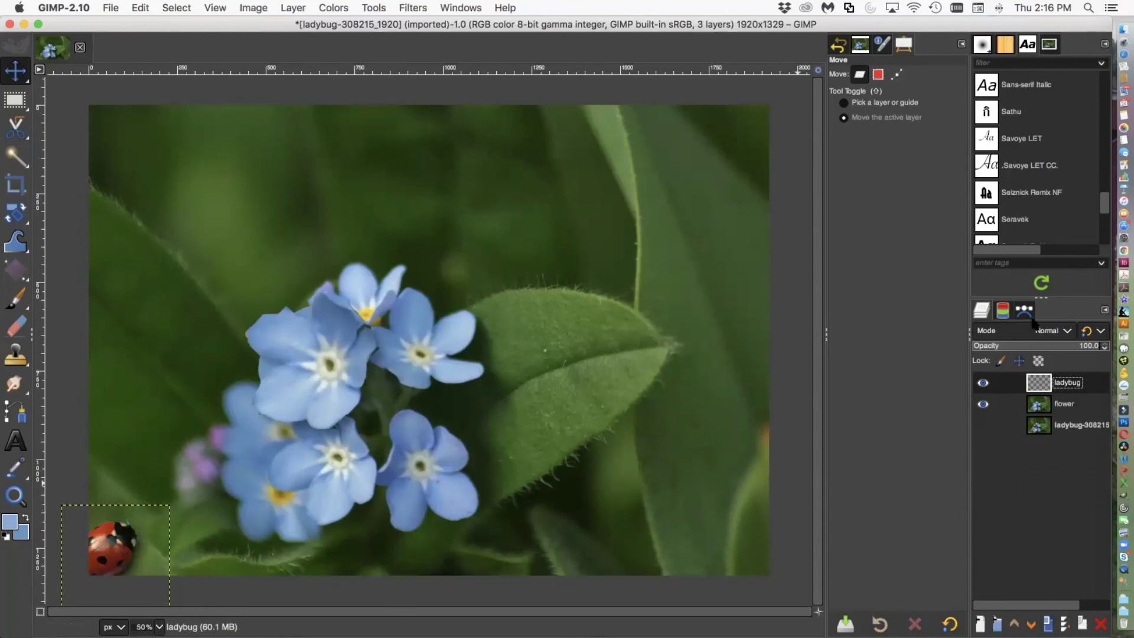
Duplicate the flower layer fourteen times.
left_click(1066, 405)
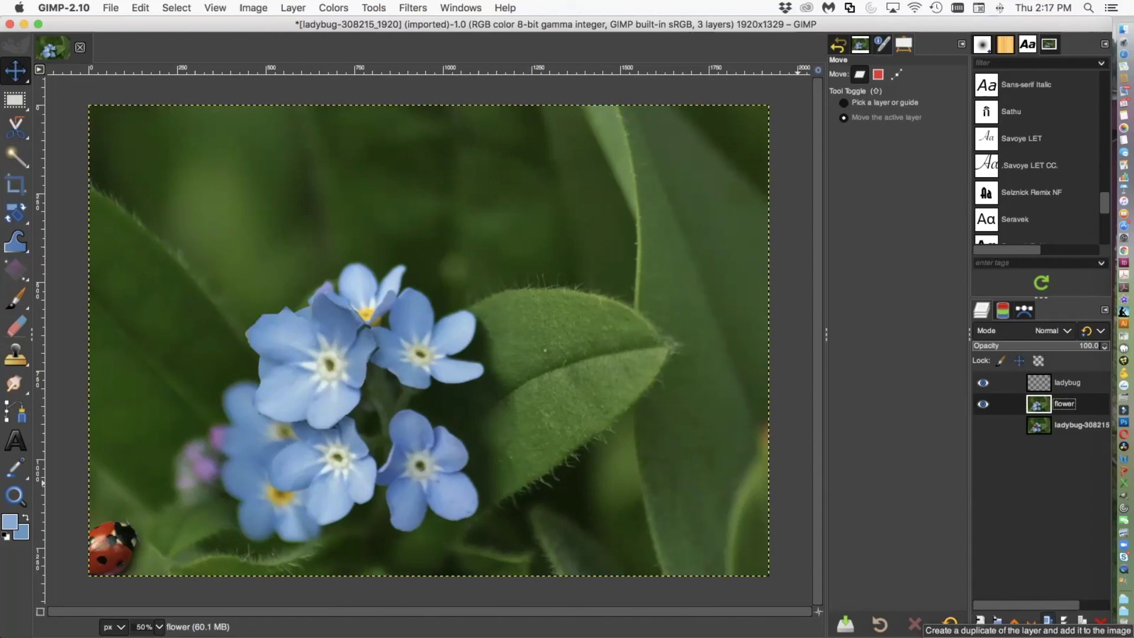
left_click(1048, 620)
left_click(1048, 620)
left_click(1048, 620)
left_click(1048, 620)
left_click(1048, 620)
left_click(1048, 620)
left_click(1047, 621)
left_click(1047, 621)
left_click(1048, 620)
left_click(1048, 620)
left_click(1047, 620)
left_click(1047, 621)
left_click(1048, 620)
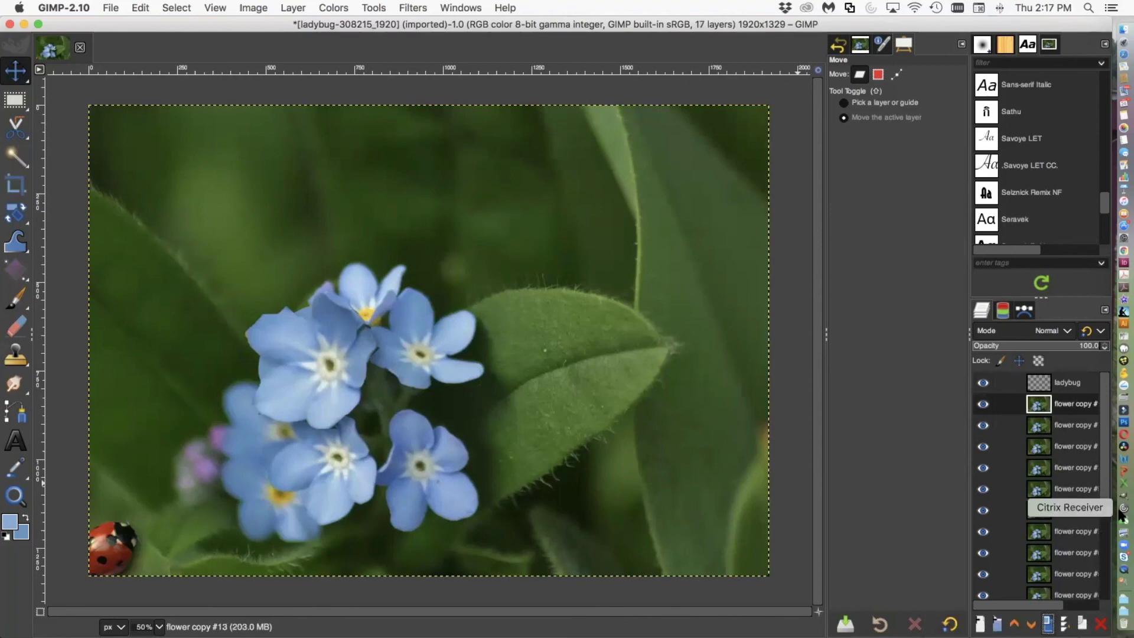
scroll(1107, 509, "down", 5)
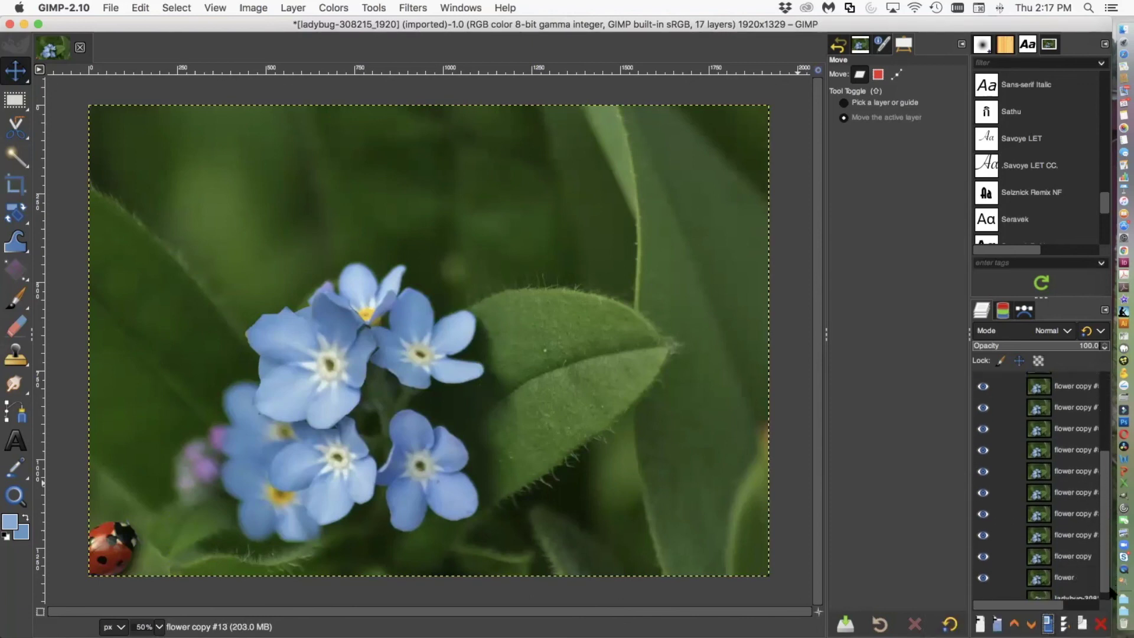
scroll(1069, 582, "up", 5)
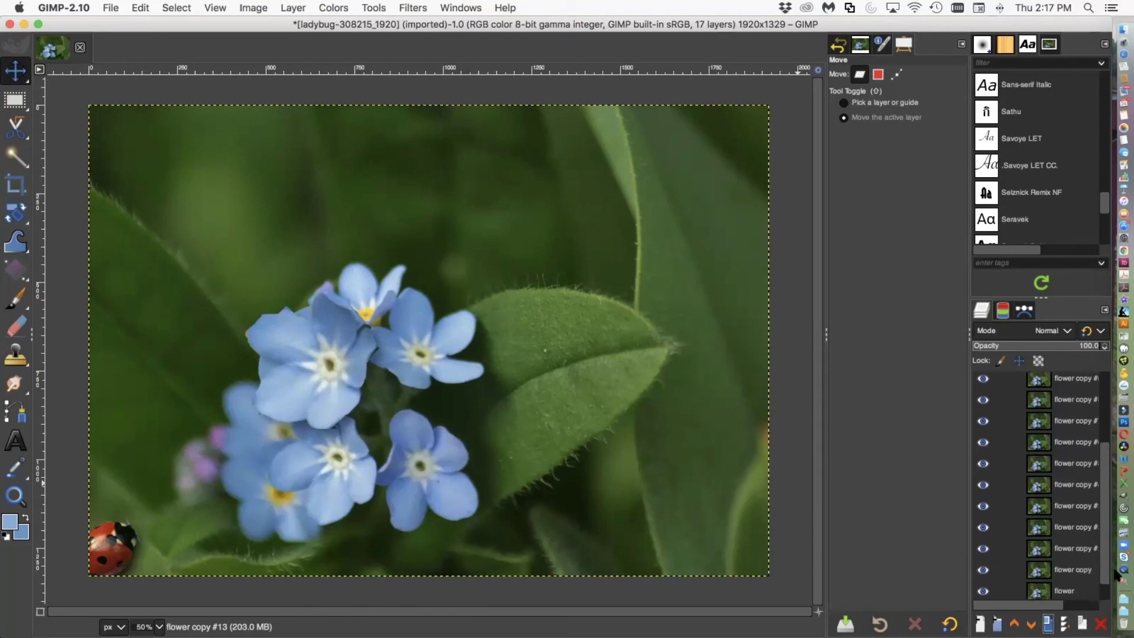
mouse_move(1049, 606)
left_mouse_down()
mouse_move(1089, 608)
mouse_move(1028, 612)
left_mouse_up()
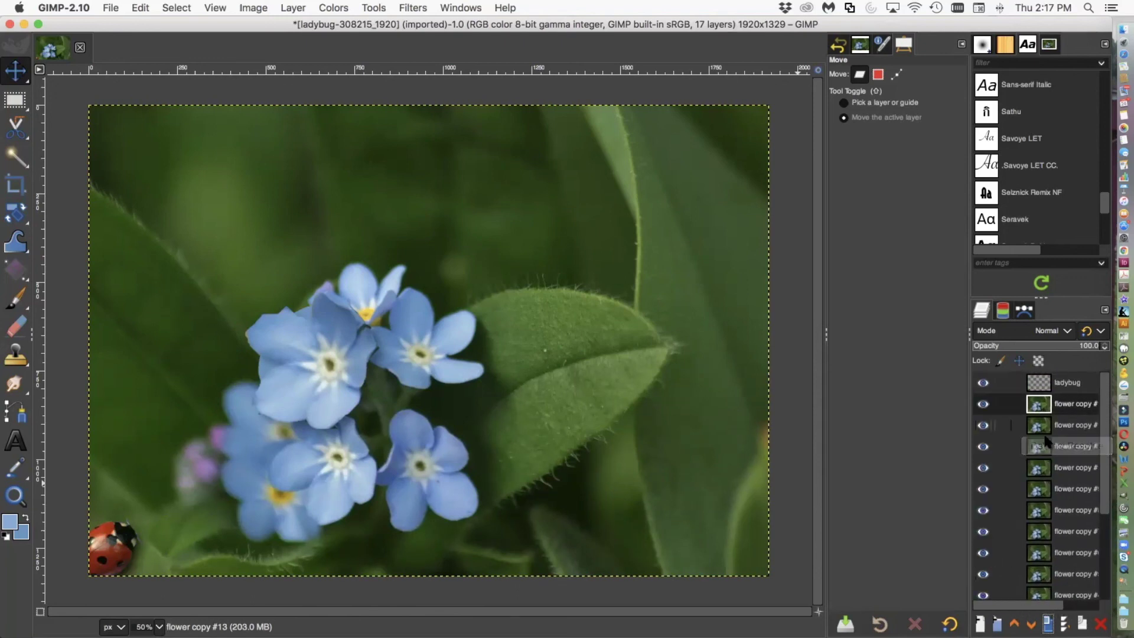
Move the ladybug layer down the layer stack so it sits directly above the original flower layer.
left_click(1038, 384)
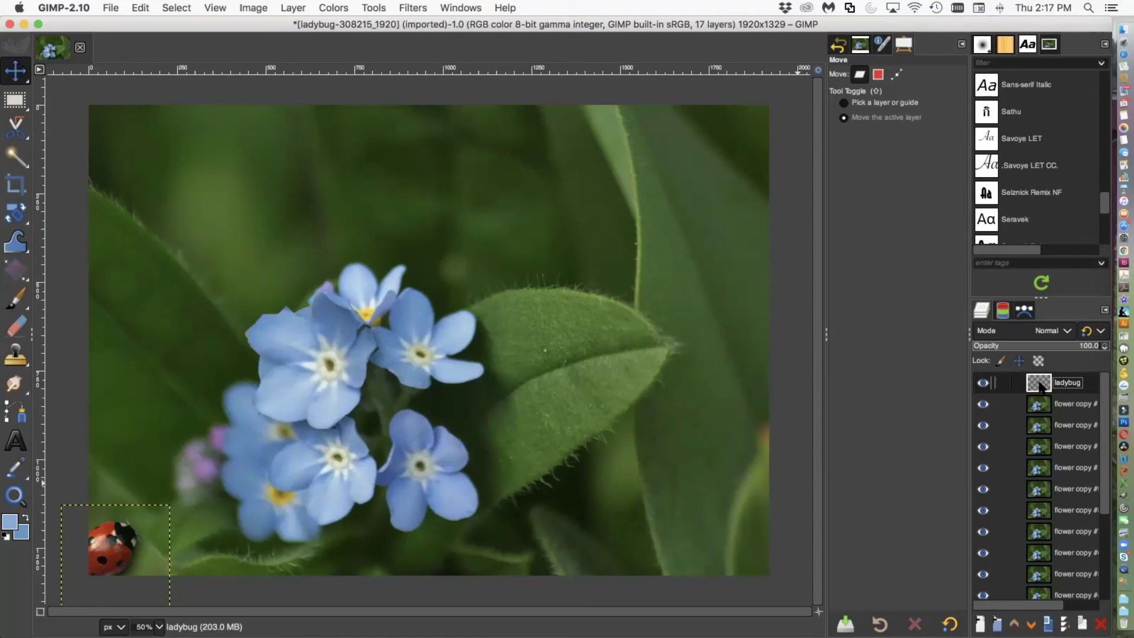
left_click_drag(1104, 478, 1109, 564)
scroll(1109, 564, "up", 5)
double_click(1070, 382)
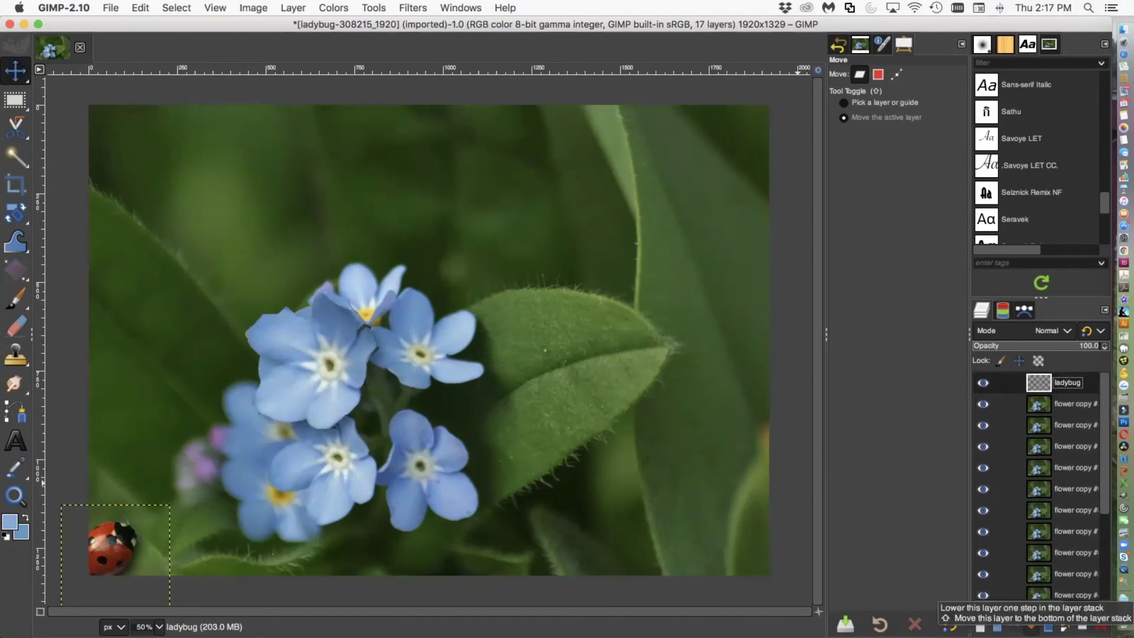
left_click(1031, 624)
left_click(1031, 625)
left_click(1030, 624)
left_click(1031, 624)
left_click(1030, 624)
left_click(1031, 625)
left_click(1030, 624)
left_click(1031, 624)
left_click(1030, 624)
left_click(1031, 624)
left_click(1031, 624)
left_click(1031, 624)
left_click(1031, 624)
left_click(1030, 624)
left_click(1031, 624)
left_click(1031, 625)
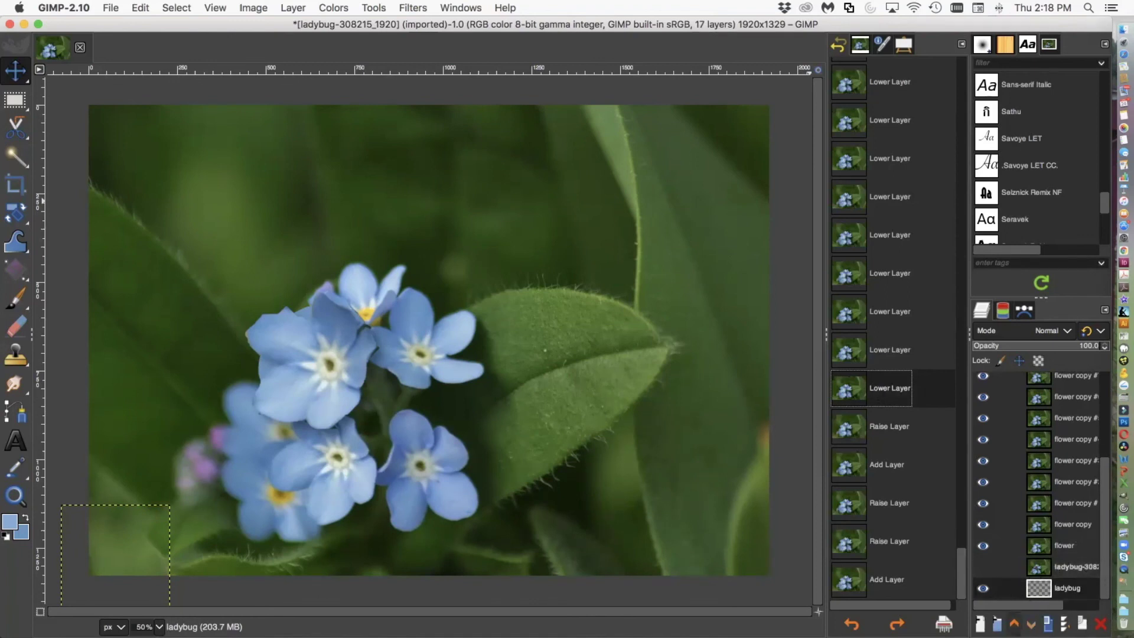
left_click(1014, 624)
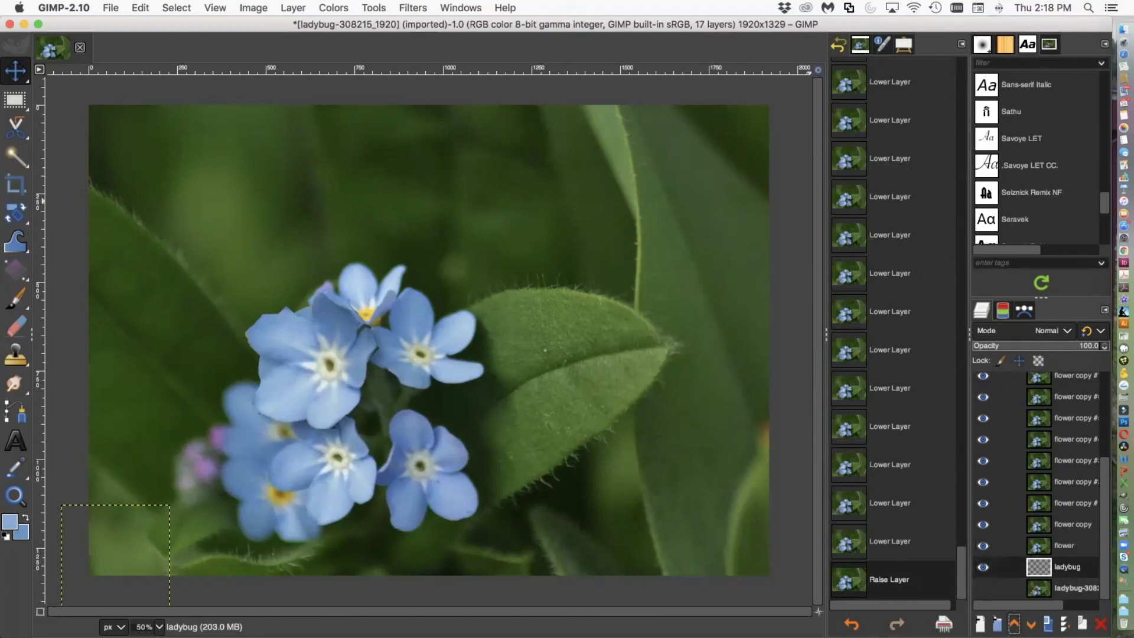
left_click(1014, 625)
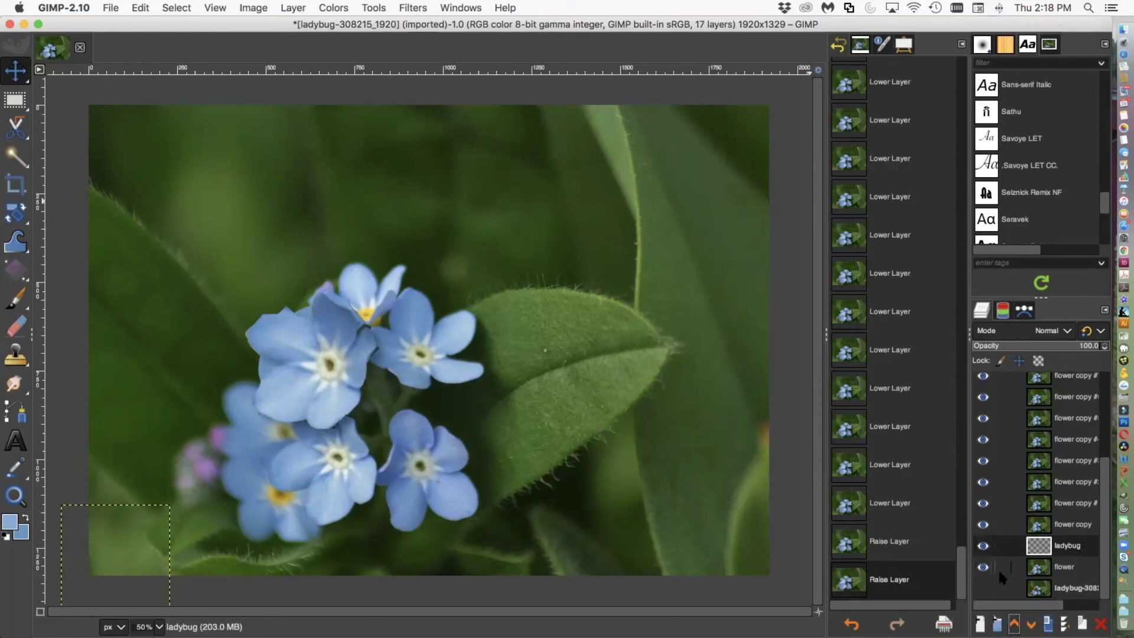
Hide all the flower copy layers, leaving the original flower layer and the ladybug layer visible.
left_click(983, 568)
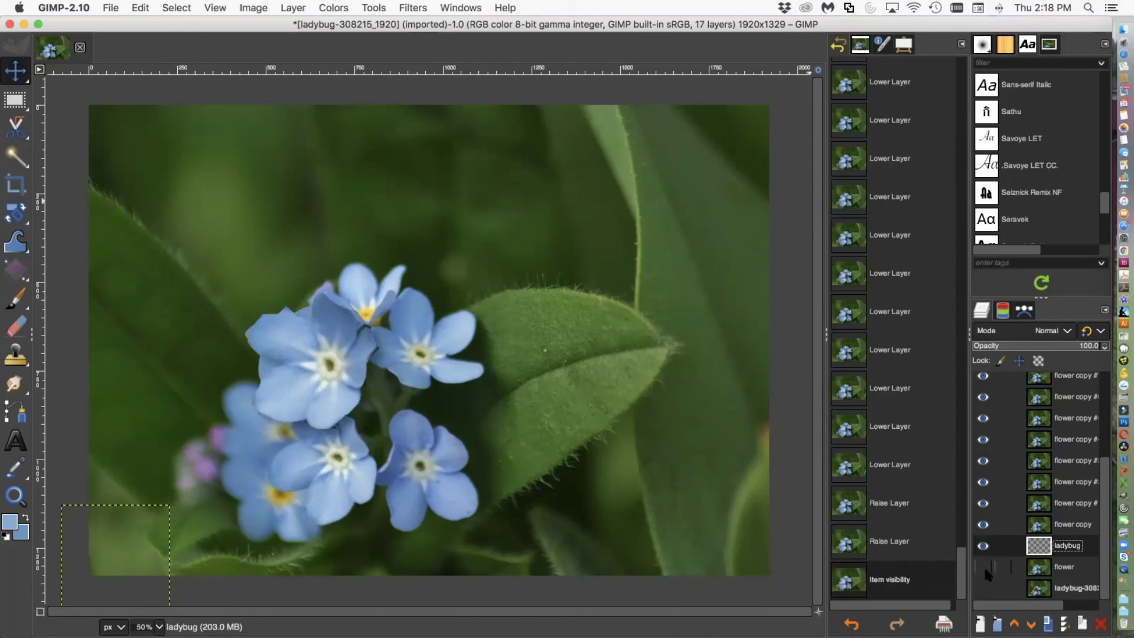
left_click(983, 567)
left_click(983, 524)
left_click(983, 503)
left_click(983, 481)
left_click(983, 460)
left_click(983, 439)
left_click(984, 417)
left_click(983, 396)
left_click_drag(1102, 480, 1101, 402)
left_click(983, 505)
left_click(984, 484)
left_click(983, 462)
left_click(983, 441)
left_click(984, 420)
left_click(983, 398)
left_click(983, 377)
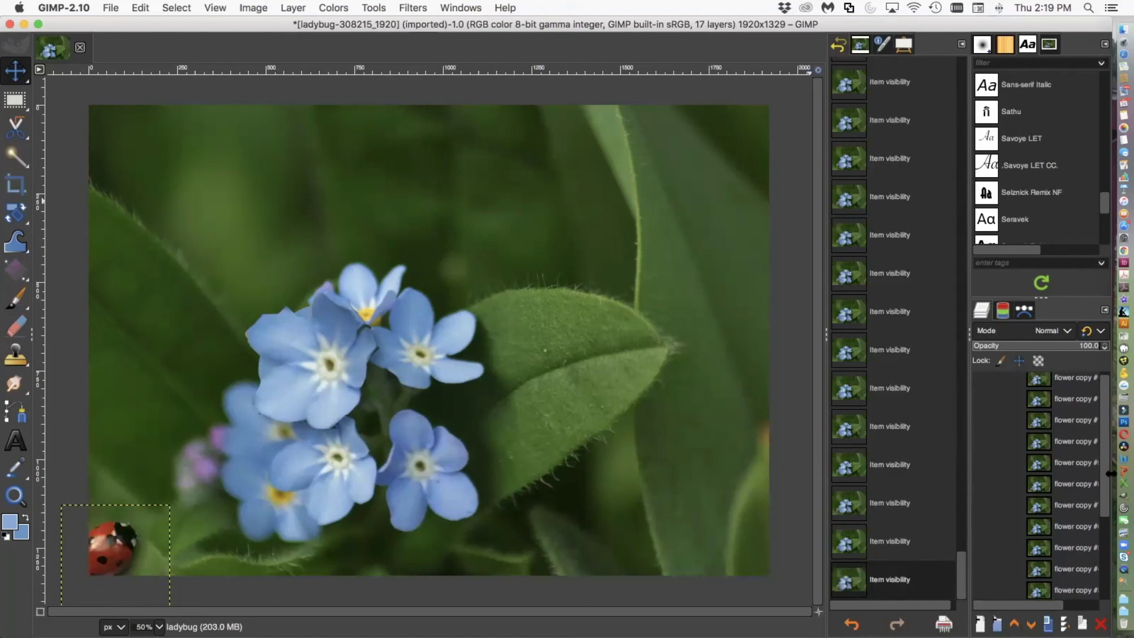
Duplicate the ladybug layer twice, placing one copy directly above each of the two lowest flower copies.
scroll(1106, 516, "down", 1)
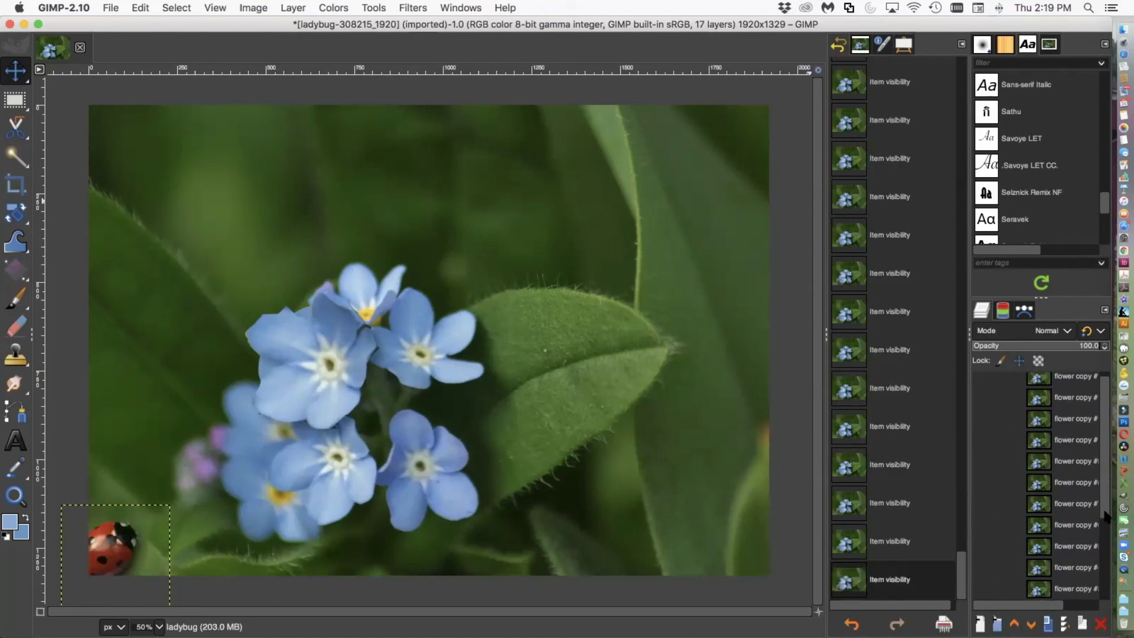
scroll(1106, 516, "down", 3)
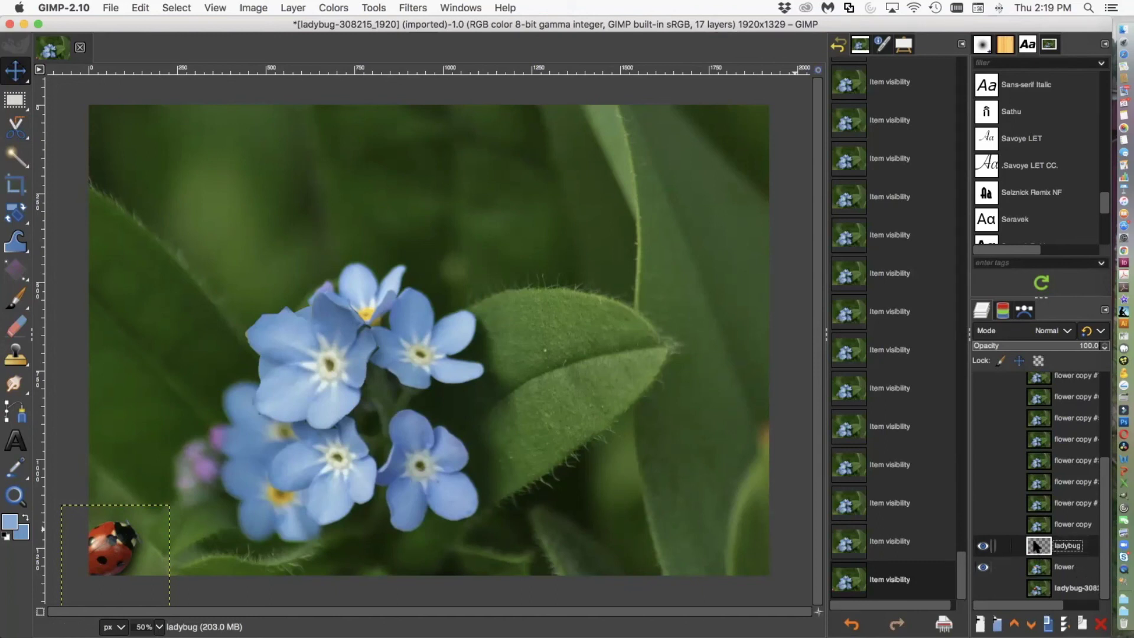
left_click(1048, 623)
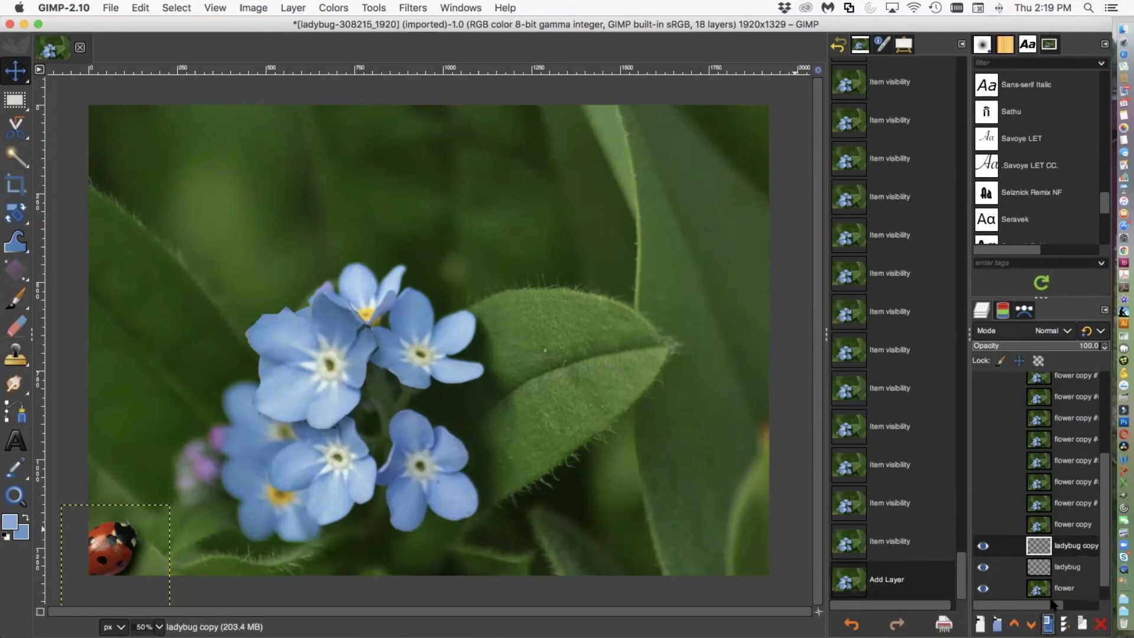
left_click_drag(1038, 546, 1030, 520)
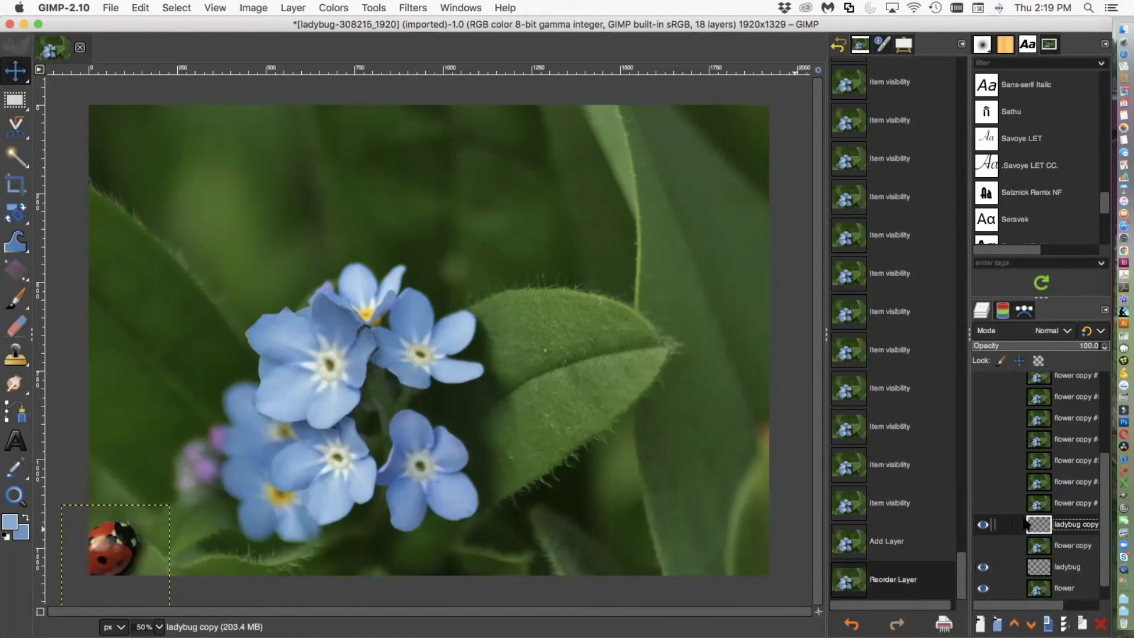
left_click(1047, 623)
left_click_drag(1038, 513, 1038, 496)
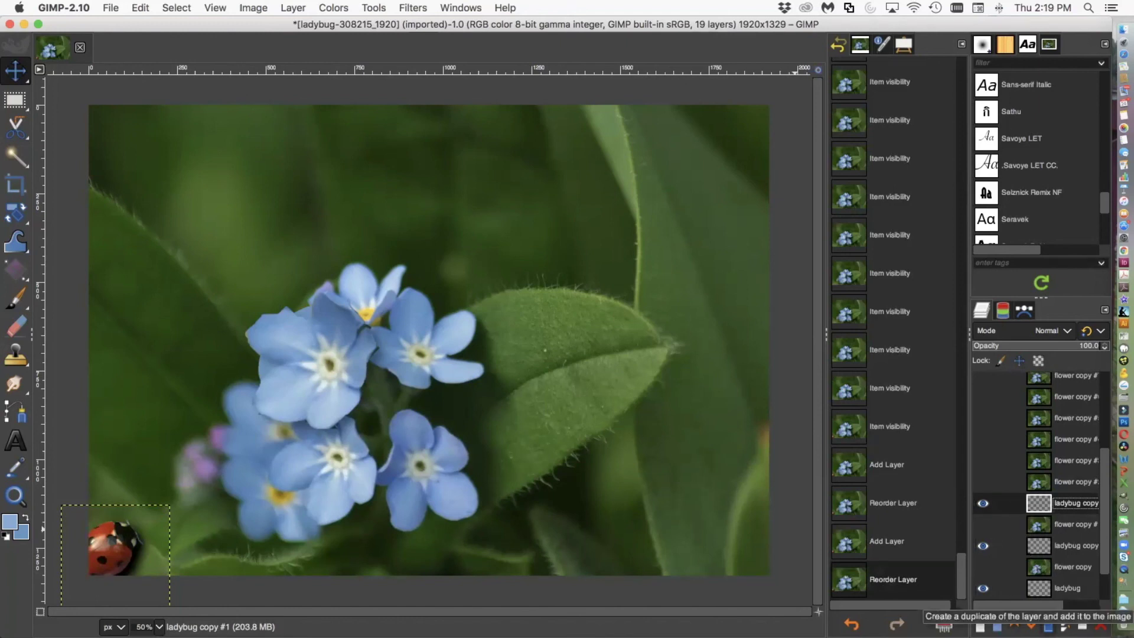
Make six more ladybug duplicates, placing one directly above each of the next six flower copies.
left_click(1048, 623)
left_click_drag(1038, 502, 1038, 440)
key("super+shift+d")
key("super+shift+d")
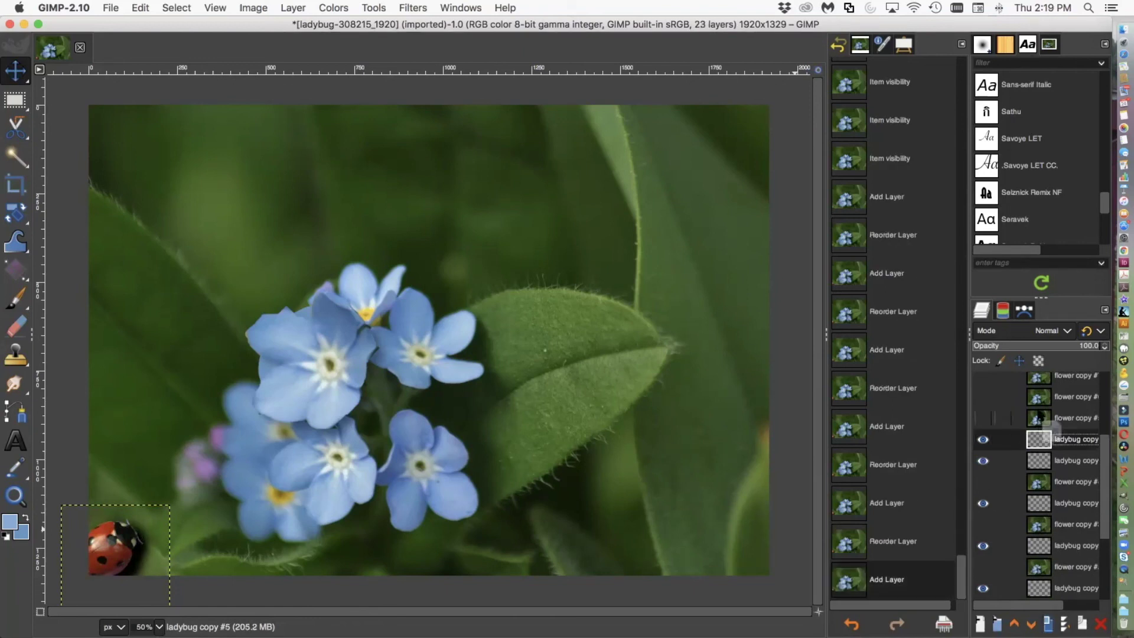
key("super+shift+d")
left_click_drag(1047, 497, 1047, 498)
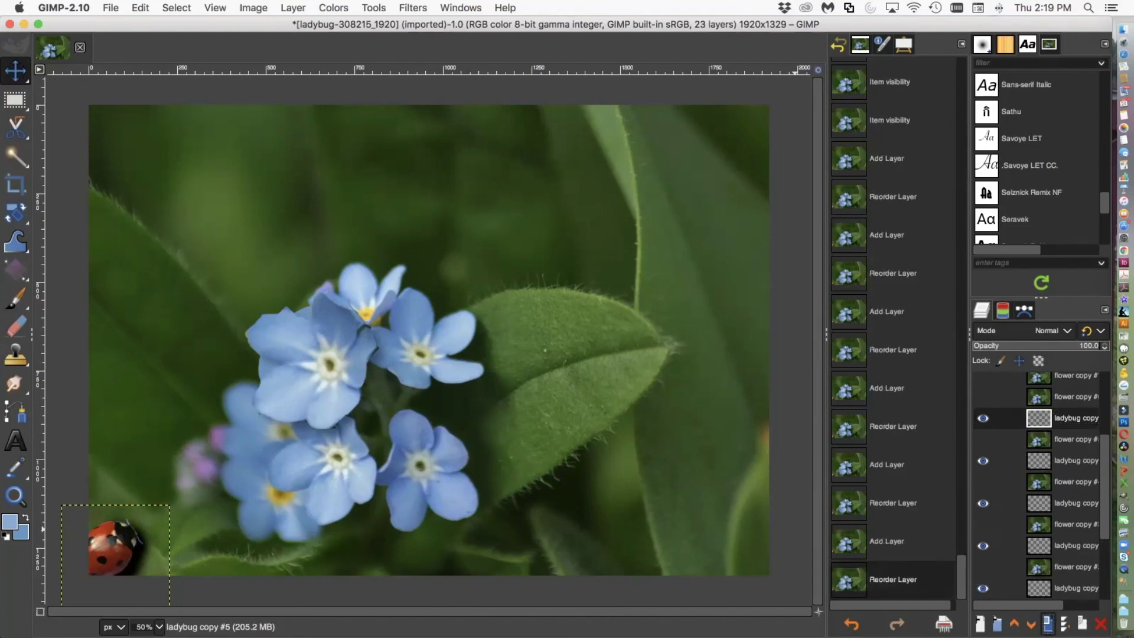
key("super+shift+d")
mouse_move(1031, 421)
left_mouse_down()
mouse_move(1038, 383)
mouse_move(1038, 432)
left_mouse_up()
left_click(1047, 624)
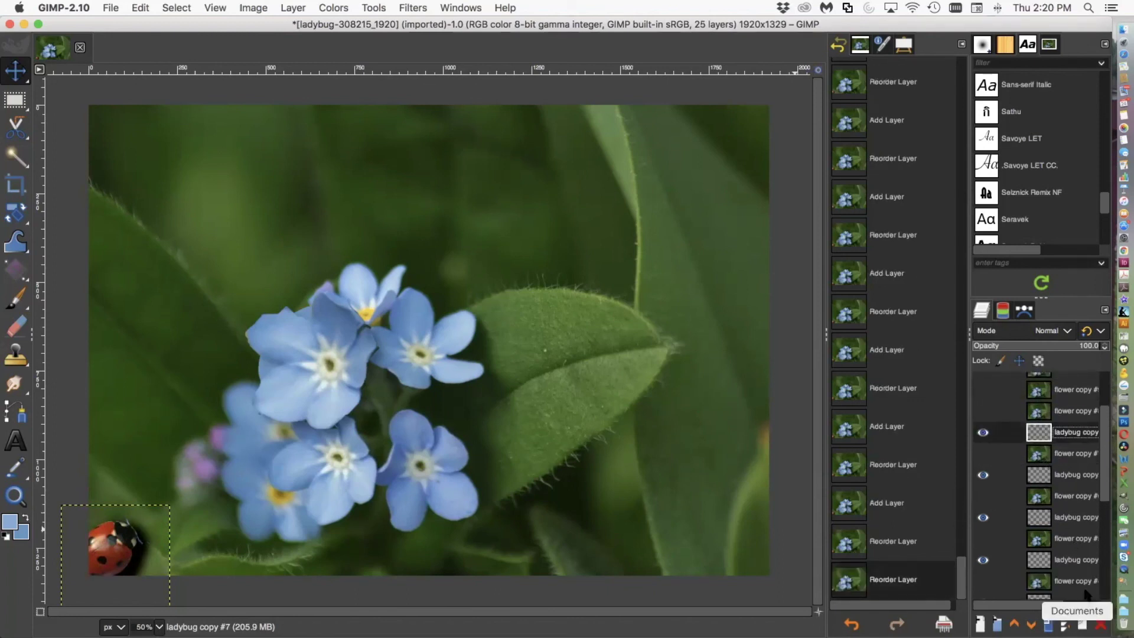
Place a ladybug duplicate above each of the remaining six flower copies and delete the surplus duplicate at the top of the stack.
left_click(1047, 624)
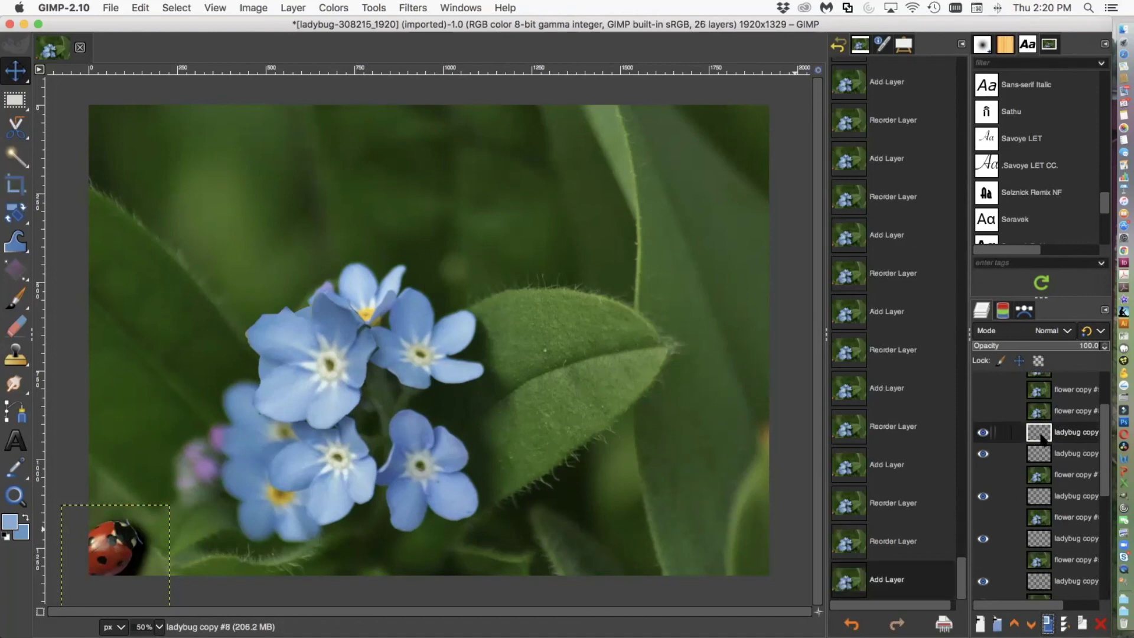
left_click_drag(1041, 436, 1040, 412)
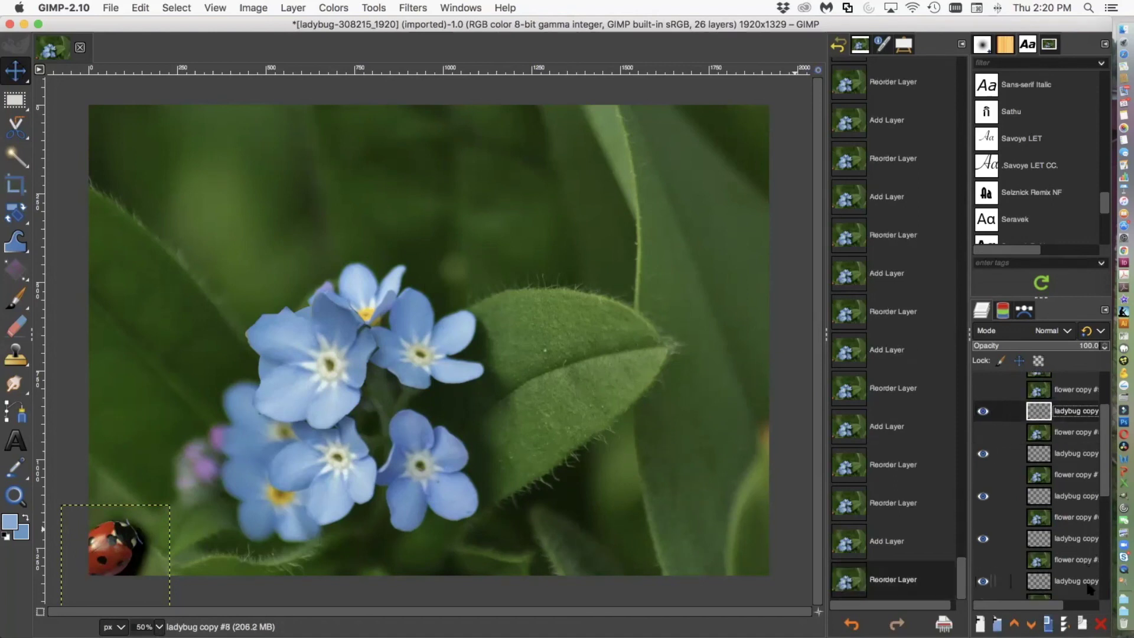
left_click(1047, 623)
left_click_drag(1038, 411, 1041, 436)
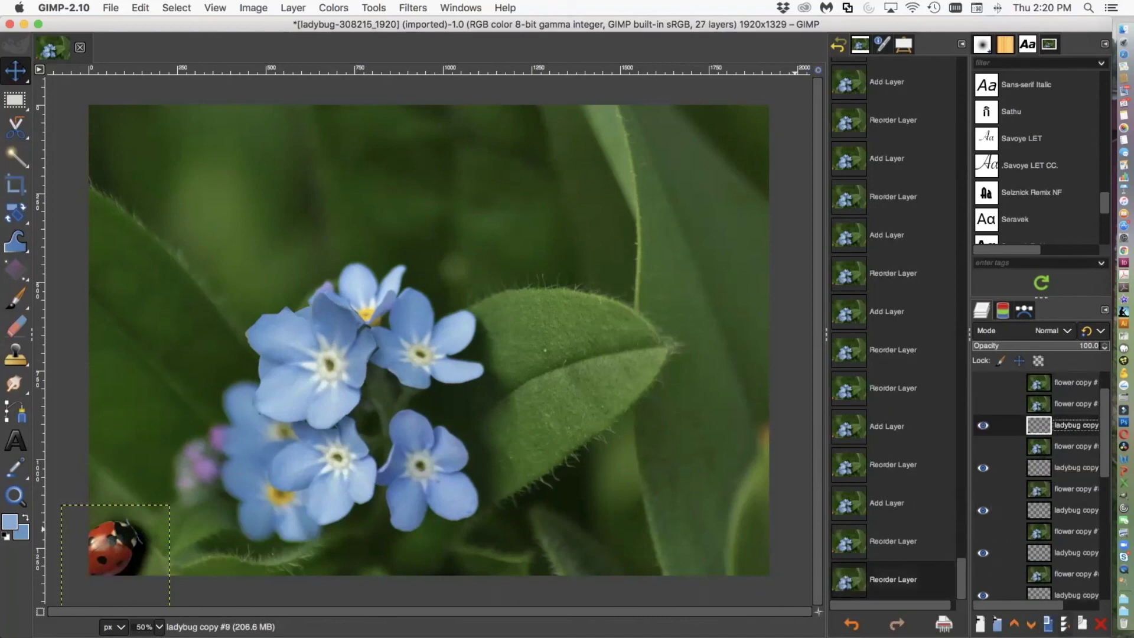
left_click(1047, 624)
left_click_drag(1035, 426, 1046, 381)
left_click(1047, 624)
left_click(1048, 623)
left_click(1048, 624)
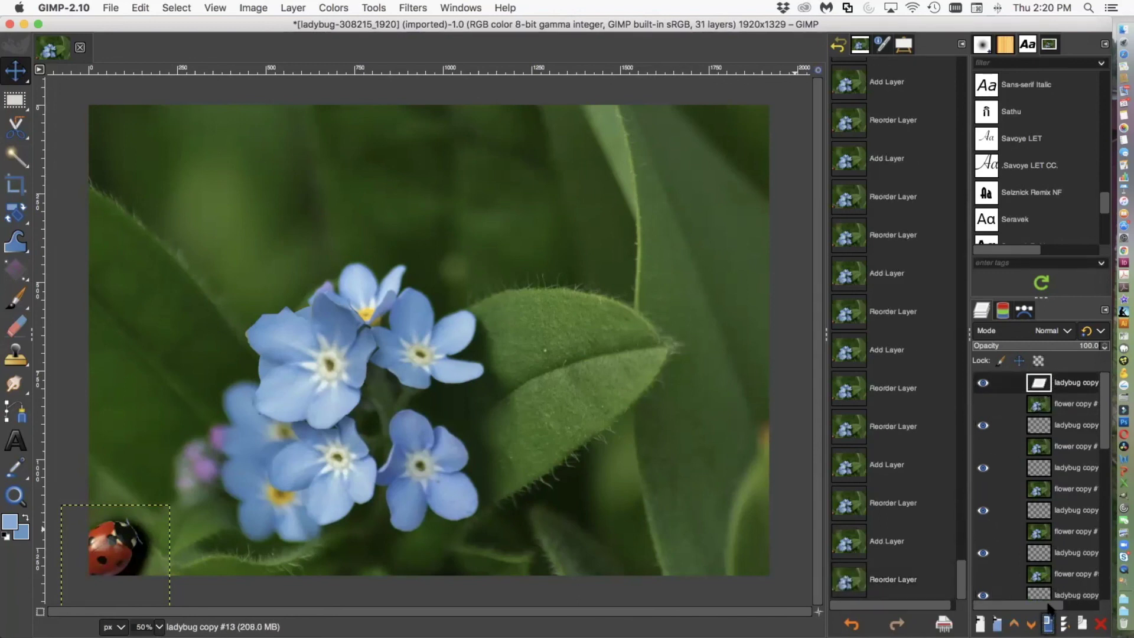
left_click(1048, 623)
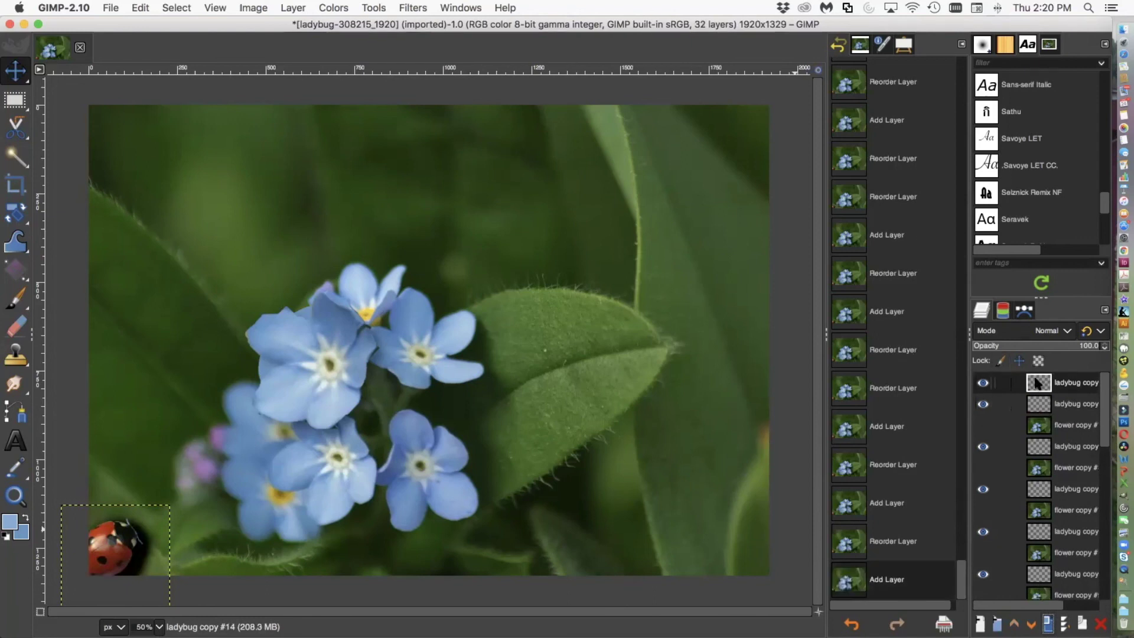
left_click(1101, 624)
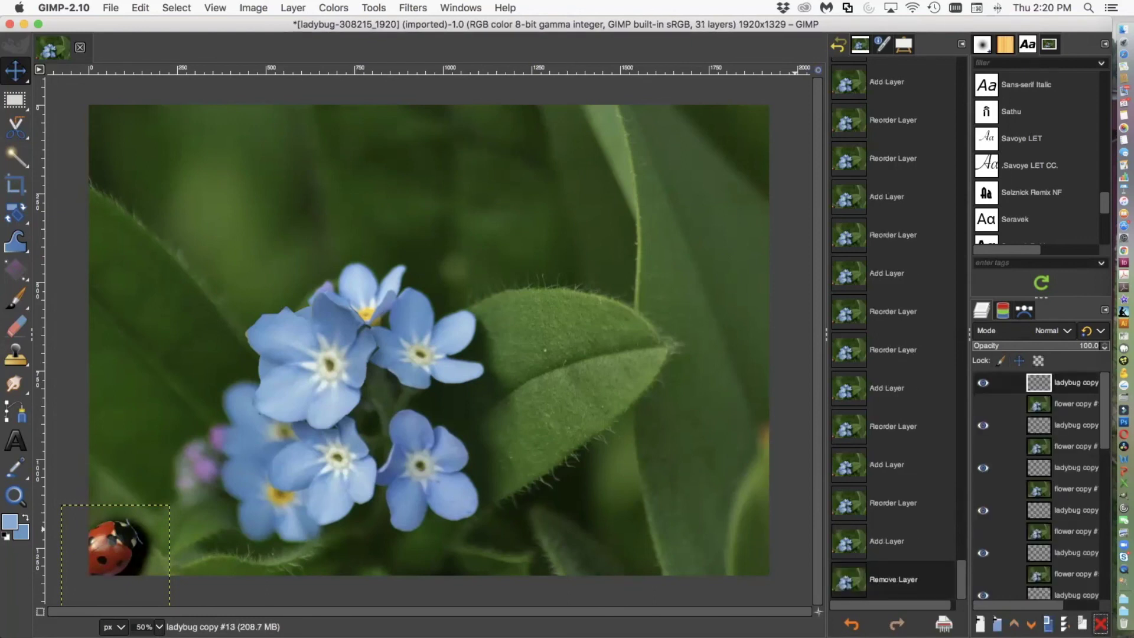
Move the lowest ladybug copy a short way up and right, just ahead of the original ladybug.
scroll(1102, 442, "down", 6)
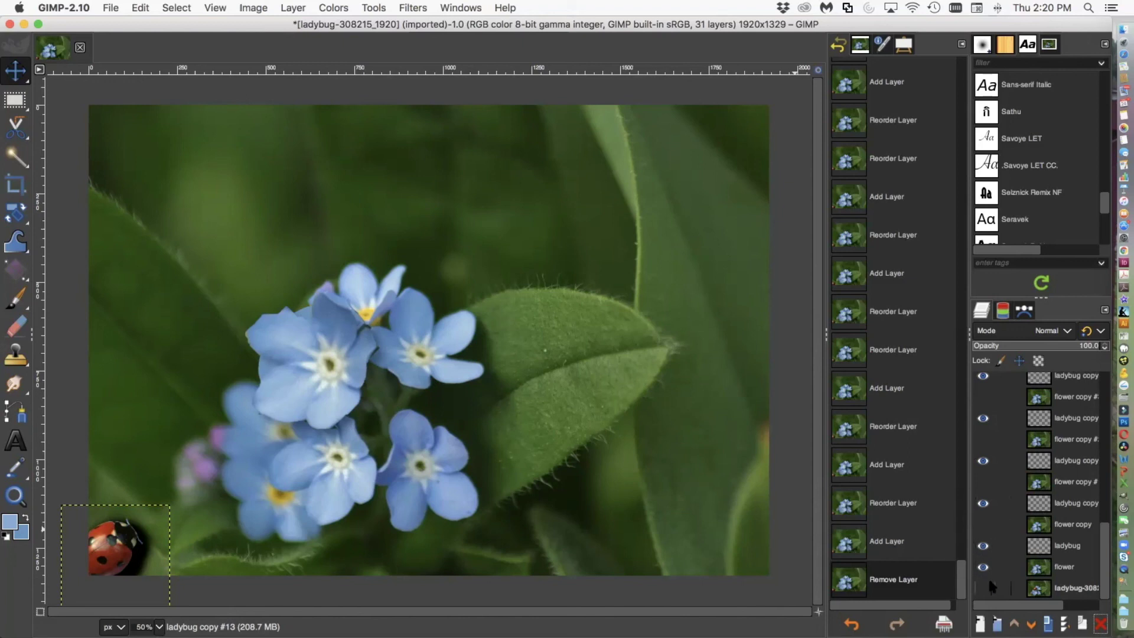
left_click(1079, 504)
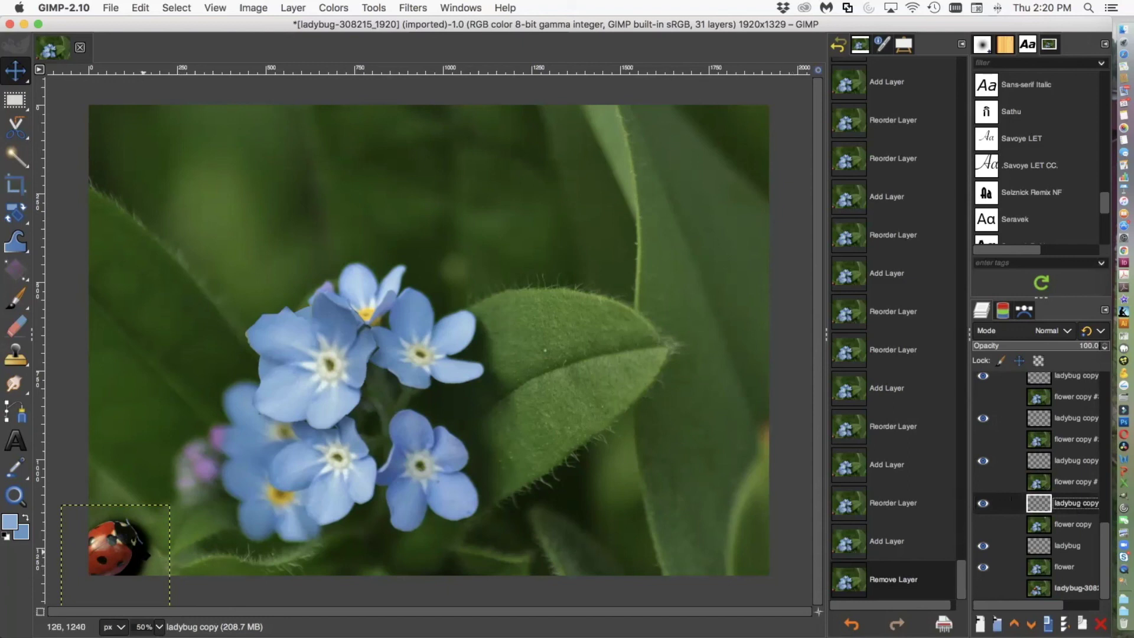
left_click_drag(135, 544, 191, 520)
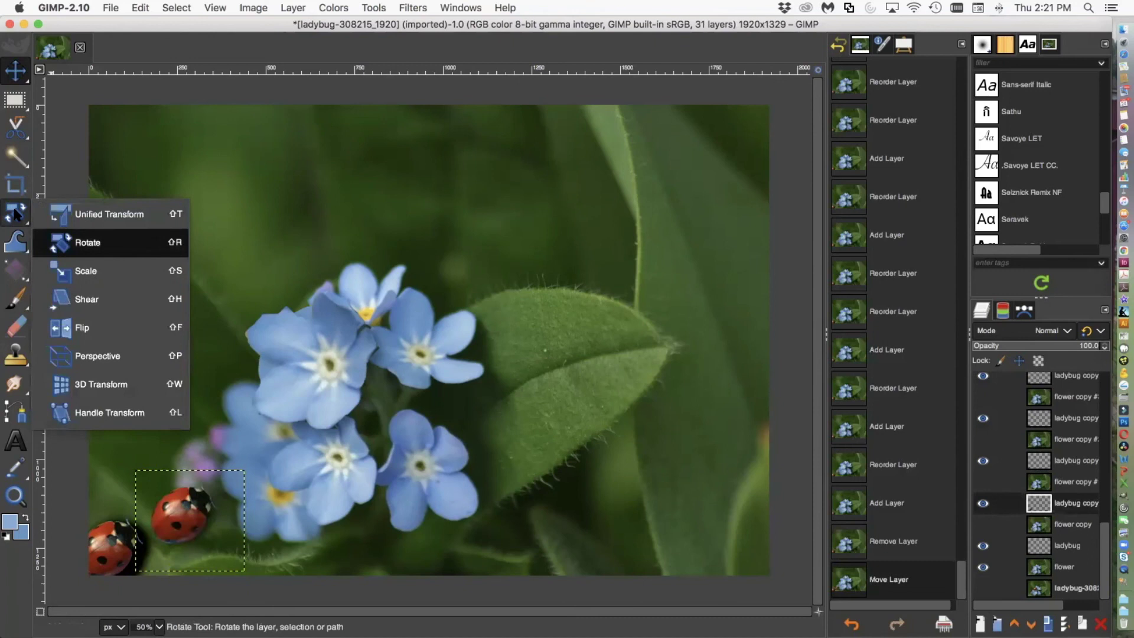
Rotate the lowest ladybug copy by 13.11 degrees and return to the Move tool.
left_click(89, 238)
left_click_drag(241, 569, 229, 579)
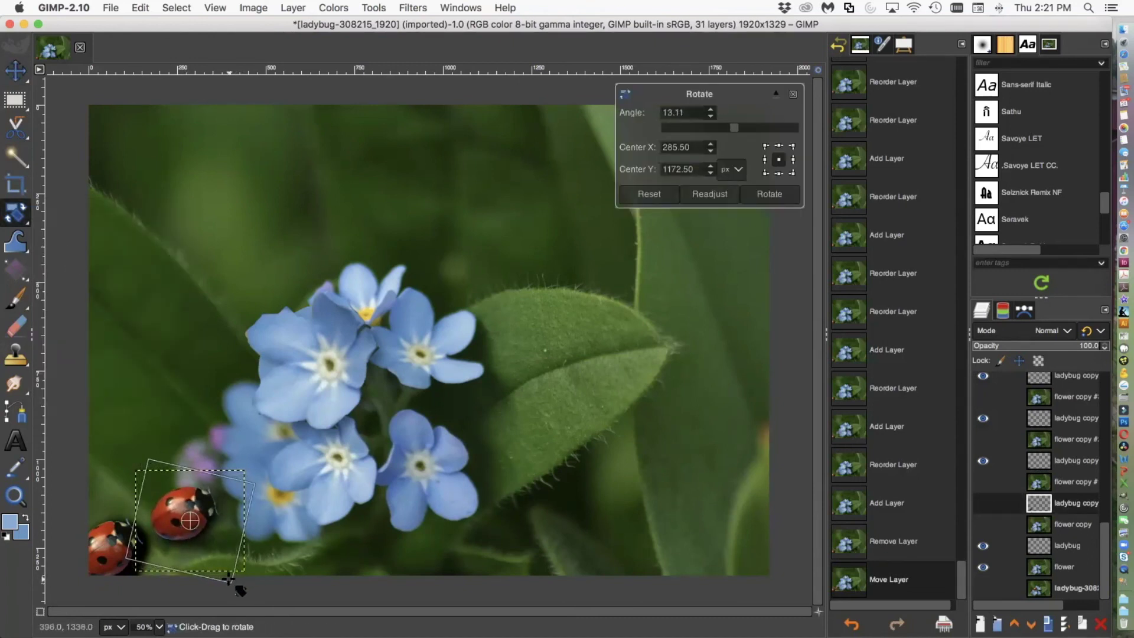
left_click(15, 70)
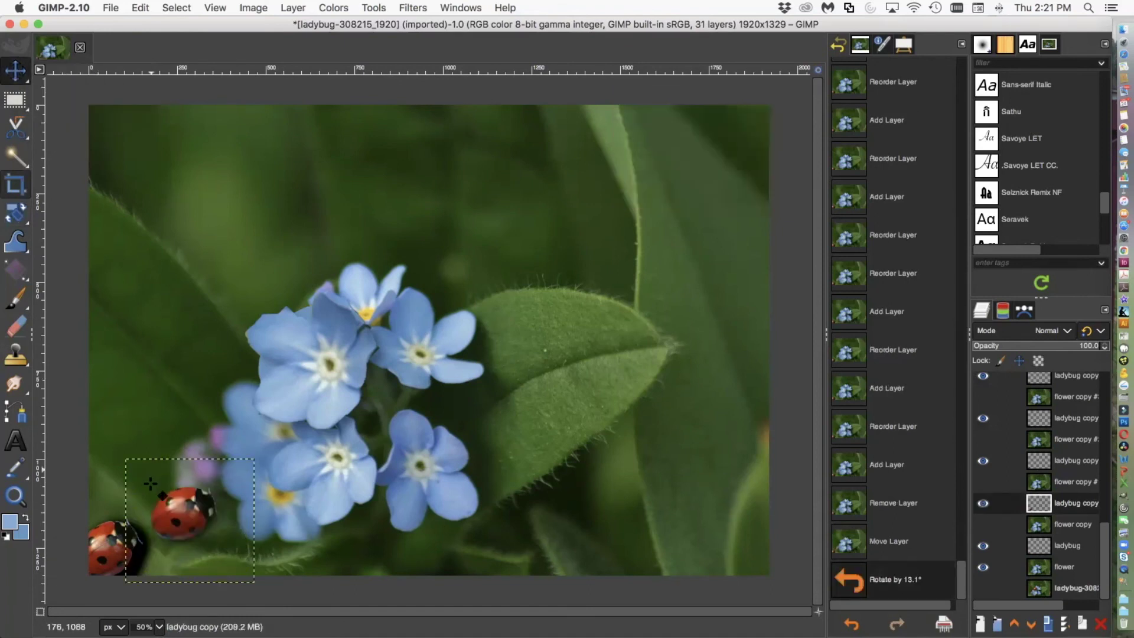
Nudge the lowest ladybug copy closer to the original, and move ladybug copy #1 ahead of it onto the lower-left flower.
left_click_drag(163, 506, 168, 509)
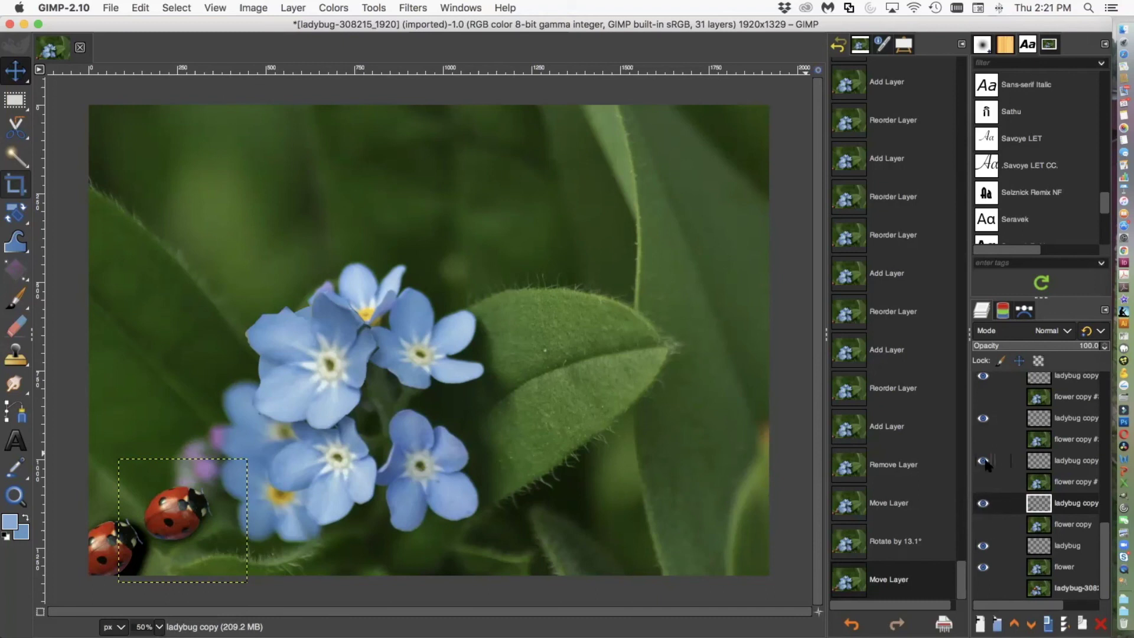
left_click(1086, 462)
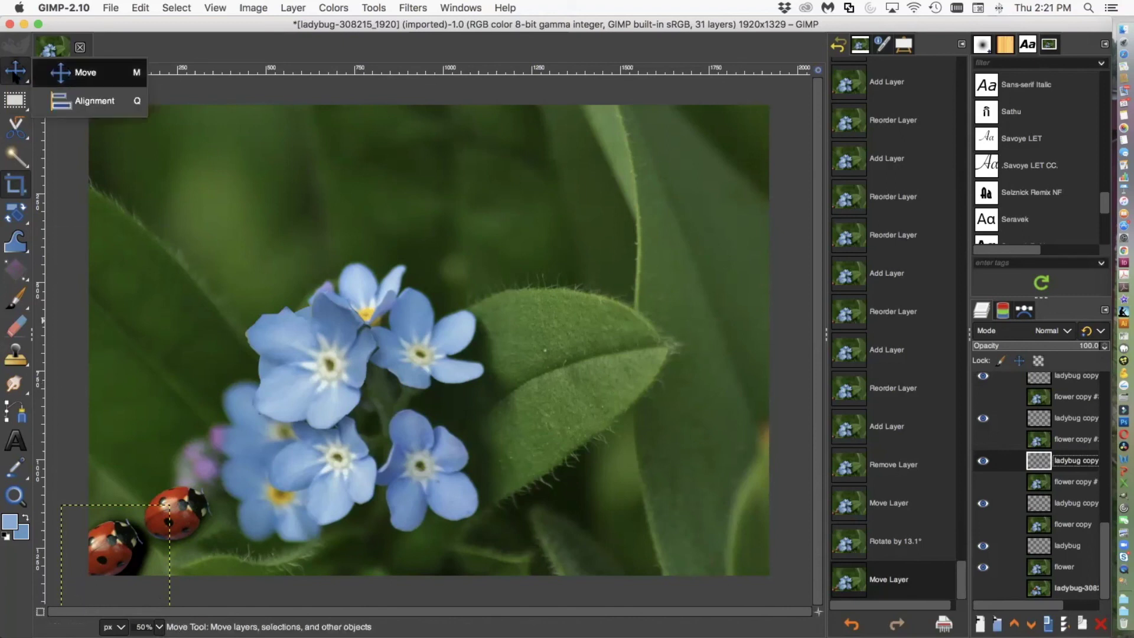
left_click_drag(121, 554, 261, 489)
Rotate ladybug copy #1 by 19.79 degrees and nudge it slightly back toward the previous ladybug.
mouse_move(16, 207)
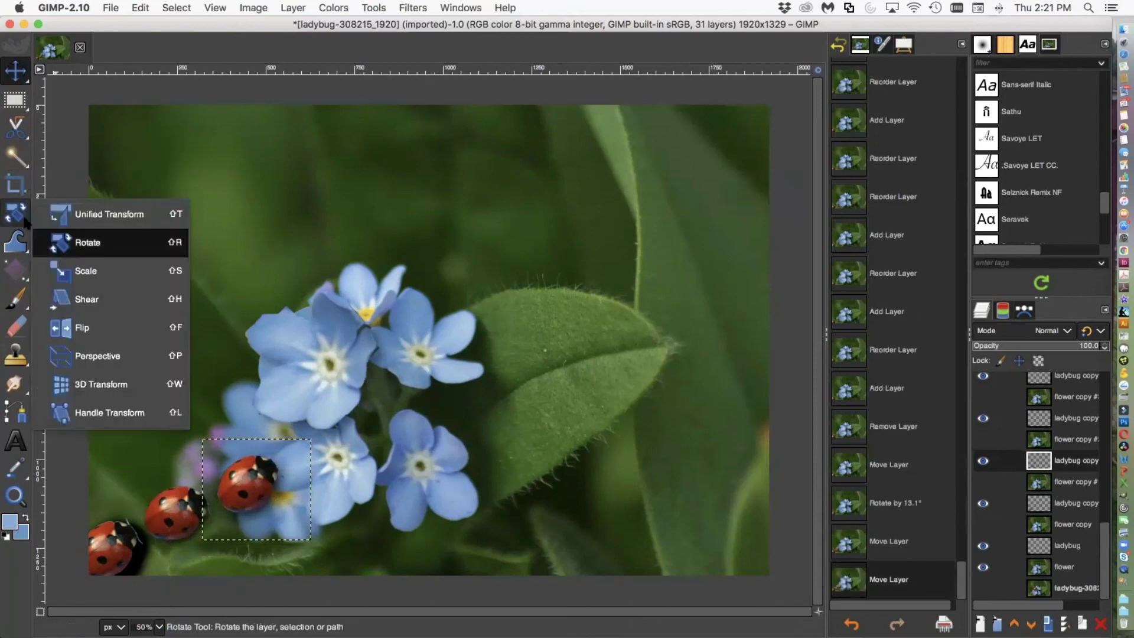
left_click(62, 254)
left_click_drag(305, 540, 287, 556)
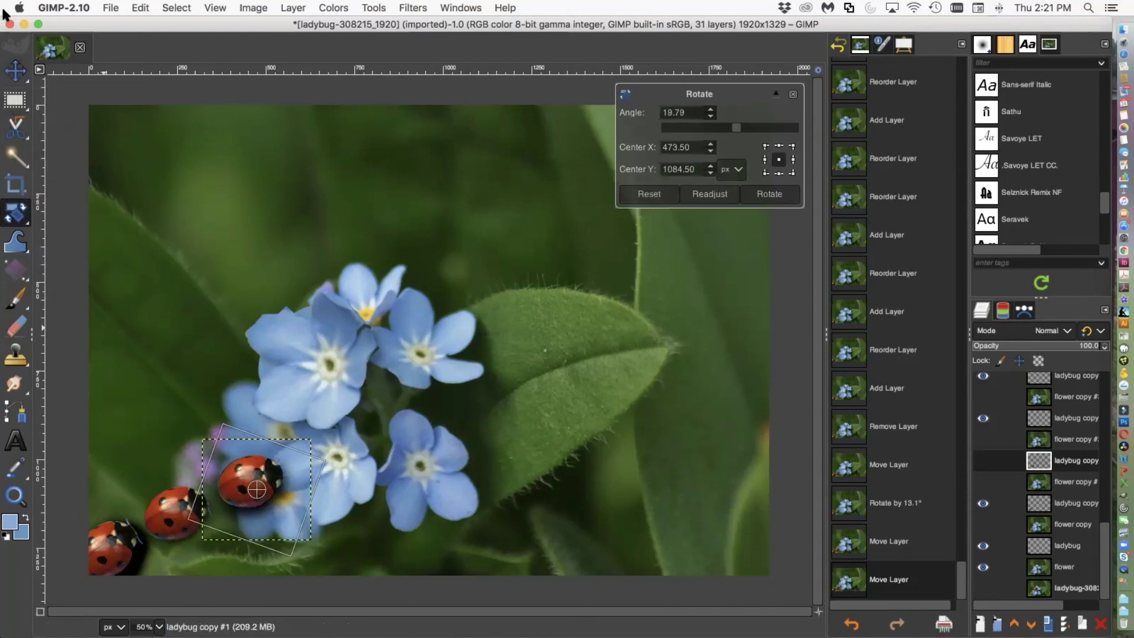
left_click(15, 71)
left_click_drag(258, 493, 252, 494)
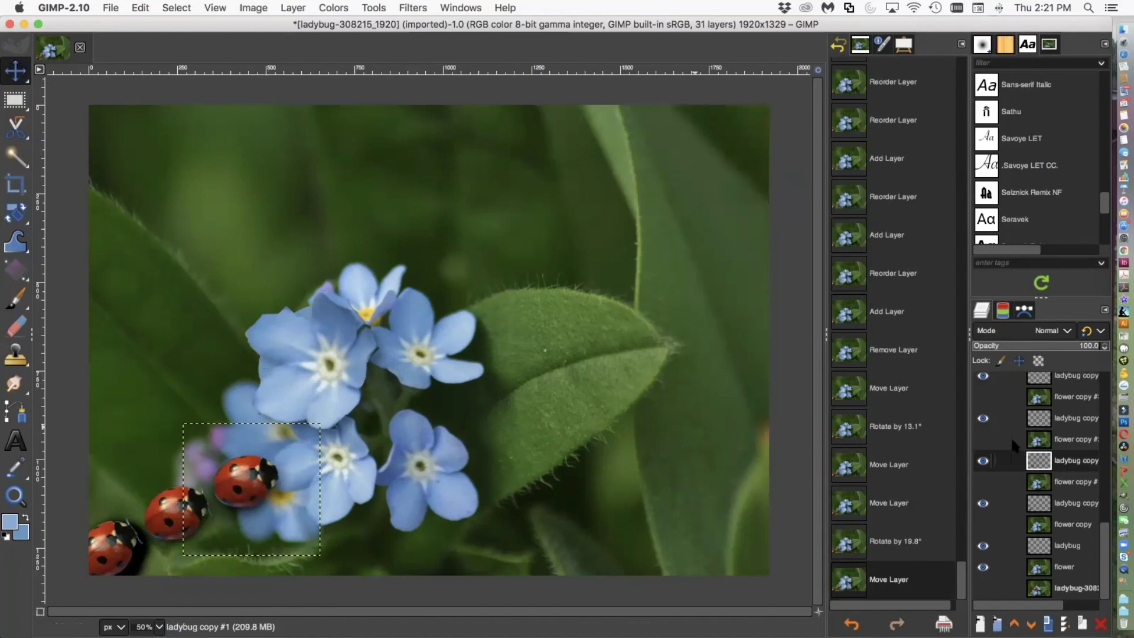
Position ladybug copy #2 just ahead of copy #1 over the lower middle flower, rotated by 37.80 degrees.
left_click(1074, 419)
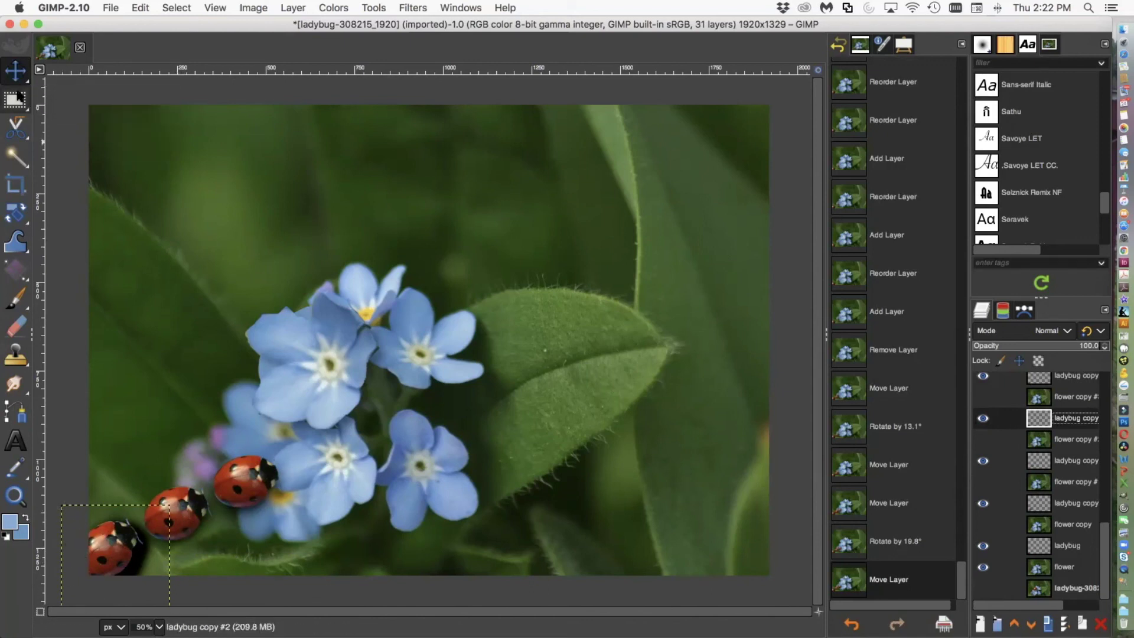
left_click_drag(112, 551, 319, 477)
mouse_move(15, 212)
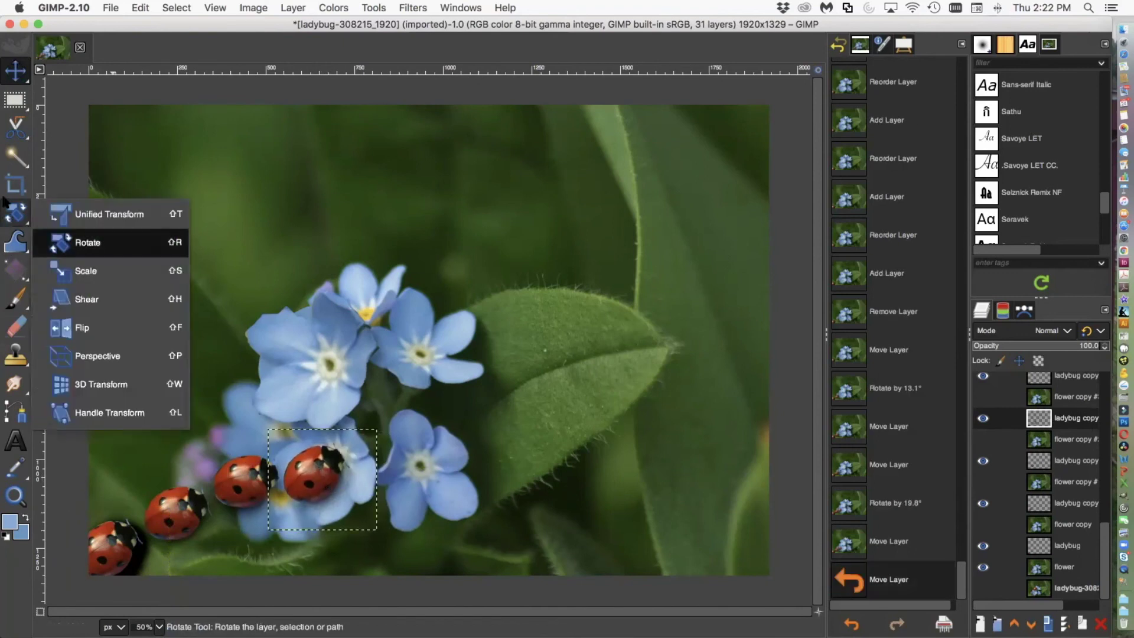
left_click(70, 245)
left_click_drag(268, 520, 257, 480)
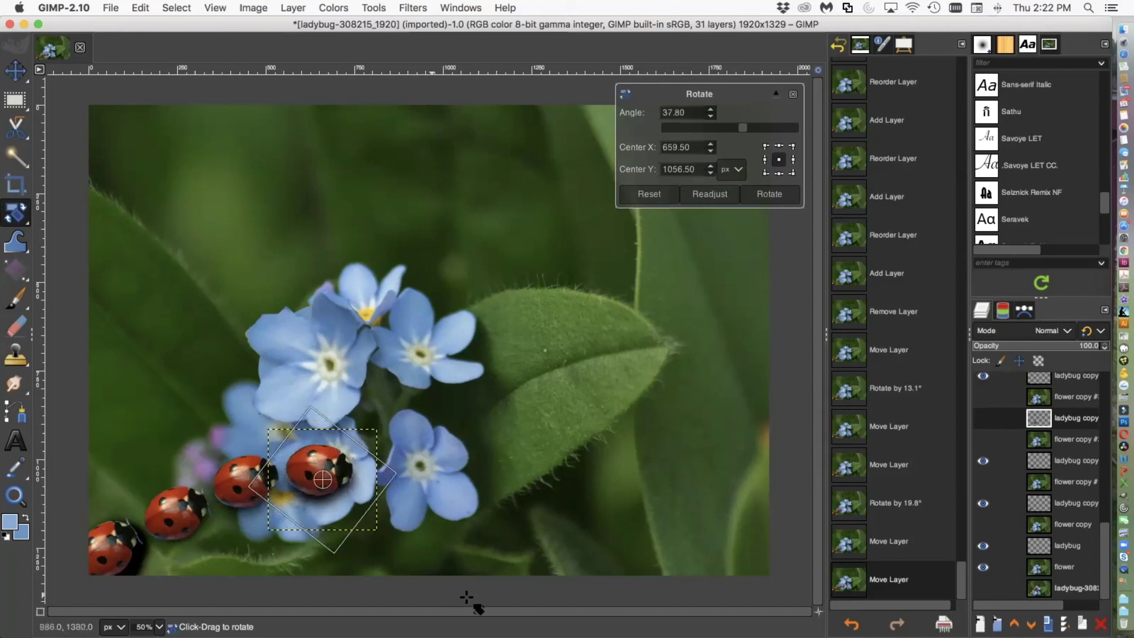
mouse_move(15, 71)
left_click(70, 71)
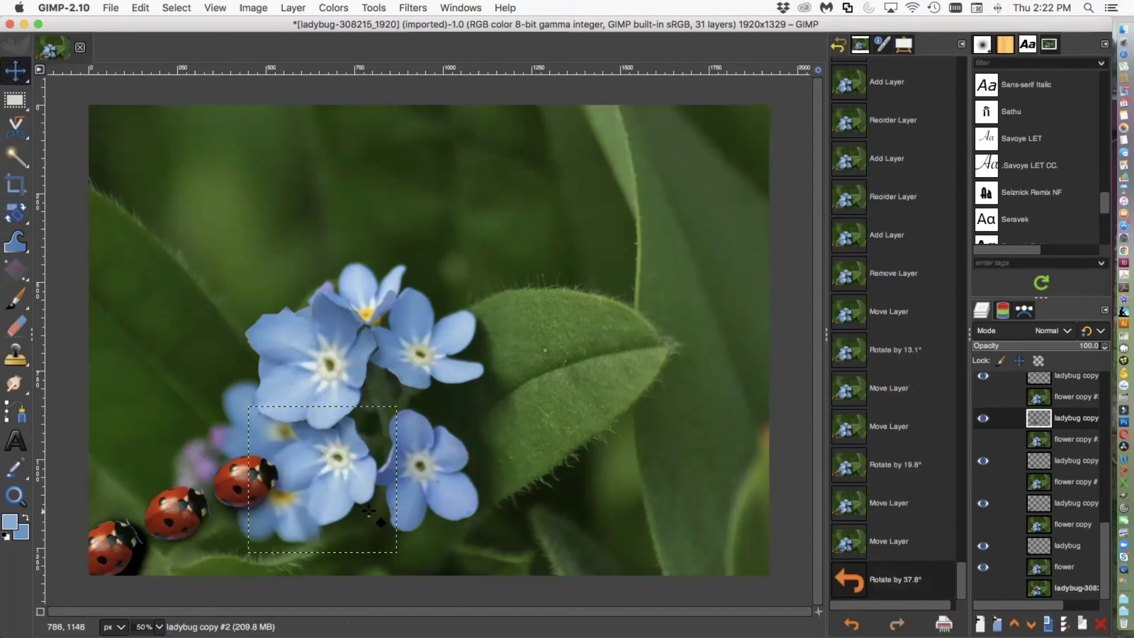
left_click_drag(329, 494, 325, 494)
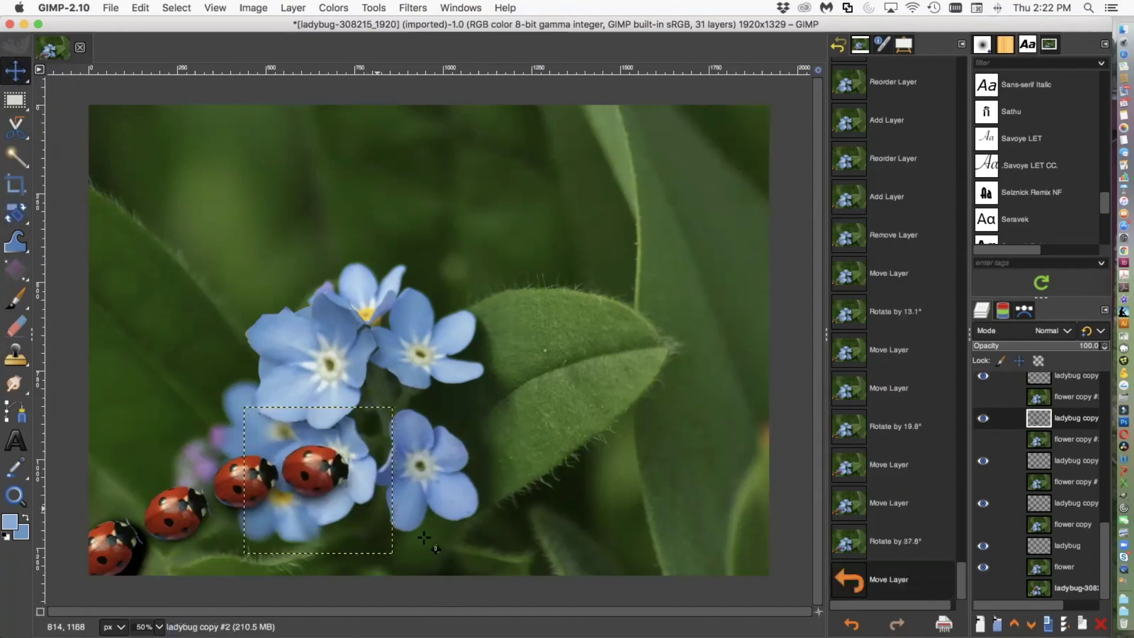
Position ladybug copy #3 ahead of copy #2 on the lower-right flower, rotating it by 39.7 degrees and a further 9.62 degrees.
left_click(1069, 378)
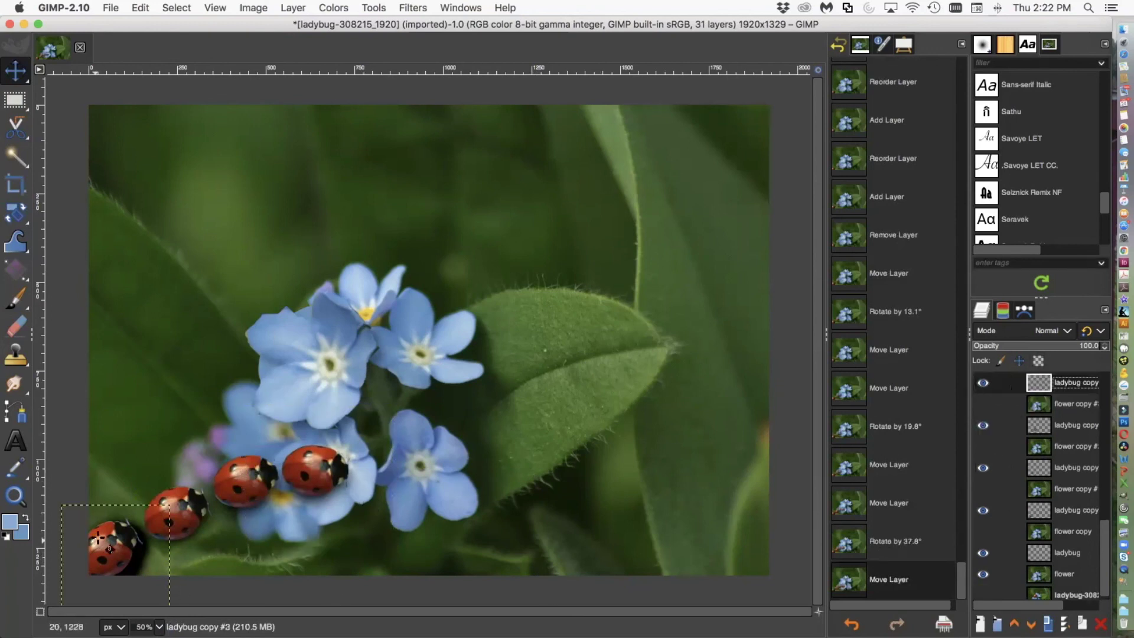
left_click_drag(127, 560, 406, 467)
mouse_move(15, 213)
left_click(82, 242)
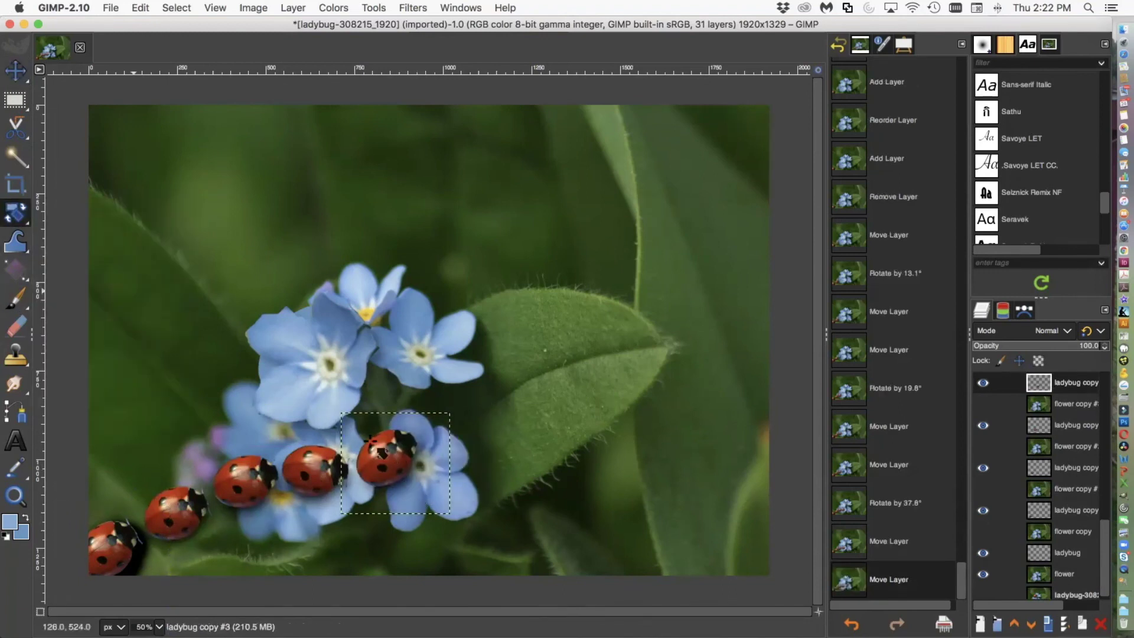
left_click_drag(442, 510, 401, 513)
left_click(15, 71)
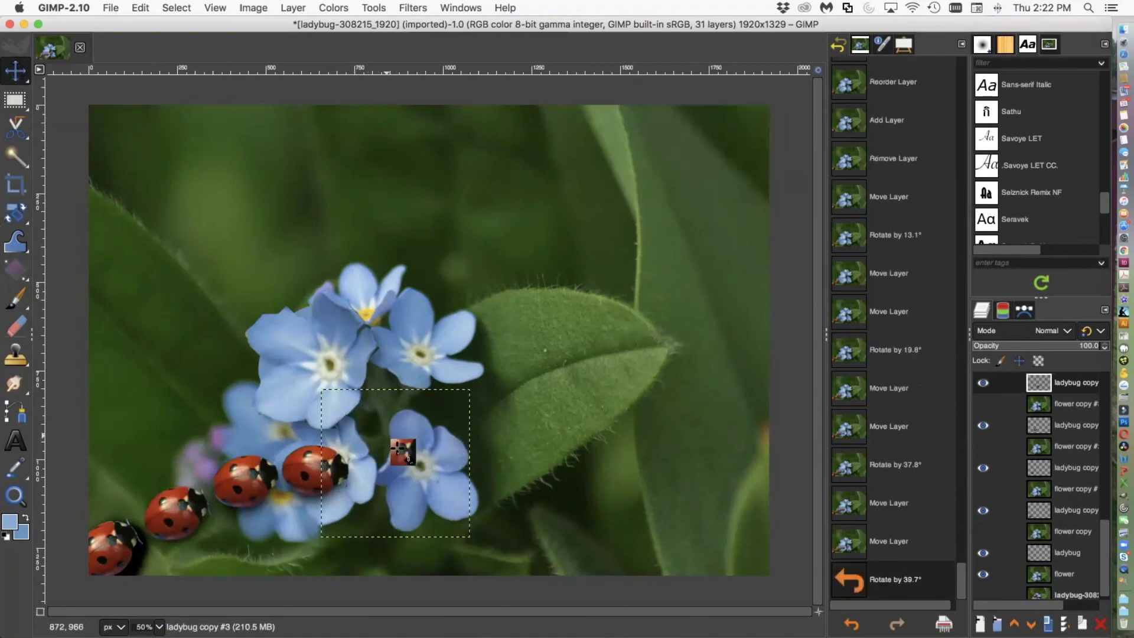
left_click_drag(401, 456, 390, 467)
left_click(24, 219)
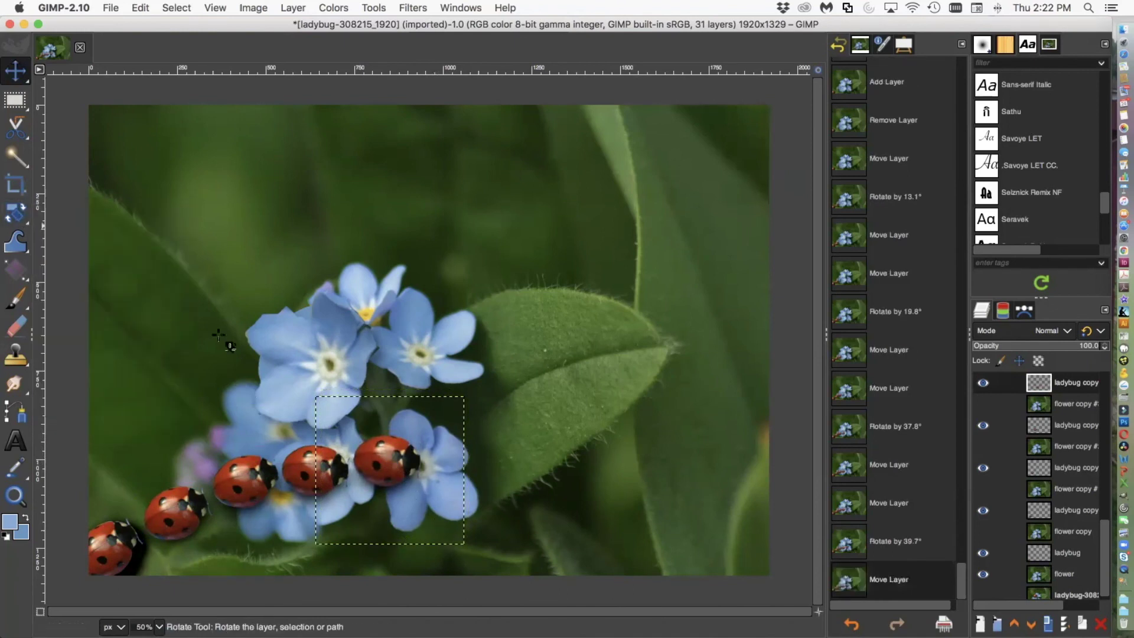
left_click_drag(462, 543, 450, 554)
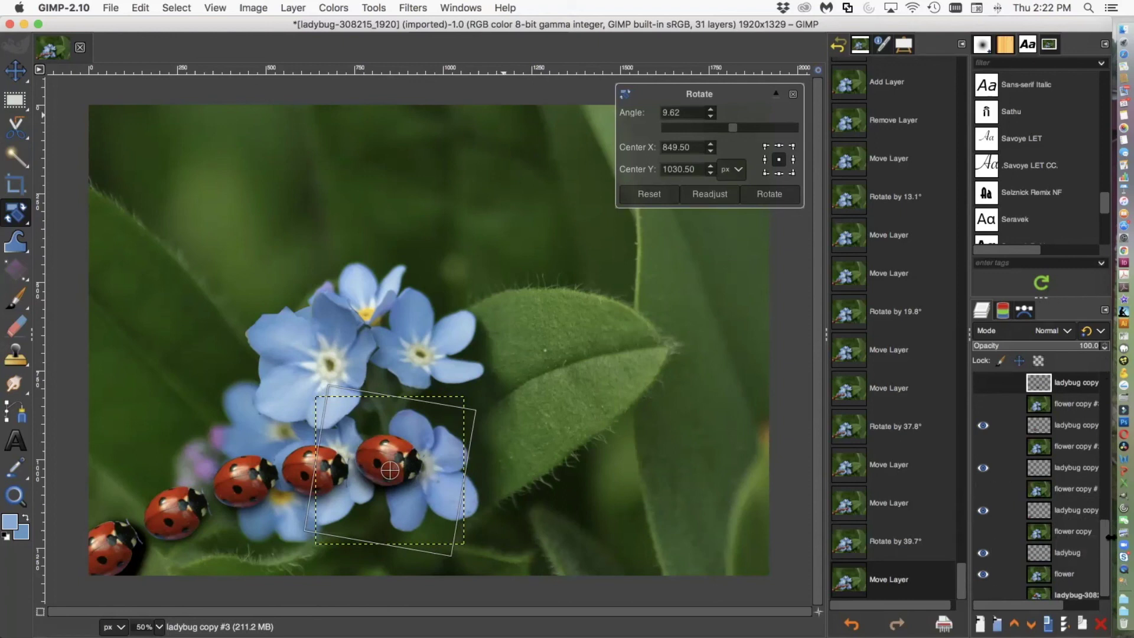
Move ladybug copy #4 from the starting corner to just ahead of copy #3, at the lower-right flower's outer edge.
left_click_drag(1101, 531, 1102, 479)
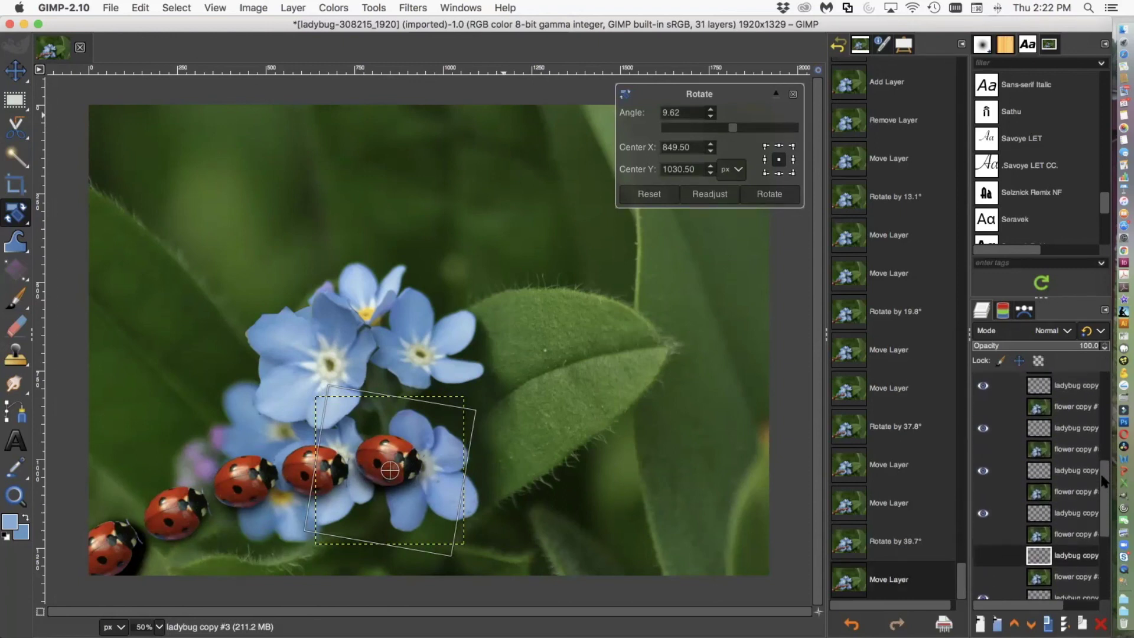
left_click(1066, 513)
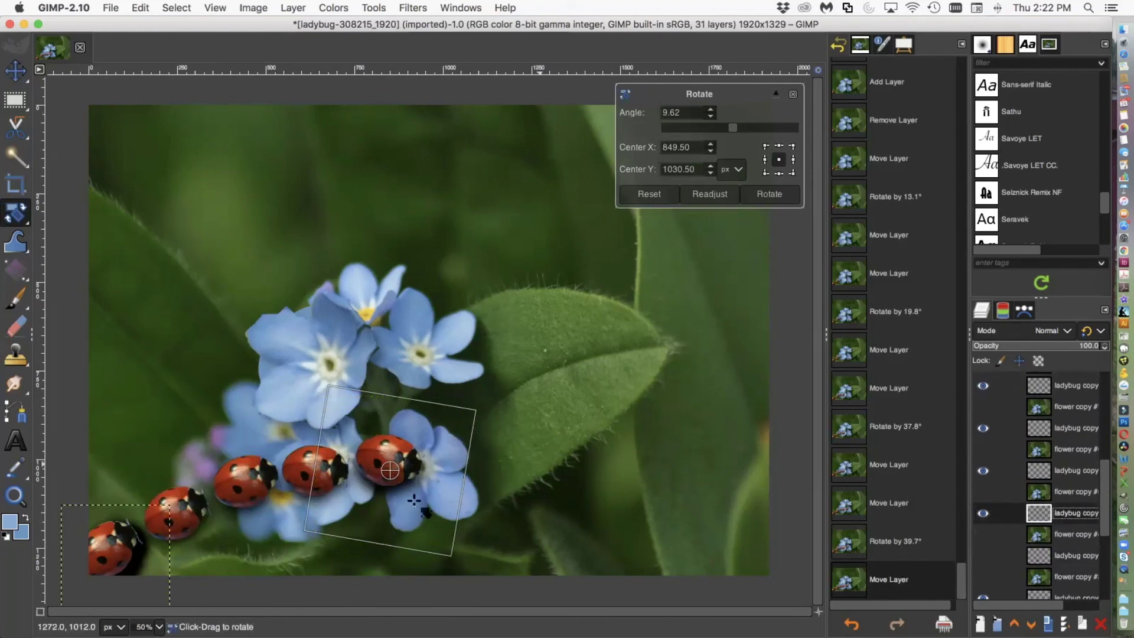
left_click(15, 70)
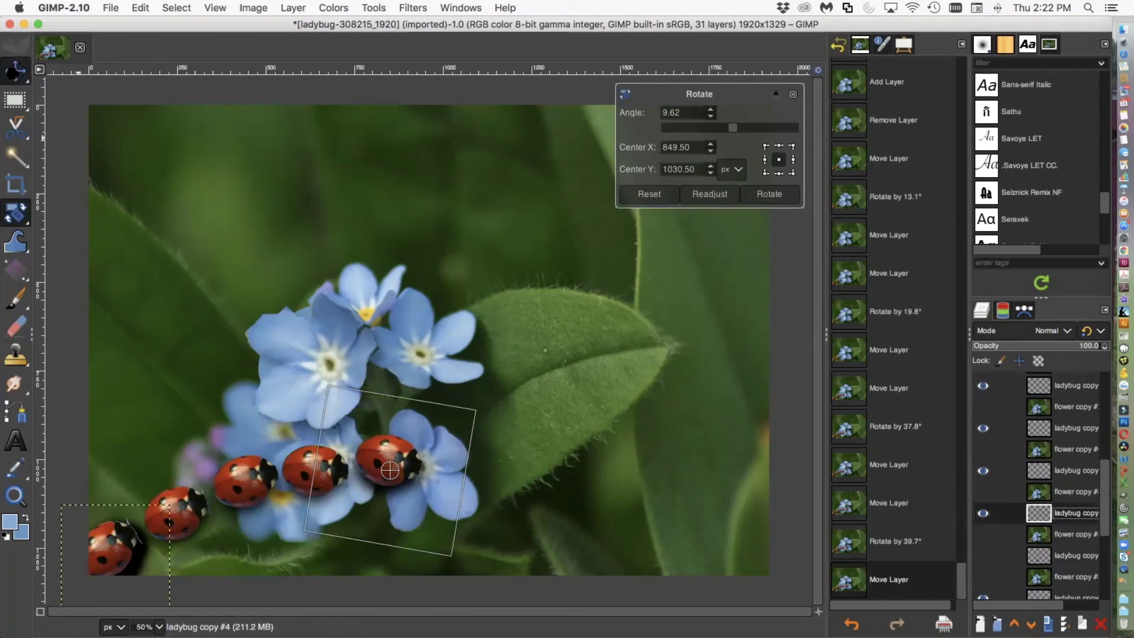
left_click_drag(131, 553, 496, 460)
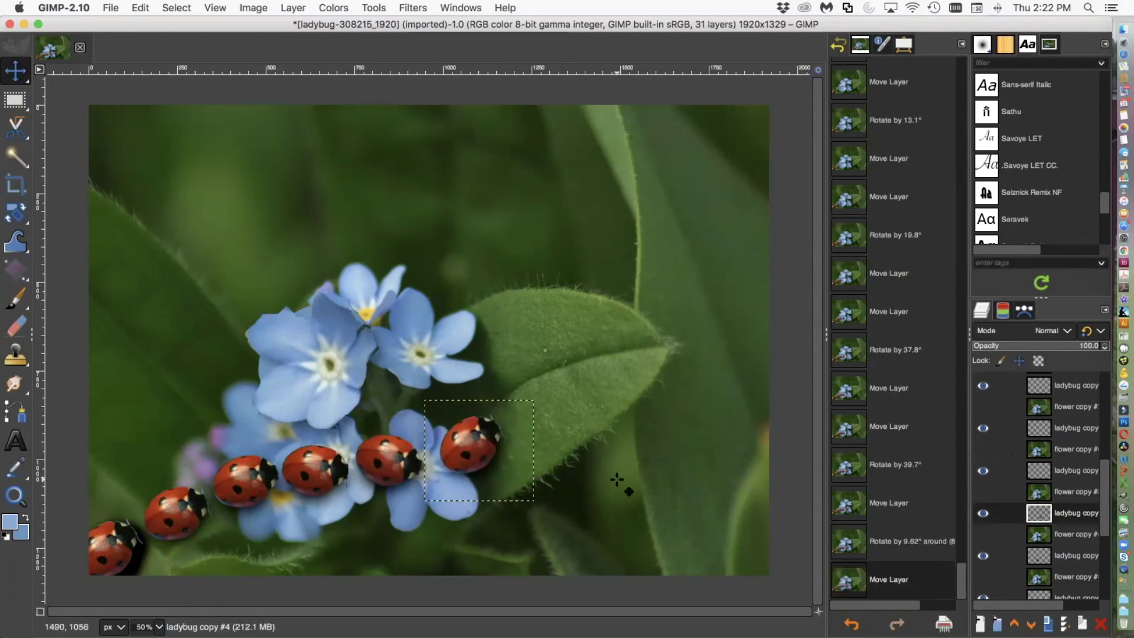
Rotate ladybug copy #4 by 46.52 degrees and shift it down and back in line with copy #3.
mouse_move(9, 216)
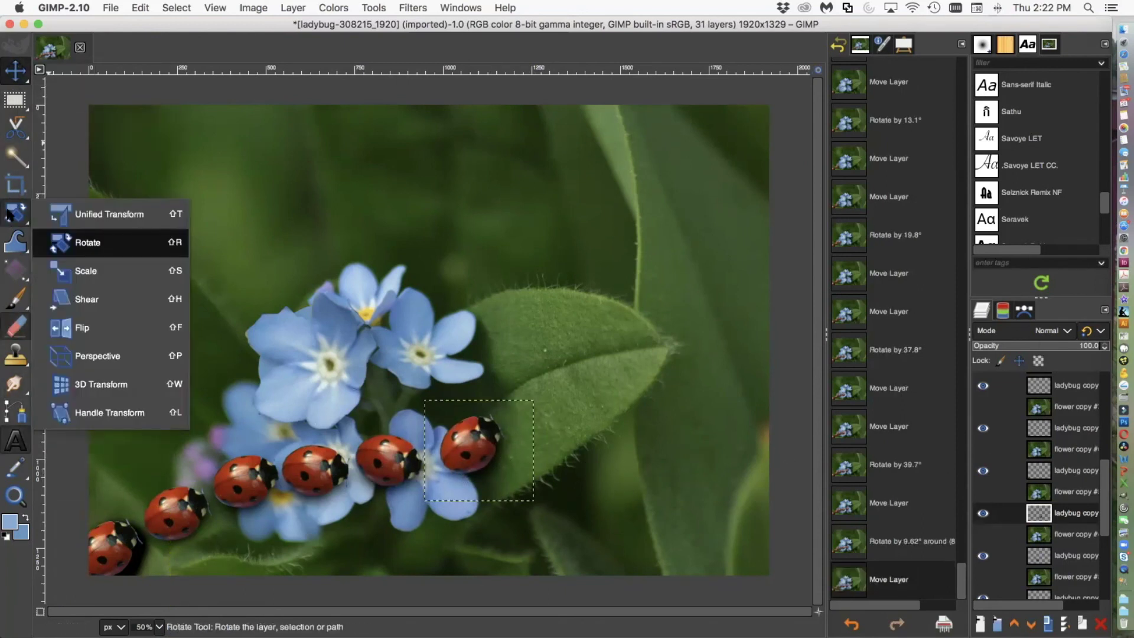
left_click(107, 243)
left_click_drag(432, 499, 408, 469)
mouse_move(16, 157)
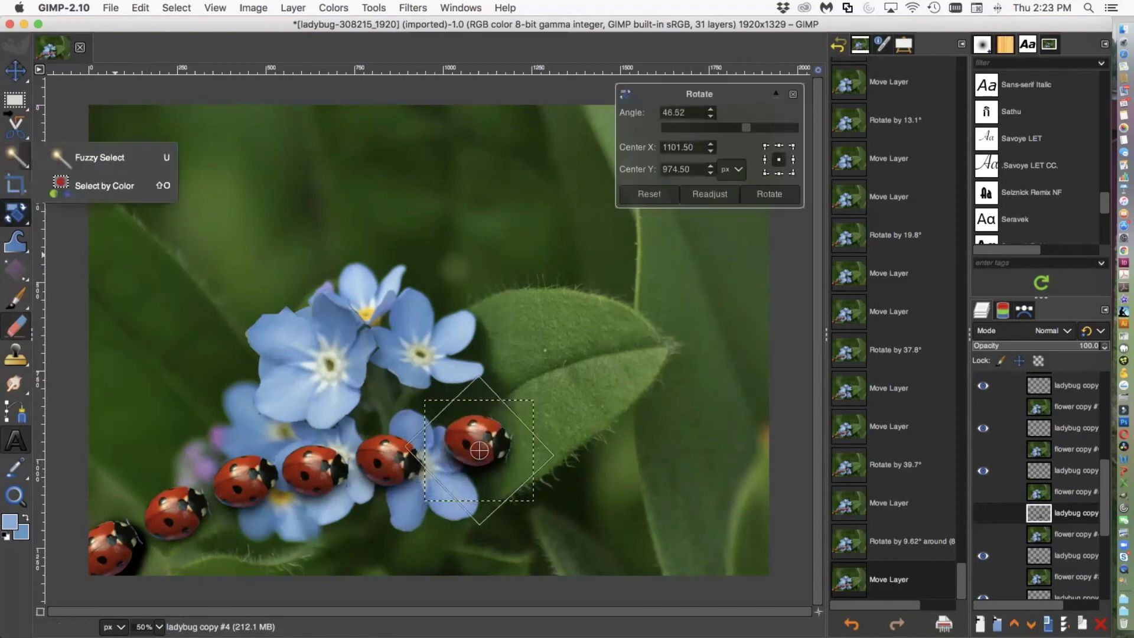
left_click(16, 71)
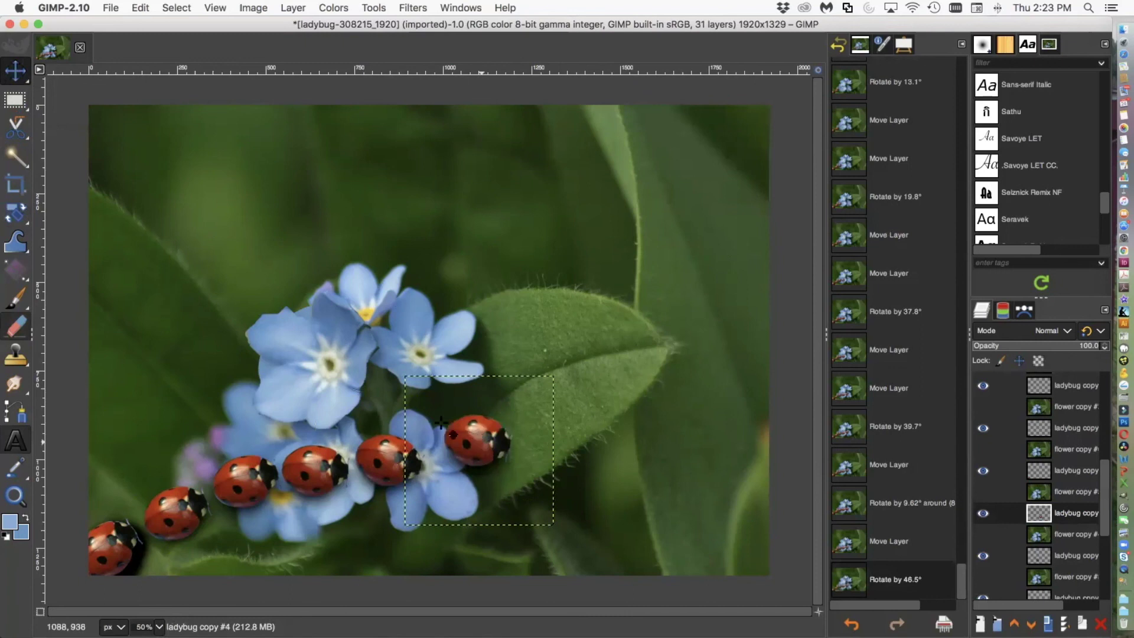
left_click_drag(463, 431, 442, 456)
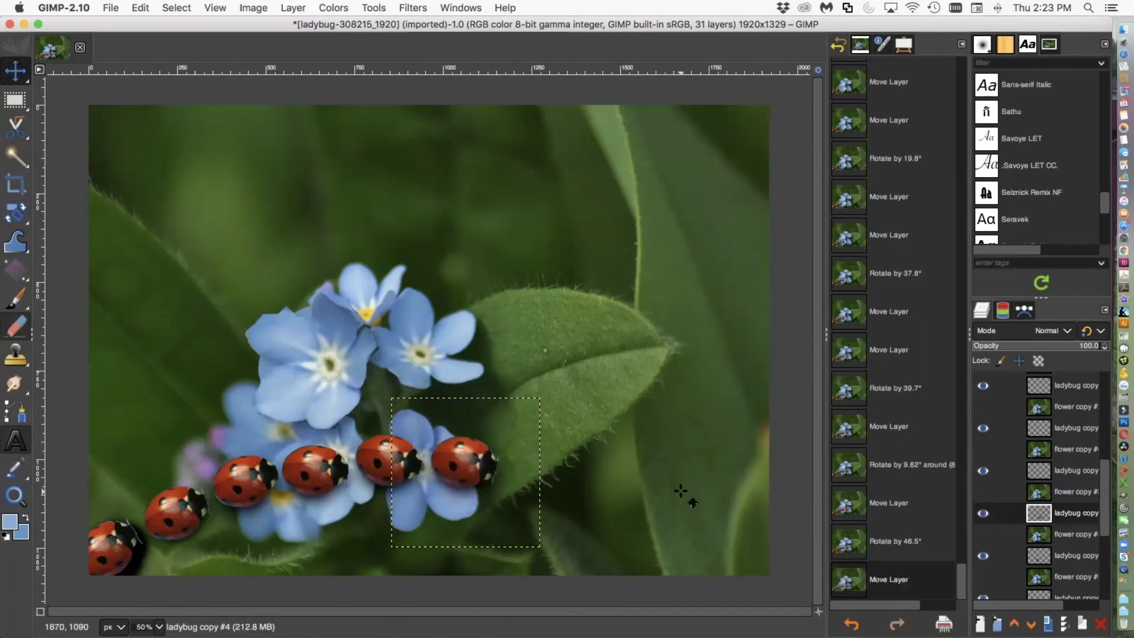
Position ladybug copy #5 ahead of copy #4 along the large leaf's lower edge, rotated by 28.1 degrees and level with the row.
left_click(1076, 471)
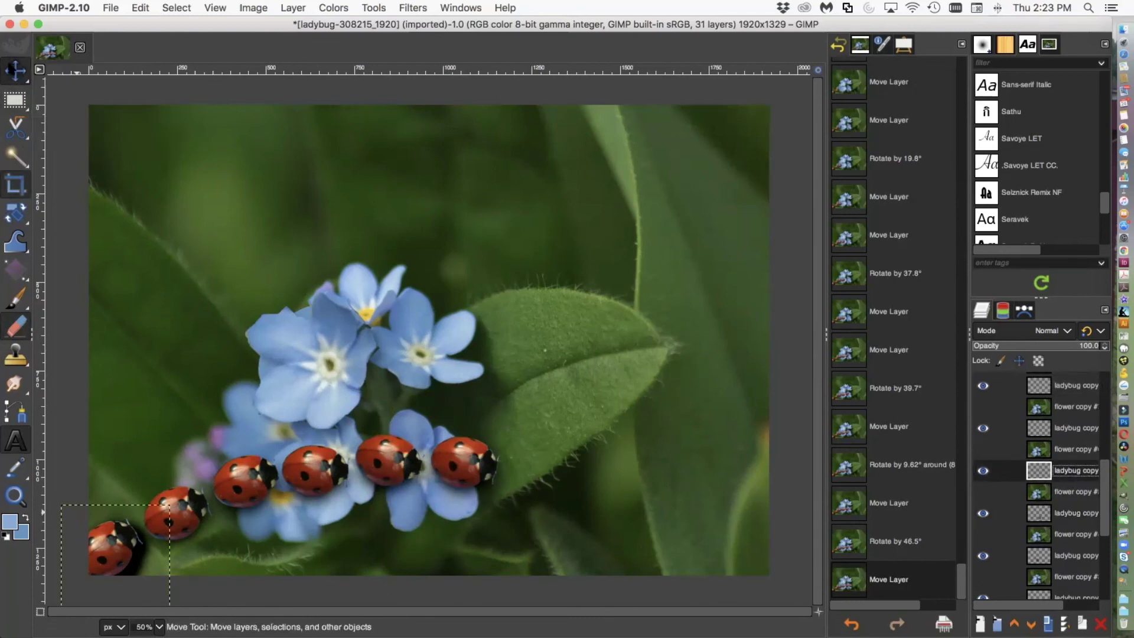
left_click_drag(111, 569, 545, 449)
left_click_drag(15, 212, 482, 475)
left_click(15, 70)
left_click_drag(545, 441, 544, 469)
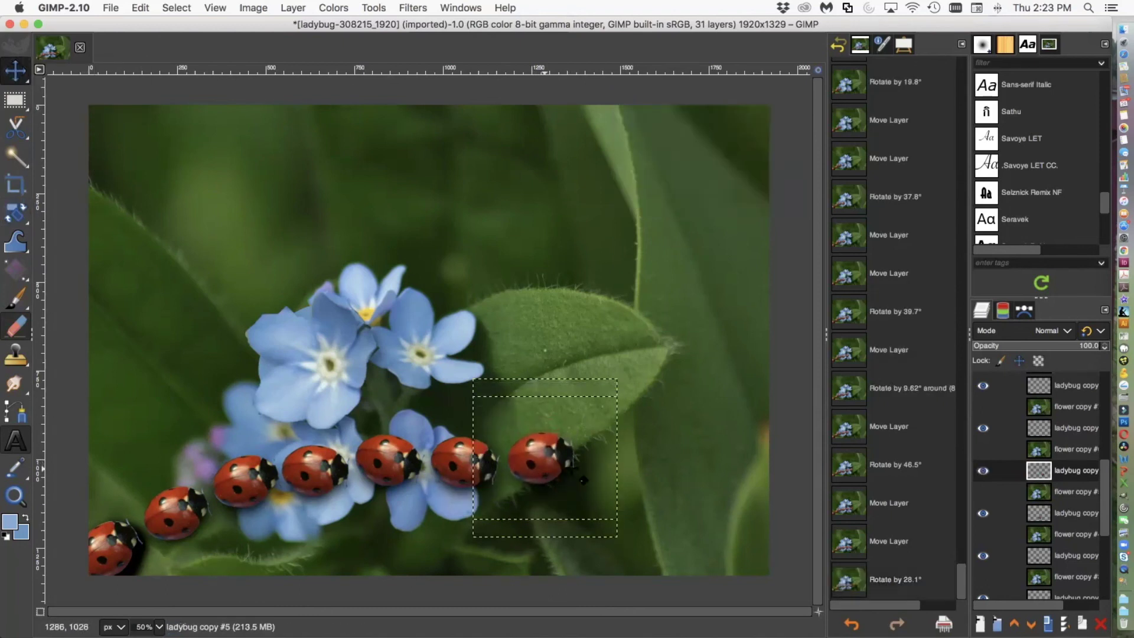
Position ladybug copy #6 ahead of copy #5, past the large leaf's lower edge, rotated by 25.76 degrees.
left_click(1071, 428)
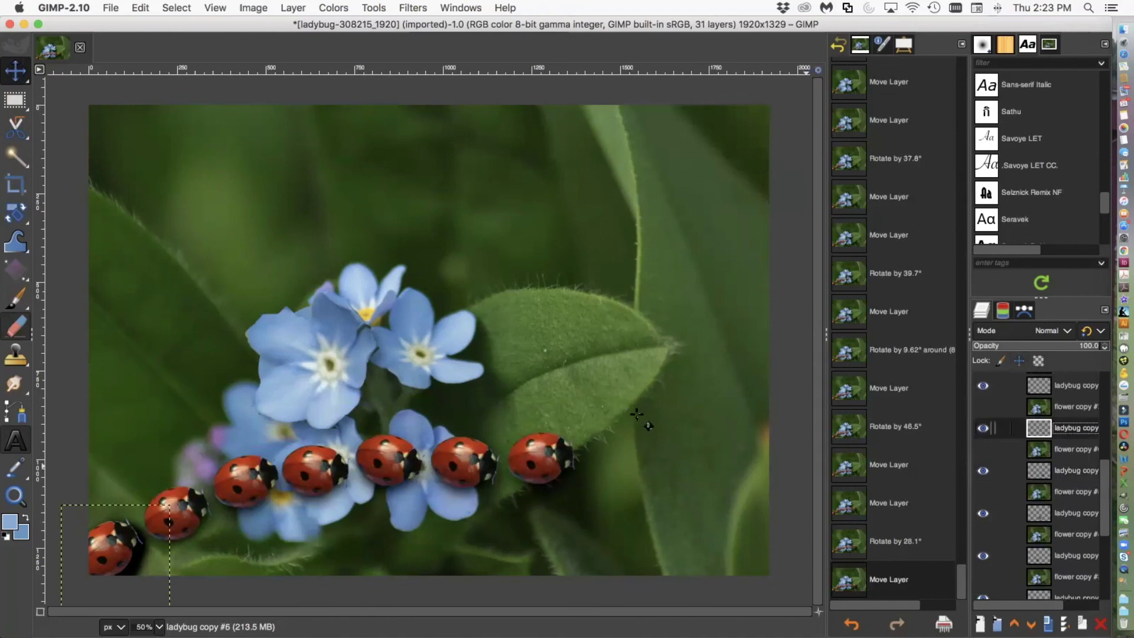
mouse_move(18, 162)
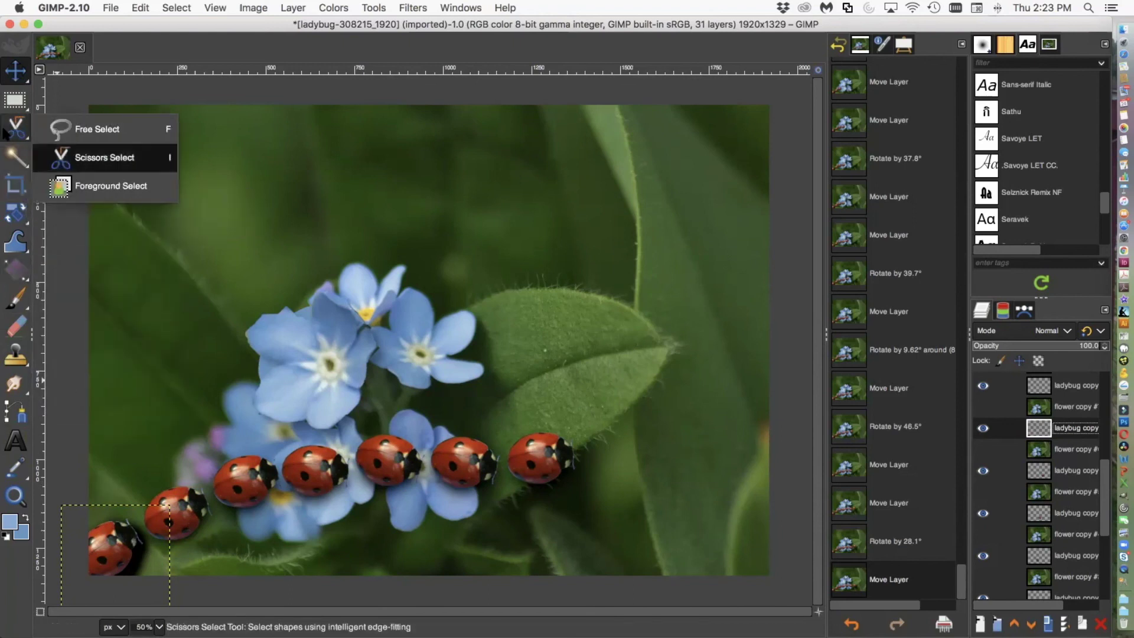
left_click_drag(110, 564, 621, 467)
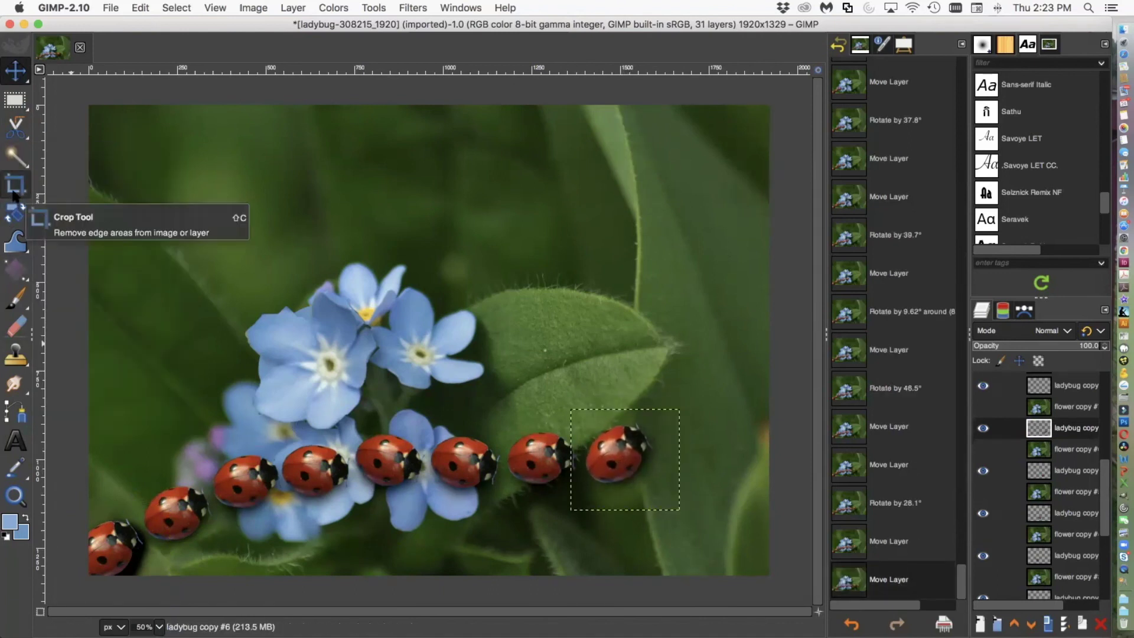
mouse_move(15, 213)
left_click(77, 212)
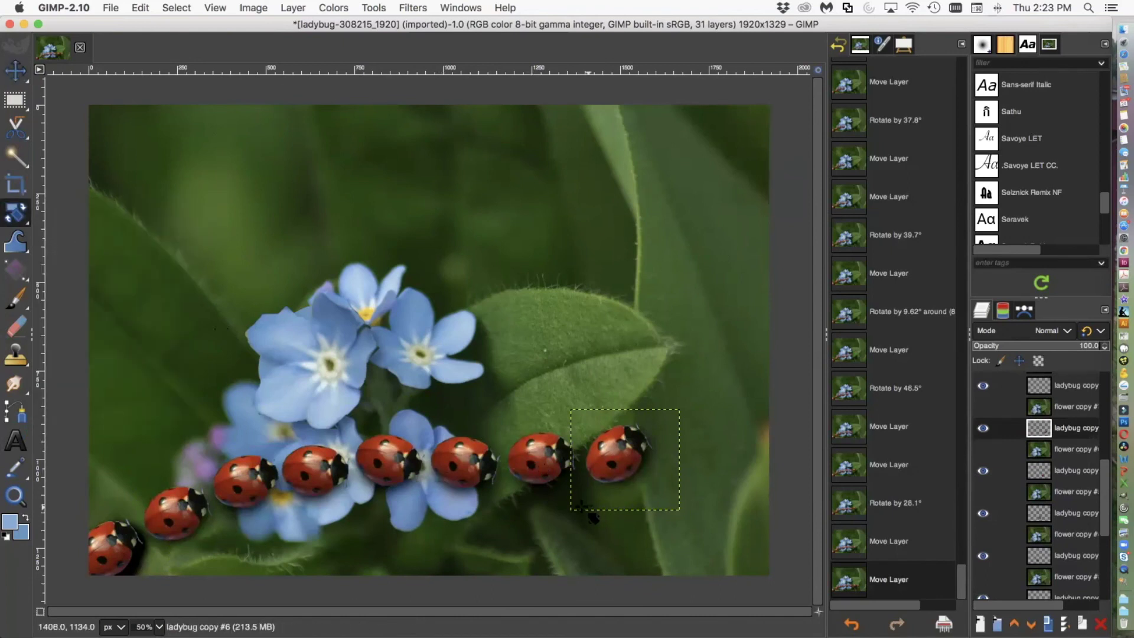
left_click_drag(578, 515, 558, 480)
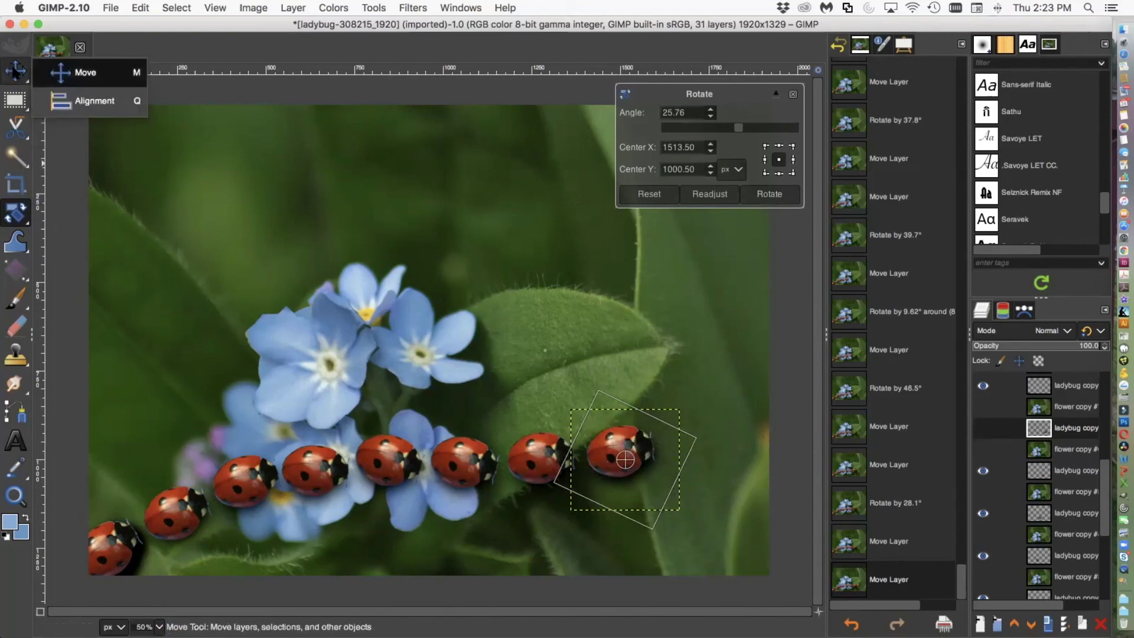
left_click(14, 71)
left_click_drag(629, 455, 622, 461)
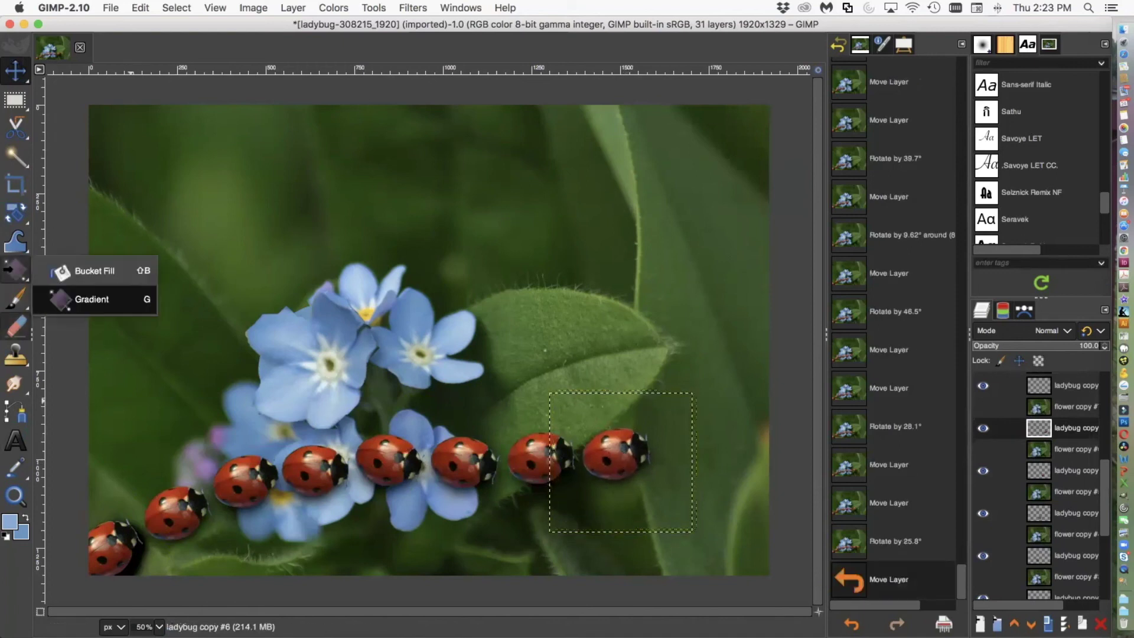
Rotate ladybug copy #6 by -9.69 degrees to tilt its head back upward.
mouse_move(11, 204)
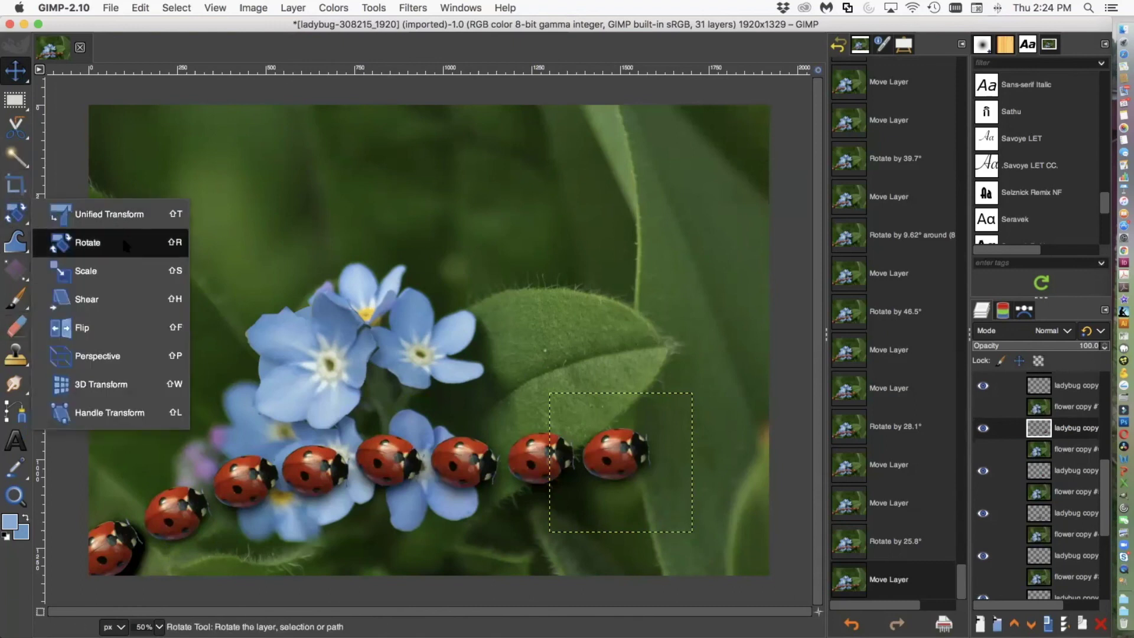
left_click(122, 242)
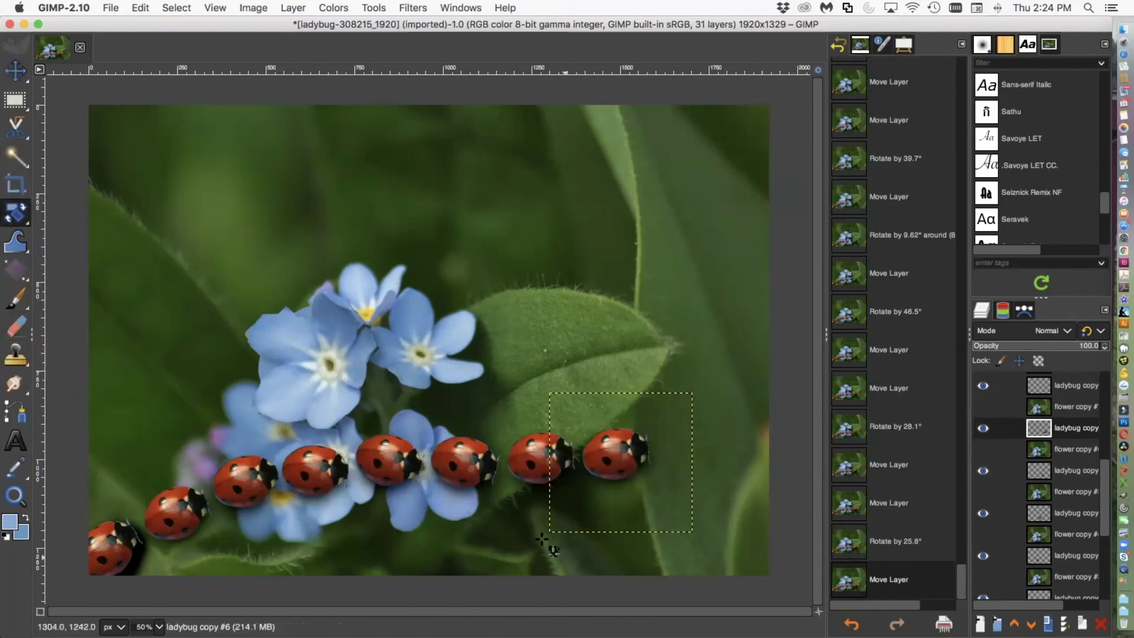
left_click_drag(552, 535, 582, 542)
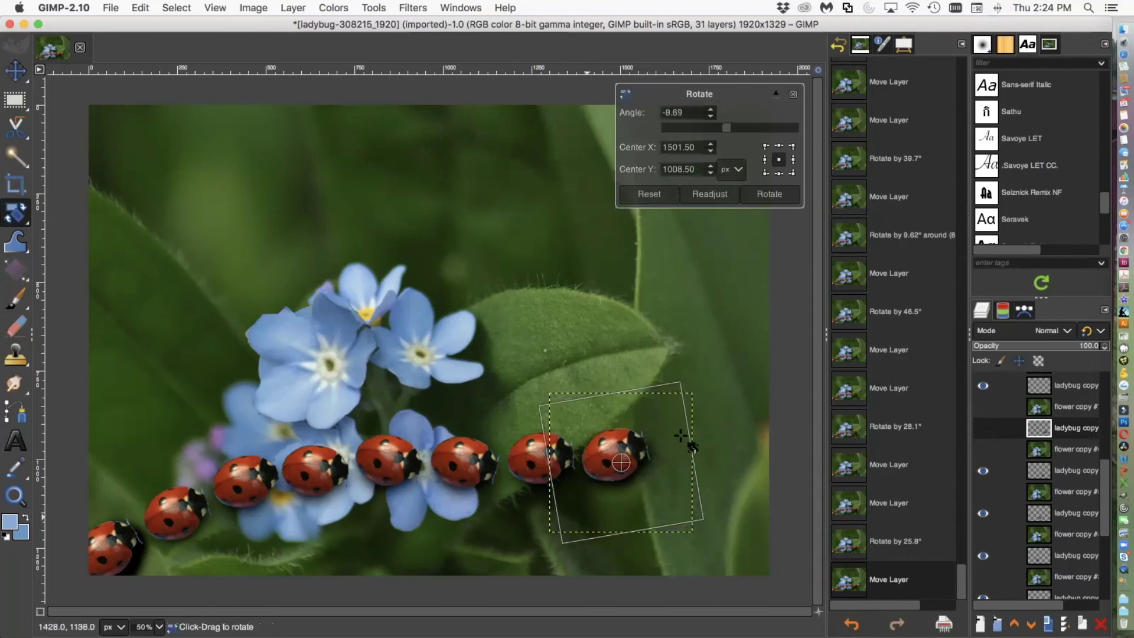
left_click(777, 193)
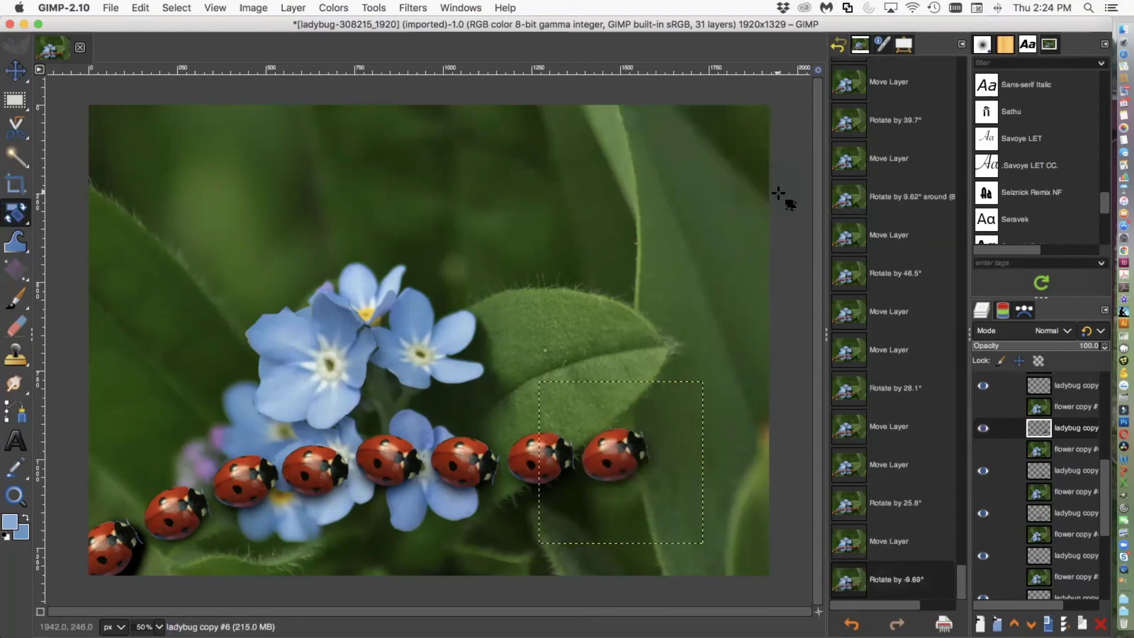
Position ladybug copy #7 ahead of and above copy #6, just below the large leaf's tip, rotated by -9.84 degrees.
left_click(1060, 393)
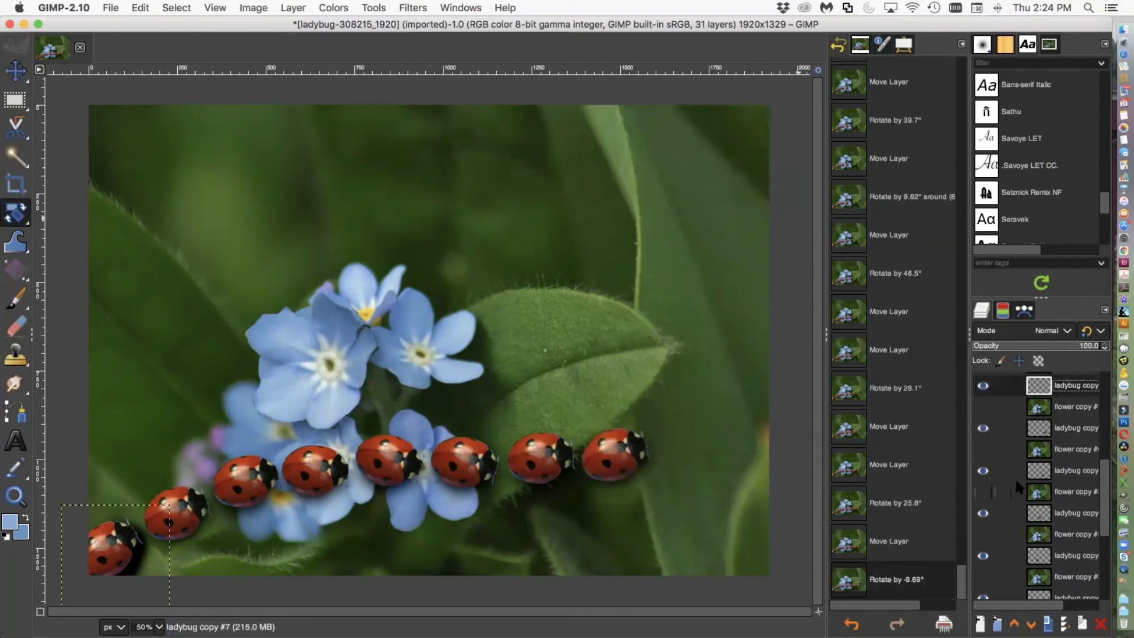
left_click(16, 72)
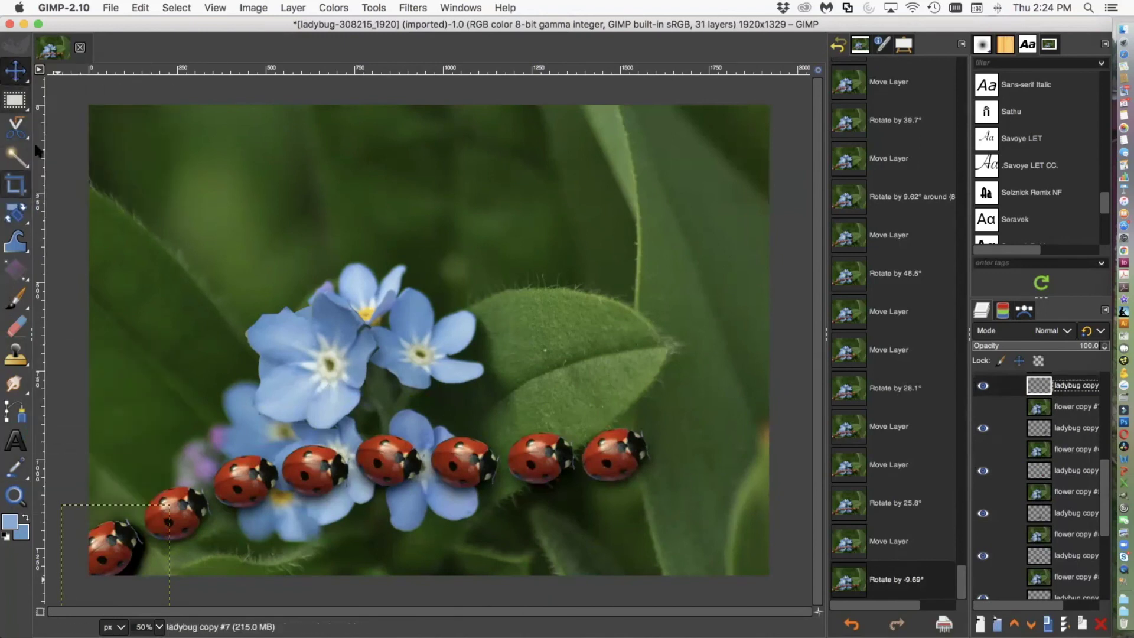
left_click_drag(116, 553, 687, 419)
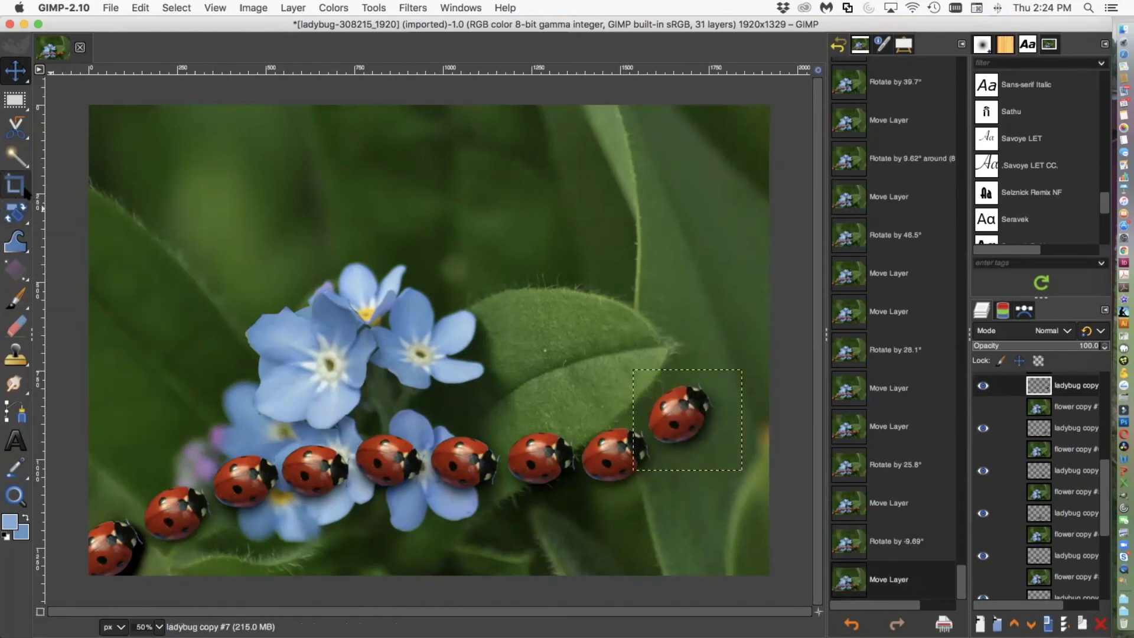
mouse_move(16, 210)
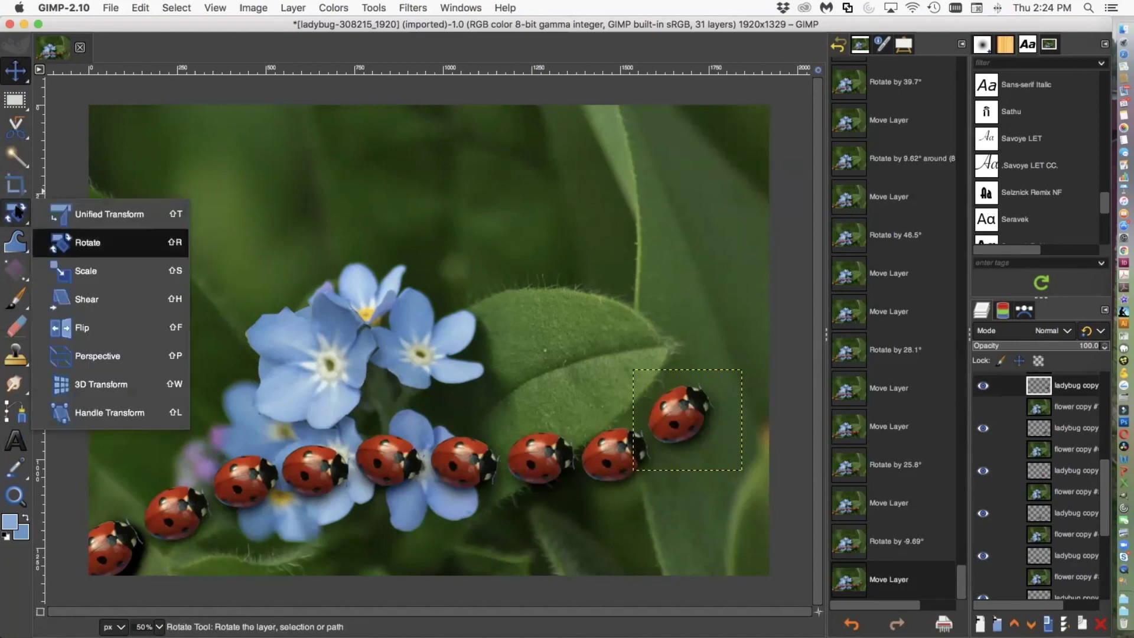
left_click(82, 242)
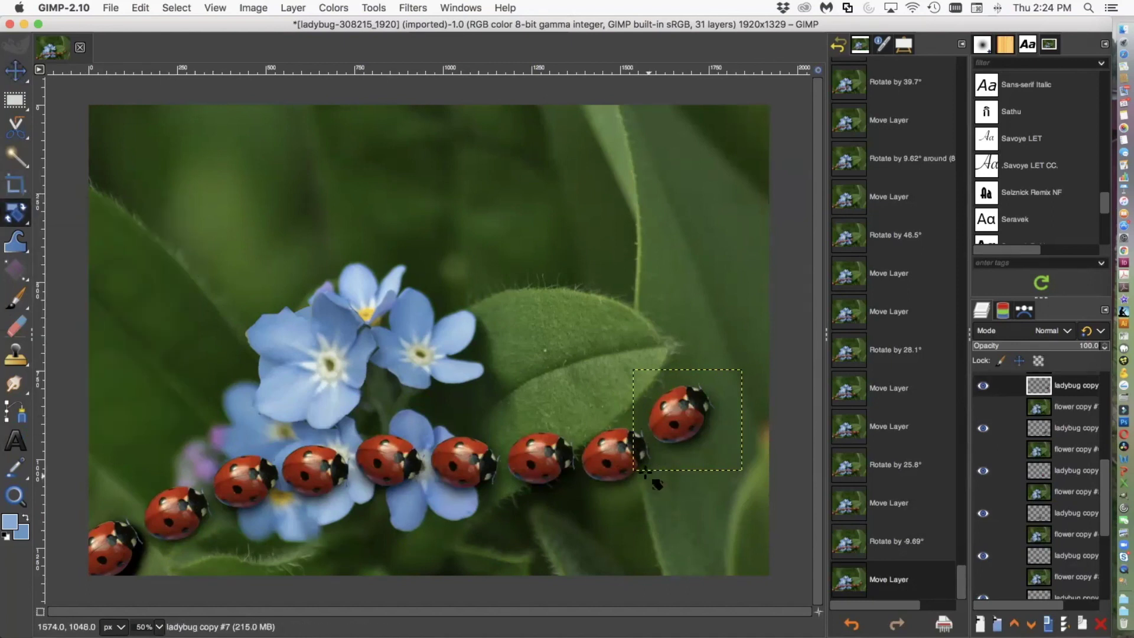
left_click_drag(656, 479, 664, 481)
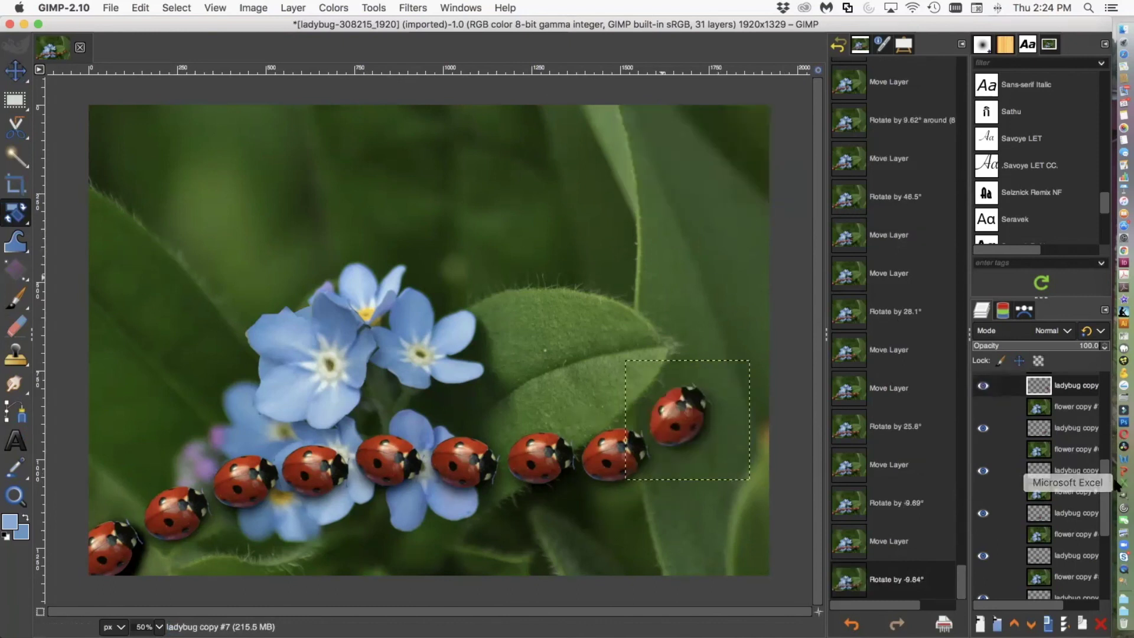
Position ladybug copy #8 above copy #7 beside the large leaf's tip and rotate it by -71.52 degrees to head upward.
left_click_drag(1108, 481, 1107, 447)
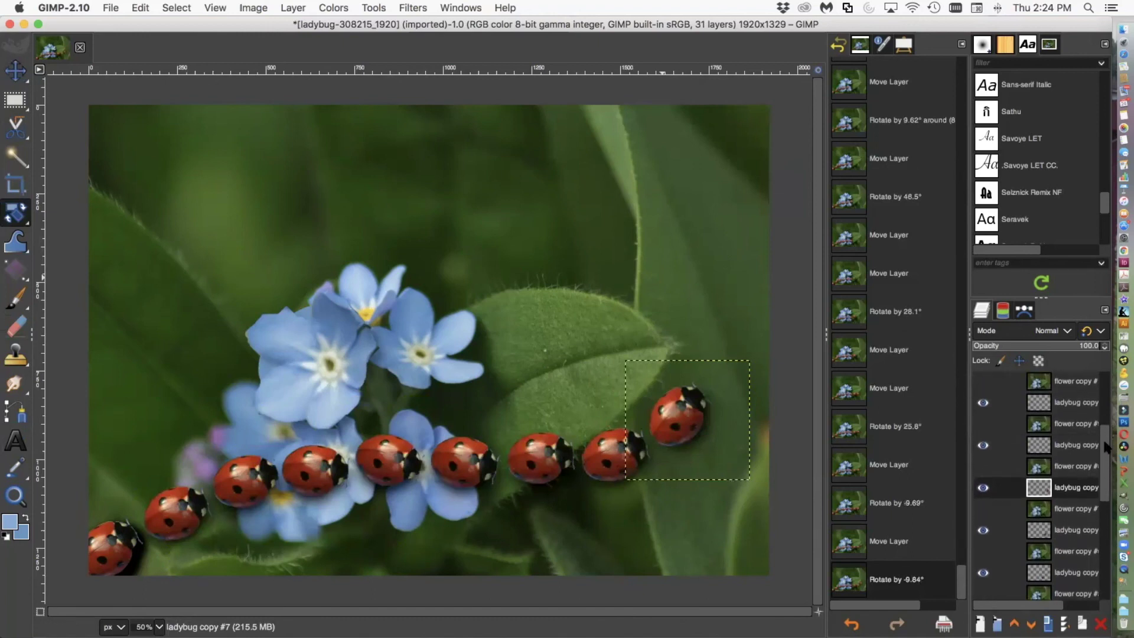
left_click(1074, 449)
mouse_move(8, 61)
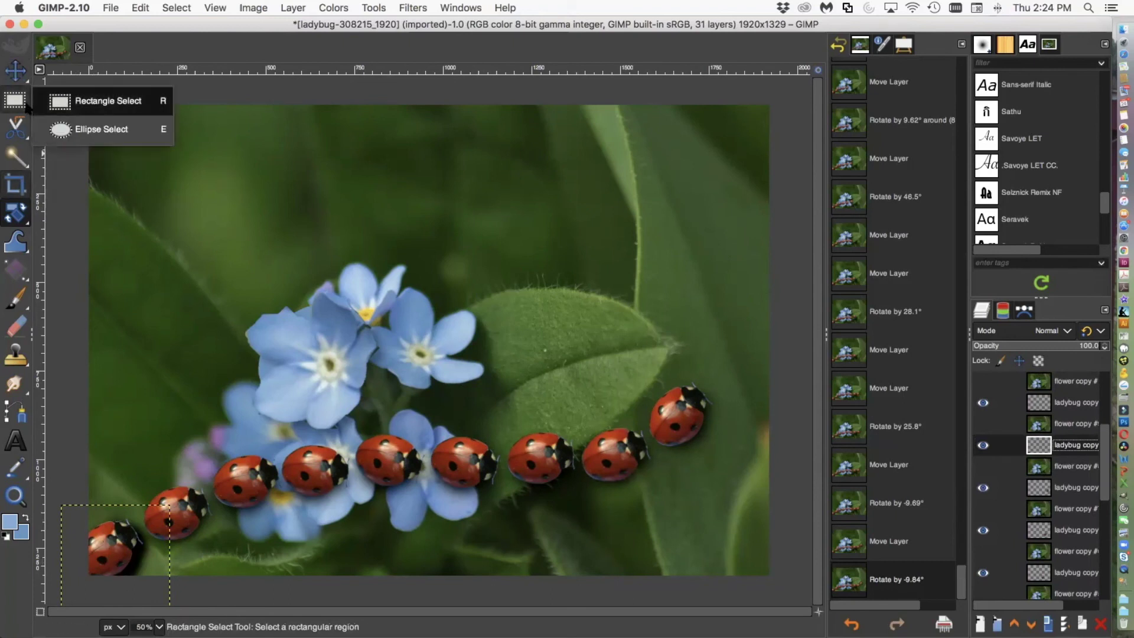
left_click(15, 71)
left_click_drag(135, 543, 717, 346)
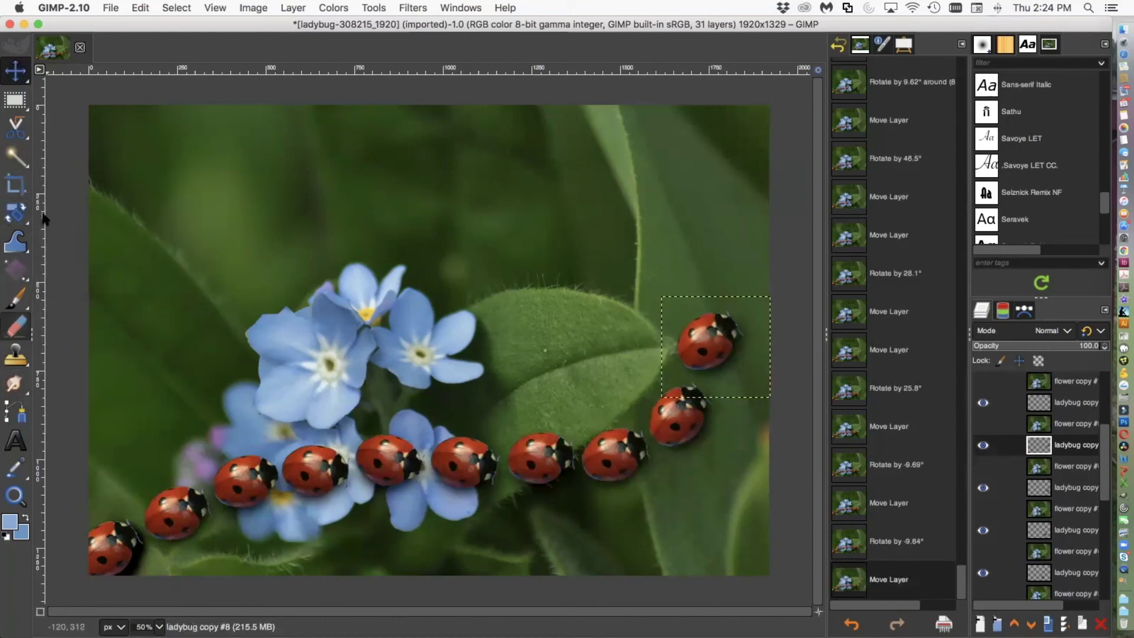
mouse_move(15, 212)
left_click(90, 243)
left_click_drag(685, 399, 772, 413)
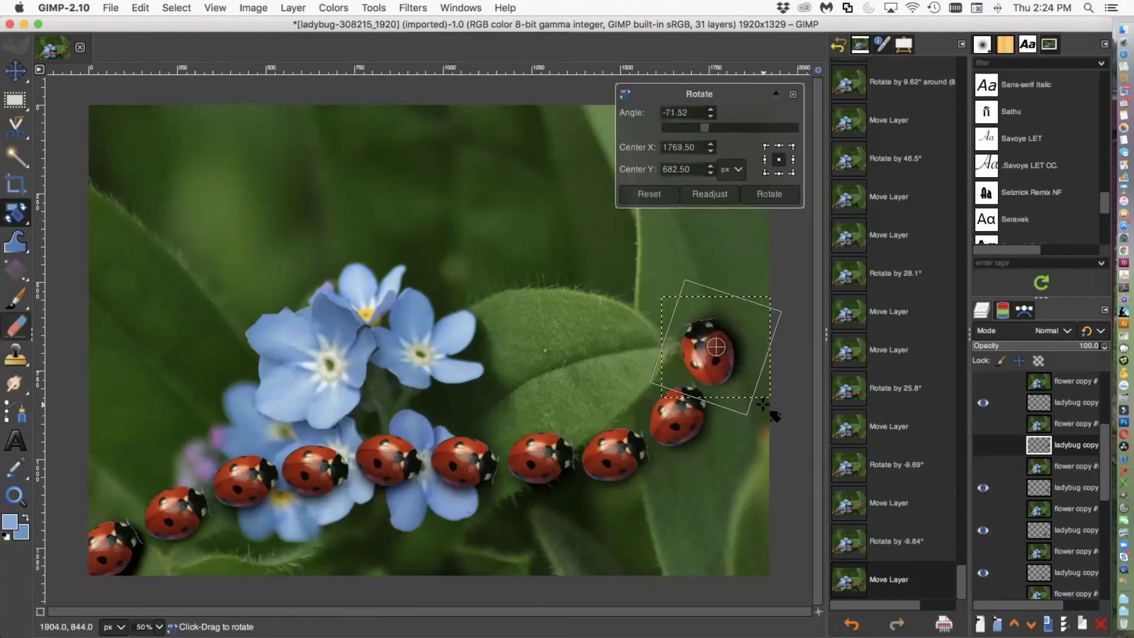
left_click(762, 195)
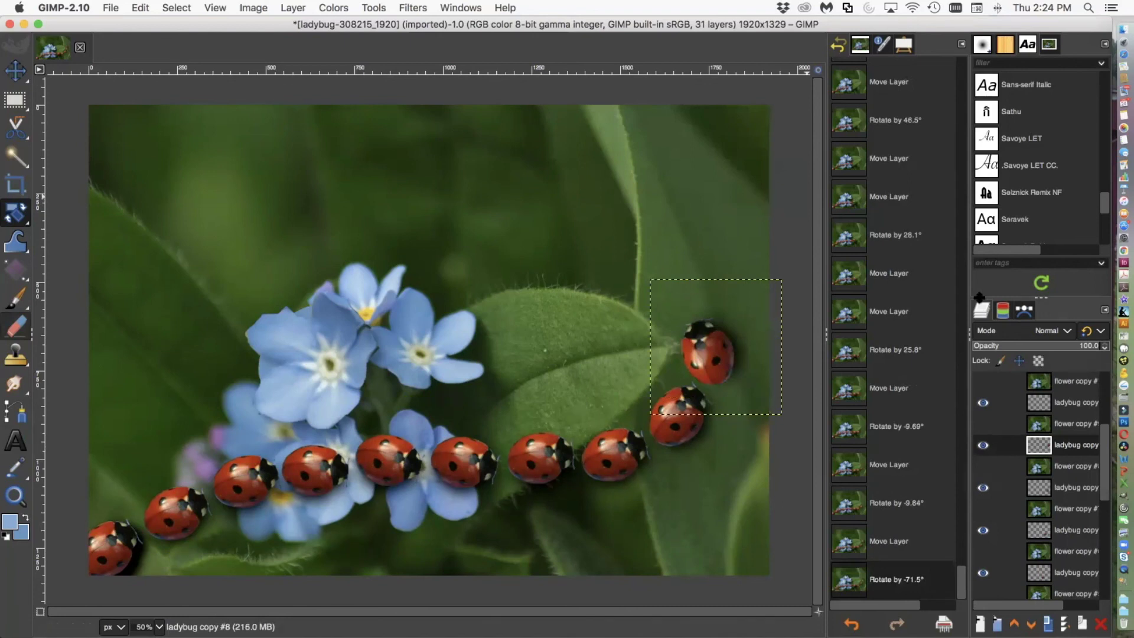
Place ladybug copy #9 above the large leaf's tip, rotated by -96.32 degrees, and shift it slightly toward copy #8.
left_click(1074, 403)
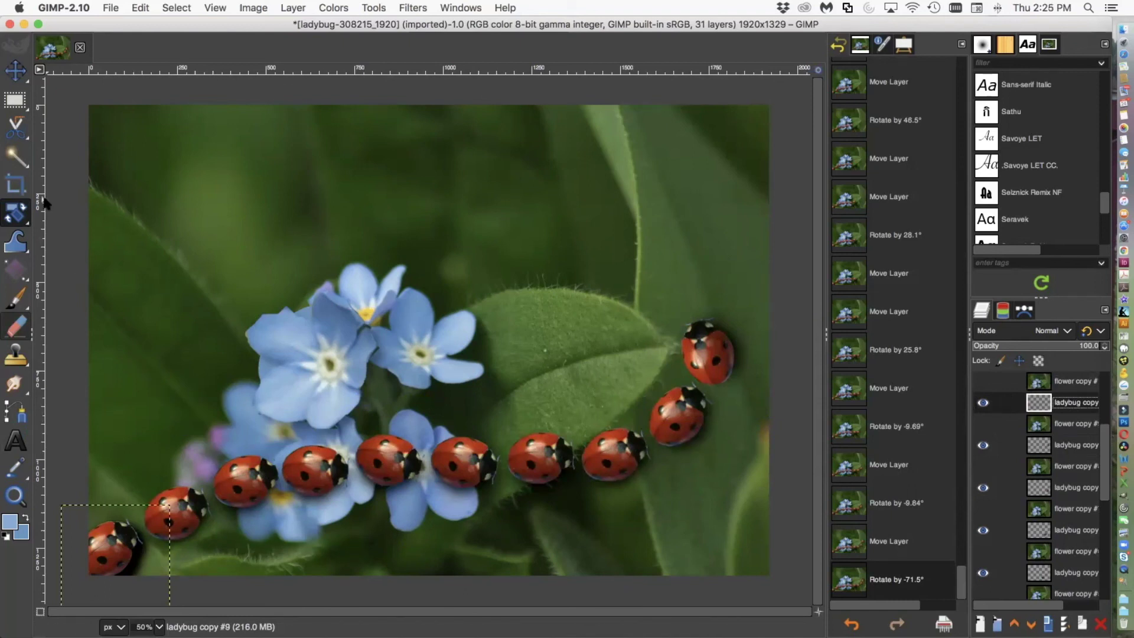
left_click(15, 71)
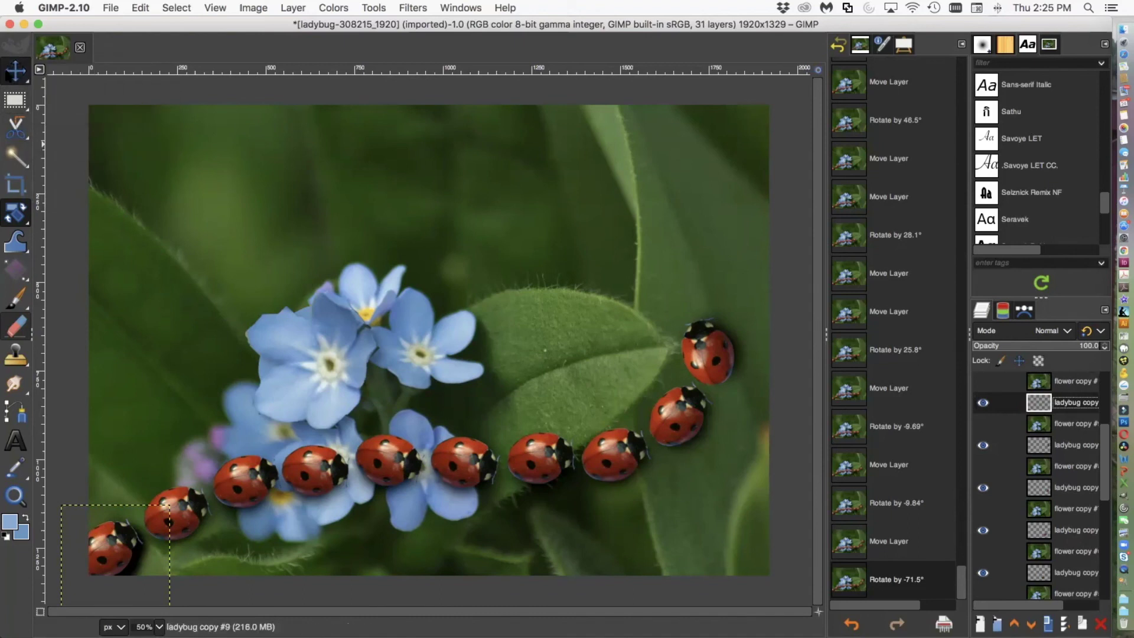
left_click_drag(116, 551, 662, 268)
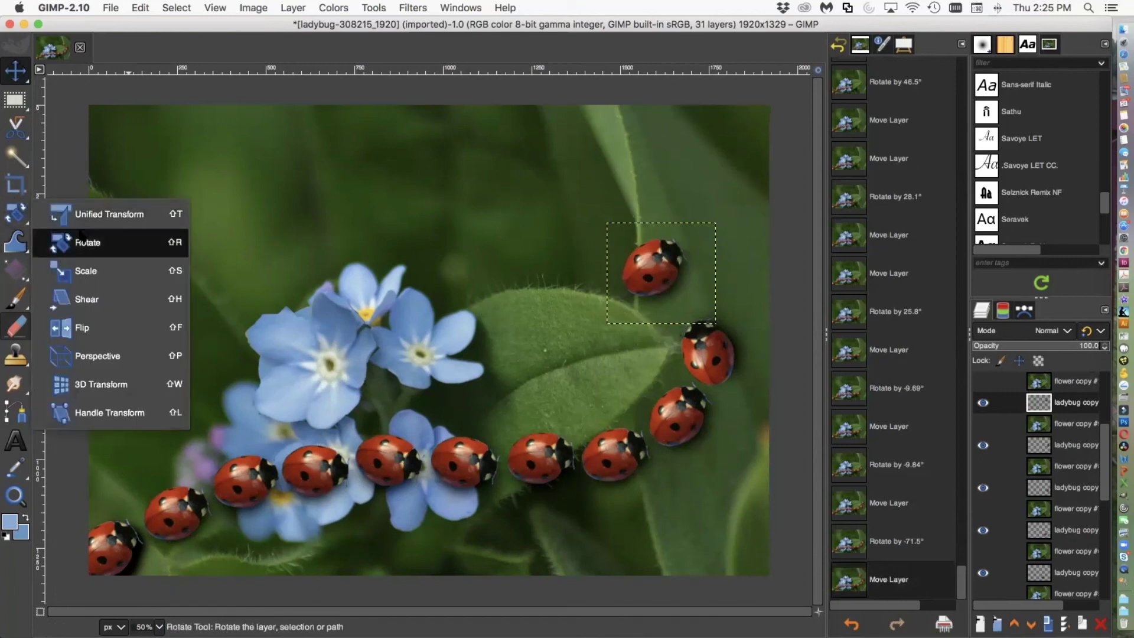
left_click(107, 241)
left_click_drag(625, 323, 653, 288)
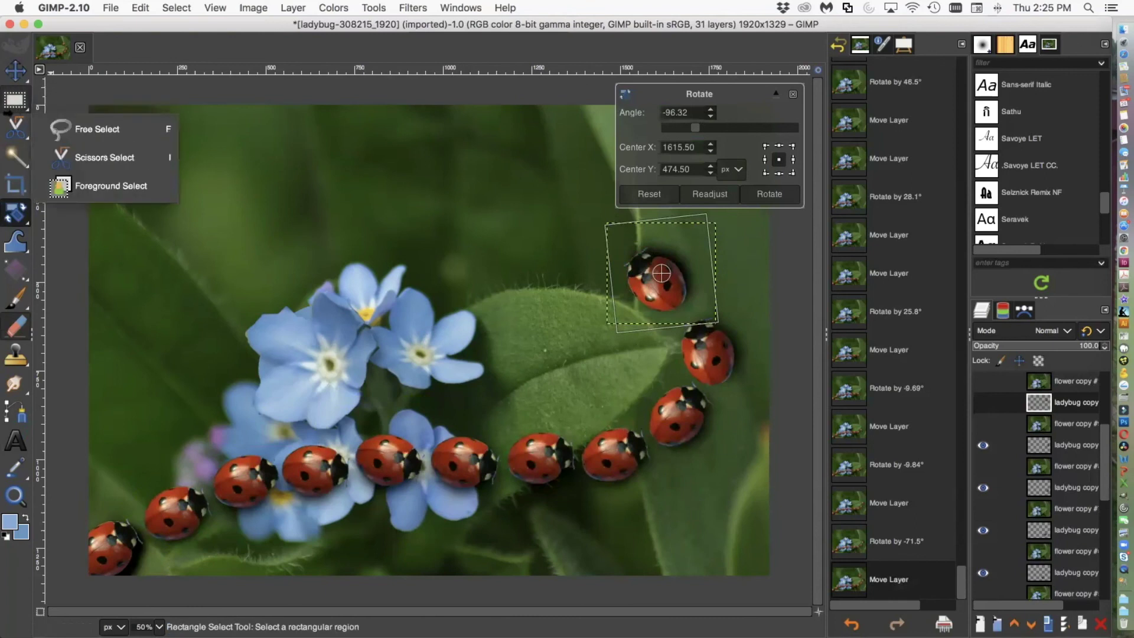
left_click(16, 70)
left_click_drag(667, 282, 678, 290)
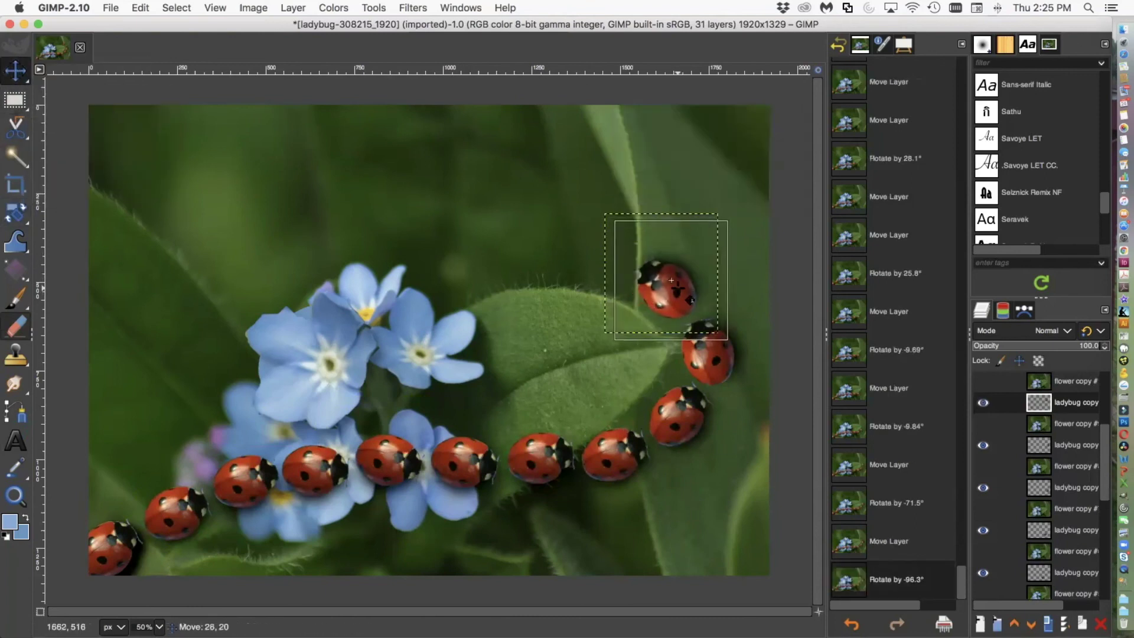
Position ladybug copy #10 ahead of copy #9 above the large leaf, rotated by -99.08 degrees and spaced clear of copy #9.
left_click_drag(1111, 461, 1114, 407)
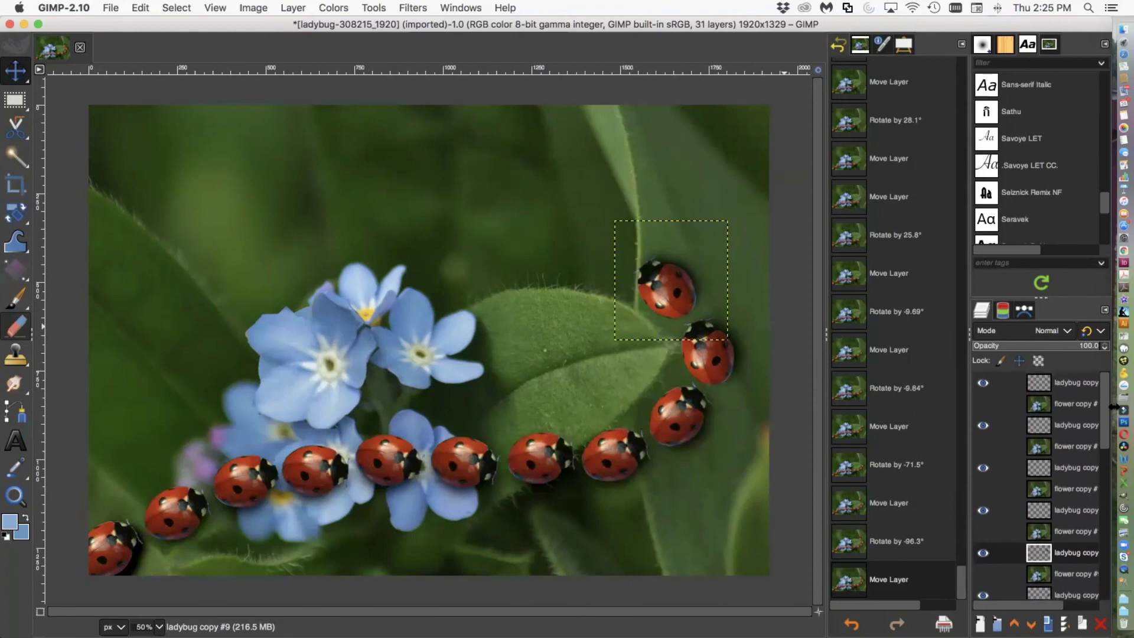
left_click(1076, 511)
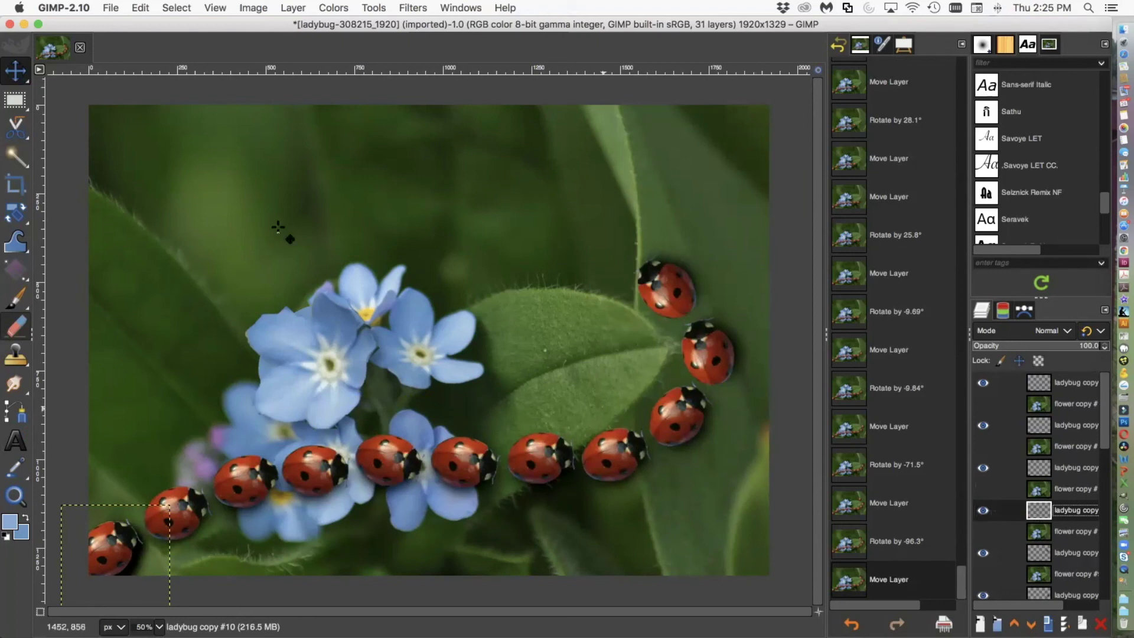
left_click_drag(112, 543, 617, 227)
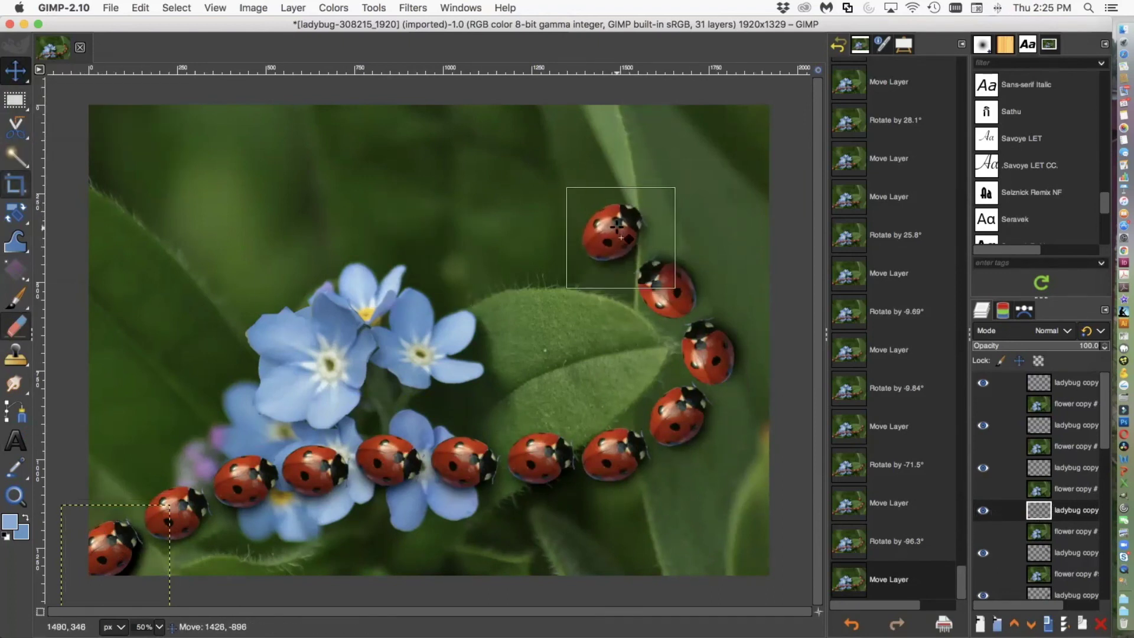
mouse_move(15, 212)
left_click(77, 242)
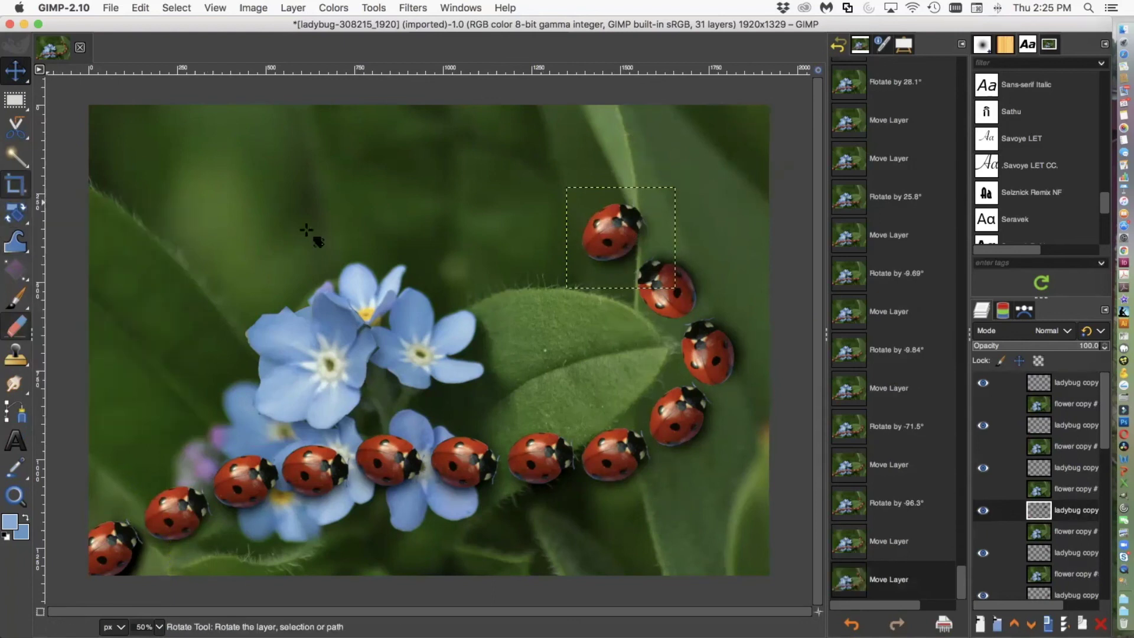
left_click_drag(615, 295, 701, 273)
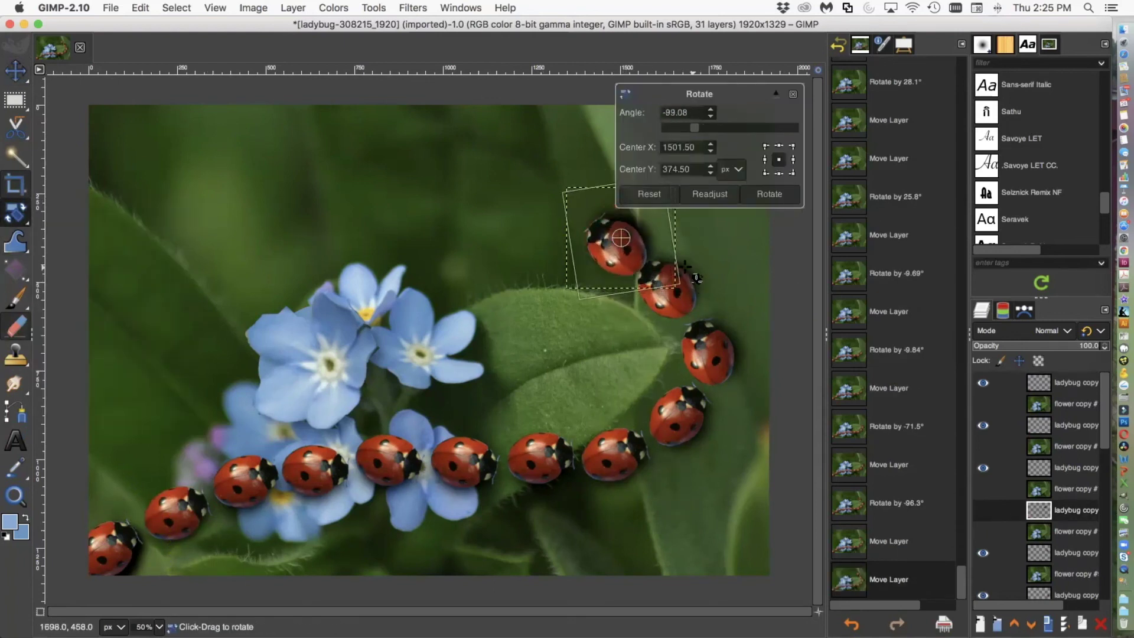
left_click(15, 71)
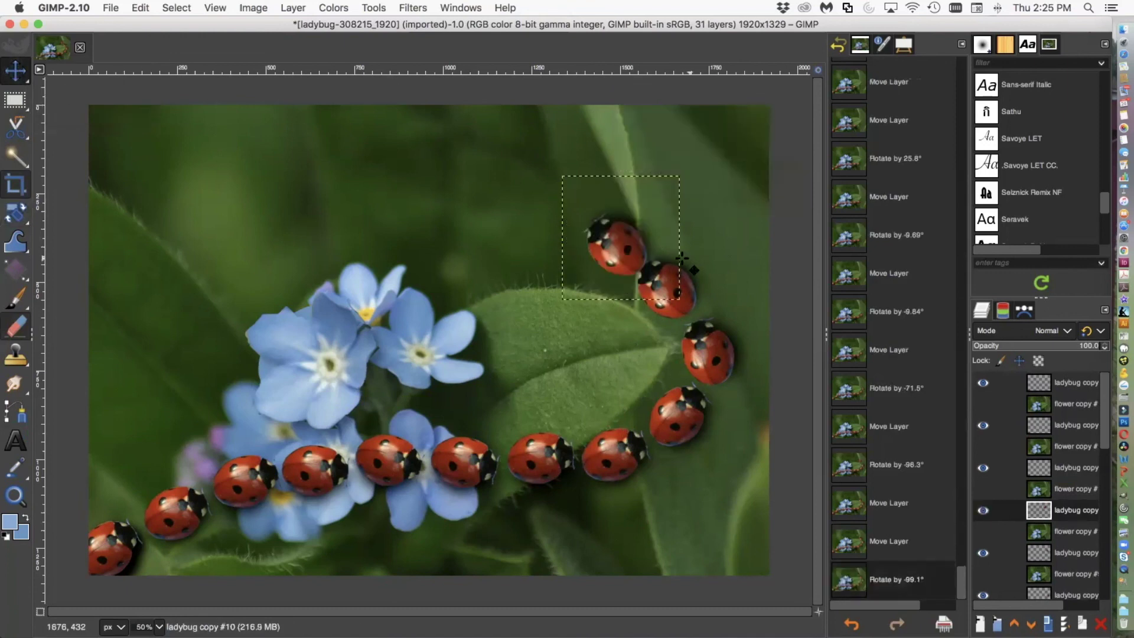
mouse_move(640, 268)
left_mouse_down()
mouse_move(615, 264)
mouse_move(624, 267)
left_mouse_up()
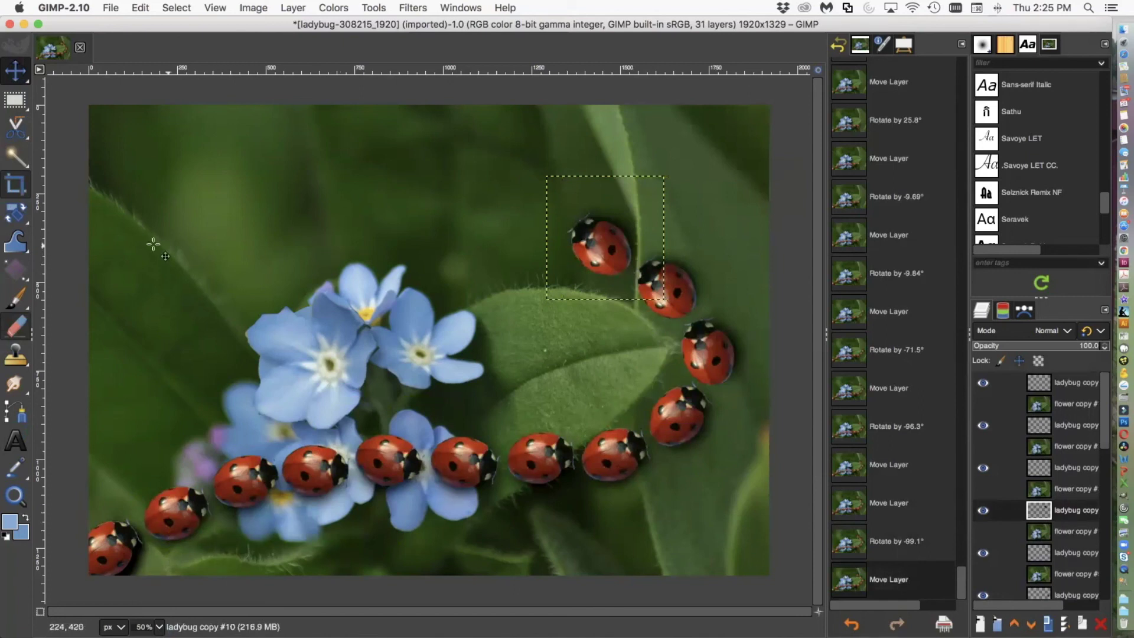
Rotate ladybug copy #10 by a further -11.63 degrees.
left_click(15, 213)
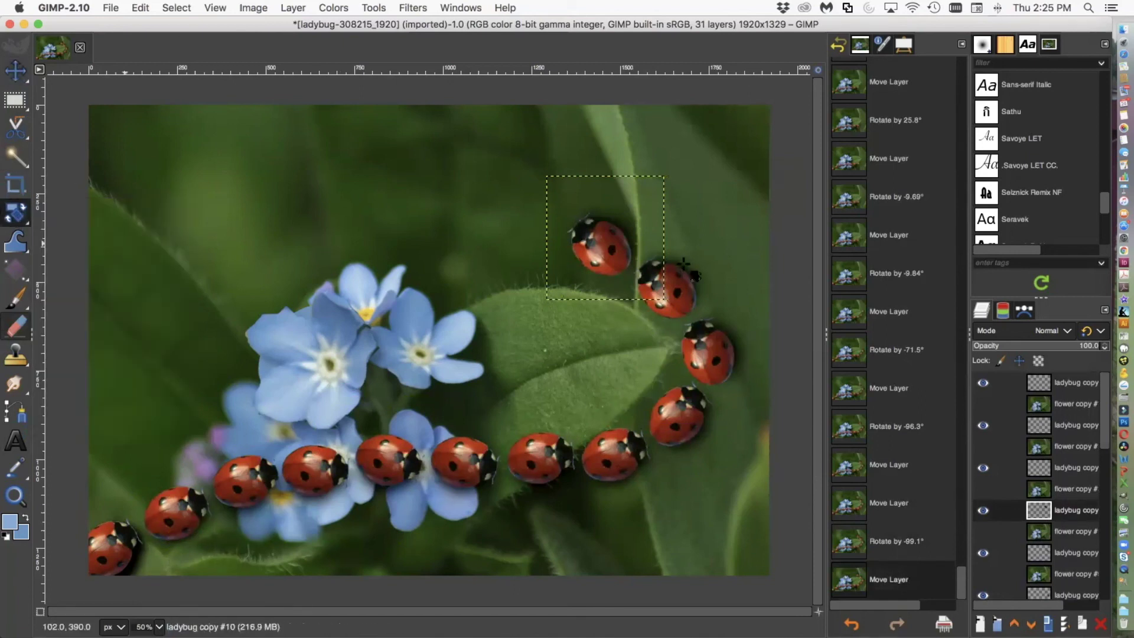
left_click_drag(661, 298, 672, 289)
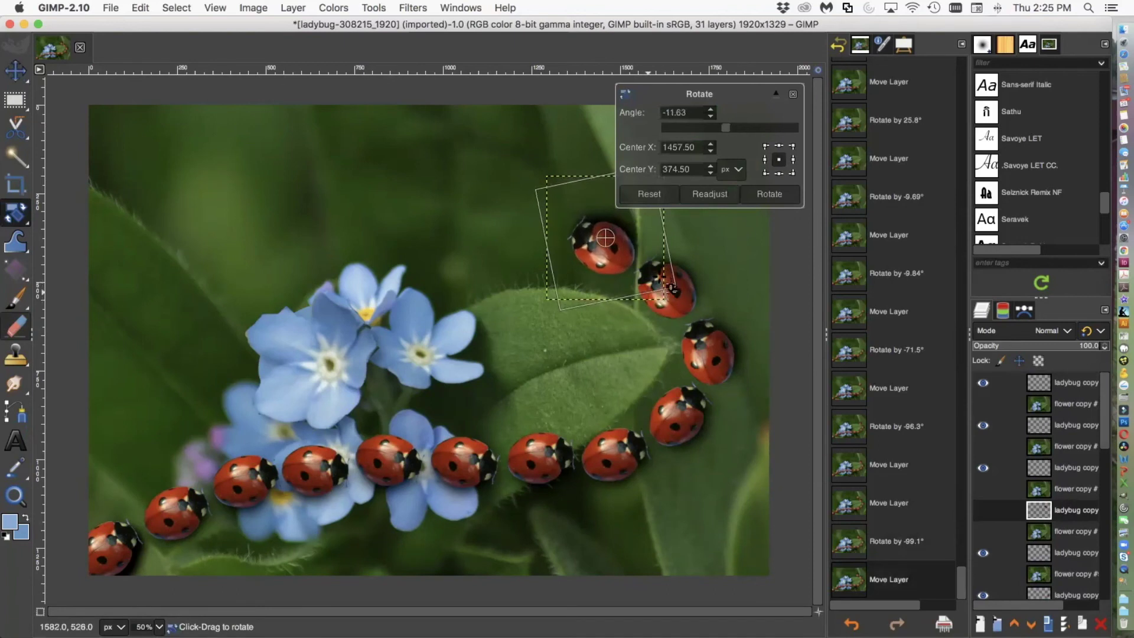
left_click(777, 193)
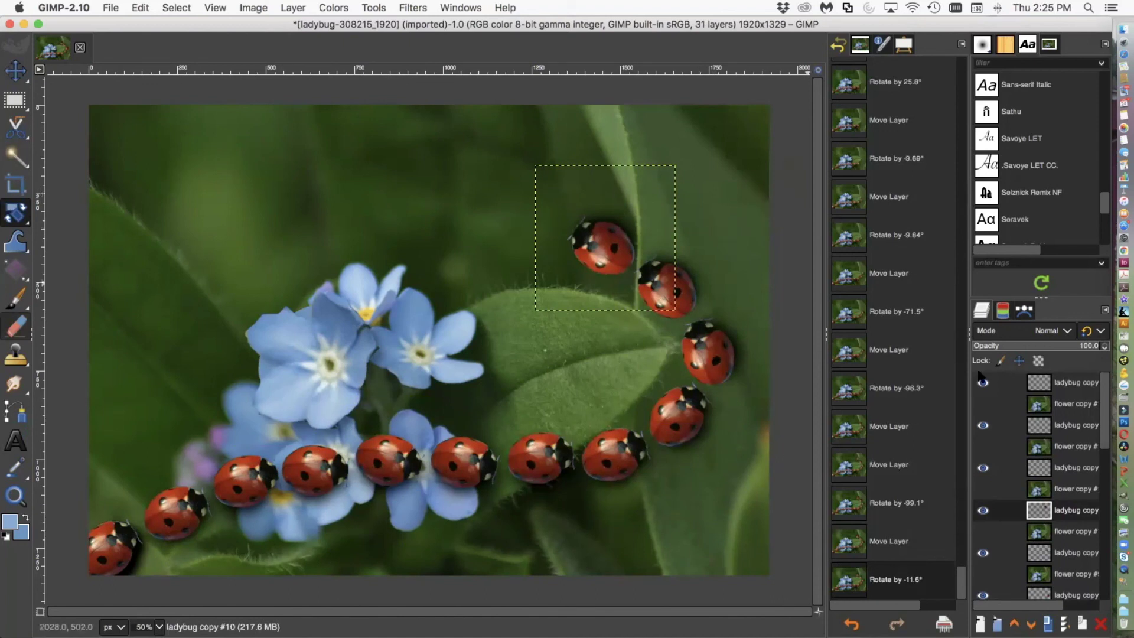
Position ladybug copy #11 ahead of copy #10 along the upper path, rotated by -104.41 degrees and shifted slightly away from copy #10.
left_click(1072, 468)
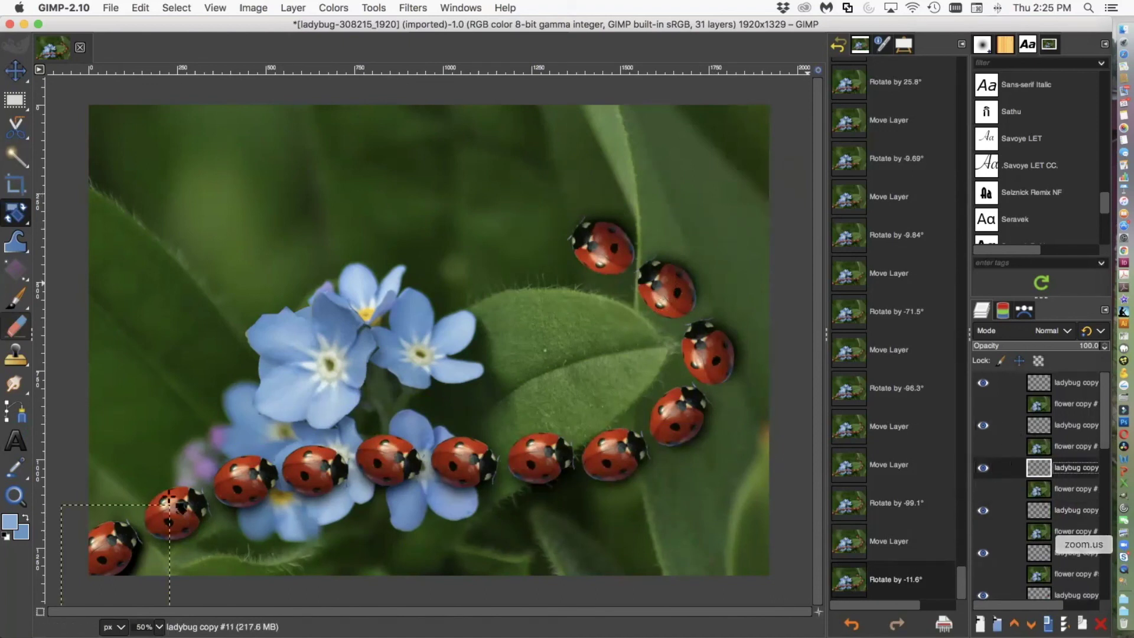
mouse_move(24, 72)
left_click_drag(184, 490, 538, 206)
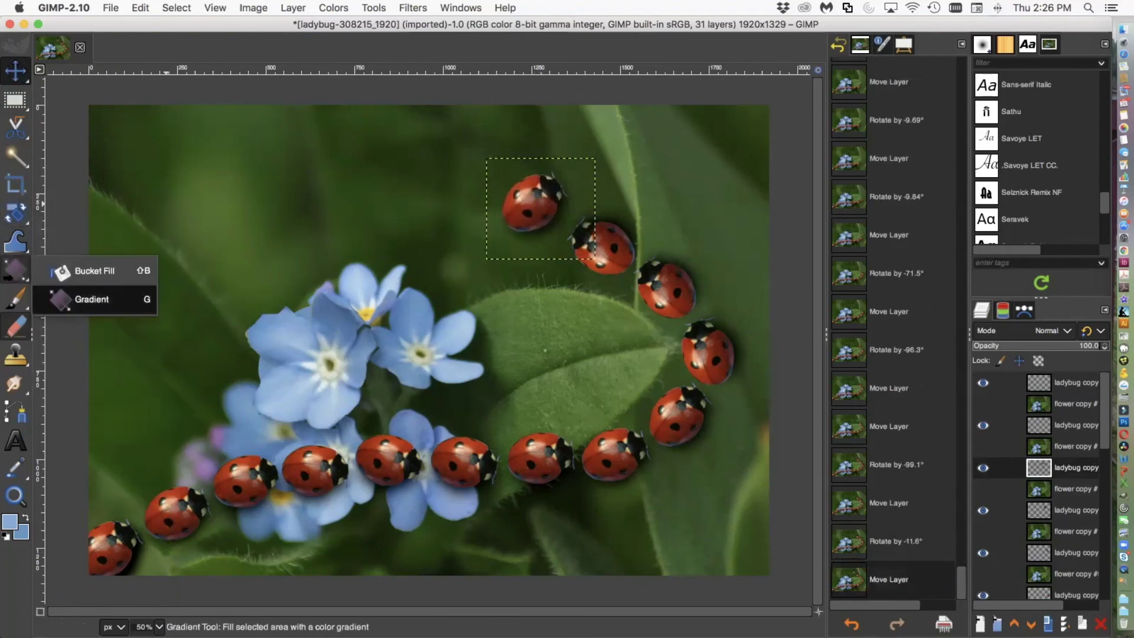
mouse_move(21, 151)
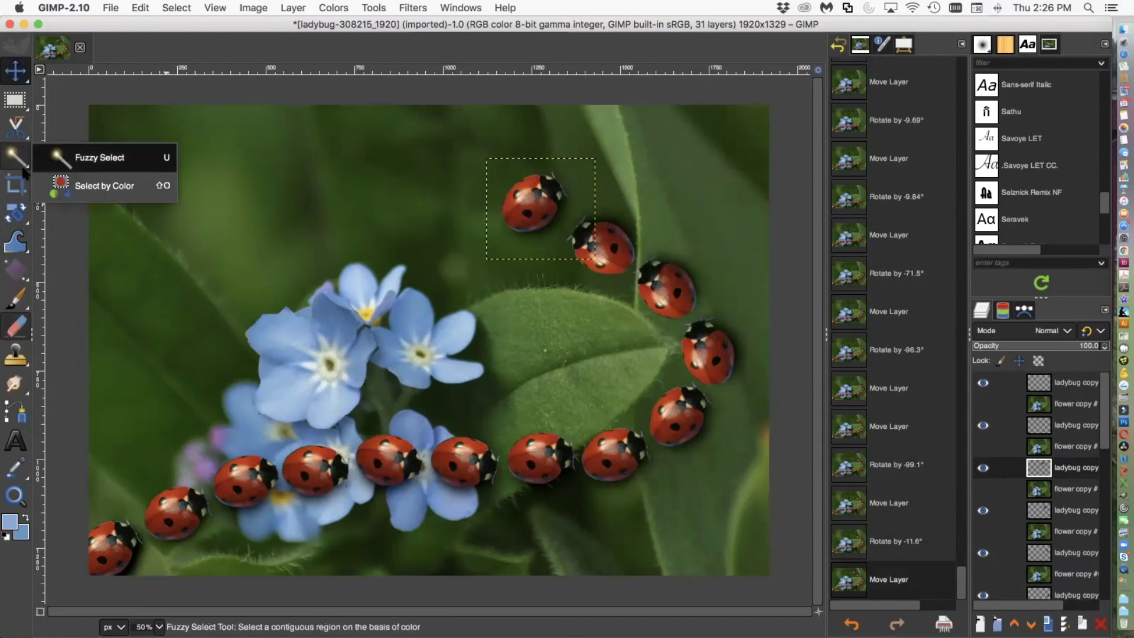
mouse_move(27, 218)
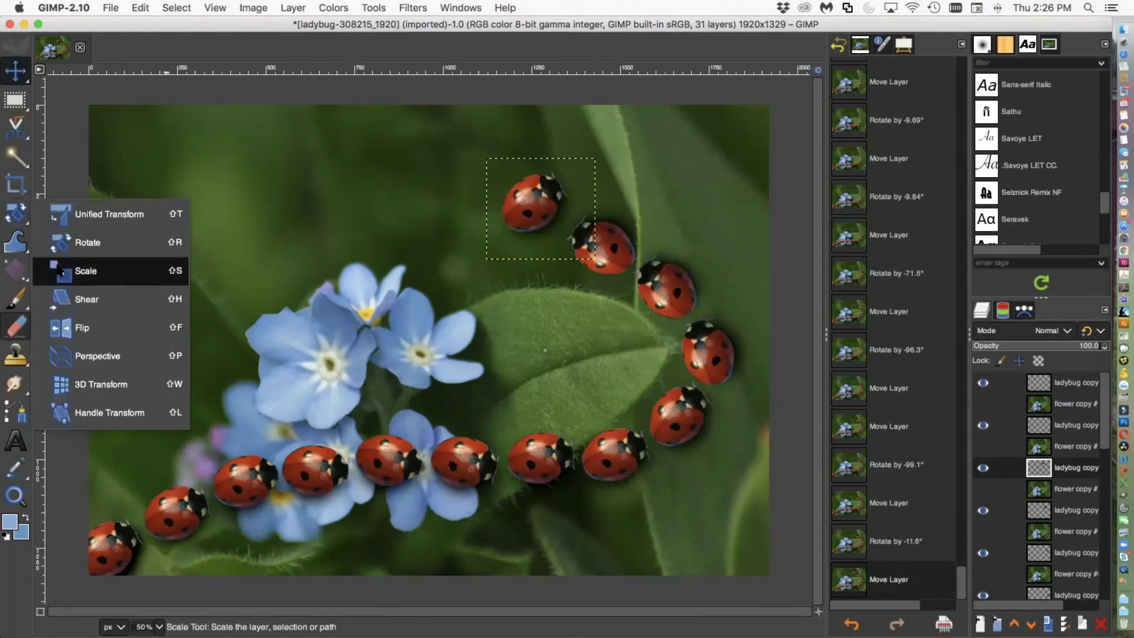
left_click_drag(499, 257, 632, 236)
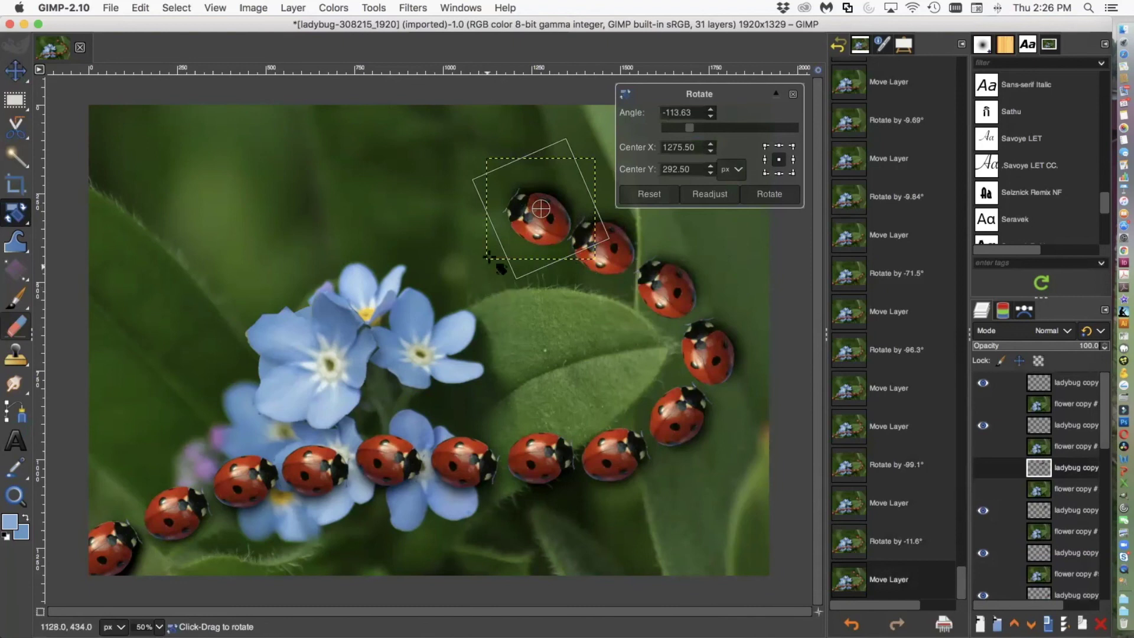
left_click_drag(489, 257, 483, 248)
left_click(769, 194)
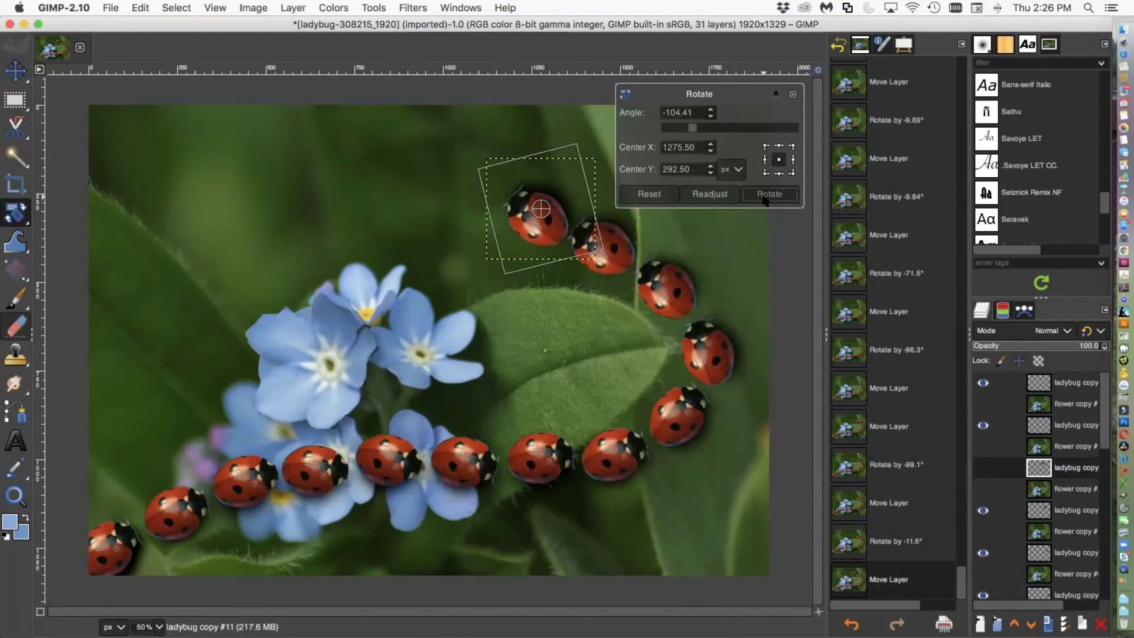
left_click(15, 70)
left_click_drag(529, 224, 523, 224)
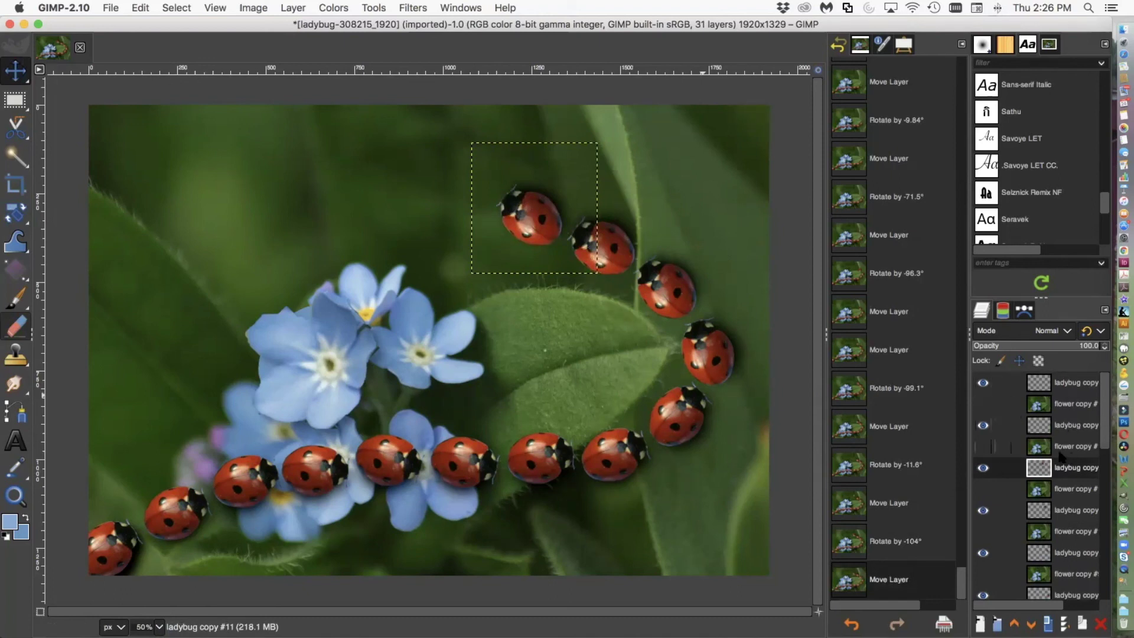
Place ladybug copy #12 ahead of copy #11 along the upper path, rotated by -111 degrees and shifted slightly into line.
left_click(1070, 424)
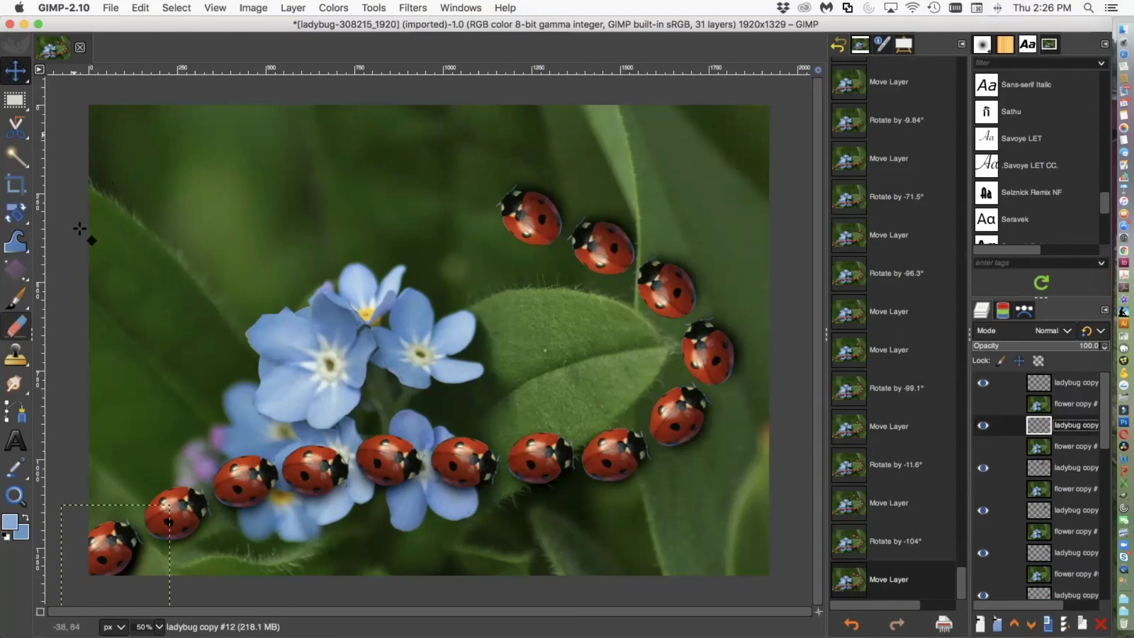
left_click_drag(138, 572, 510, 207)
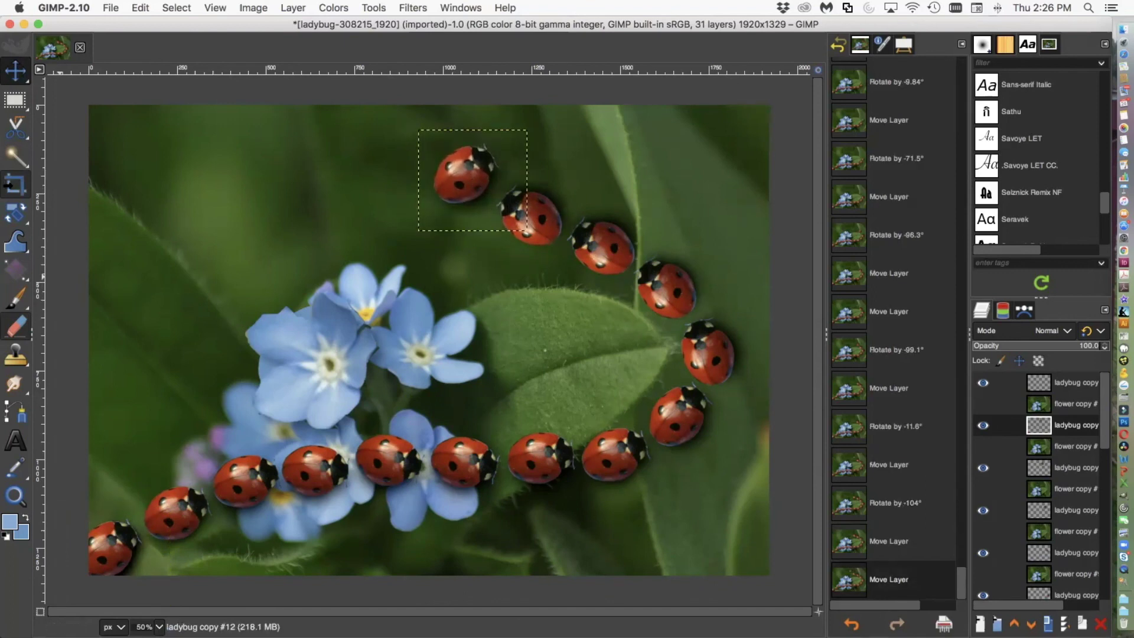
mouse_move(16, 213)
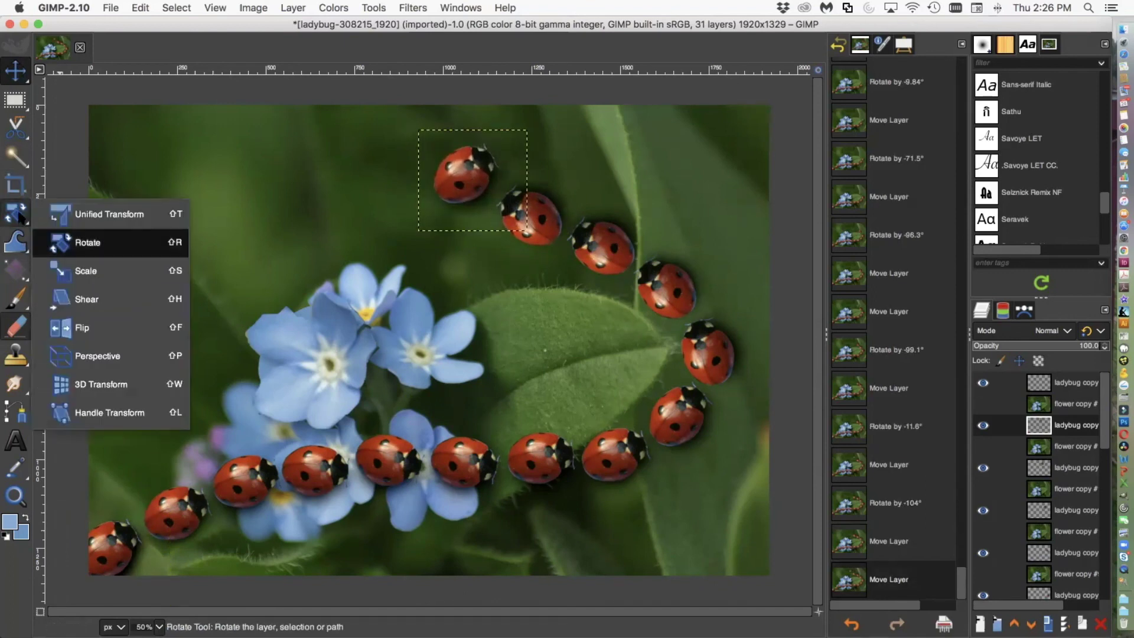
left_click(102, 260)
mouse_move(10, 245)
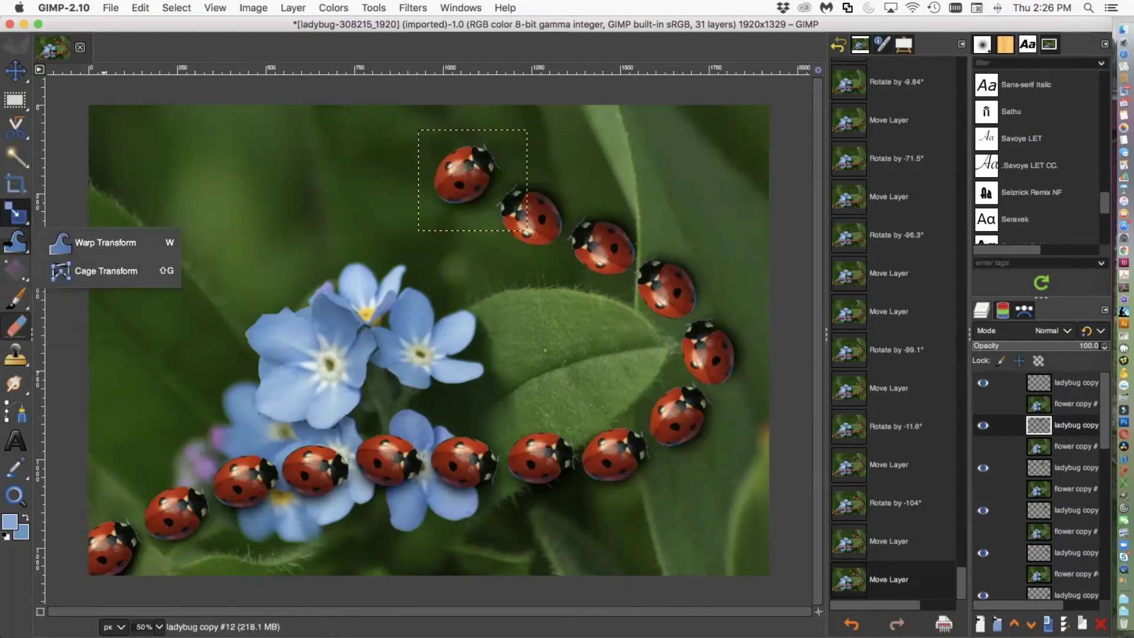
mouse_move(15, 213)
left_click(100, 172)
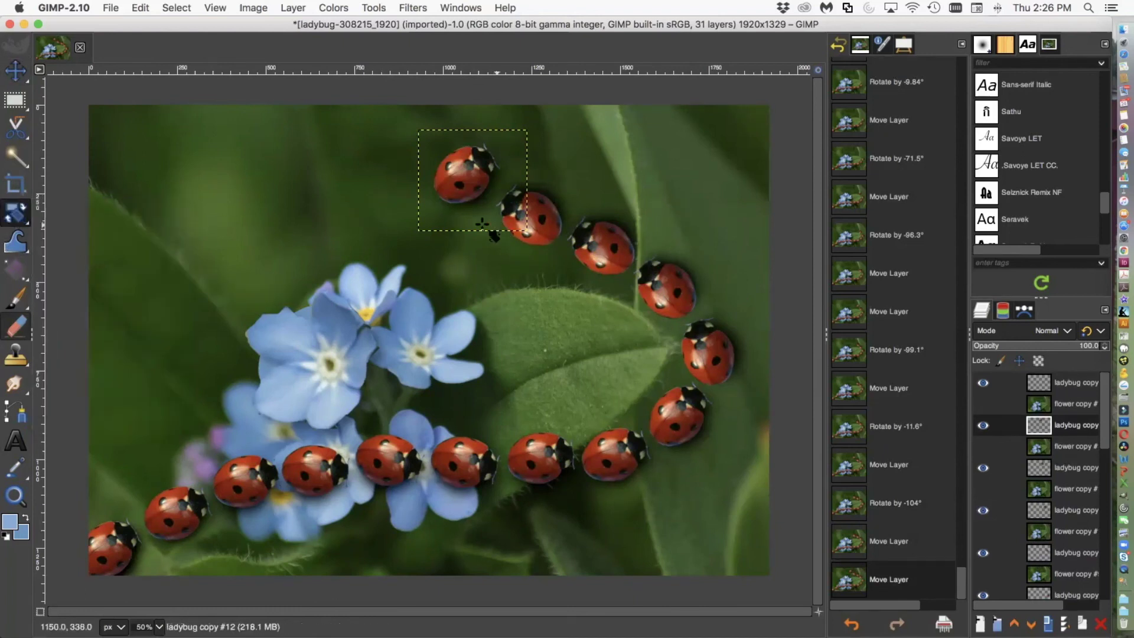
left_click_drag(449, 239, 464, 173)
key("m")
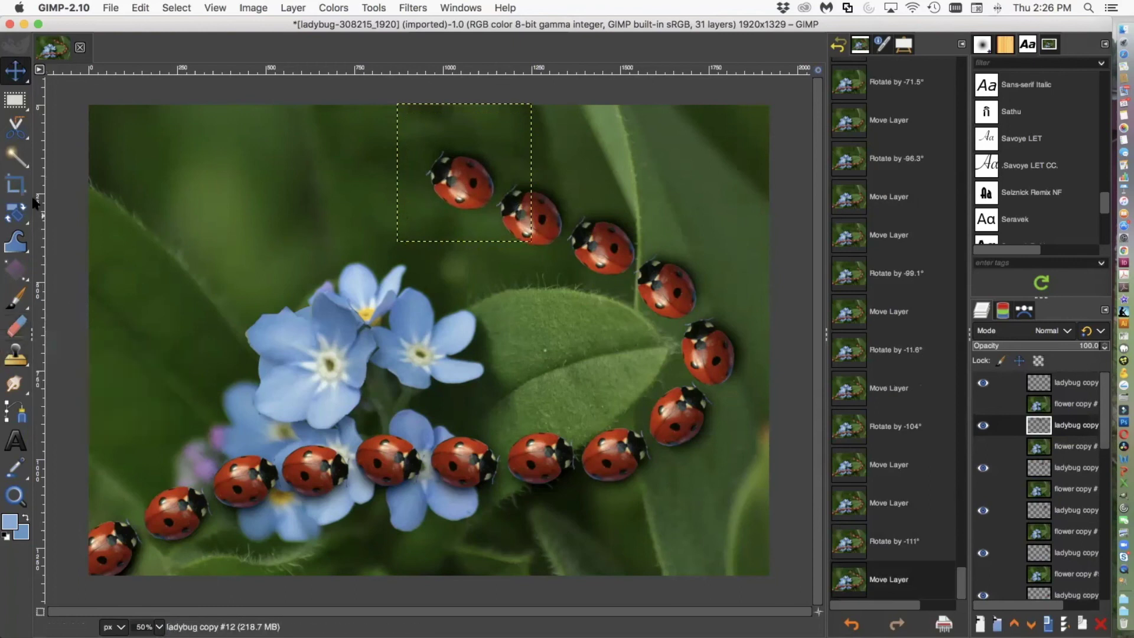
Rotate ladybug copy #12 by a further 9.23 degrees and shift it slightly upward.
mouse_move(23, 216)
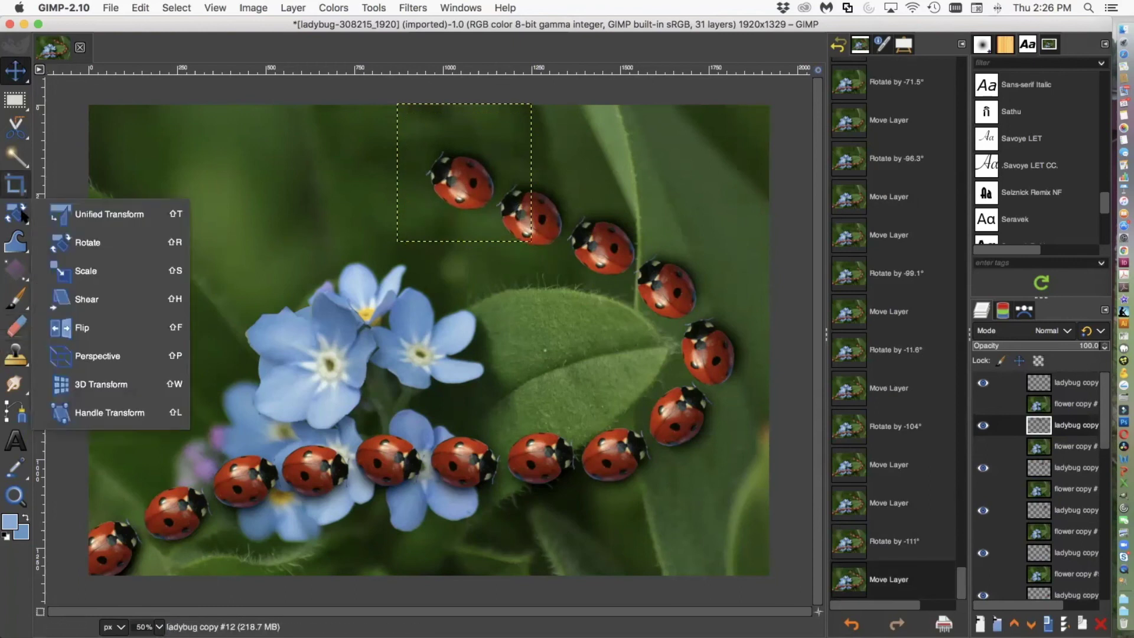
left_click(88, 242)
left_click_drag(388, 228, 391, 226)
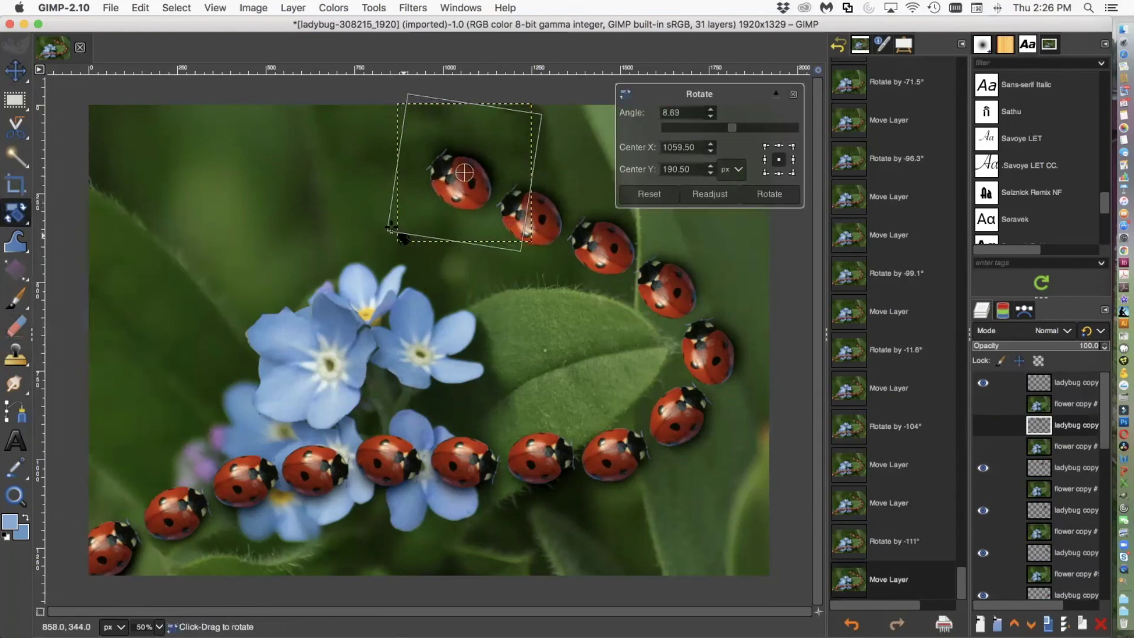
mouse_move(16, 75)
left_click(83, 72)
left_click_drag(451, 193, 454, 180)
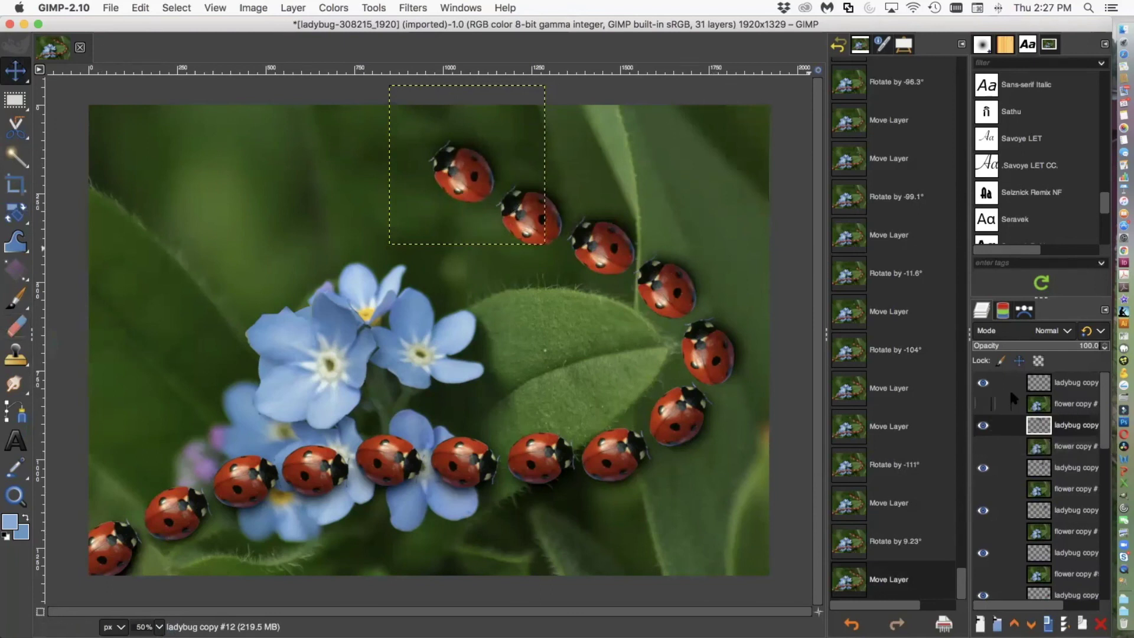
Position ladybug copy #13 ahead of copy #12 at the picture's upper edge, rotated by -96.61 degrees and spaced slightly away from copy #12.
left_click(1078, 383)
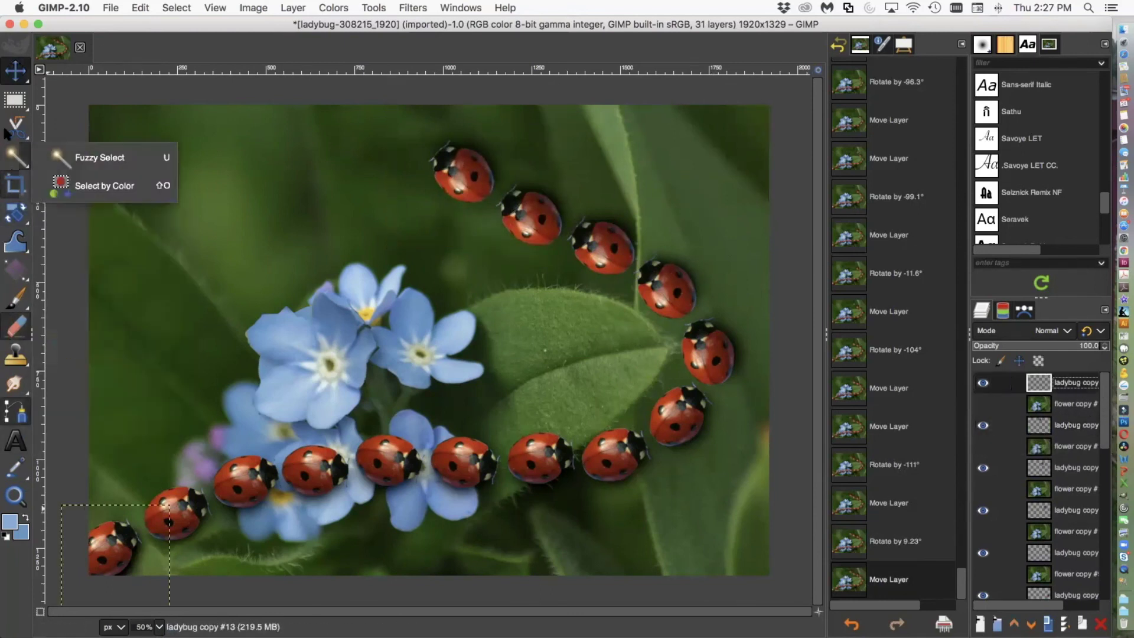
left_click_drag(120, 560, 407, 124)
mouse_move(12, 365)
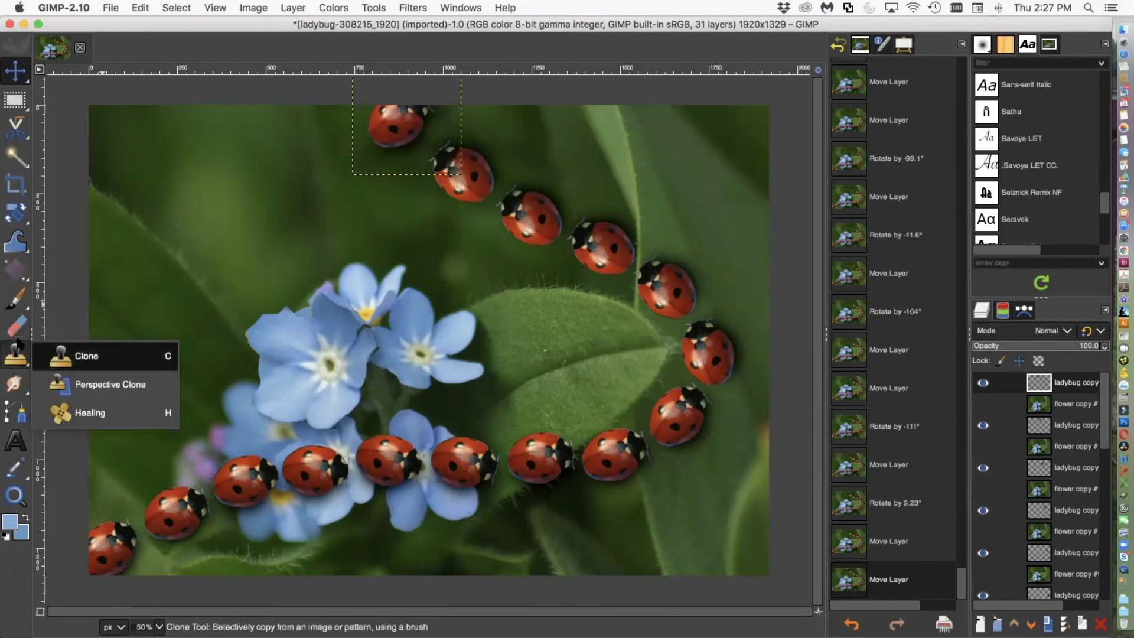
mouse_move(15, 214)
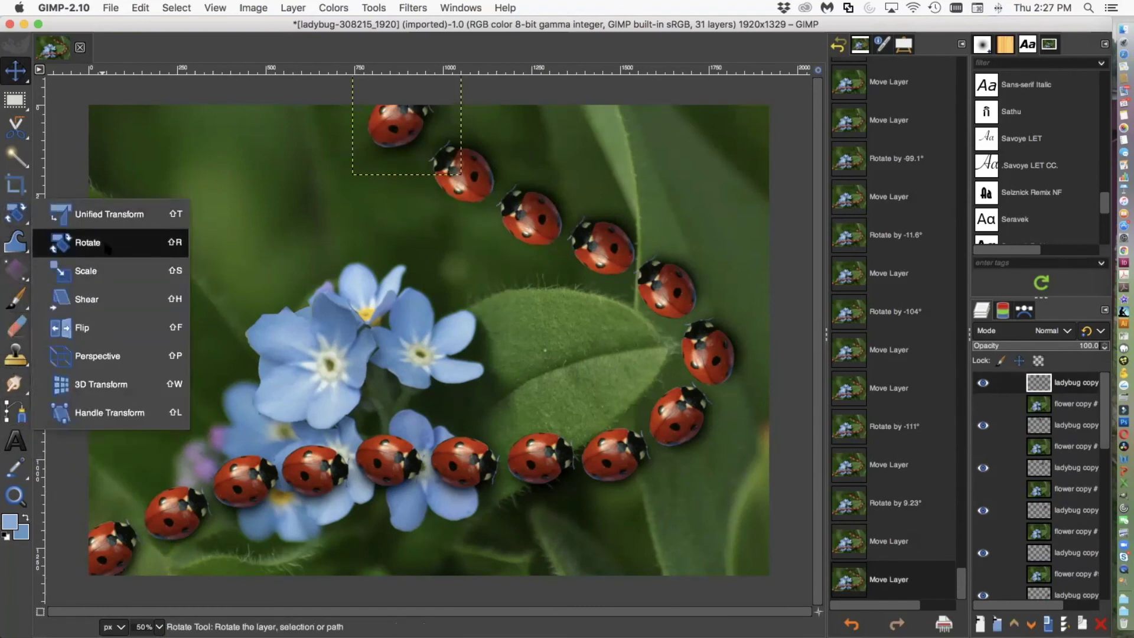
left_click(108, 246)
left_click_drag(373, 172, 391, 148)
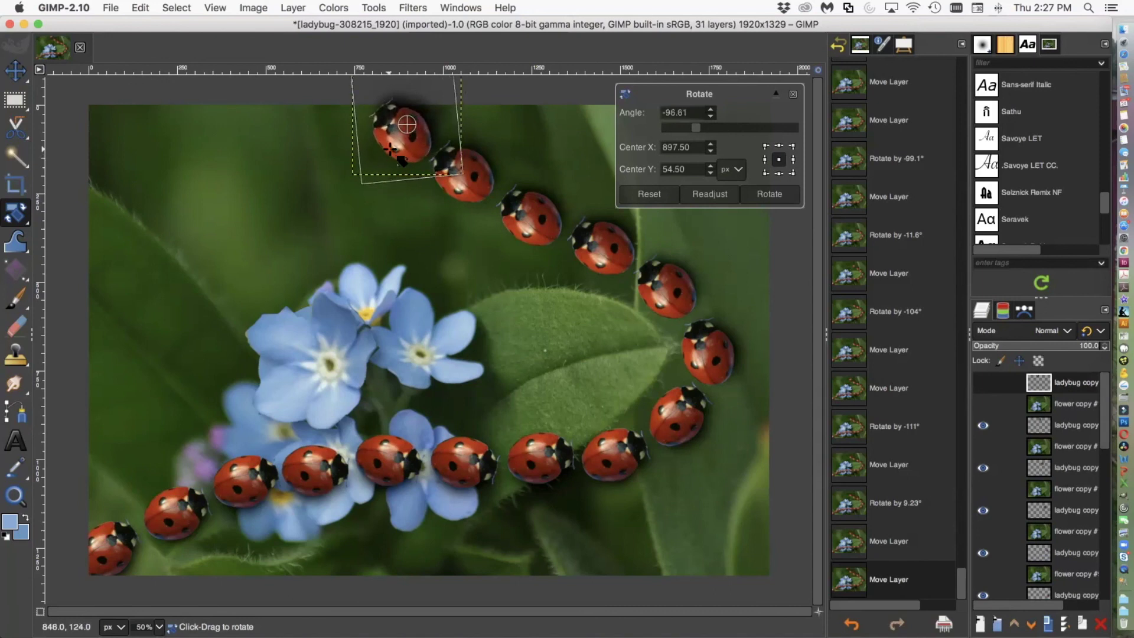
left_click(15, 71)
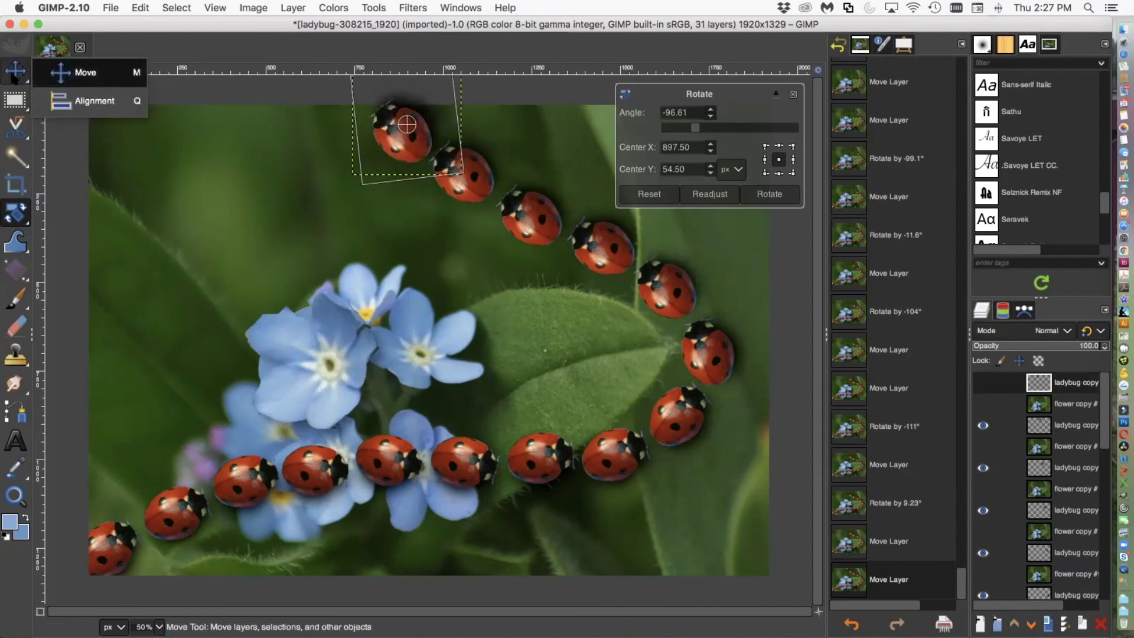
left_click_drag(336, 118, 328, 112)
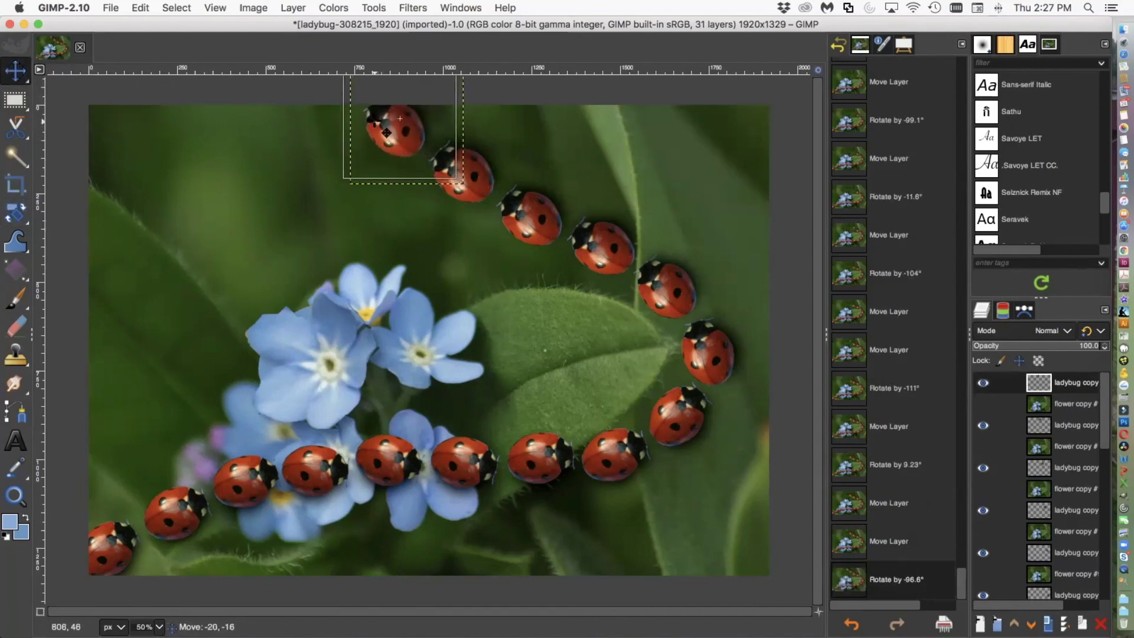
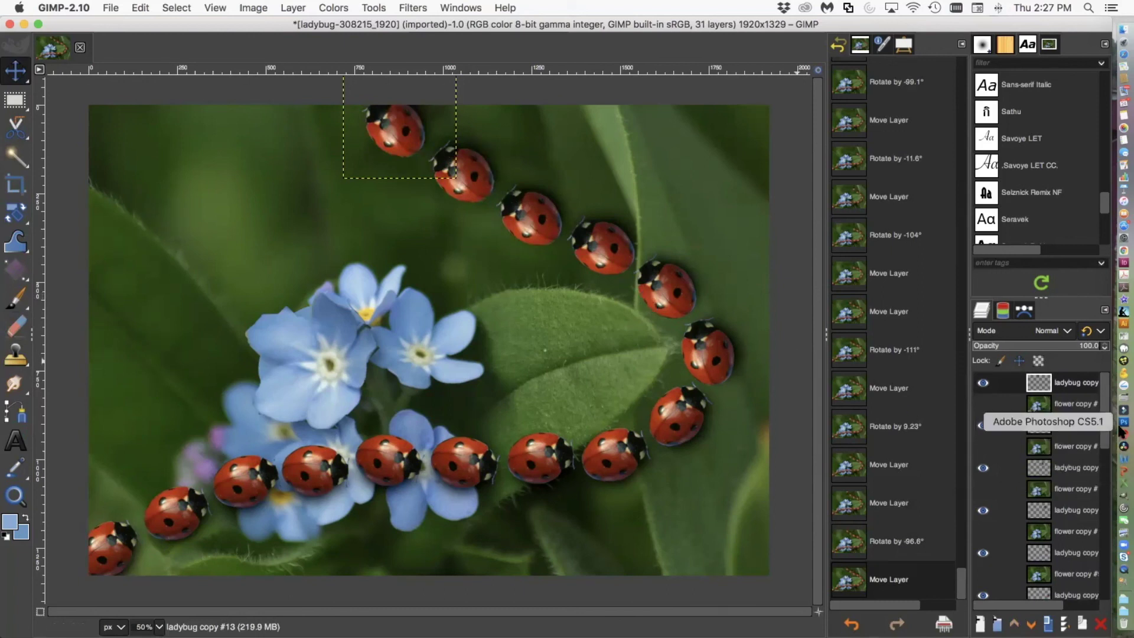
Hide all the ladybug copy layers, from the first ladybug copy through ladybug copy #13.
left_click_drag(1101, 417, 1114, 620)
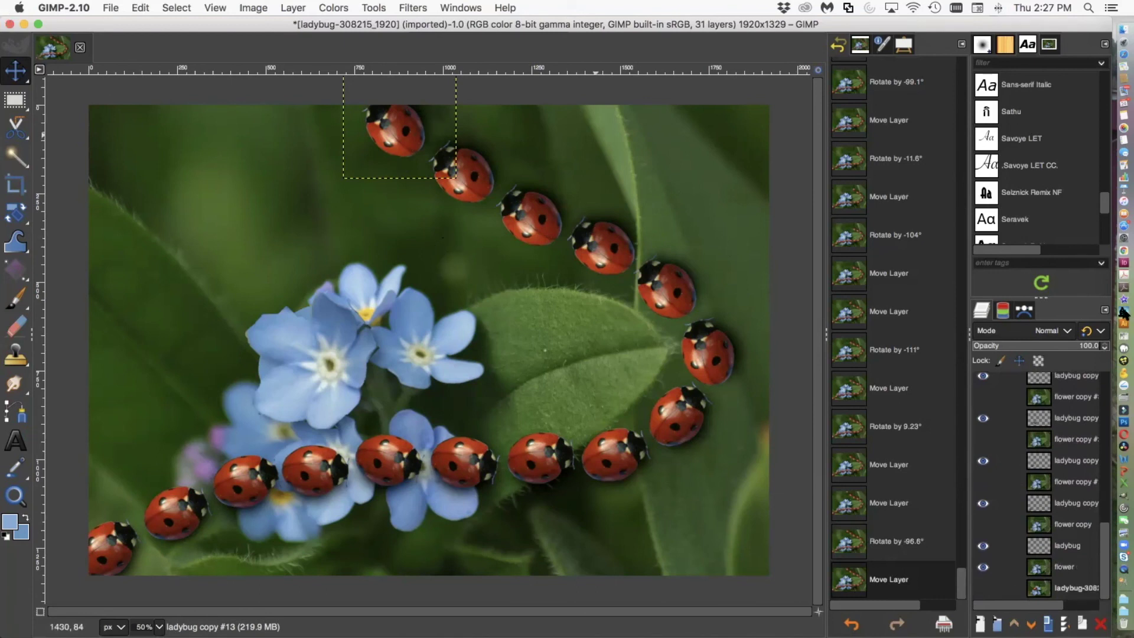
left_click(983, 504)
left_click(982, 461)
left_click(983, 418)
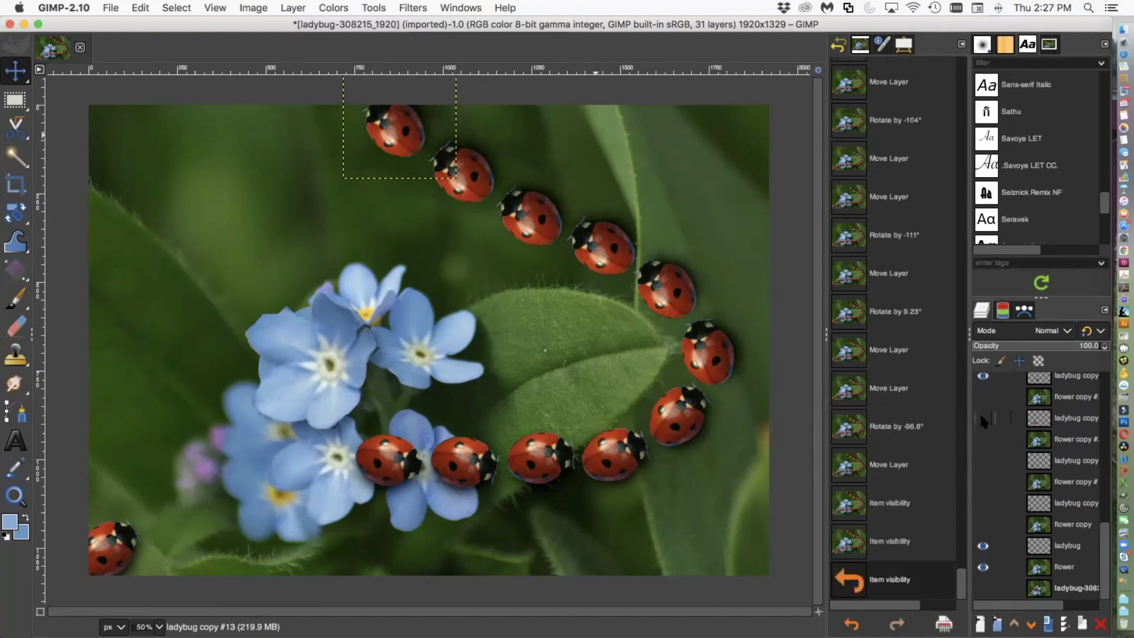
scroll(1040, 541, "up", 3)
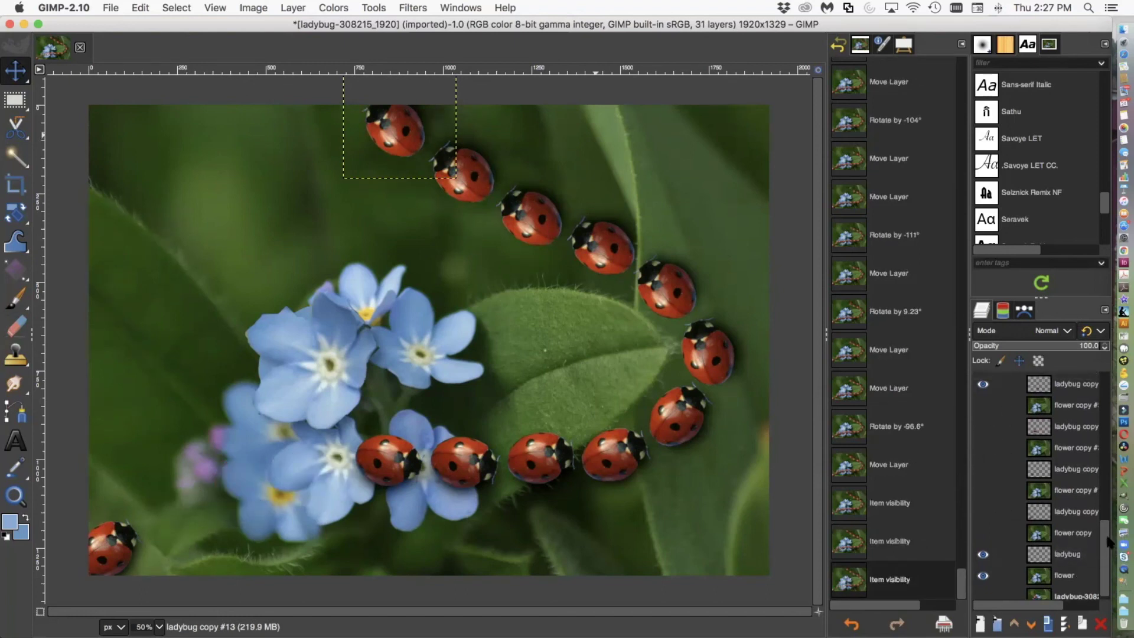
left_click(983, 523)
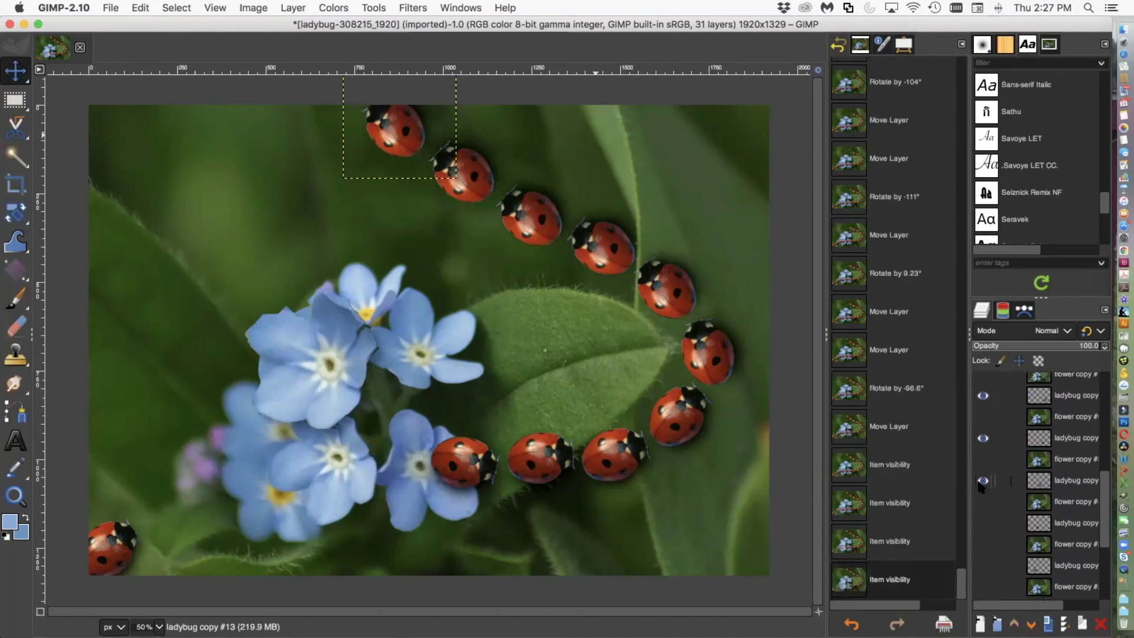
left_click(983, 480)
left_click(983, 395)
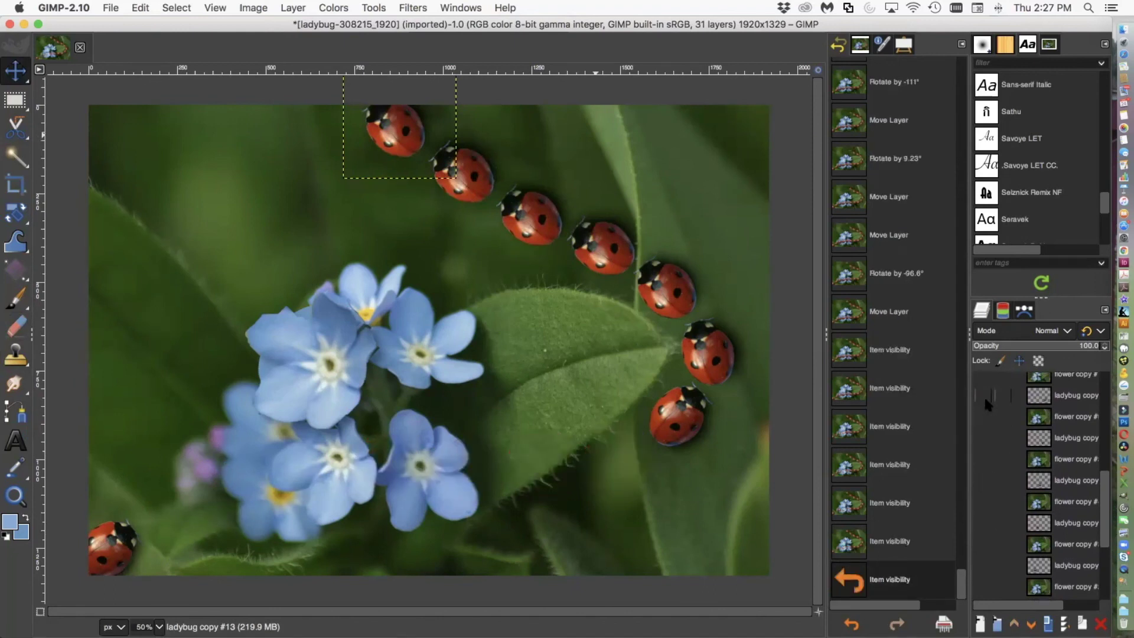
scroll(1103, 473, "down", 2)
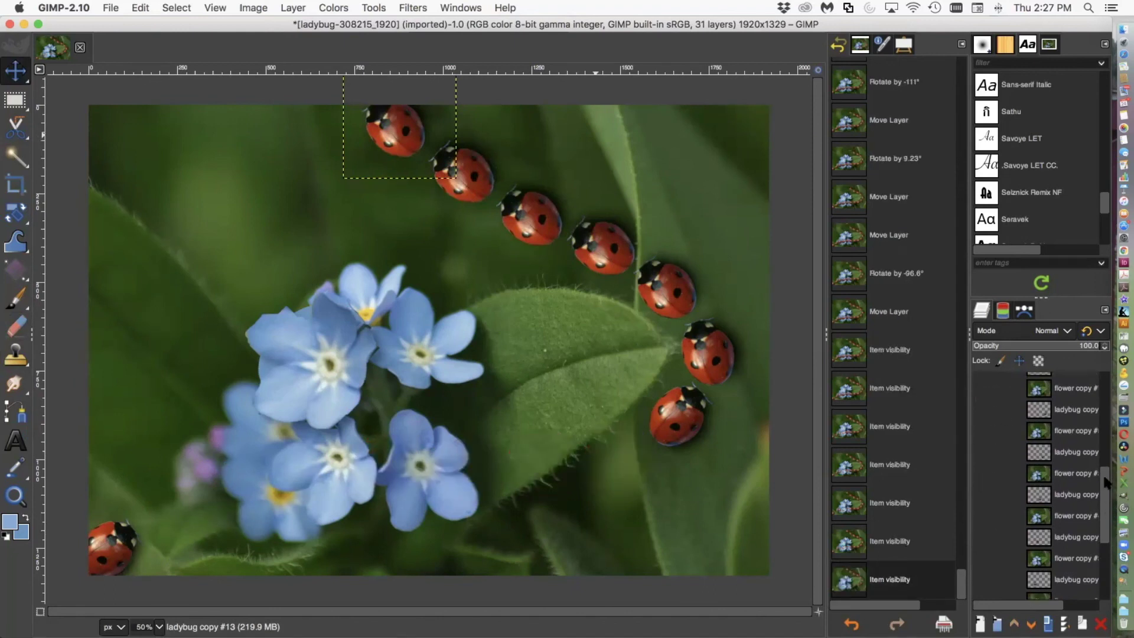
left_click(985, 544)
left_click(982, 499)
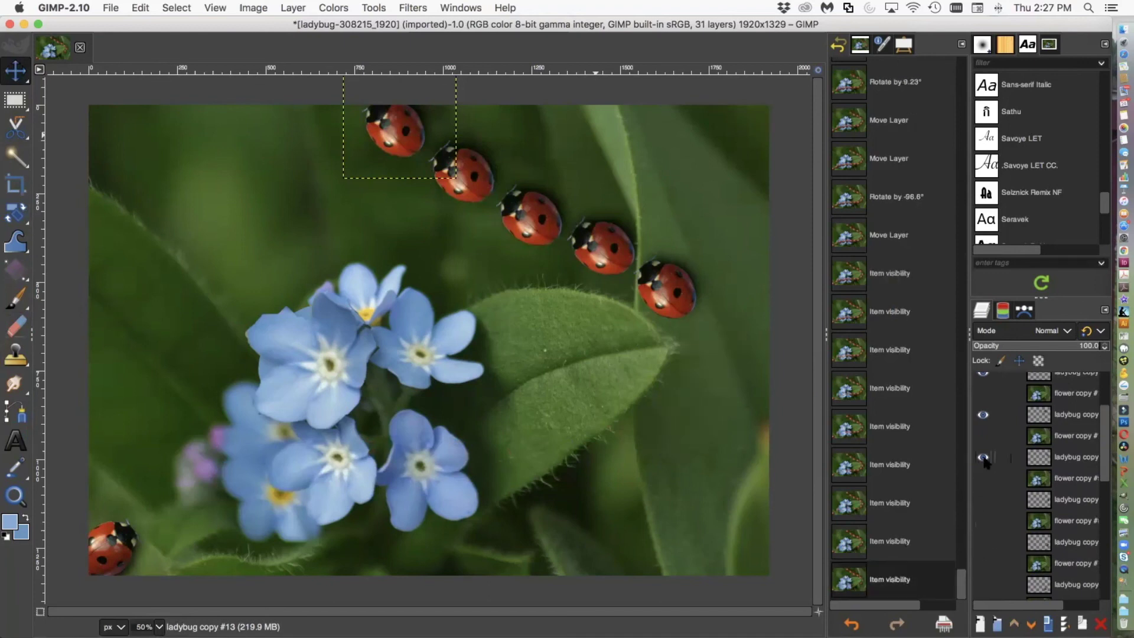
left_click(983, 458)
left_click(982, 415)
scroll(1103, 436, "up", 3)
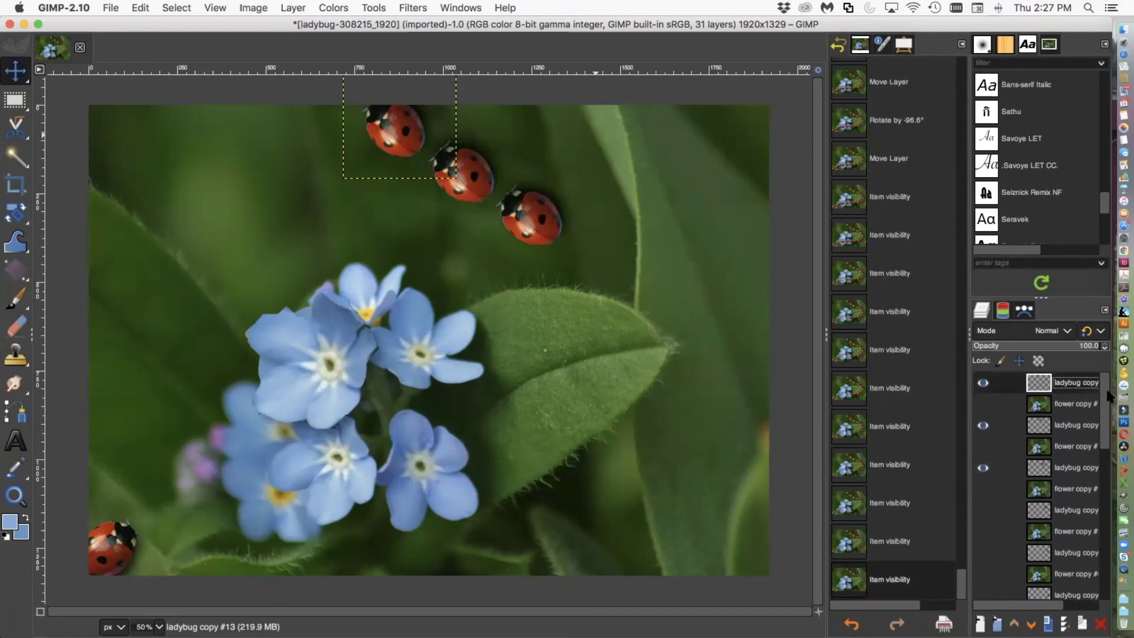
left_click(985, 404)
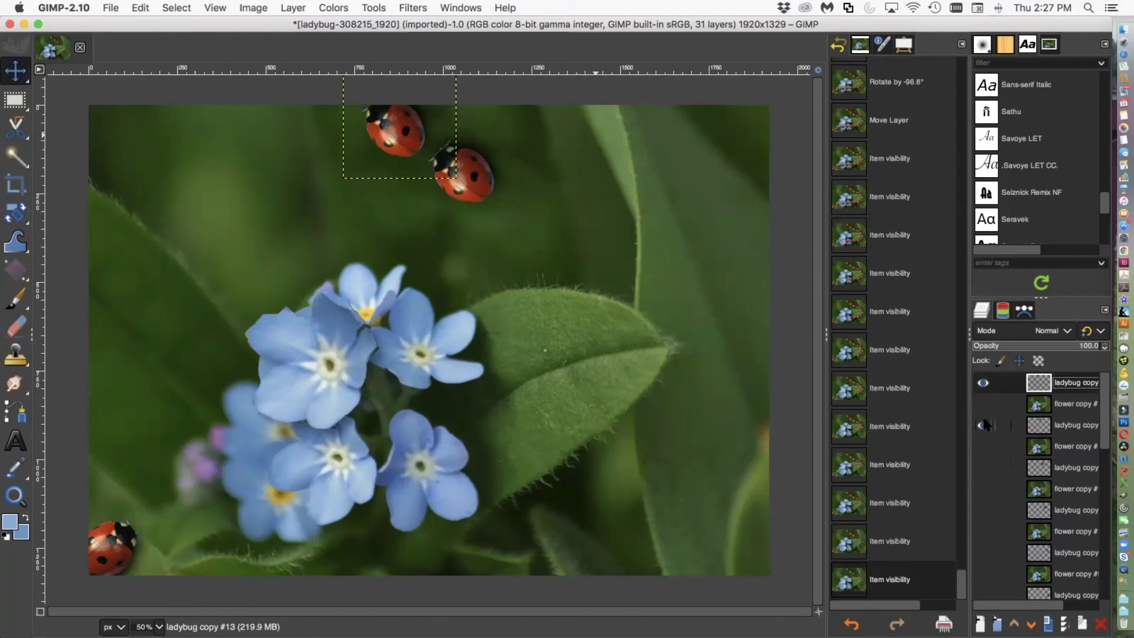
left_click(982, 425)
left_click(983, 382)
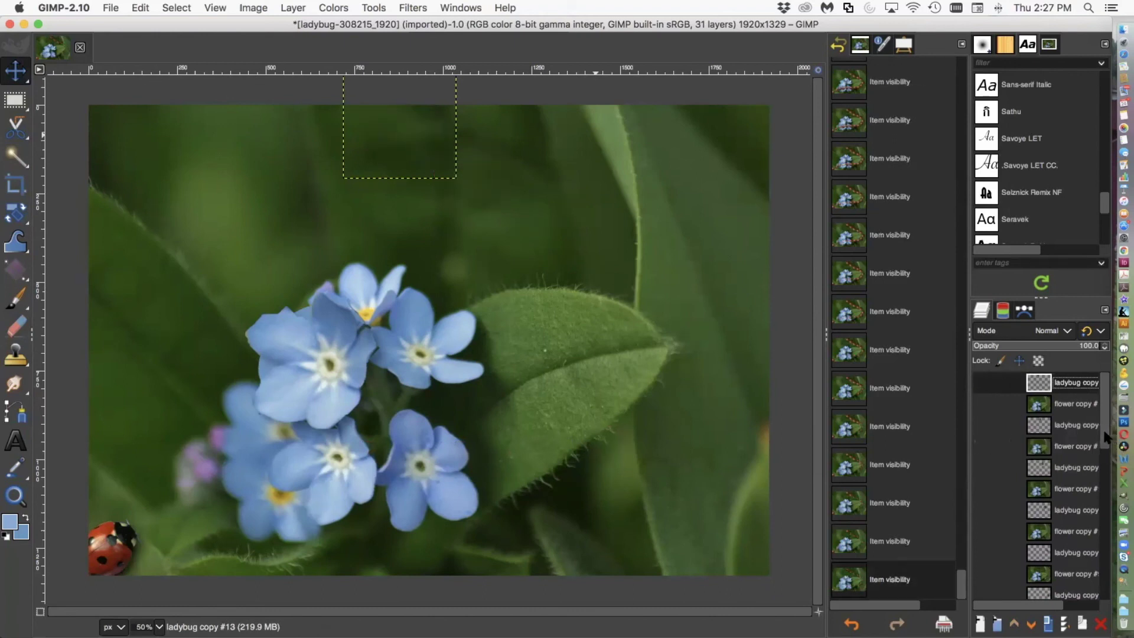
Check the original ladybug and flower layers by toggling their visibility, and merge the ladybug layer down into flower.
scroll(1103, 431, "down", 8)
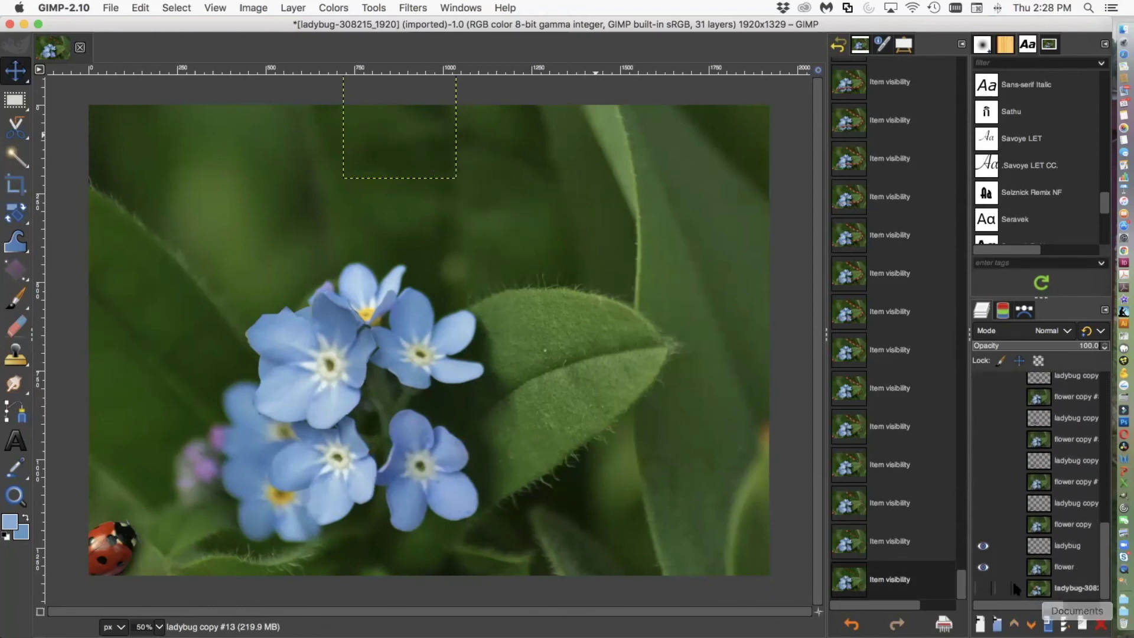
left_click(982, 546)
left_click(983, 547)
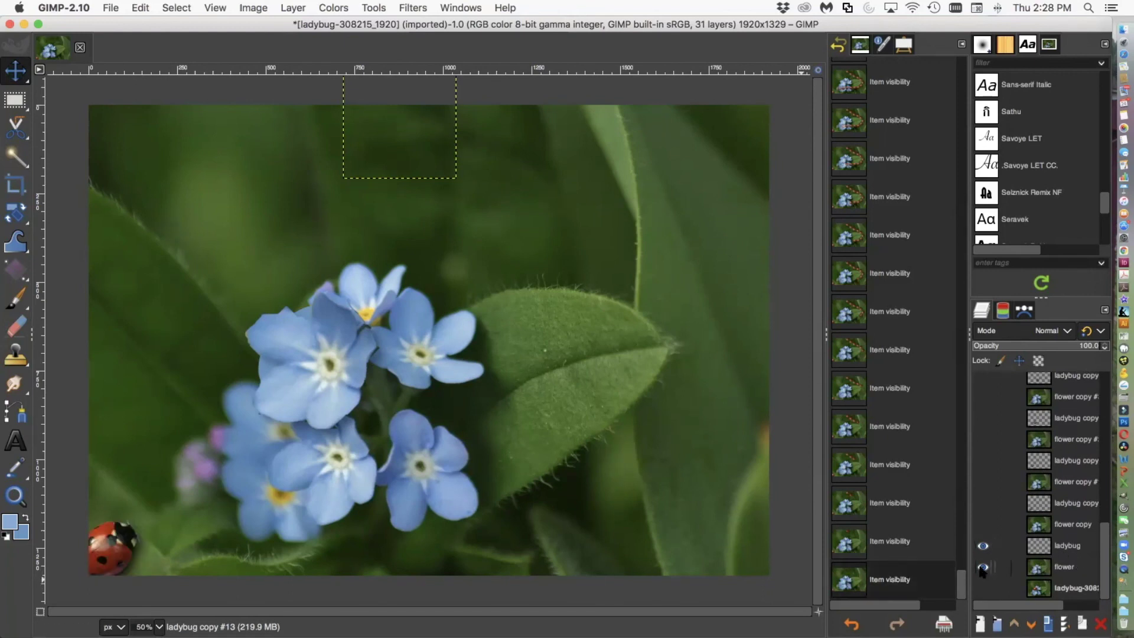
left_click(983, 567)
left_click(983, 567)
left_click(1066, 547)
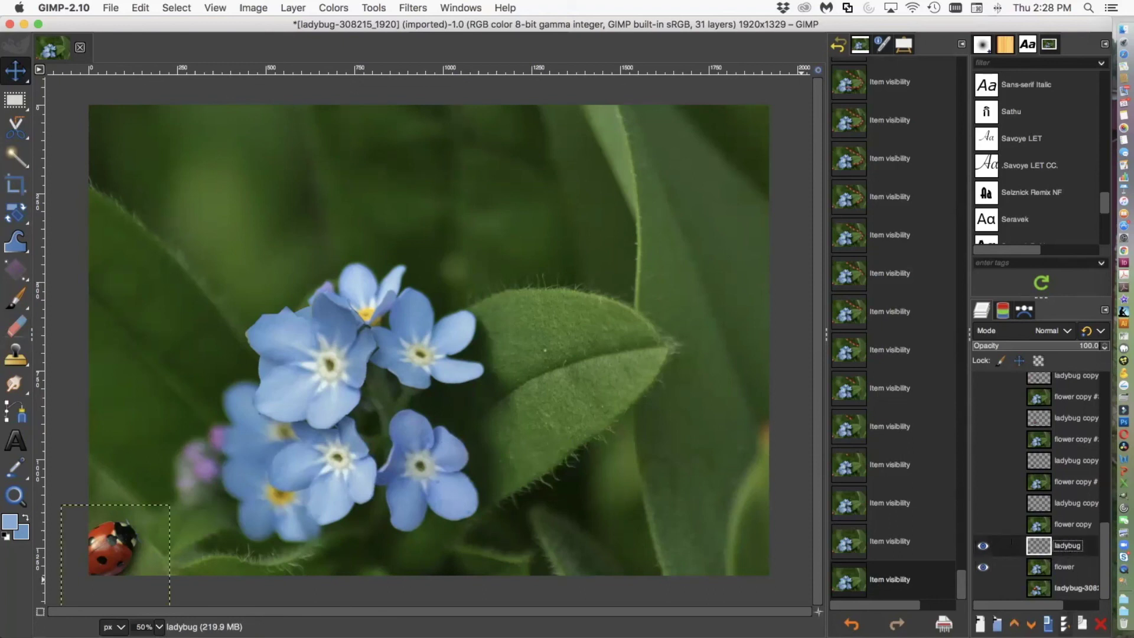
left_click(1065, 624)
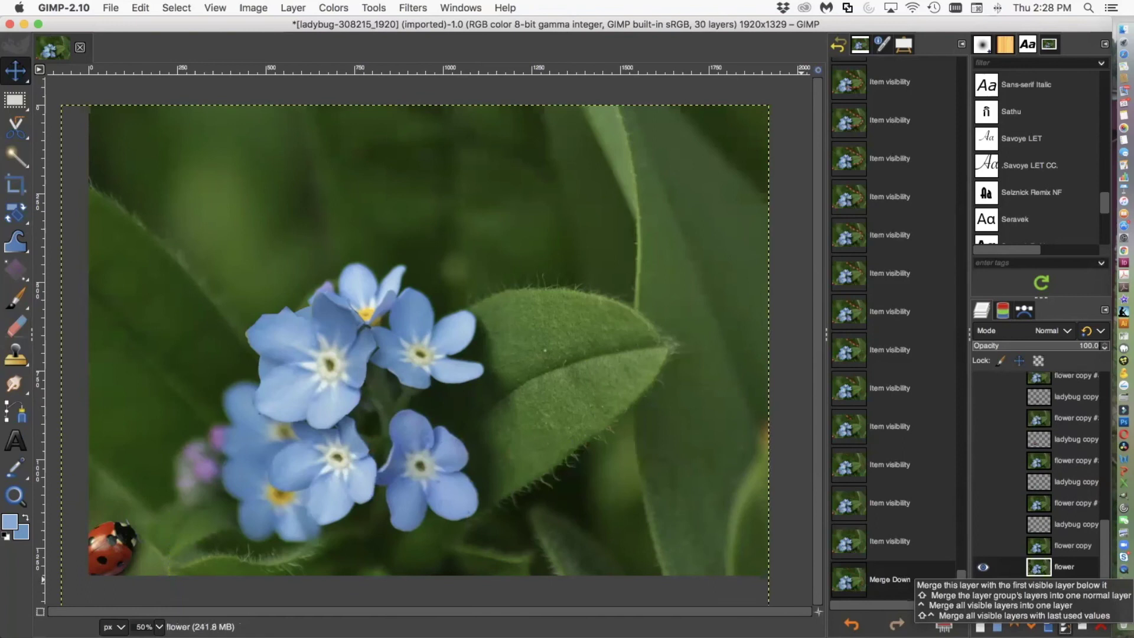
Hide the merged flower layer, show ladybug copy and flower copy, and merge ladybug copy down into flower copy.
left_click(1069, 524)
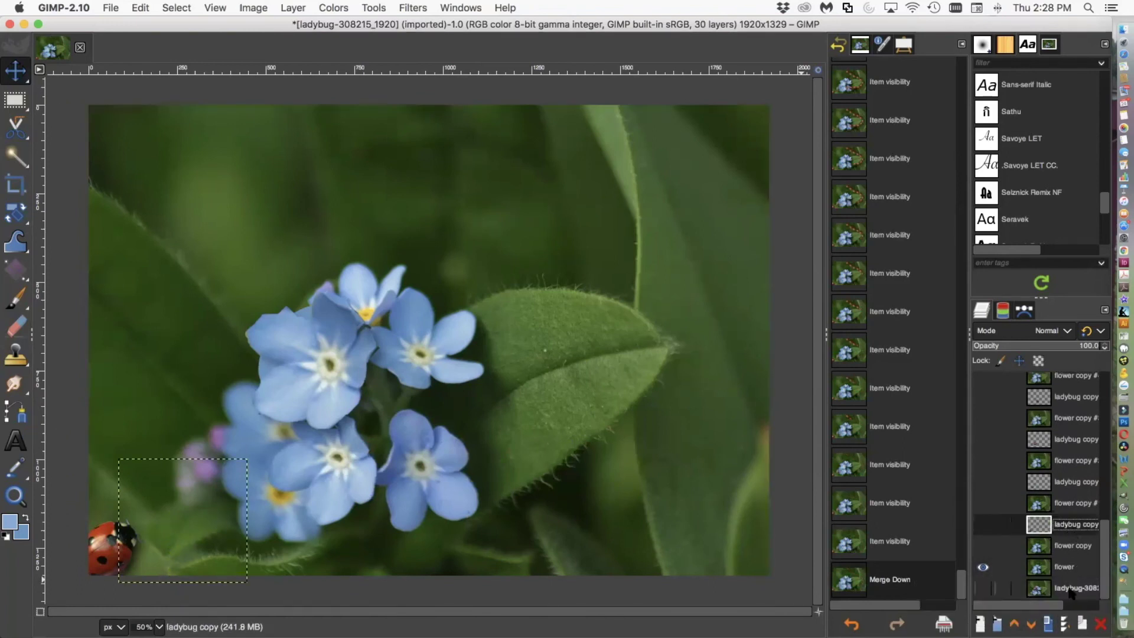
left_click(983, 567)
left_click(983, 524)
left_click(983, 546)
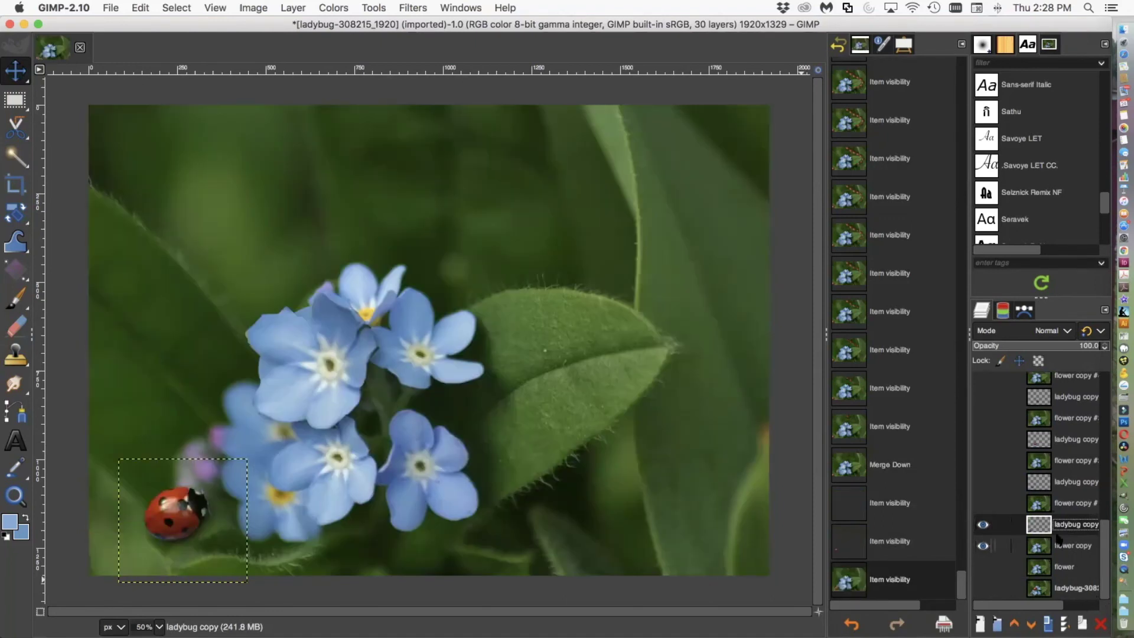
left_click(1065, 623)
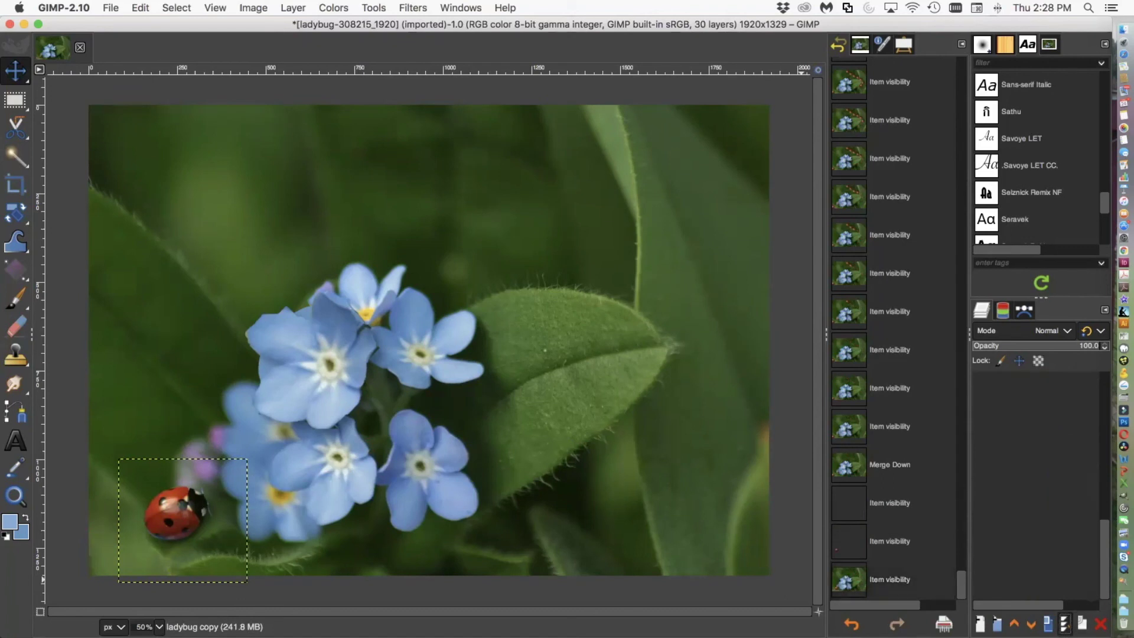
Show ladybug copy #1 and flower copy #1, hide flower copy, and merge ladybug copy #1 down into flower copy #1.
left_click(983, 502)
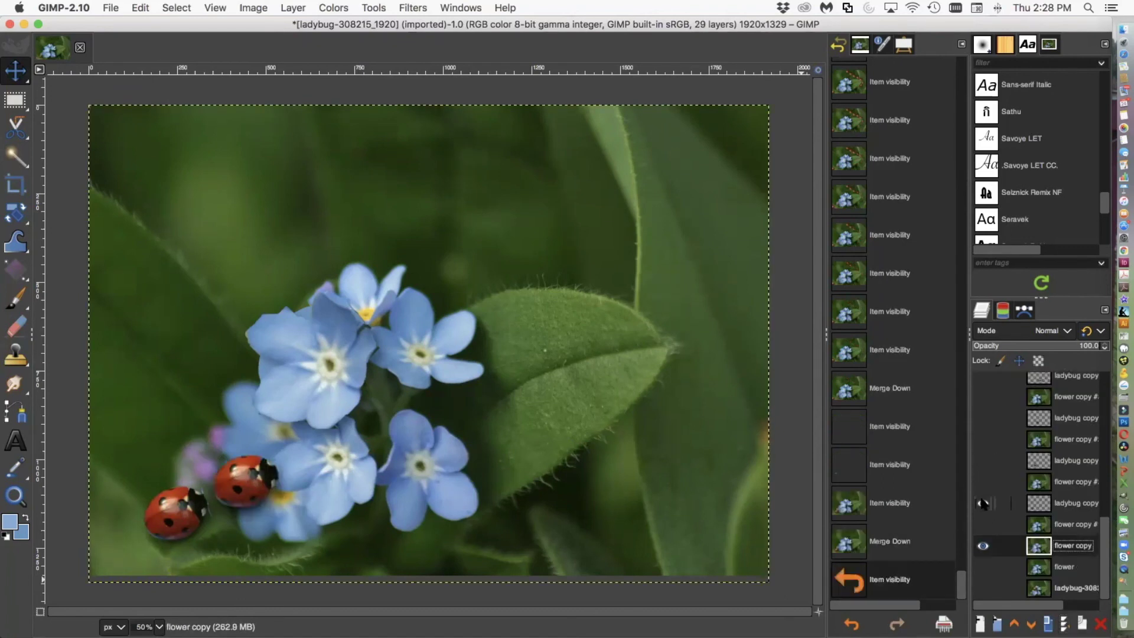
left_click(983, 524)
left_click(983, 544)
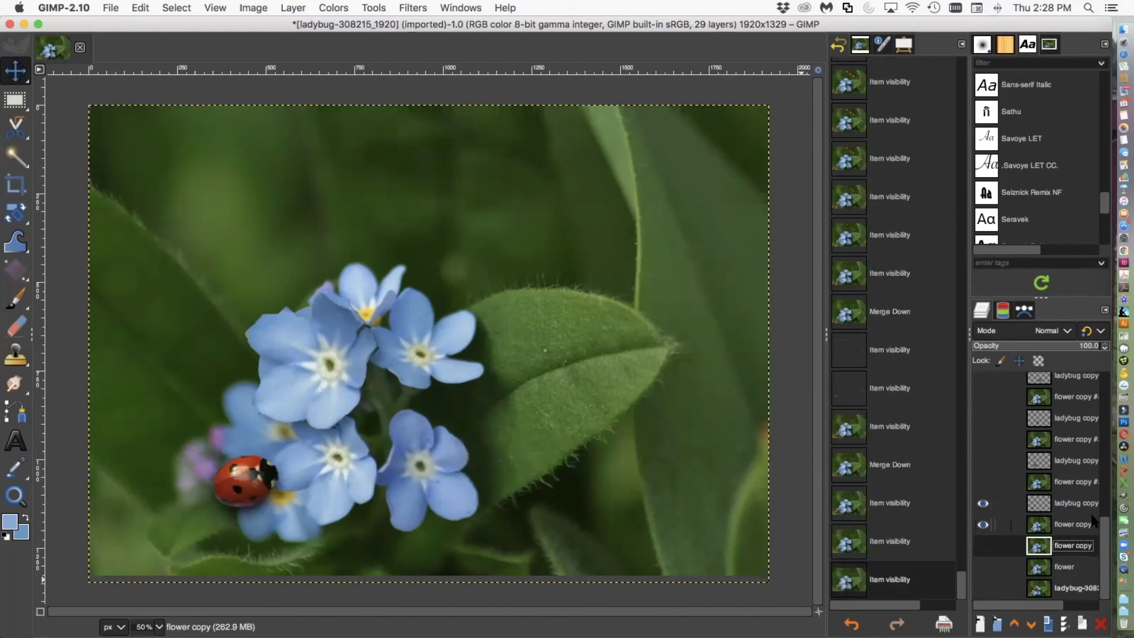
left_click(1071, 504)
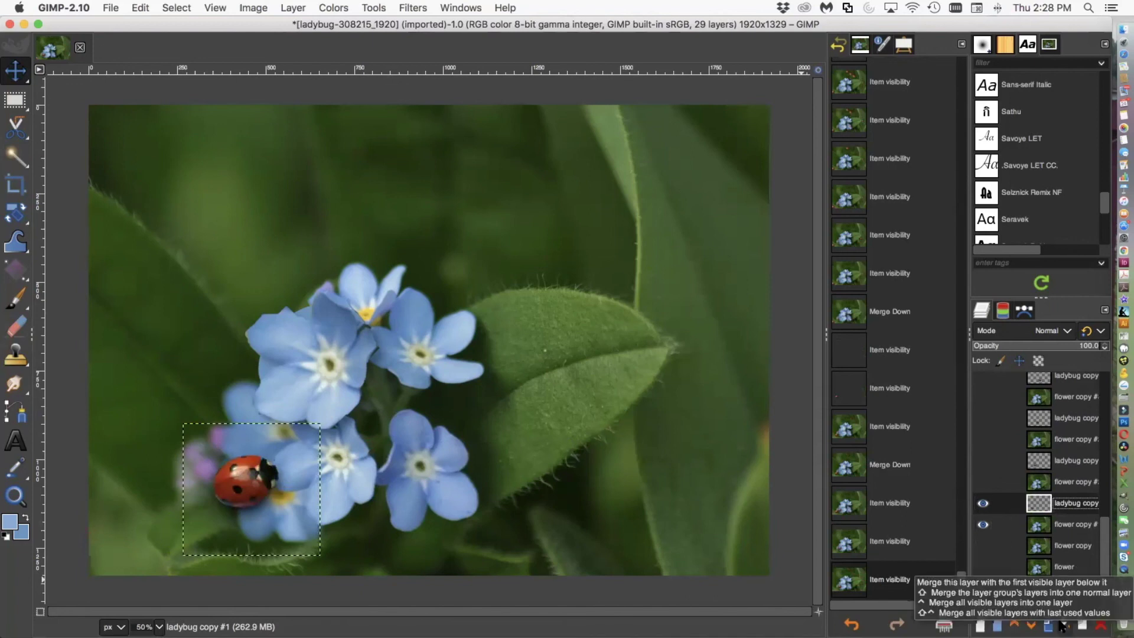
left_click(1064, 623)
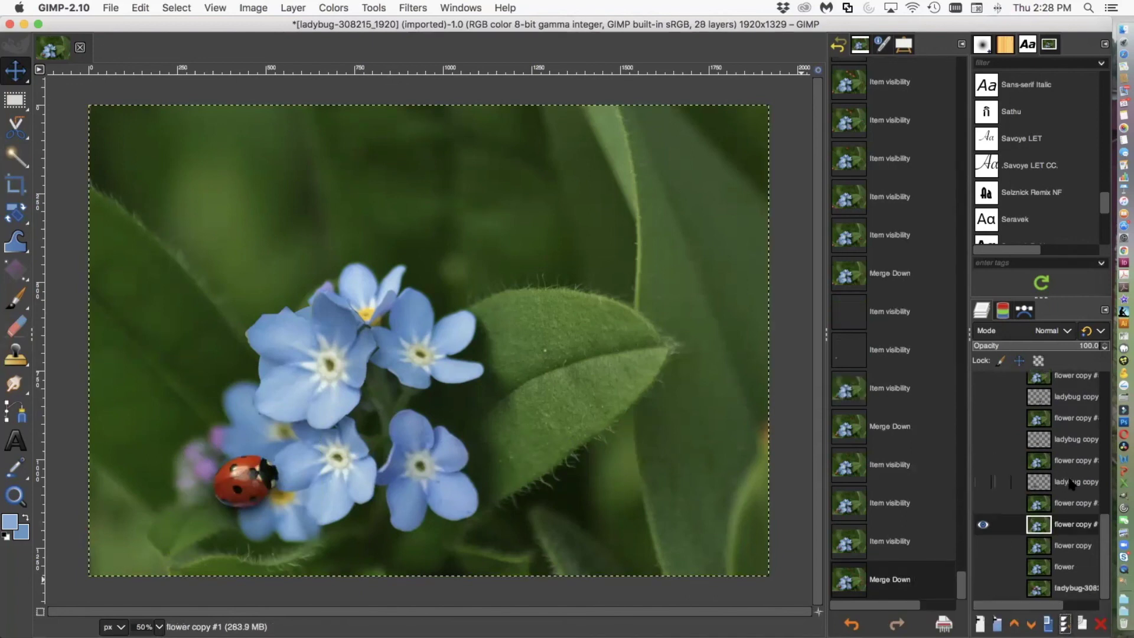
Show ladybug copy #2 and flower copy #2, hide flower copy #1, and merge ladybug copy #2 down into flower copy #2.
left_click(978, 482)
left_click(976, 495)
left_click(978, 525)
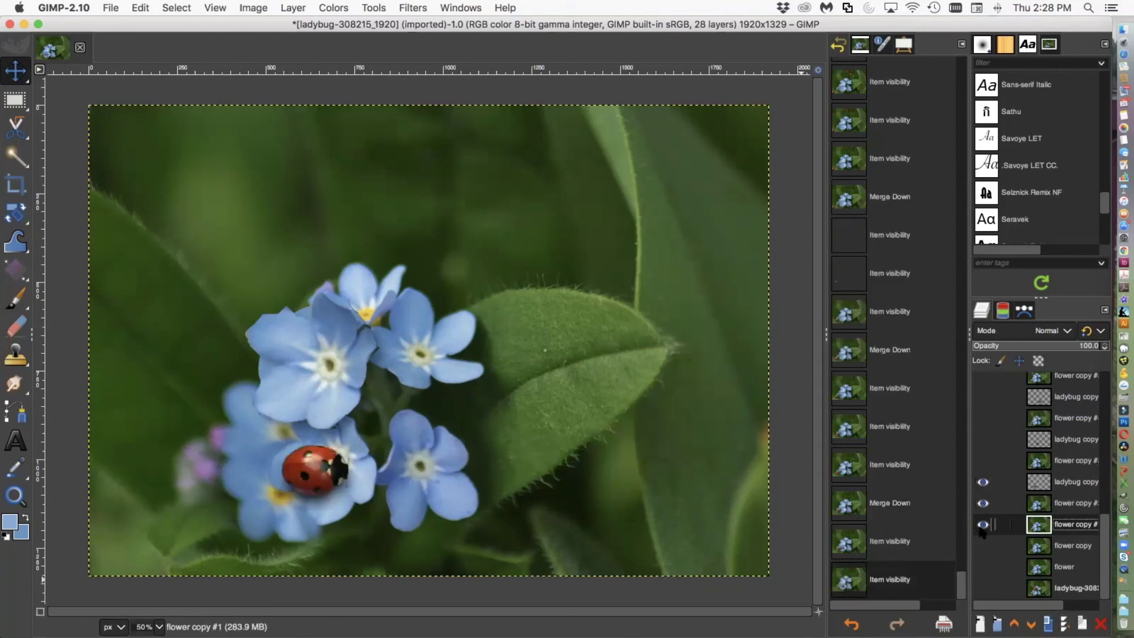
left_click(1070, 483)
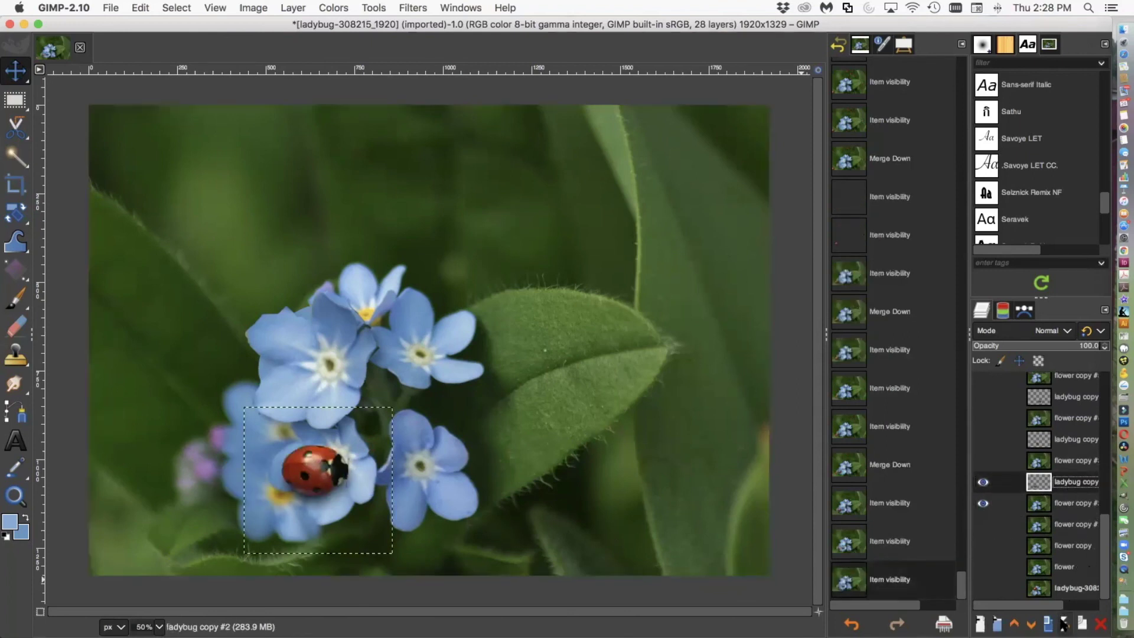
left_click(1063, 622)
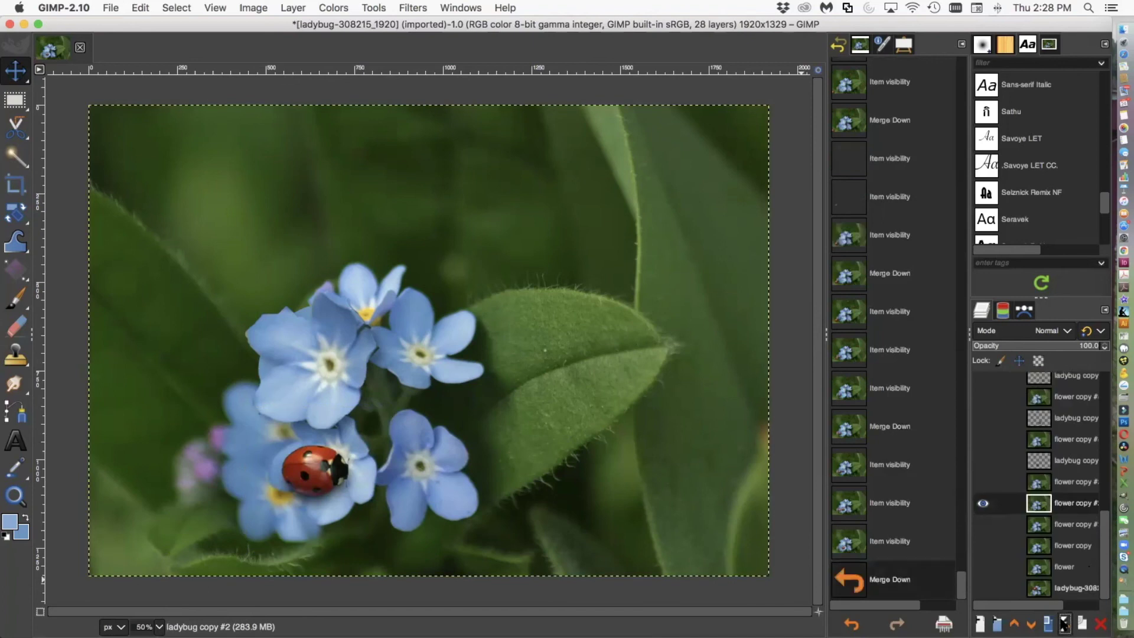
Show ladybug copy #3 and flower copy #3, hide flower copy #2, and merge ladybug copy #3 down into flower copy #3.
left_click(1078, 461)
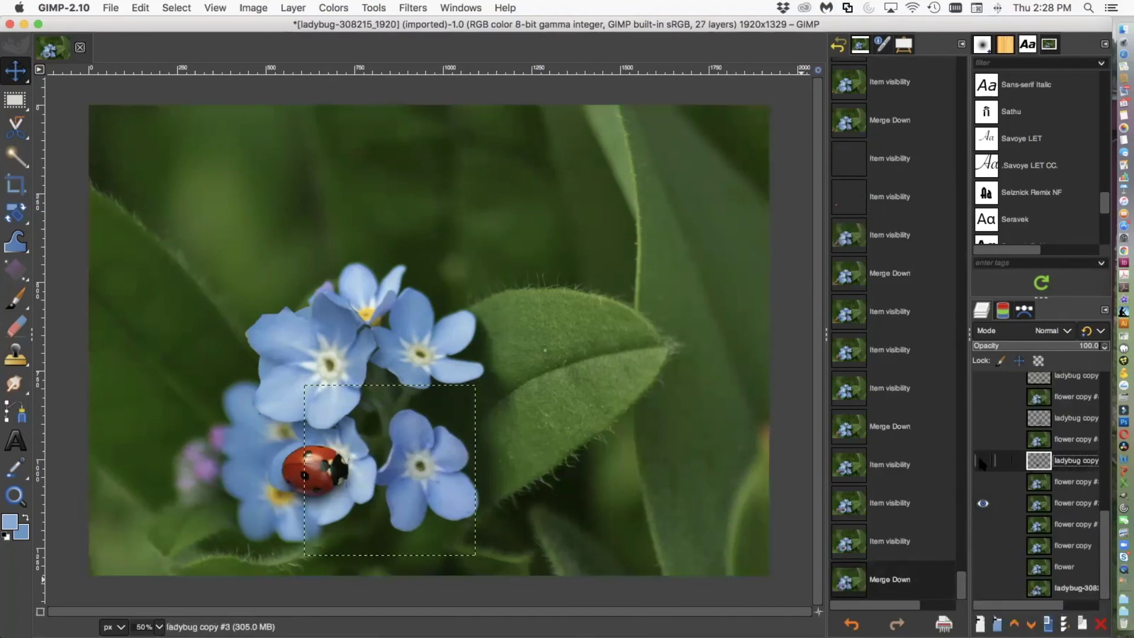
left_click(982, 460)
left_click(983, 482)
left_click(982, 503)
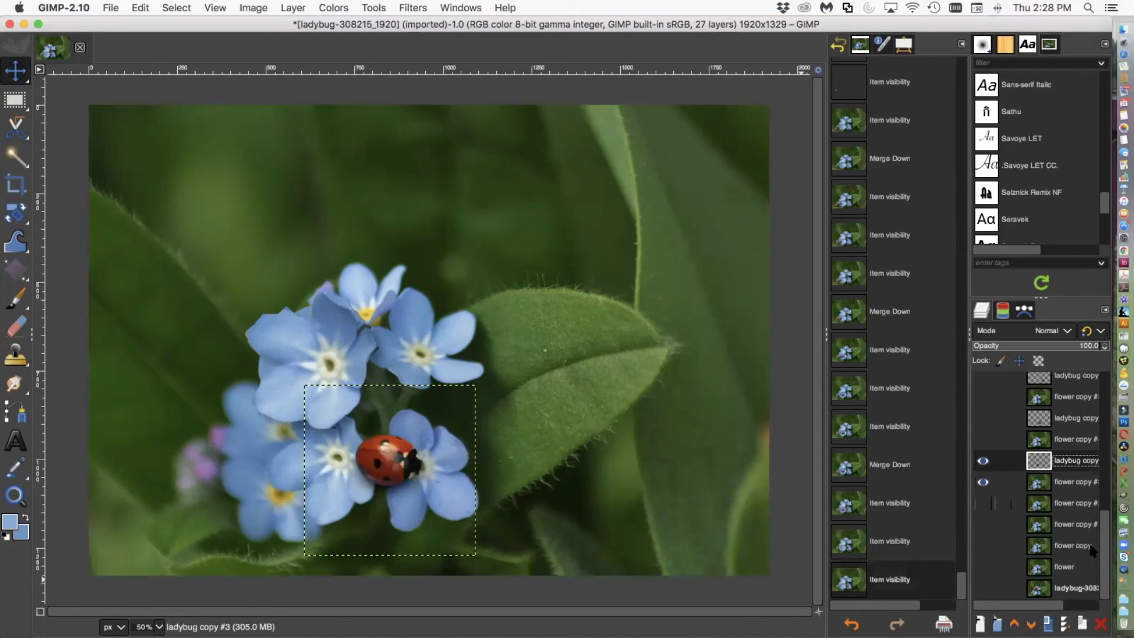
left_click(1064, 624)
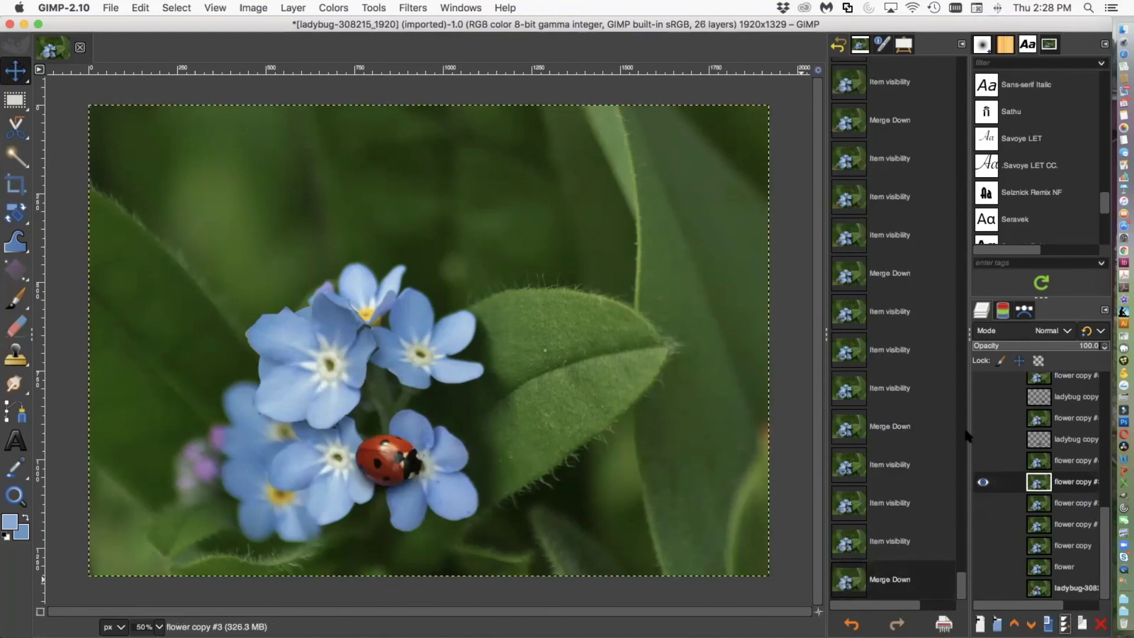
Show ladybug copy #4 and flower copy #4, hide flower copy #3, and merge ladybug copy #4 down into flower copy #4.
left_click(982, 439)
left_click(982, 460)
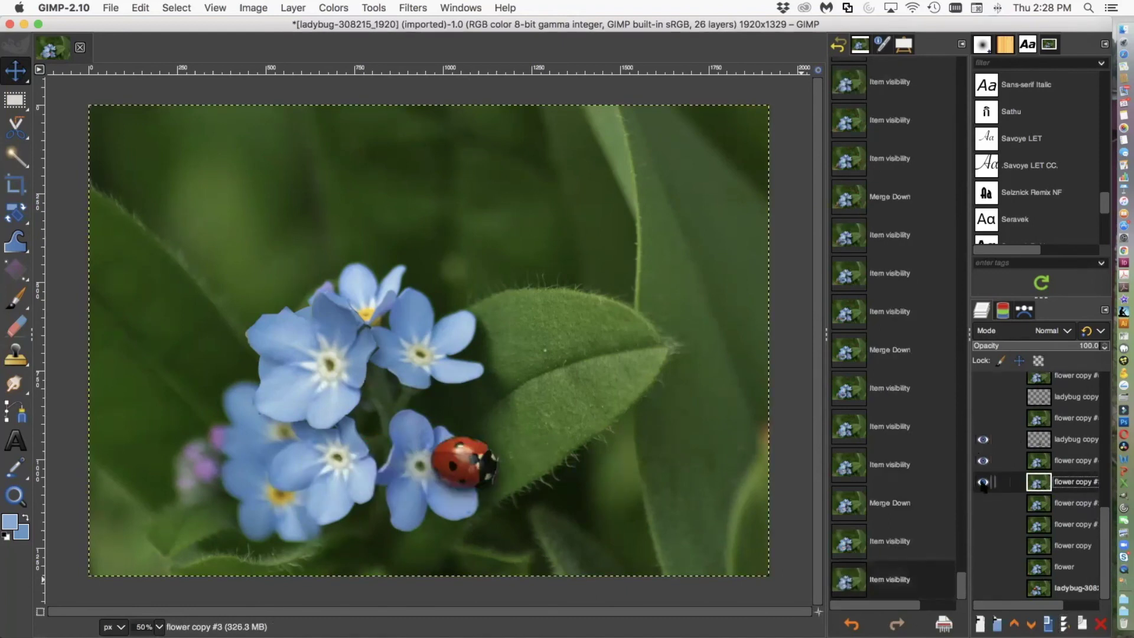
left_click(983, 482)
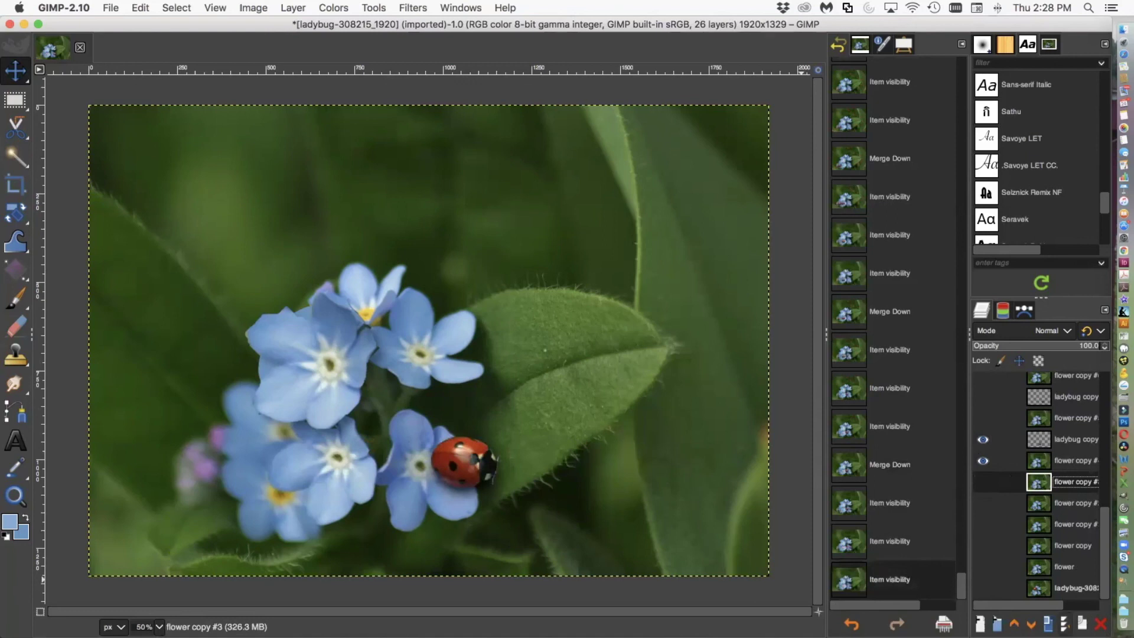
left_click(1063, 439)
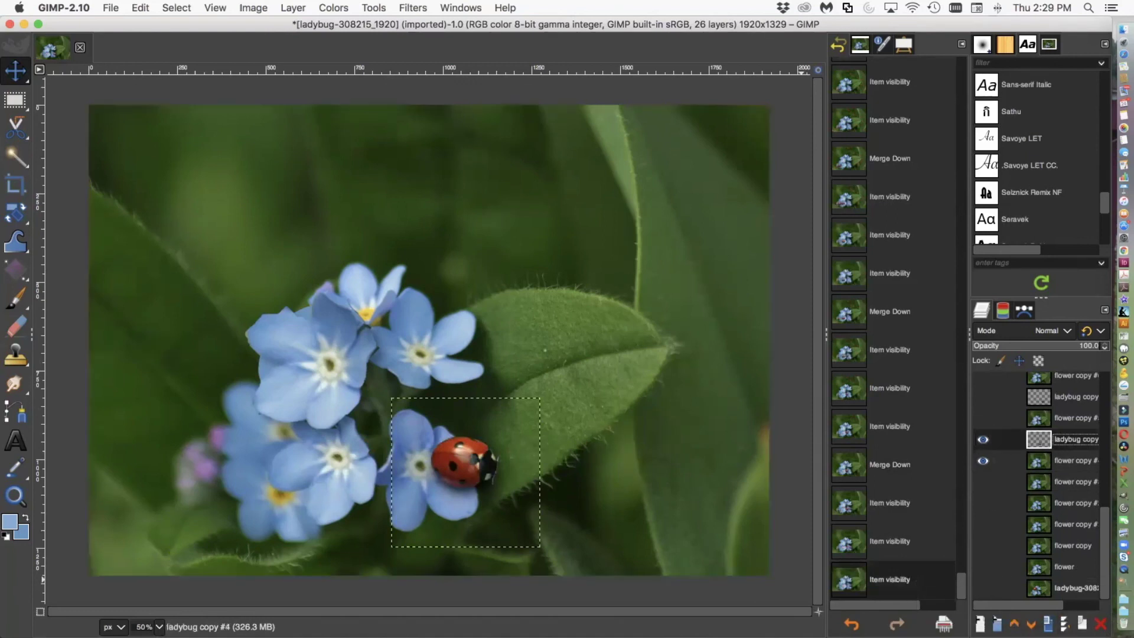
left_click(1065, 624)
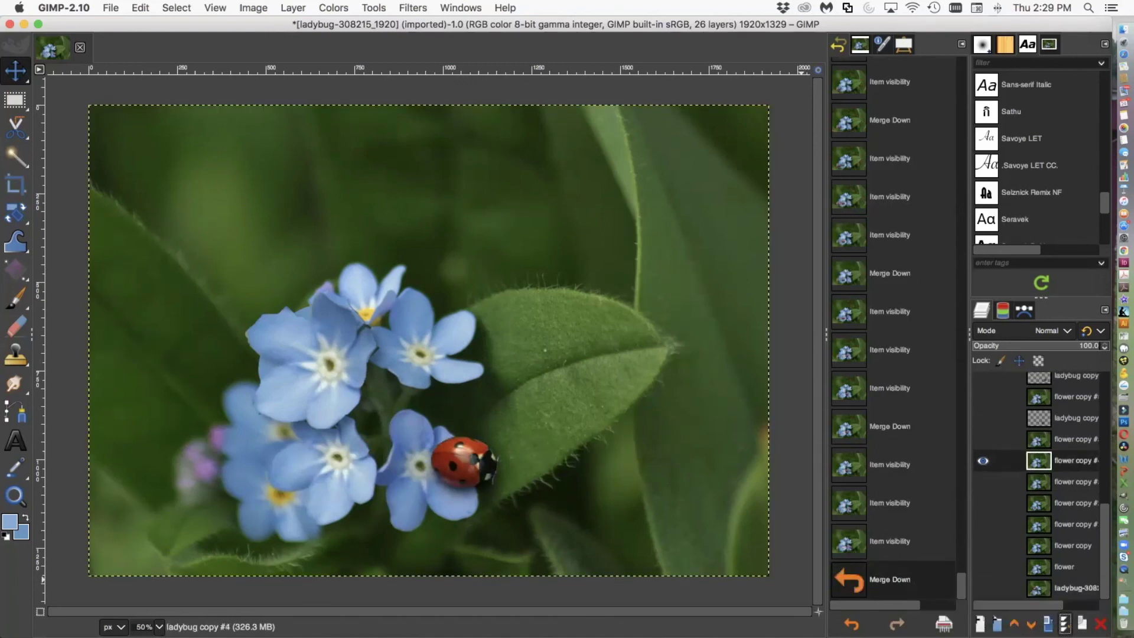
Show ladybug copy #5 and flower copy #5, hide flower copy #4, and merge ladybug copy #5 down into flower copy #5.
left_click(1078, 418)
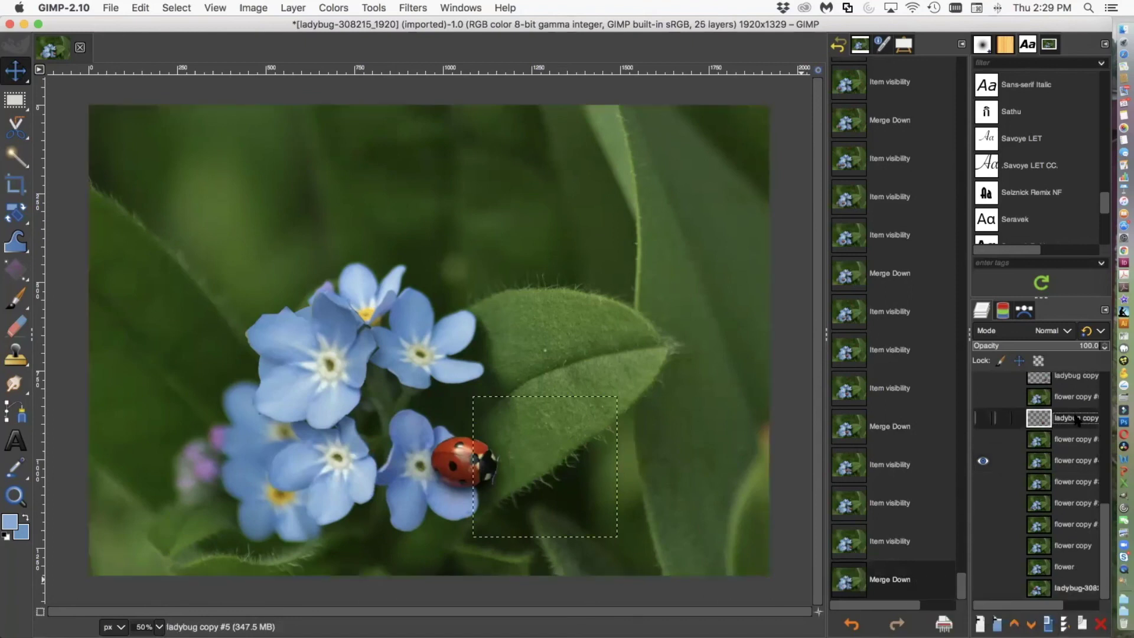
left_click(982, 418)
left_click(983, 438)
left_click(983, 460)
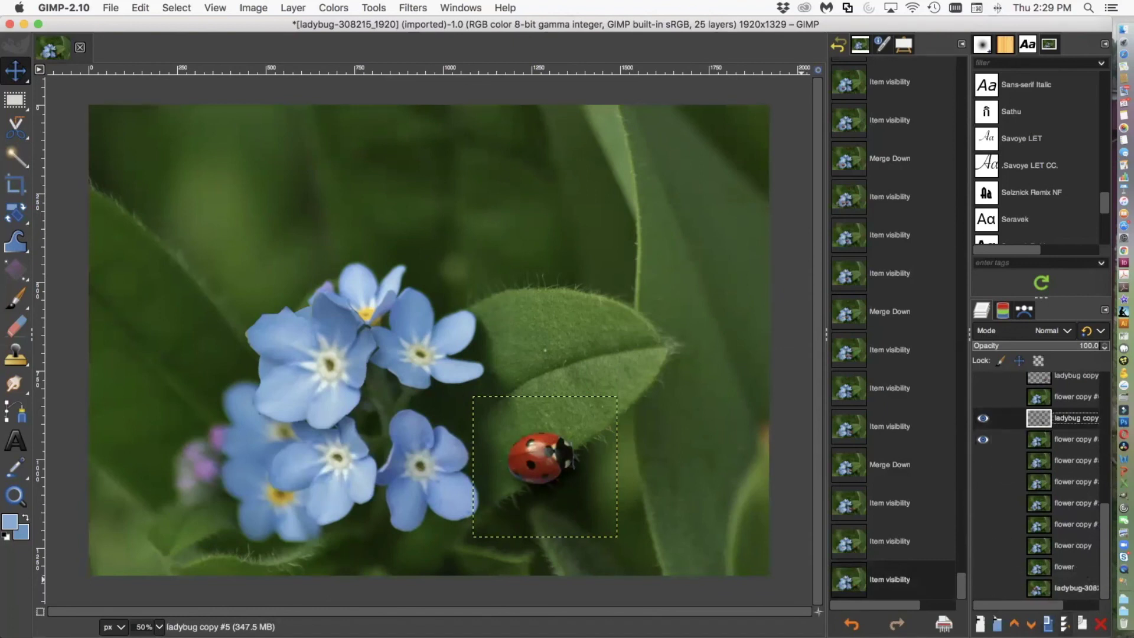
left_click(1065, 623)
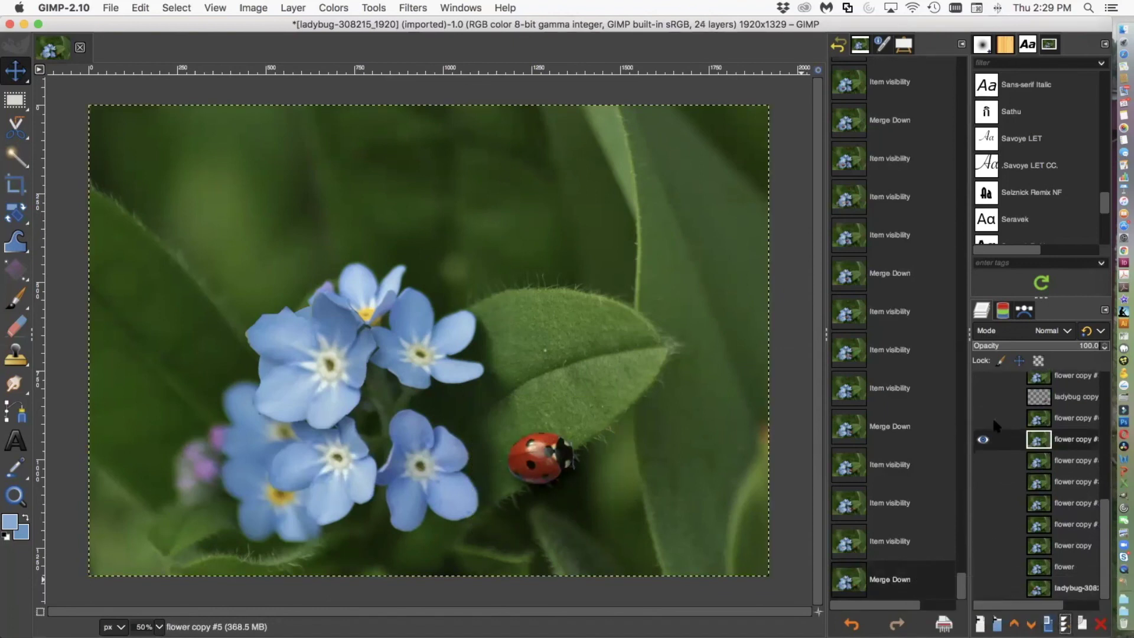
Show ladybug copy #6 and flower copy #6, hide flower copy #5, and merge ladybug copy #6 down into flower copy #6.
left_click(981, 396)
left_click(1070, 401)
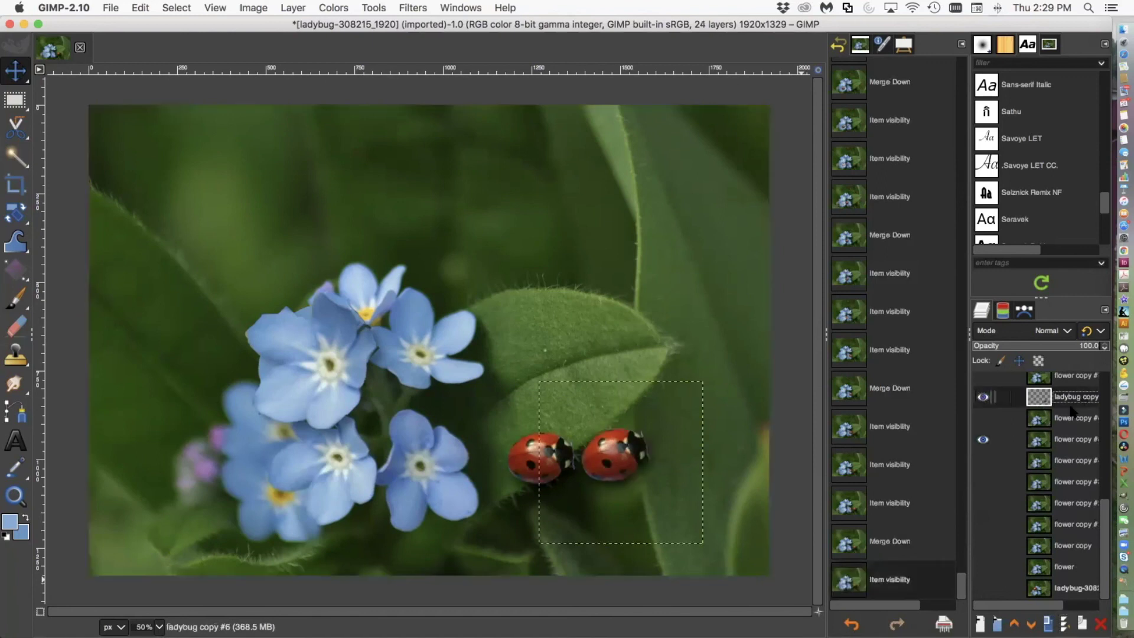
left_click(983, 439)
left_click(982, 418)
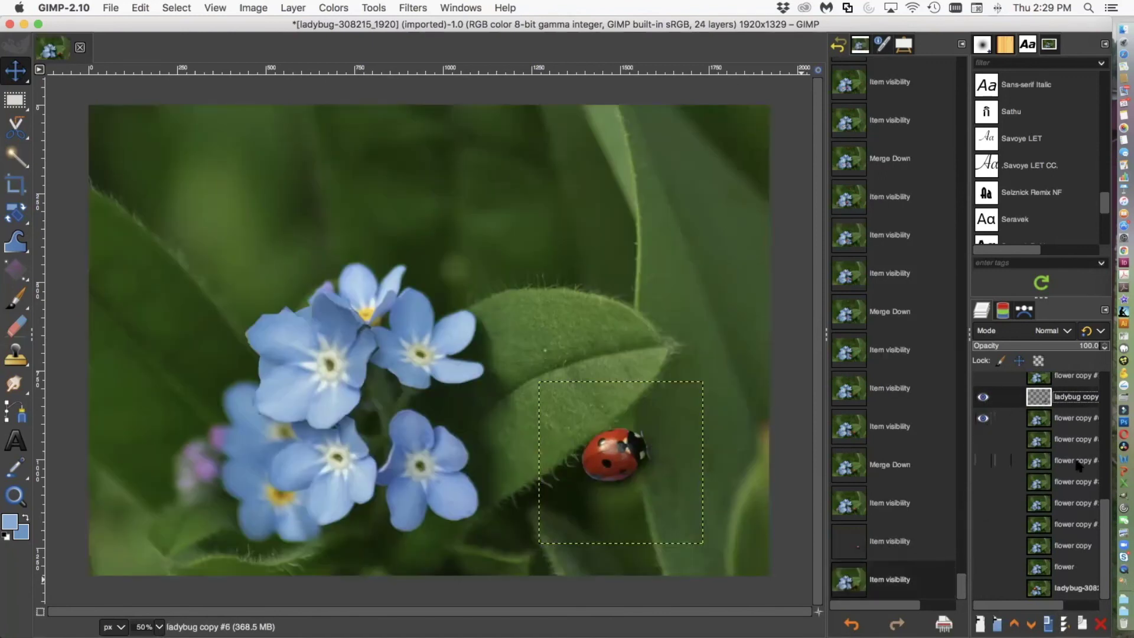
left_click(1064, 623)
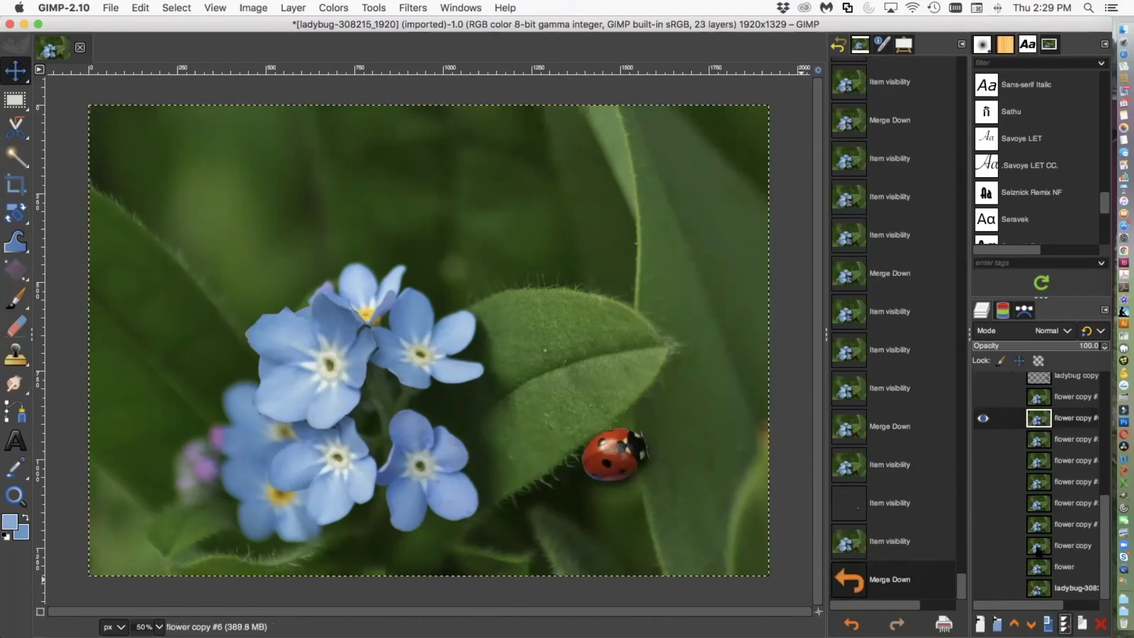
Show ladybug copy #7 and flower copy #7, hide flower copy #6, and merge ladybug copy #7 down into flower copy #7.
left_click_drag(1103, 526, 1002, 474)
left_click(1070, 476)
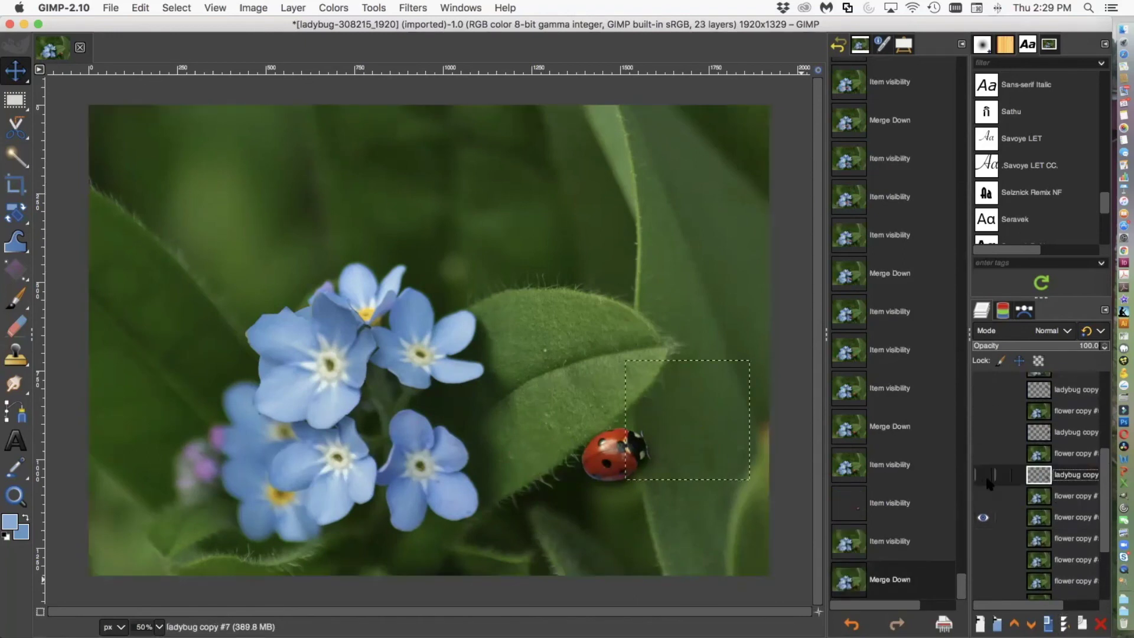
left_click(983, 474)
left_click(983, 496)
left_click(983, 516)
left_click(982, 517)
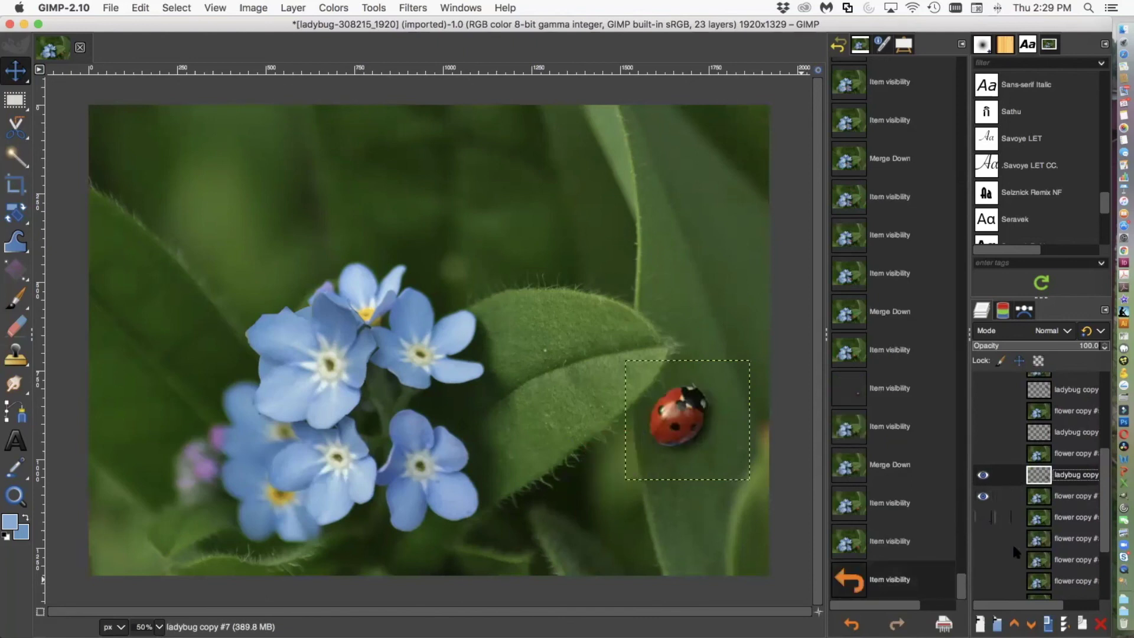
left_click(1065, 623)
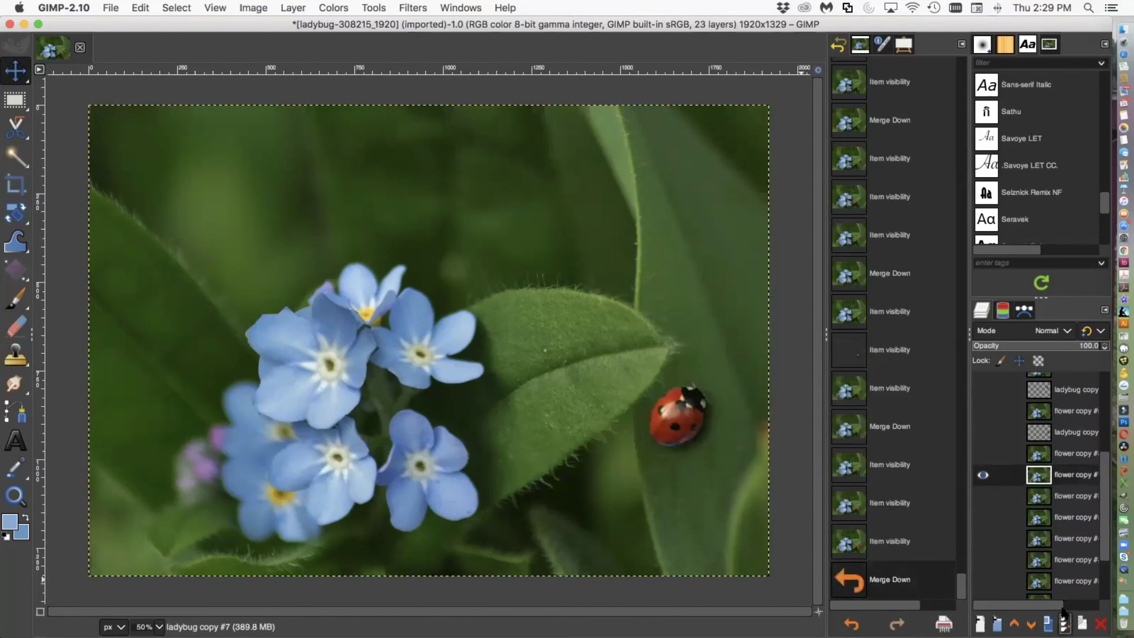
Show ladybug copy #8 and flower copy #8, hide flower copy #7, and merge ladybug copy #8 down into flower copy #8.
scroll(1104, 456, "up", 1)
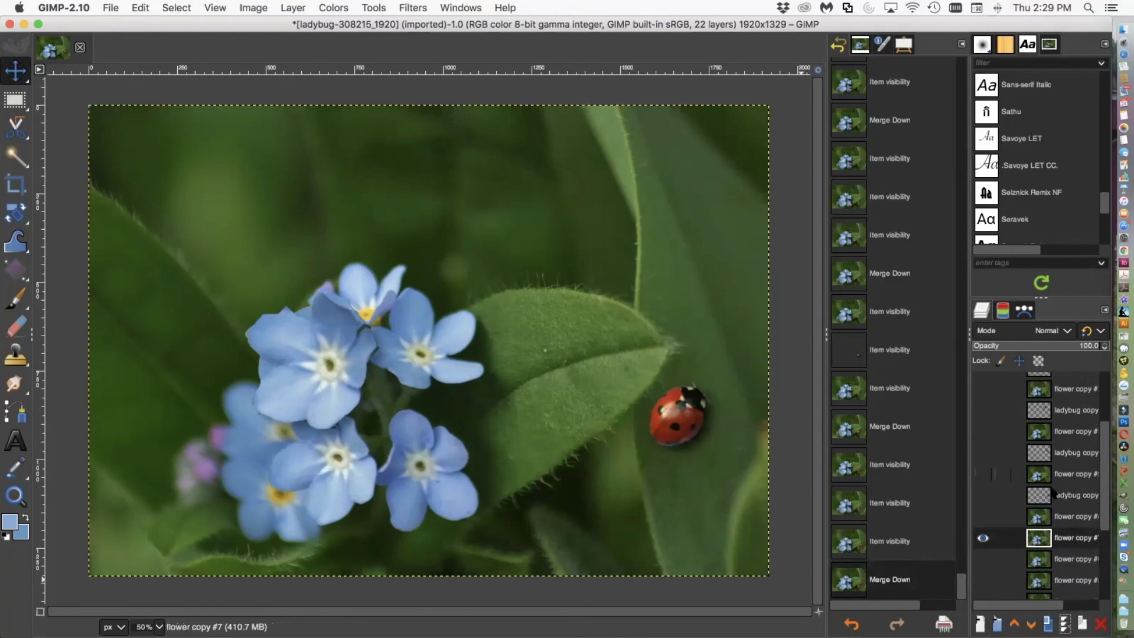
left_click(983, 495)
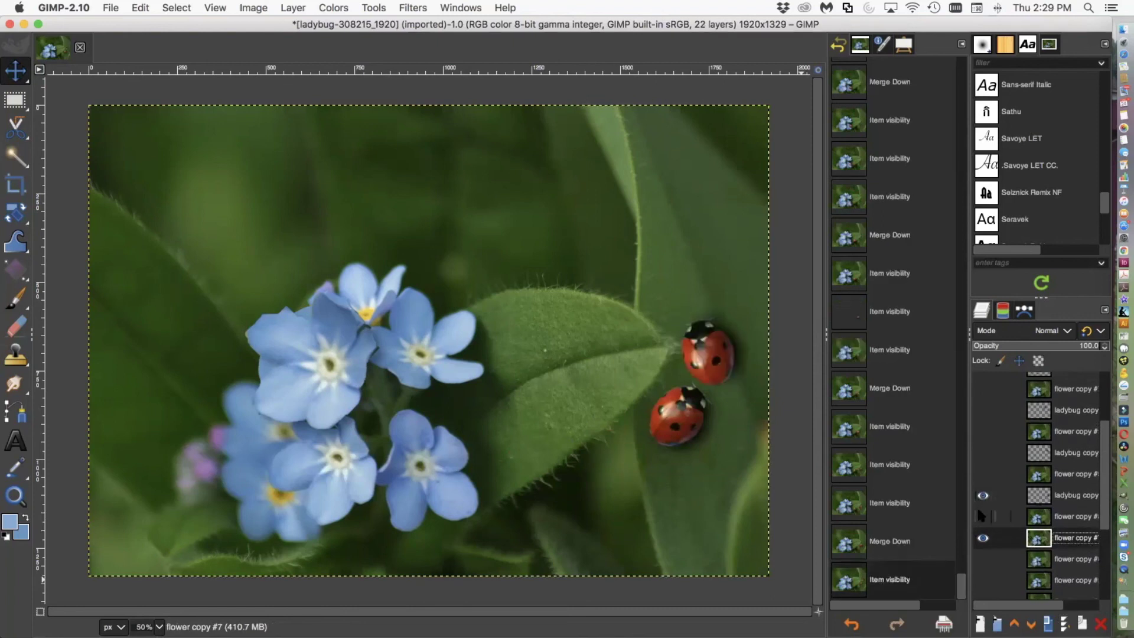
left_click(983, 517)
left_click(982, 537)
left_click(1070, 495)
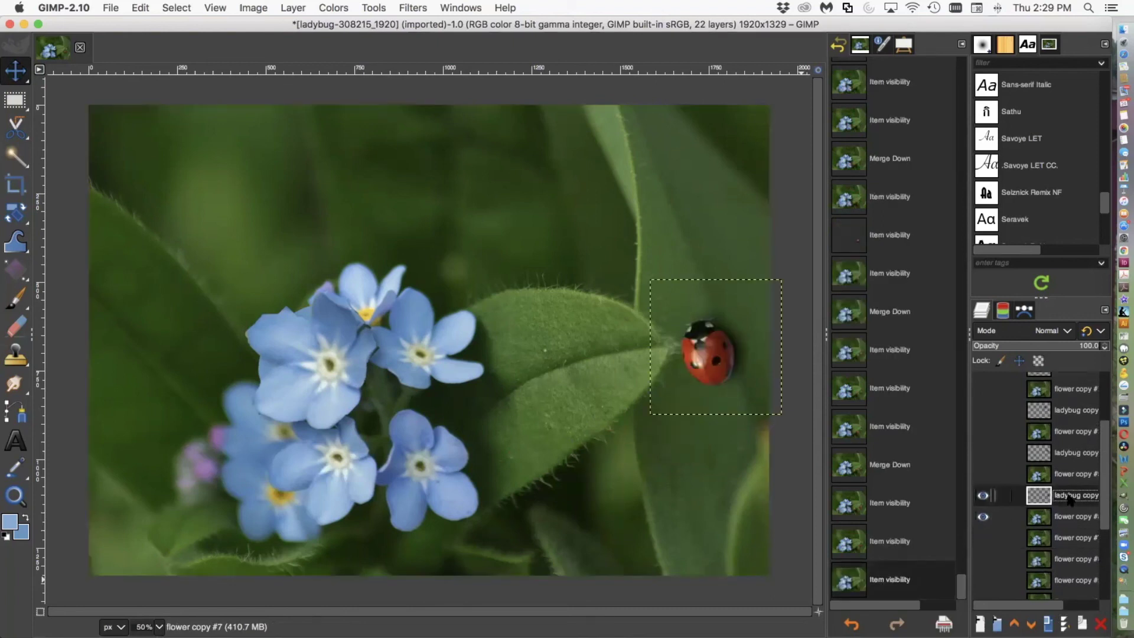
left_click(1065, 624)
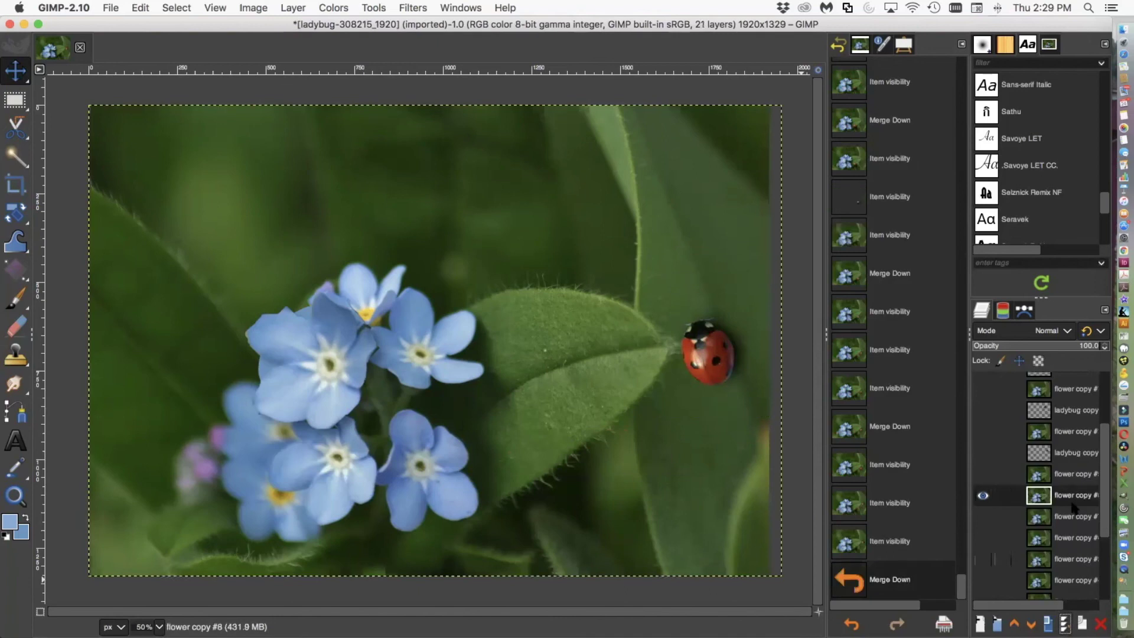
Show ladybug copy #9 and flower copy #9, hide flower copy #8, and merge ladybug copy #9 down into flower copy #9.
left_click(983, 452)
left_click(983, 473)
left_click(982, 495)
left_click(1070, 452)
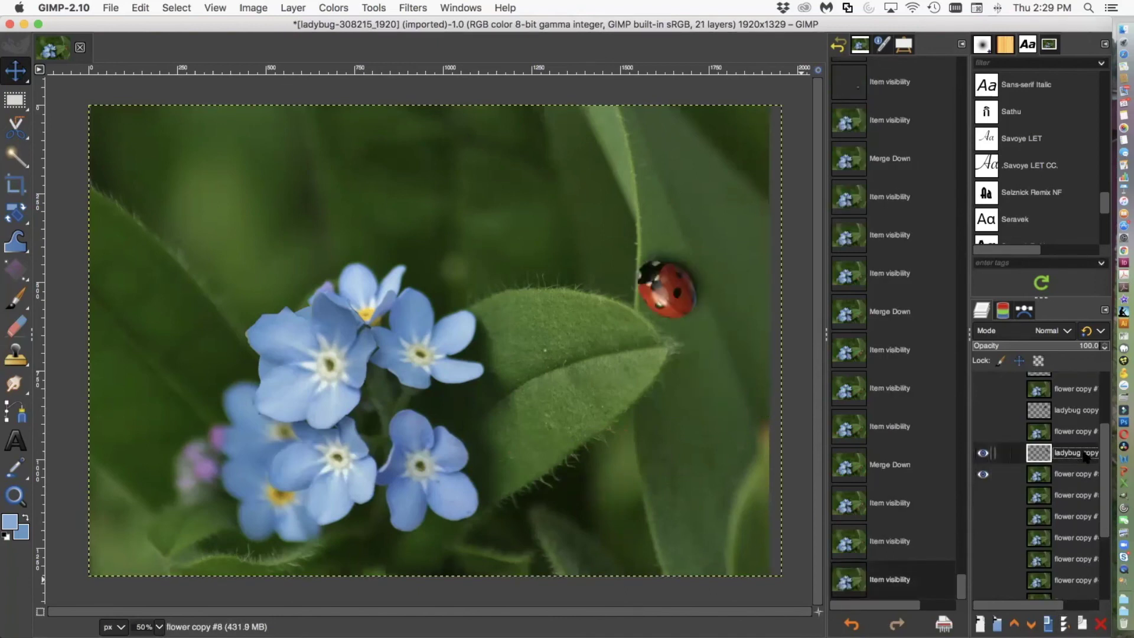
left_click(1065, 624)
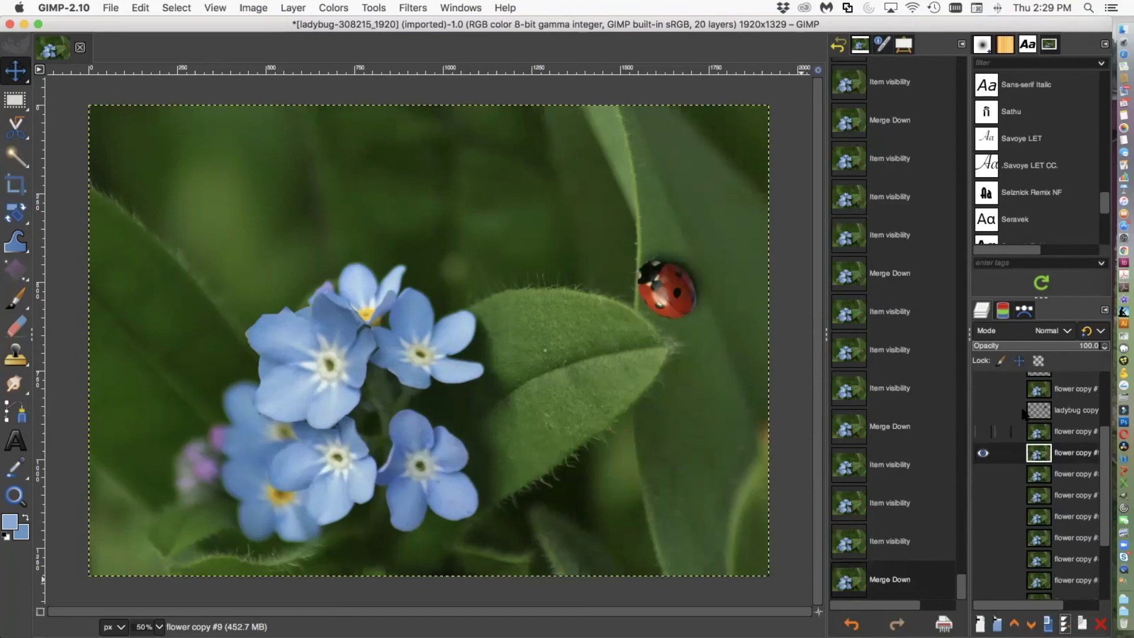
Show ladybug copy #10 and flower copy #10, hide flower copy #9, and merge ladybug copy #10 down into flower copy #10.
left_click(983, 410)
left_click(983, 431)
left_click(983, 452)
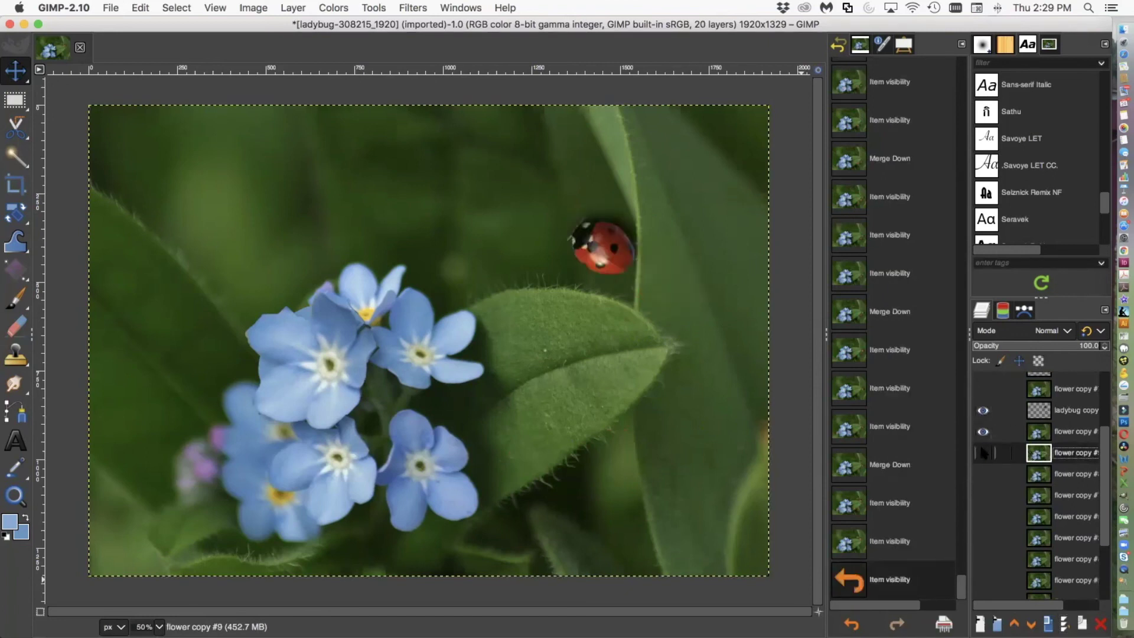
left_click(1064, 414)
left_click(1063, 623)
Show ladybug copy #11 and flower copy #11, hide flower copy #10, and merge ladybug copy #11 down into flower copy #11.
scroll(1103, 509, "up", 1)
scroll(1103, 509, "up", 3)
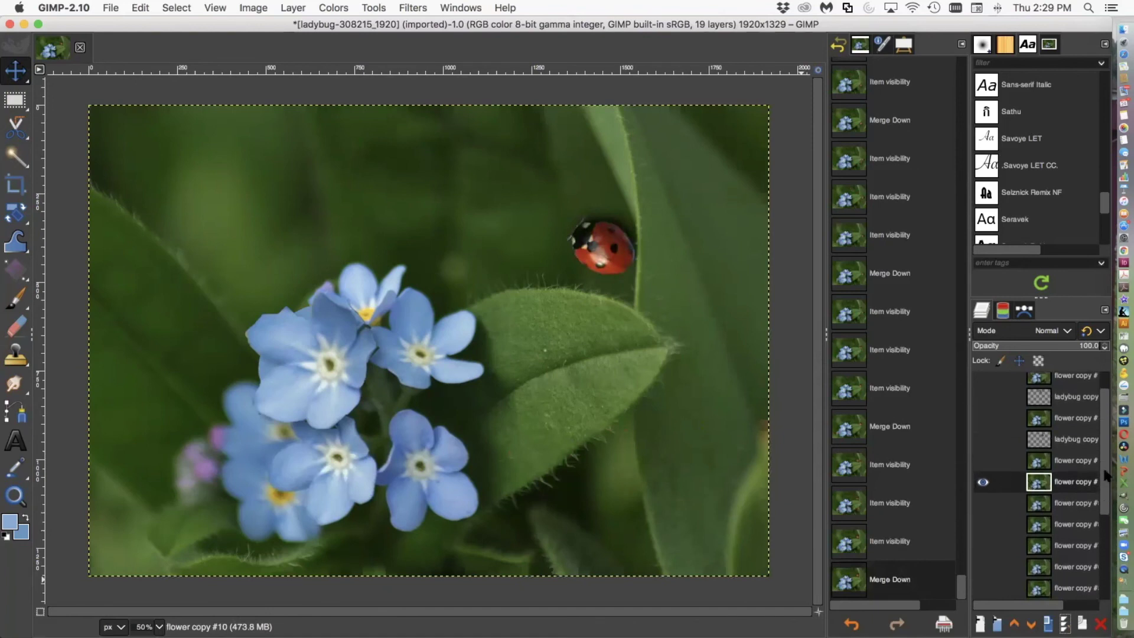
left_click(982, 442)
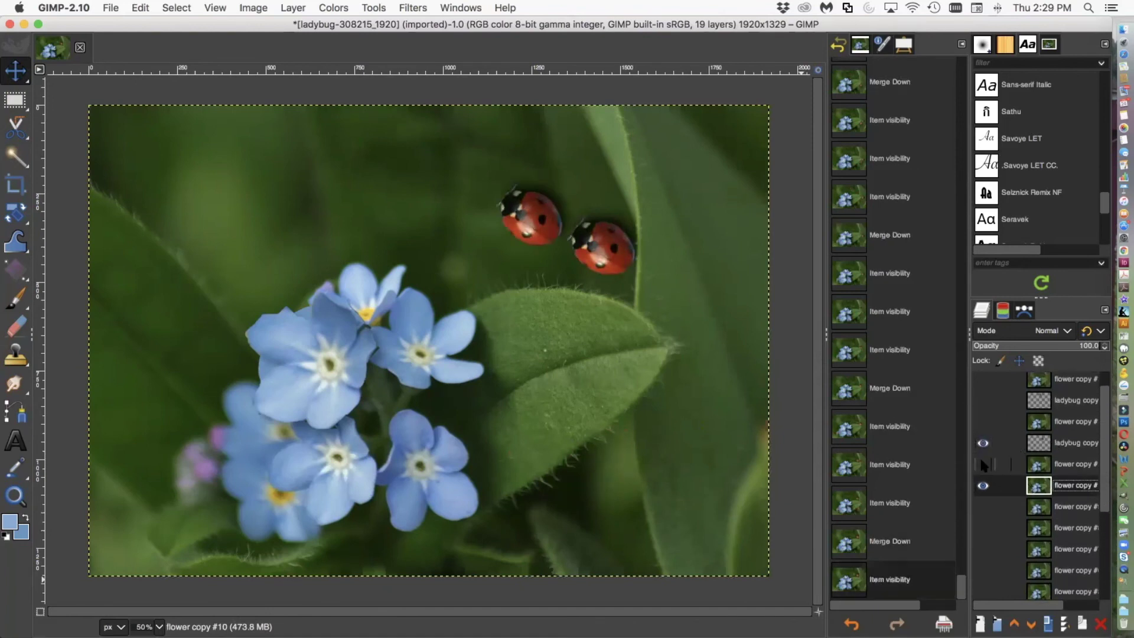
left_click(982, 463)
left_click(983, 484)
left_click(1069, 442)
left_click(1063, 624)
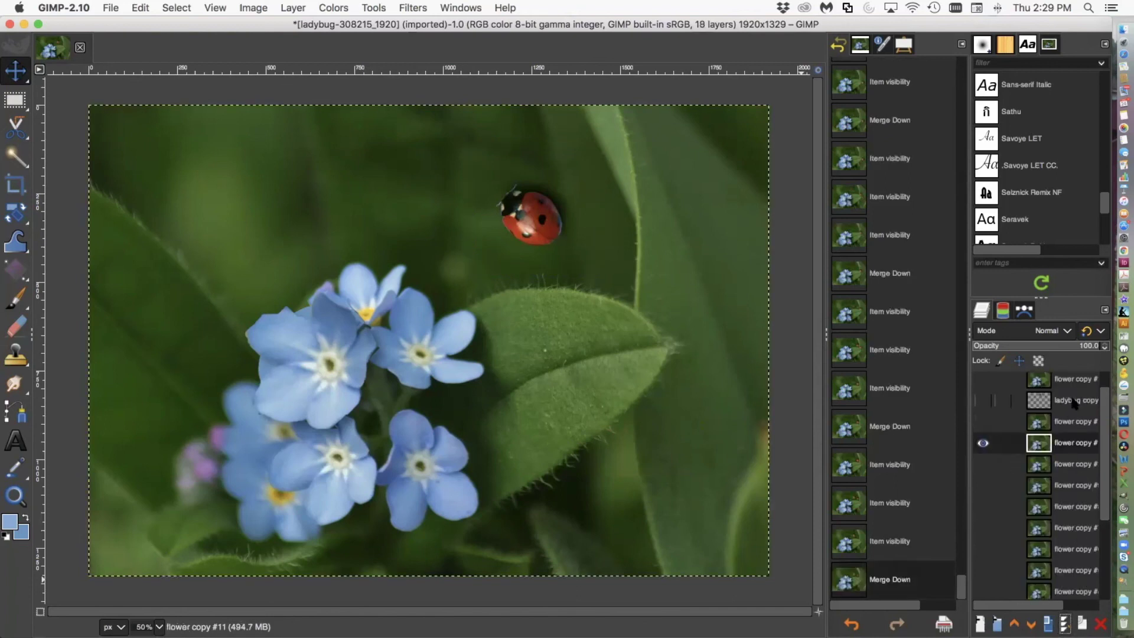
Show ladybug copy #12 and flower copy #12, hide flower copy #11, and merge ladybug copy #12 down into flower copy #12.
left_click(983, 400)
left_click(983, 421)
left_click(983, 443)
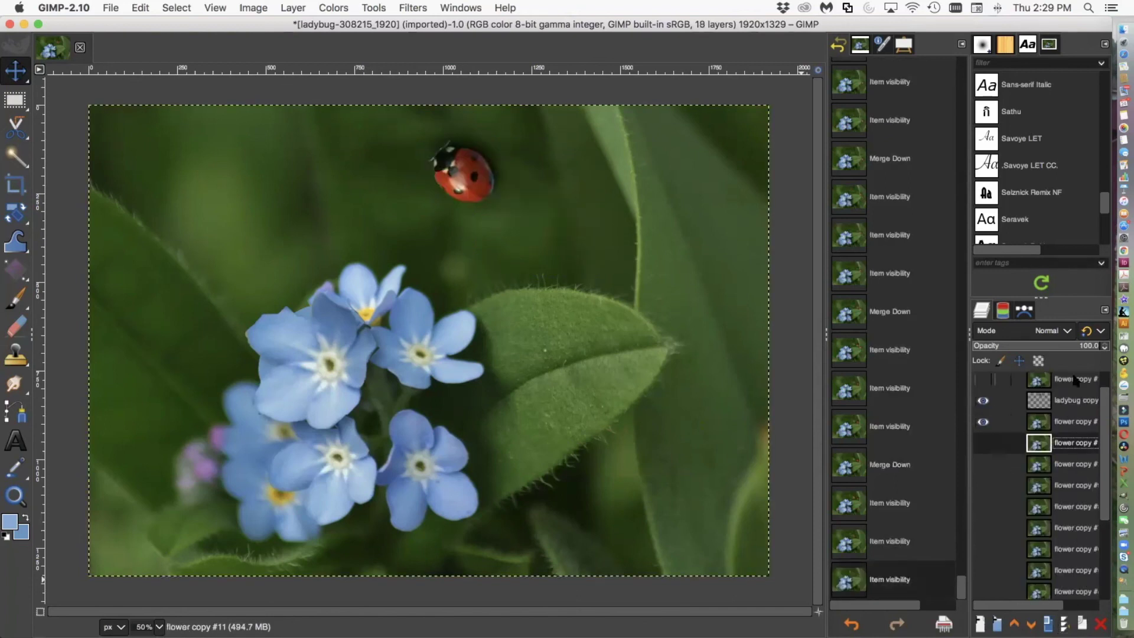
left_click(1060, 400)
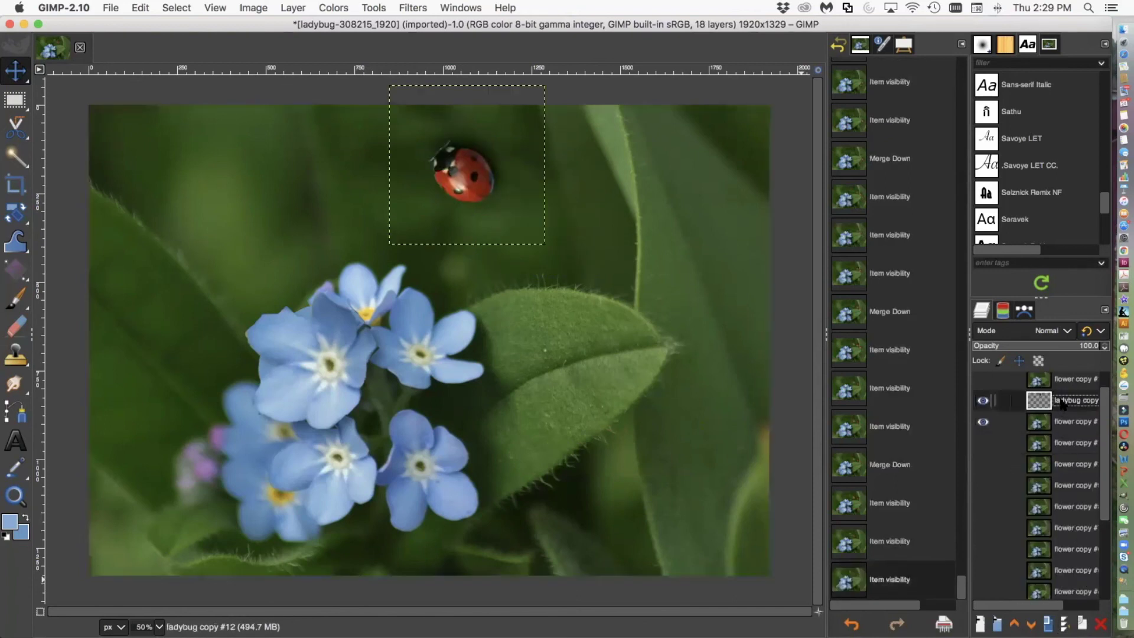
left_click(1063, 623)
Show ladybug copy #13 and flower copy #13, hide flower copy #12, and merge ladybug copy #13 down into flower copy #13.
scroll(1103, 426, "up", 1)
left_click(983, 383)
left_click(982, 404)
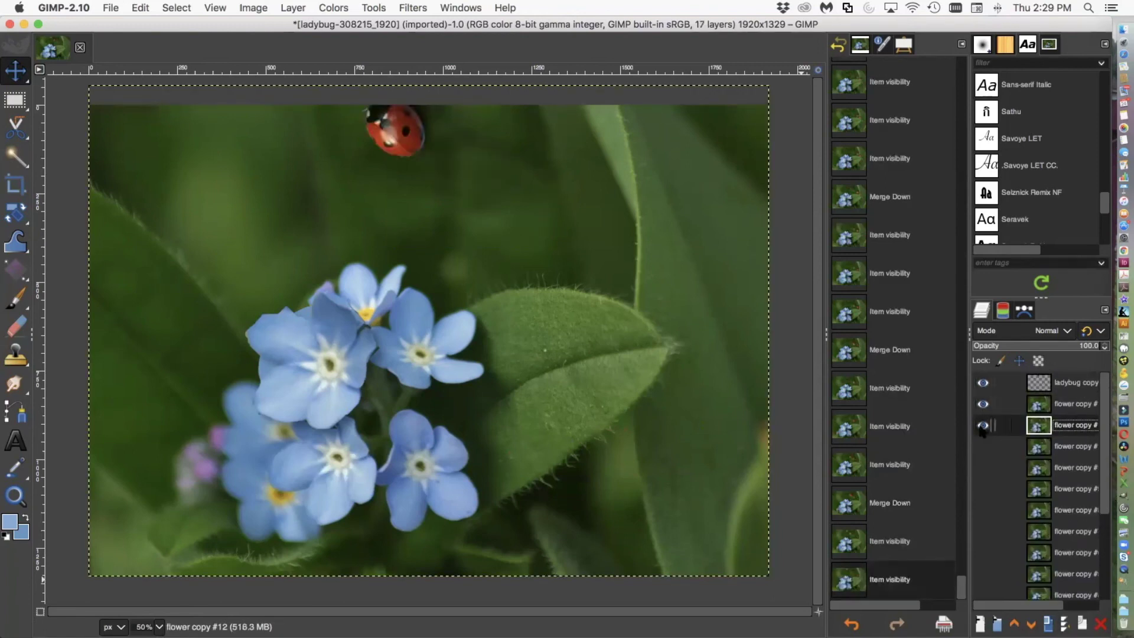
left_click(983, 426)
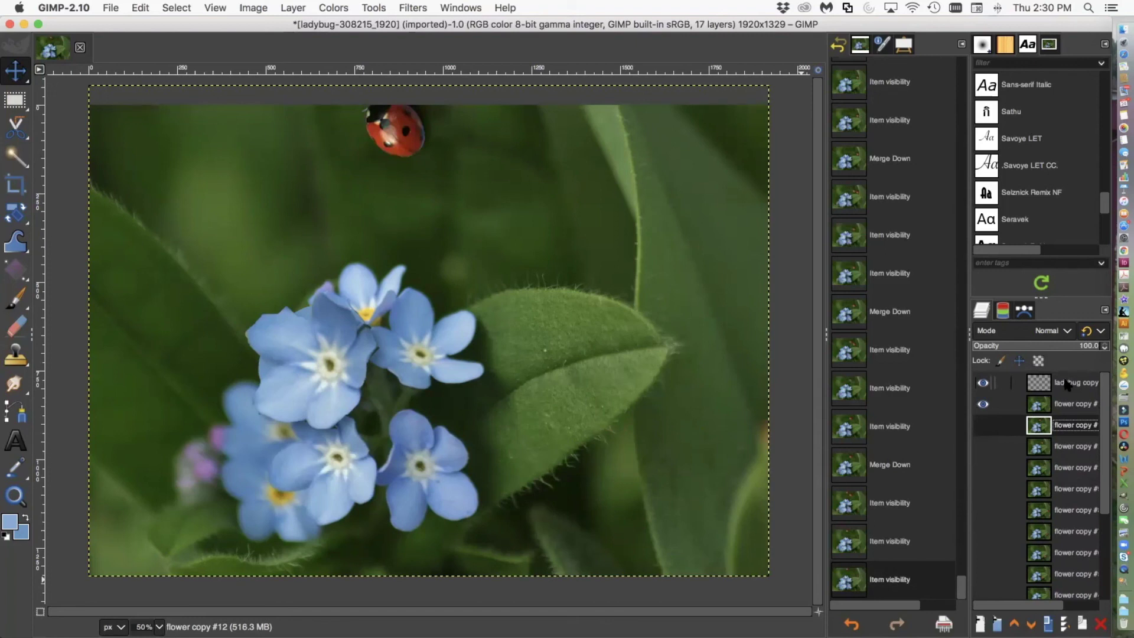
left_click(1068, 384)
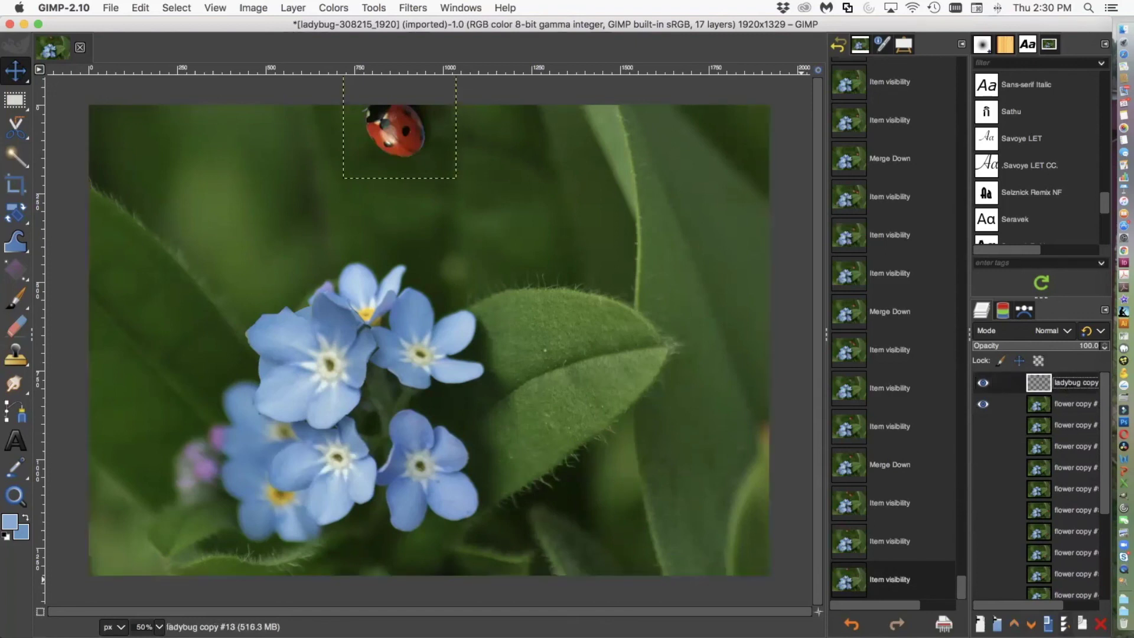
left_click(1064, 627)
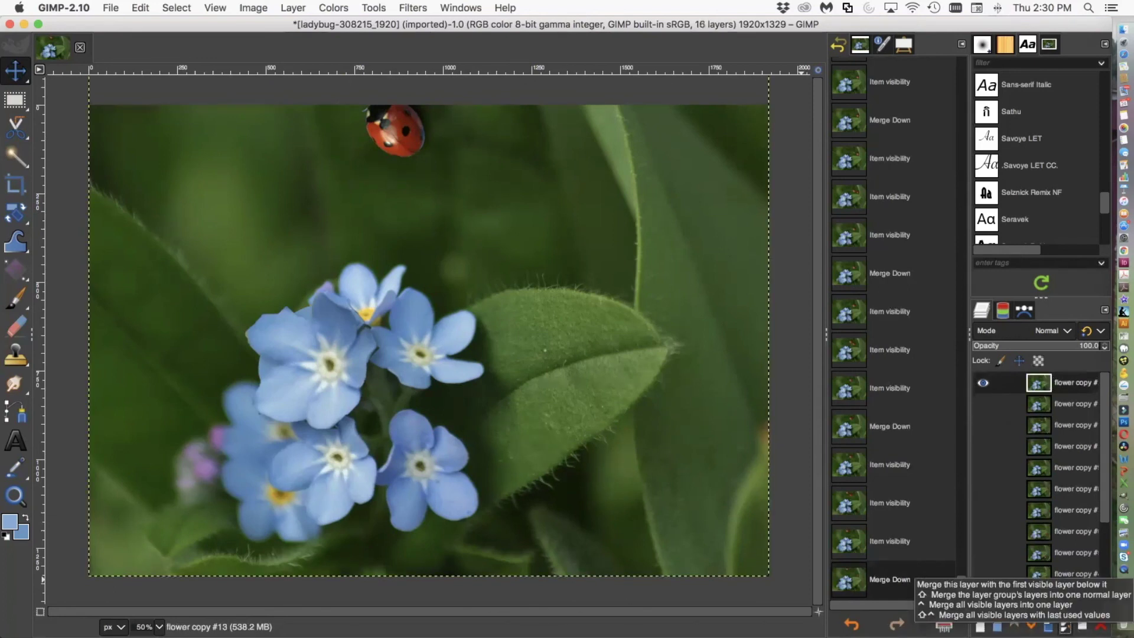
Delete the original ladybug photo layer beneath the flower layer at the bottom of the layer stack.
left_click_drag(1005, 606, 1084, 604)
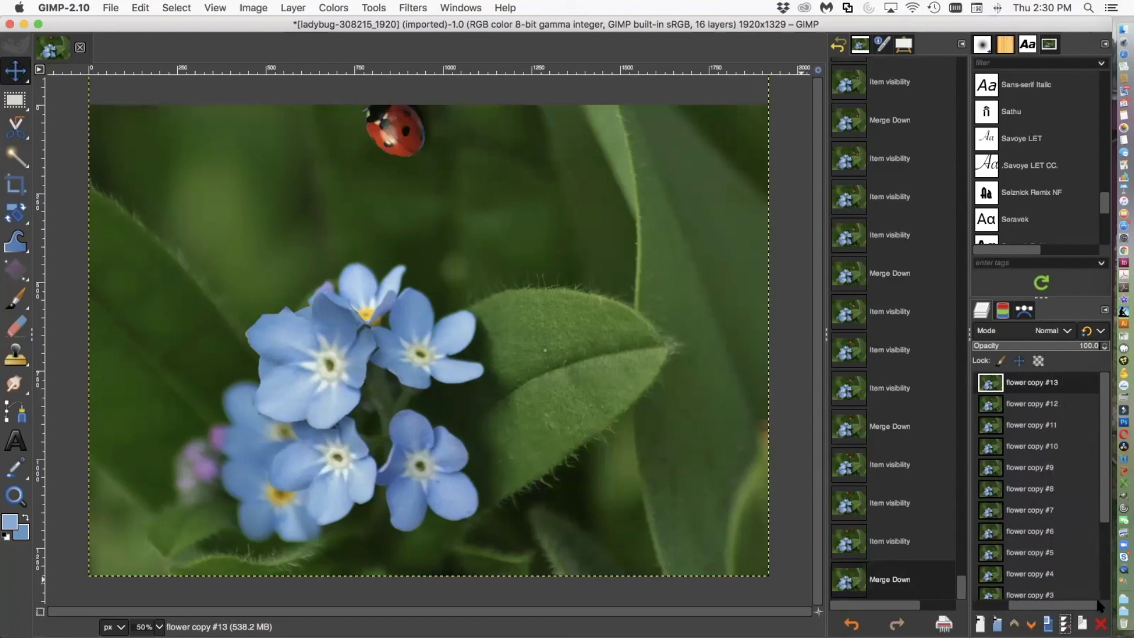
scroll(1094, 596, "left", 2)
scroll(1104, 570, "down", 5)
scroll(1104, 570, "down", 2)
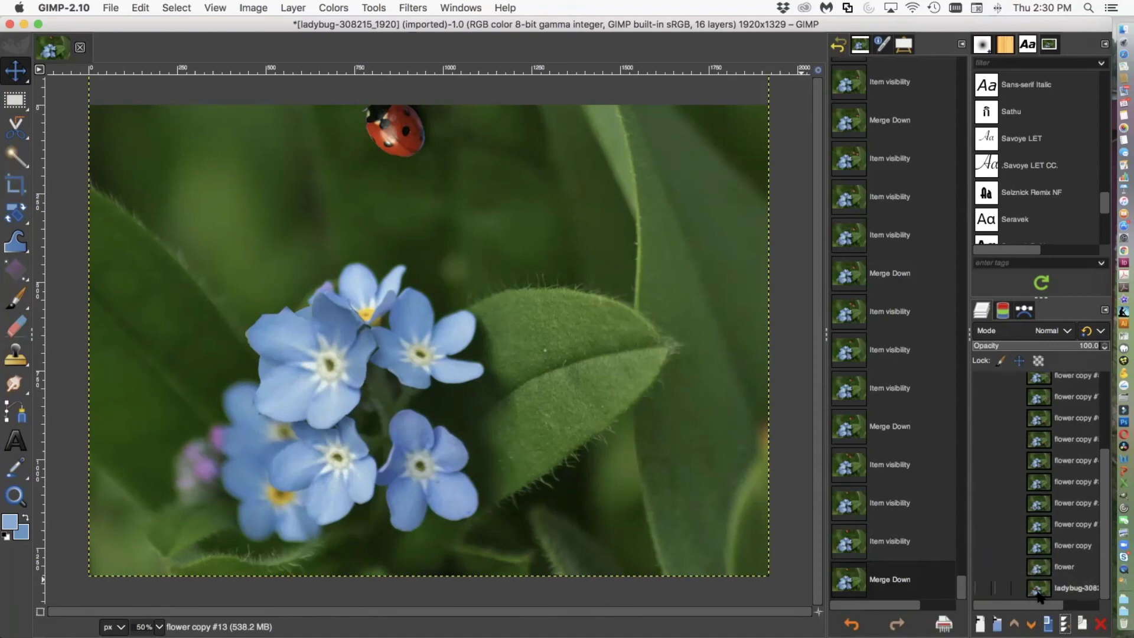
left_click(1081, 590)
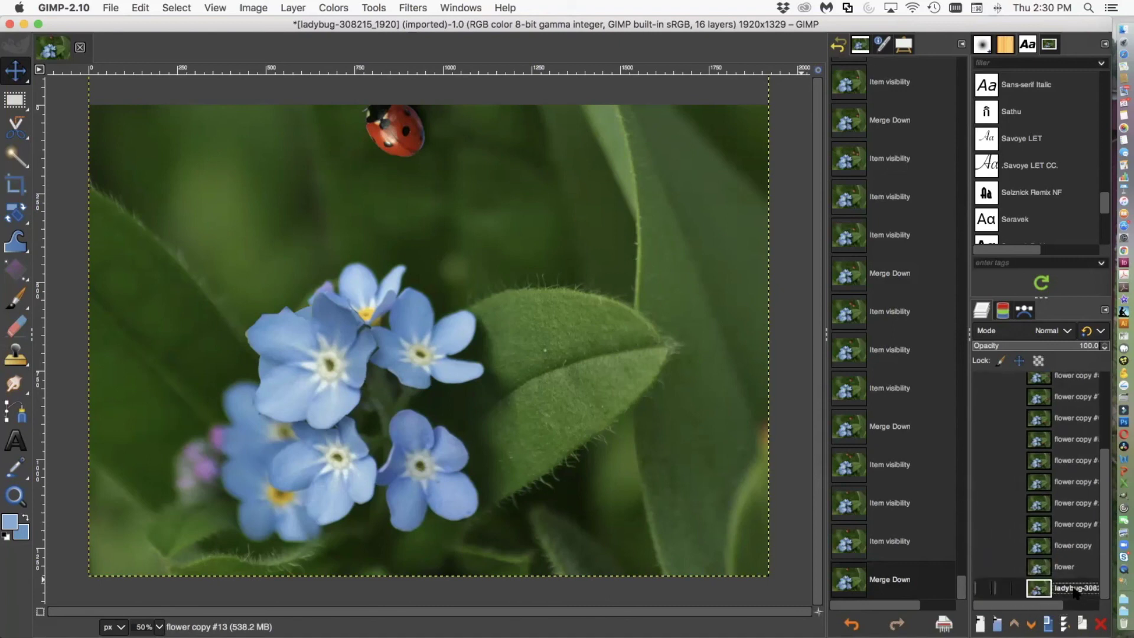
left_click(1100, 623)
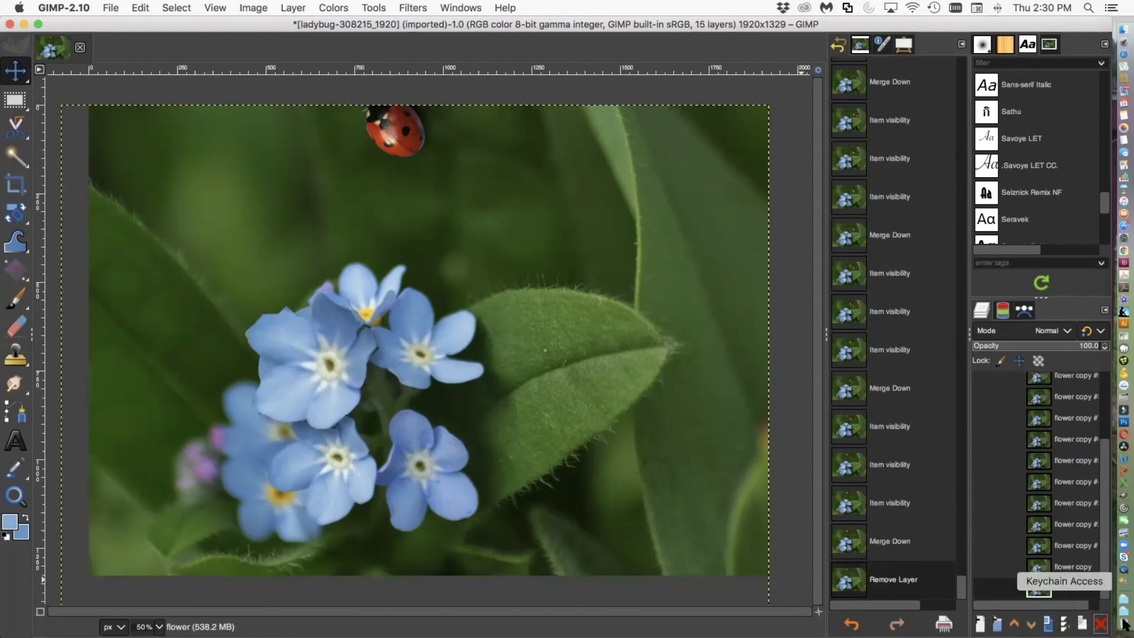
Make every hidden frame layer visible, from the flower layer up through flower copy #12.
left_click(982, 588)
left_click(983, 567)
left_click(982, 546)
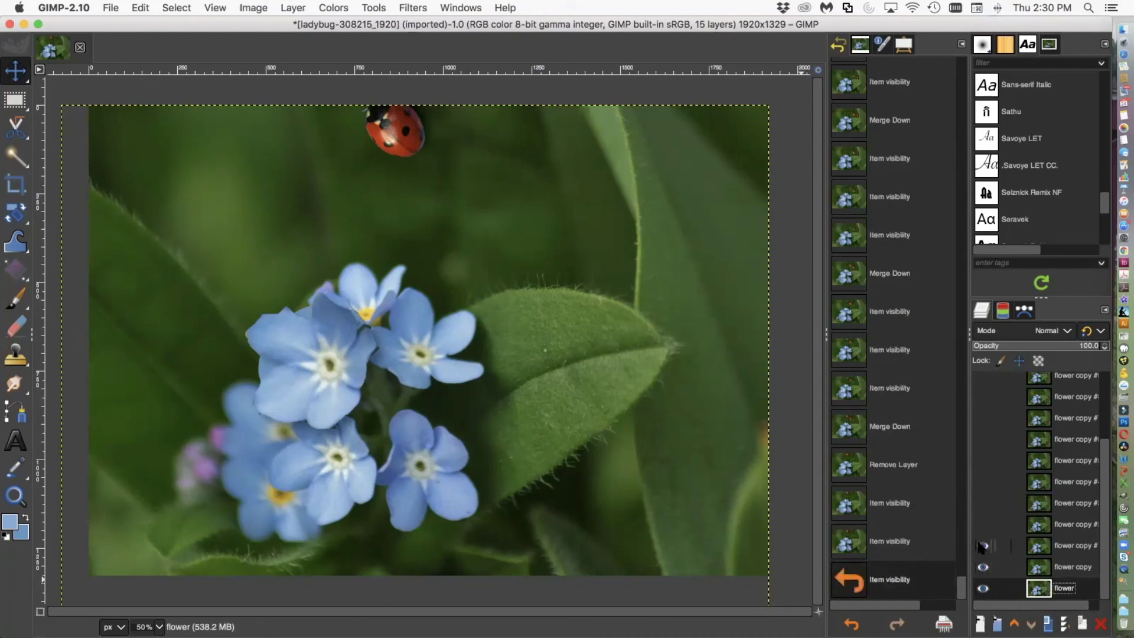
left_click(983, 524)
left_click(983, 503)
left_click(983, 482)
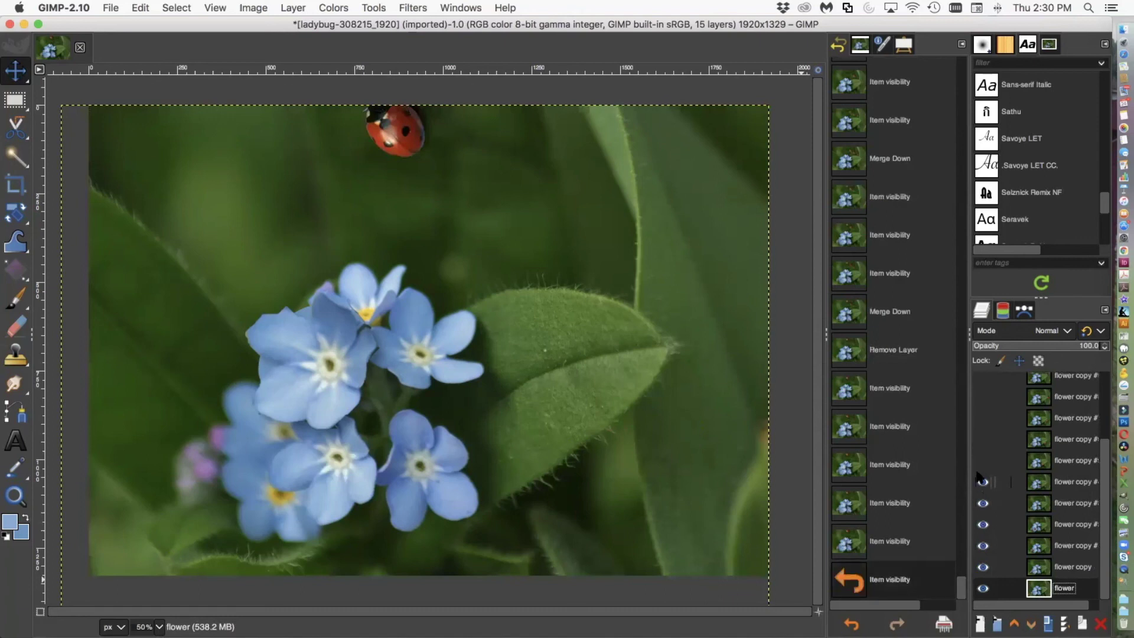
left_click(983, 461)
left_click(983, 440)
left_click(983, 418)
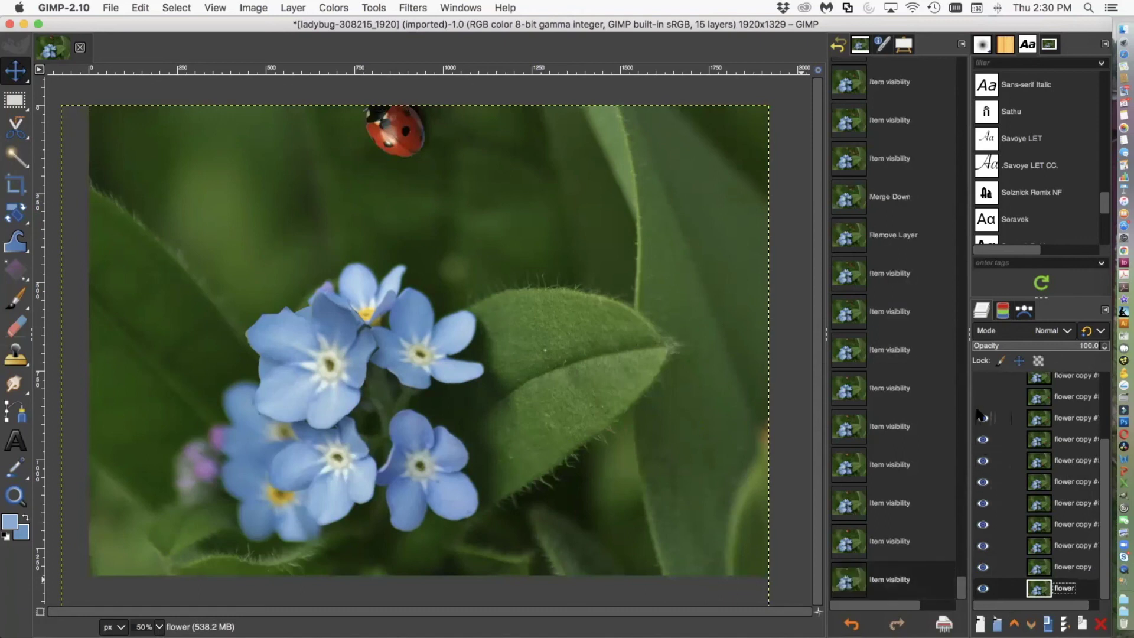
left_click(980, 401)
left_click_drag(1104, 472, 1106, 427)
left_click(983, 439)
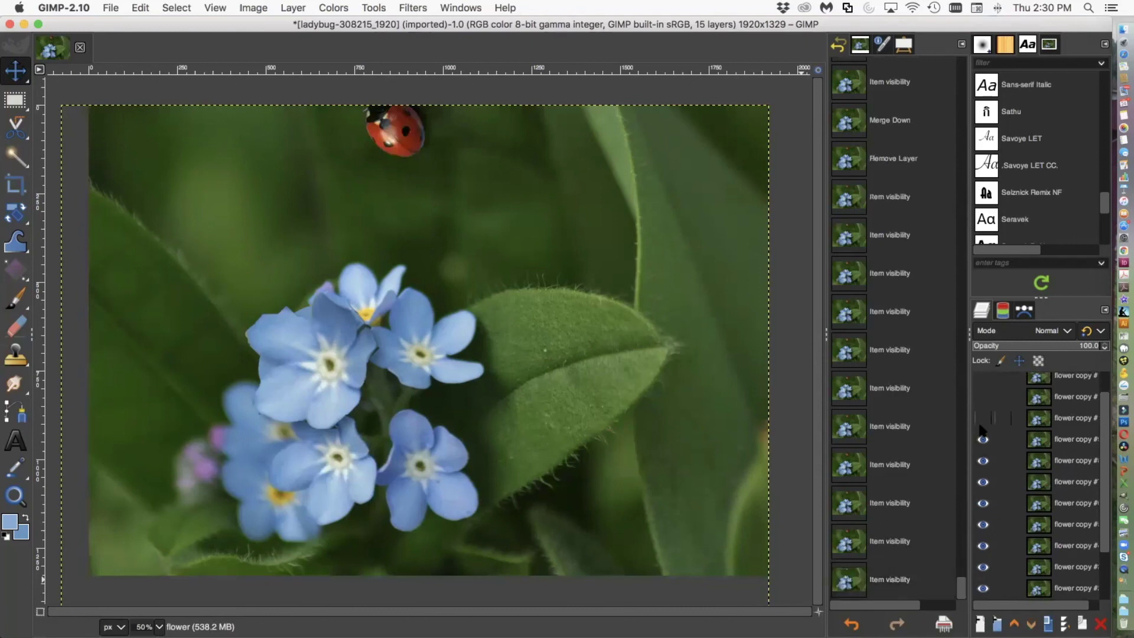
left_click(983, 419)
left_click(983, 397)
left_click(978, 381)
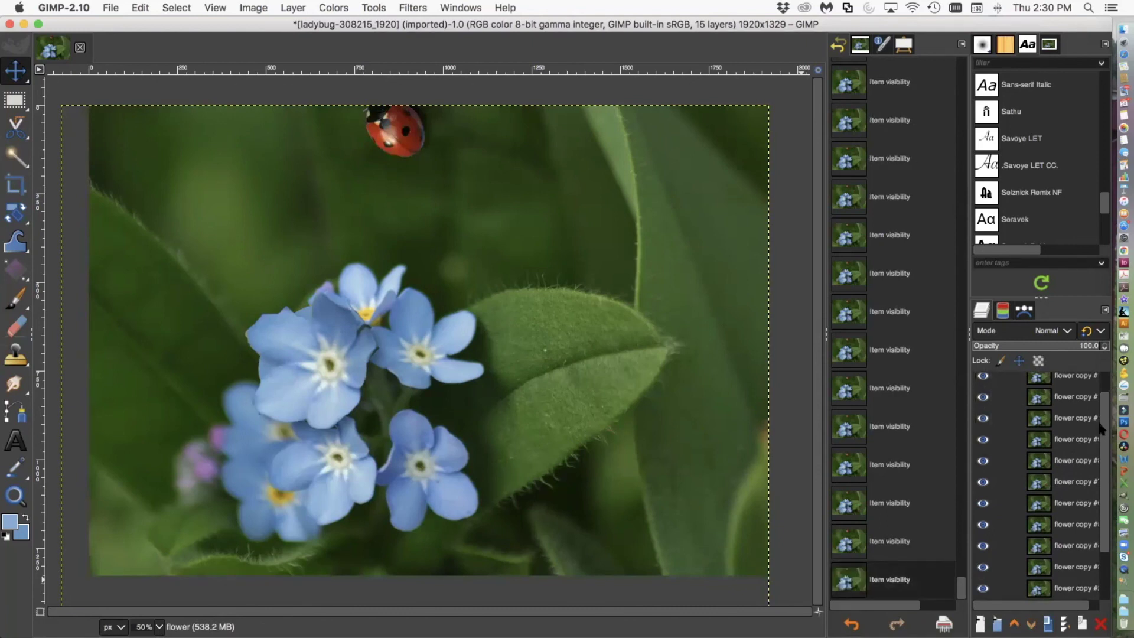
left_click_drag(1103, 427, 1102, 369)
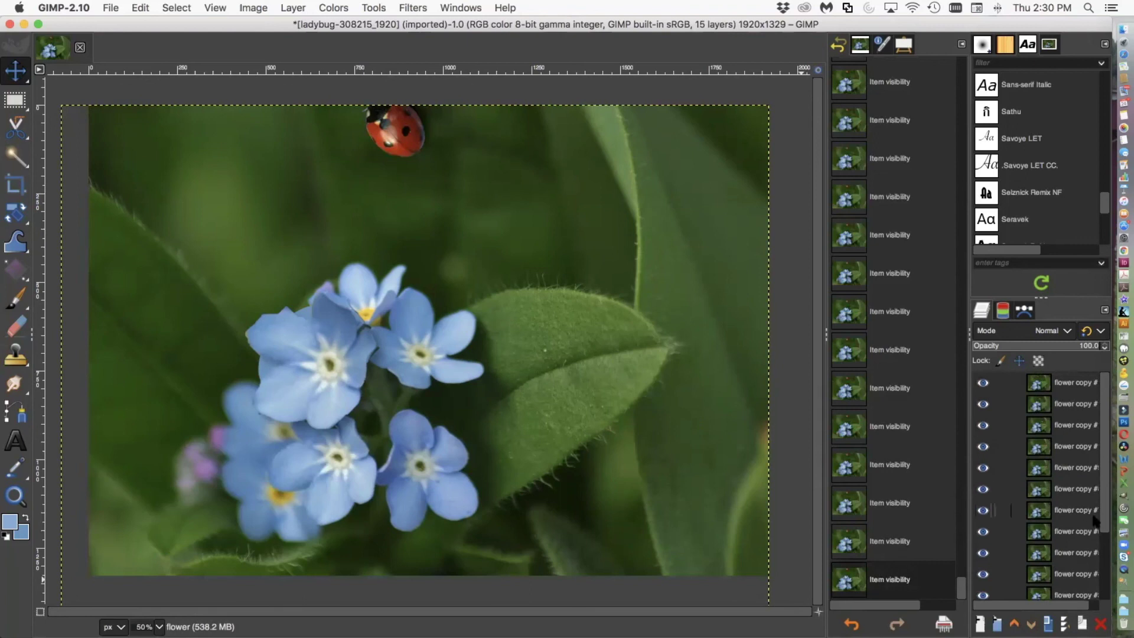
left_click_drag(1102, 510, 1113, 603)
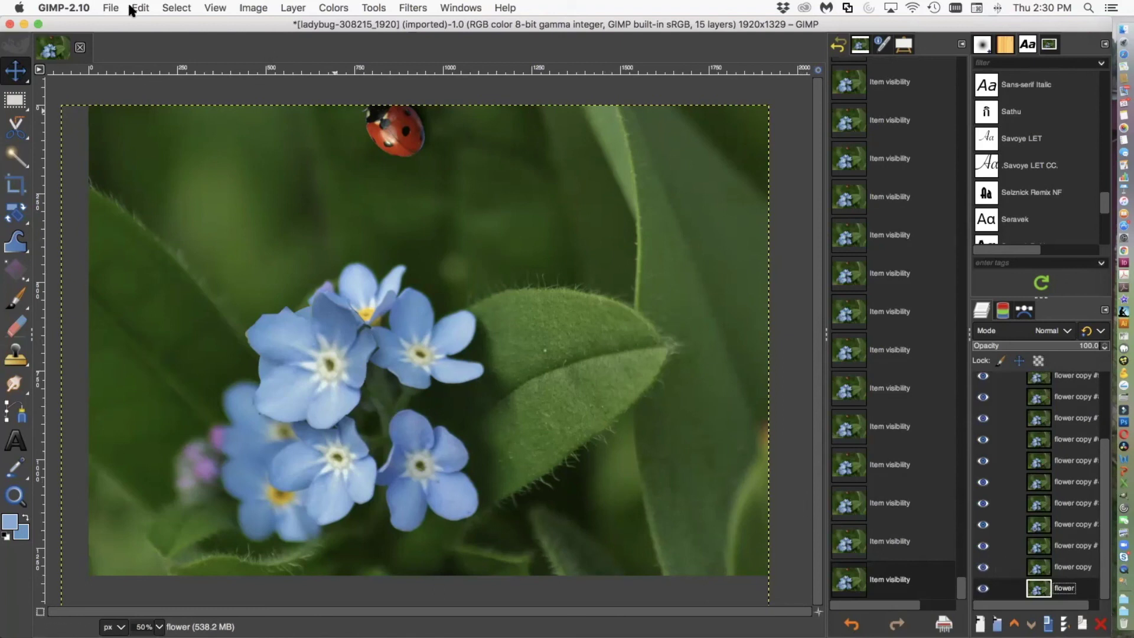
Save the project as Ladybug_animation3.xcf in the Project #4 - simple animation folder.
left_click(109, 8)
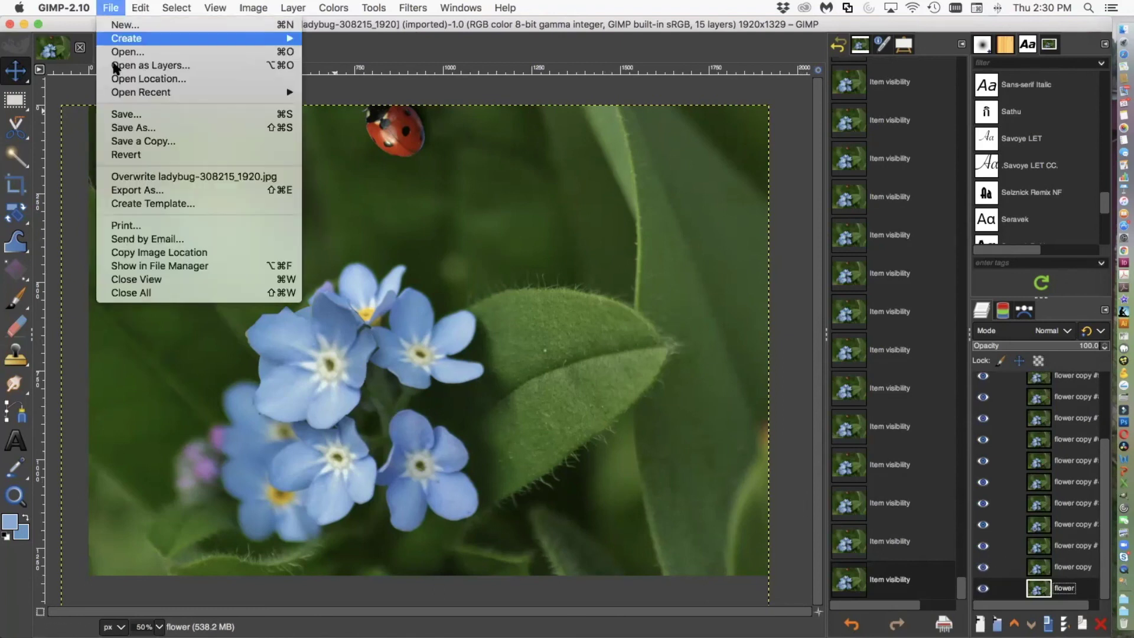
left_click(115, 113)
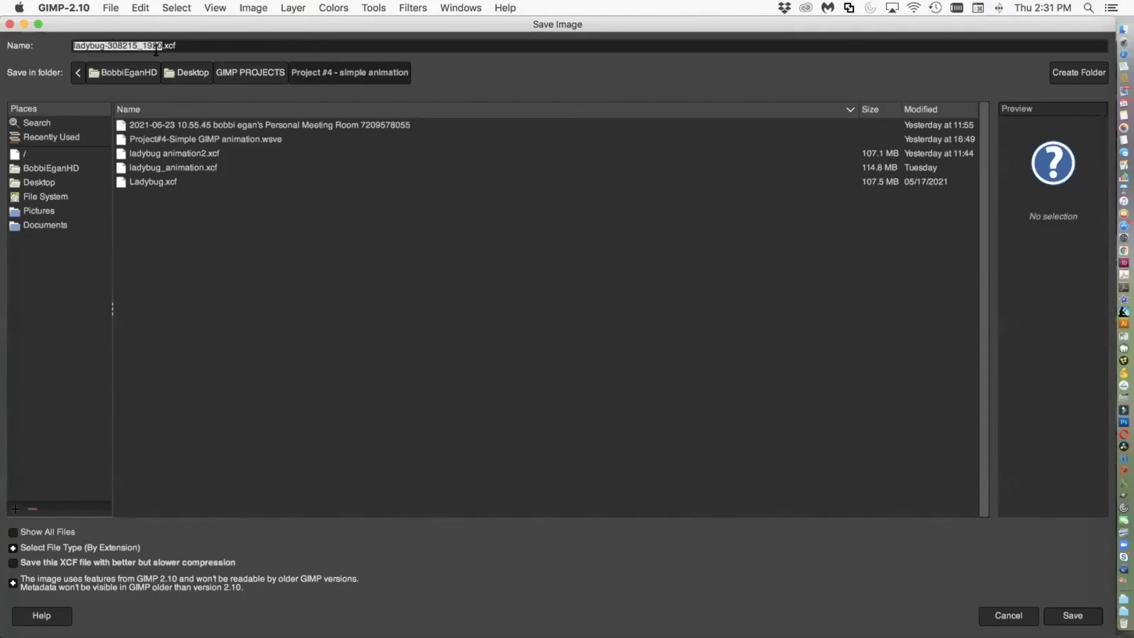
left_click(157, 47)
left_click_drag(161, 47, 67, 45)
type("Lady")
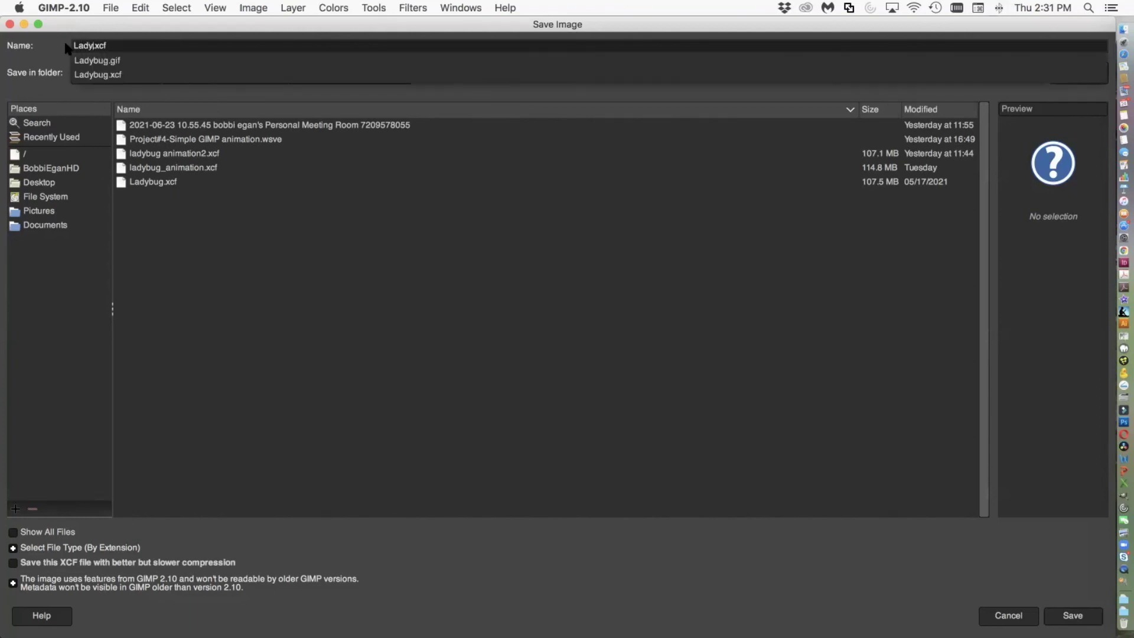
type("bug")
type("_animation")
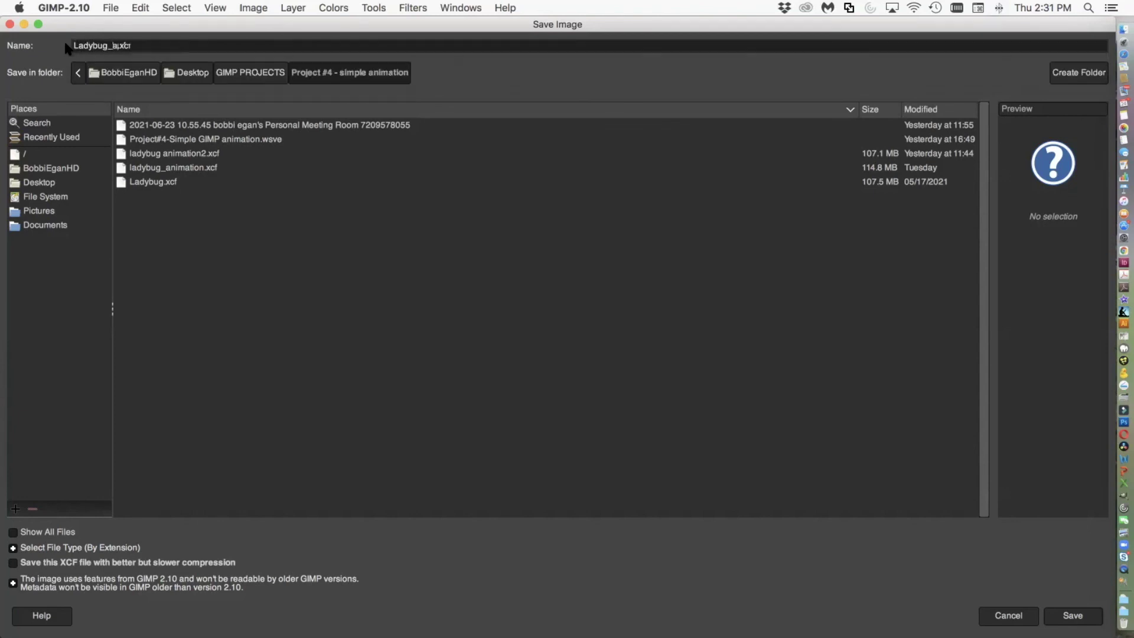
type("3")
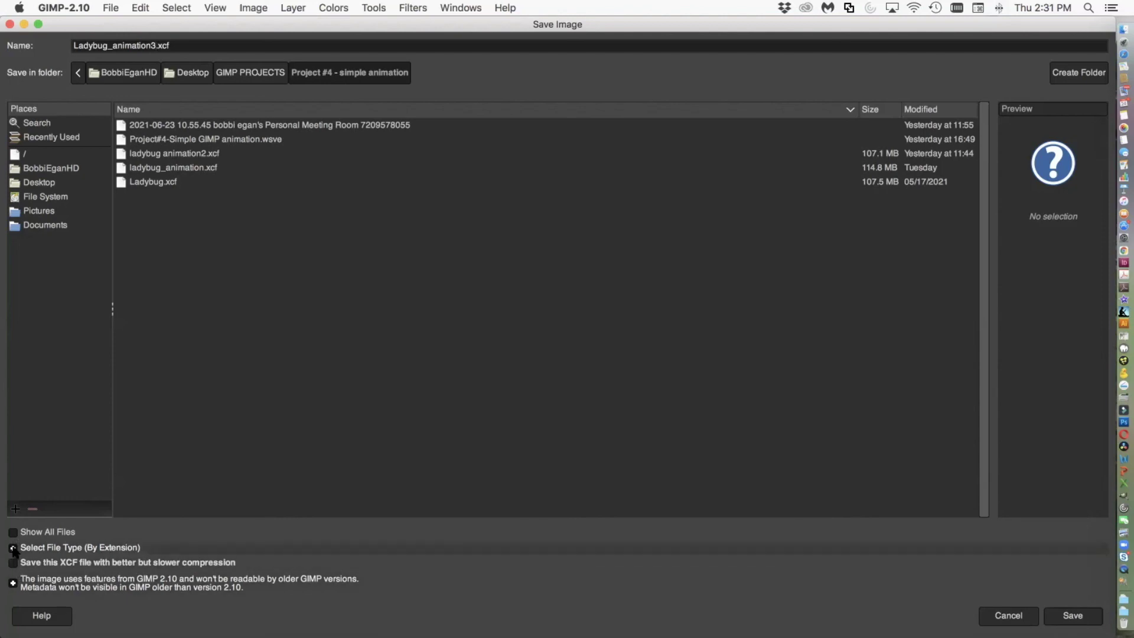
left_click(1070, 617)
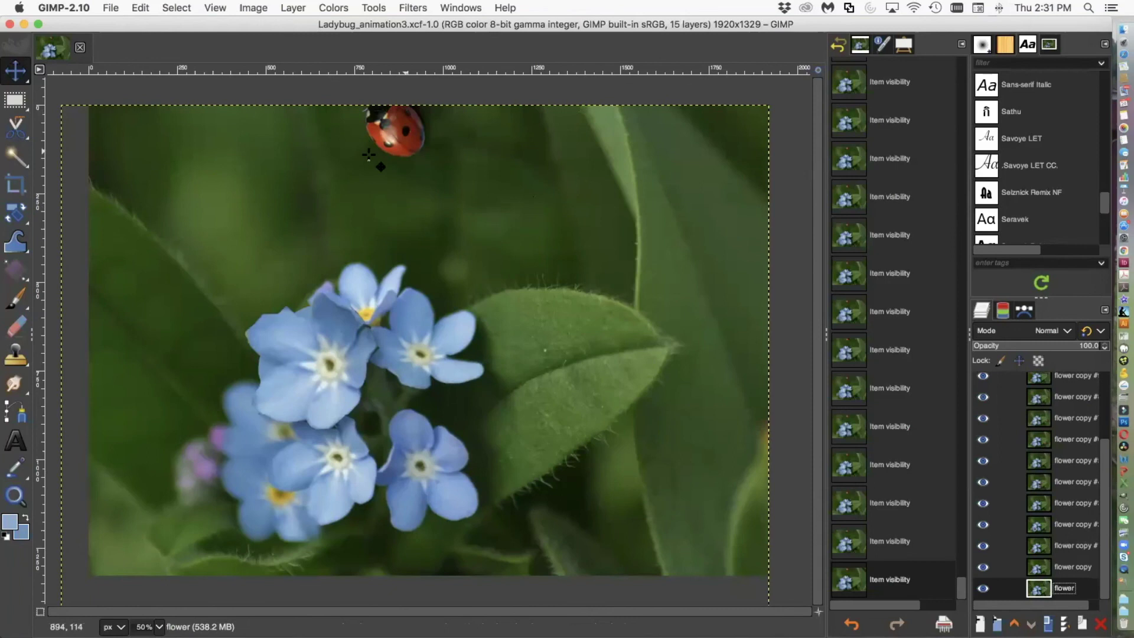
Start exporting Ladybug_animation3 to the project folder with GIF image as the file type.
left_click(108, 8)
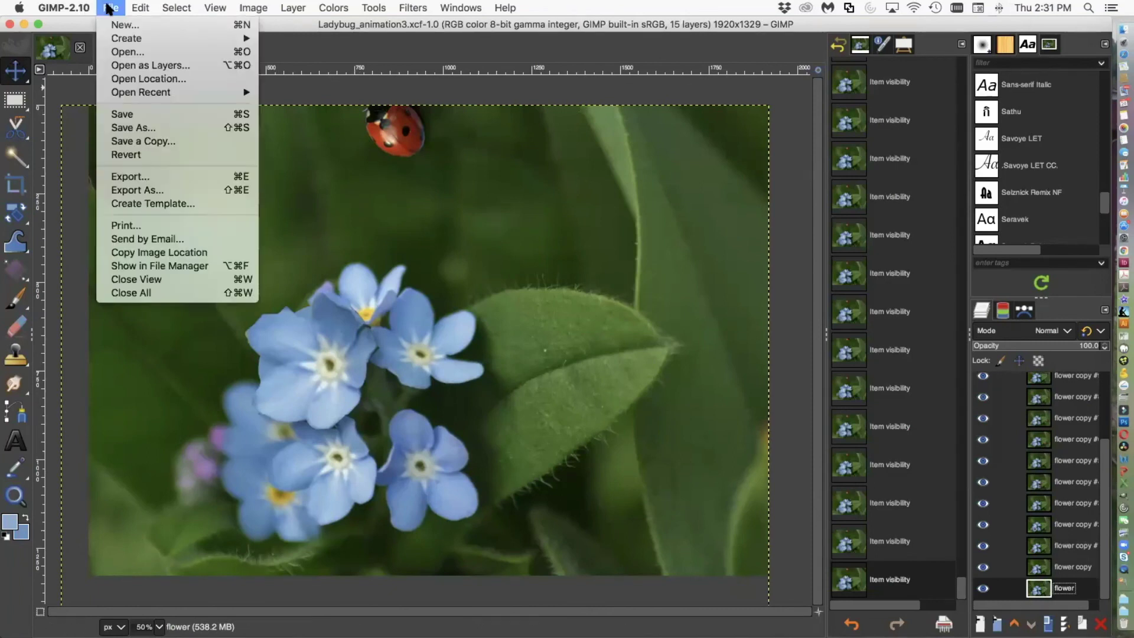
left_click(113, 178)
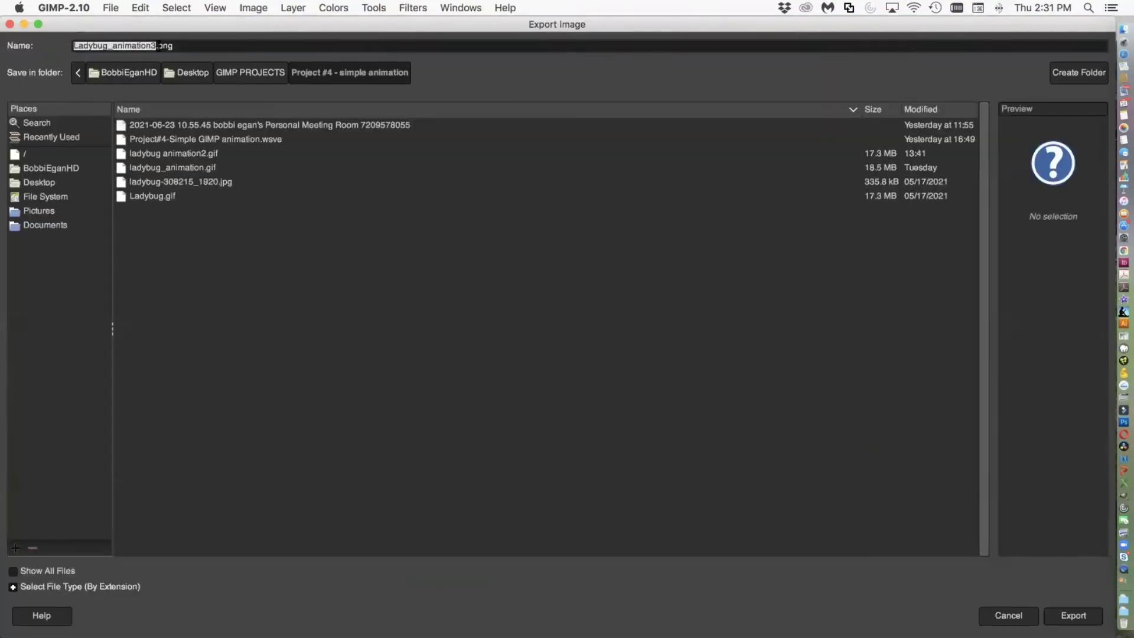
left_click(13, 587)
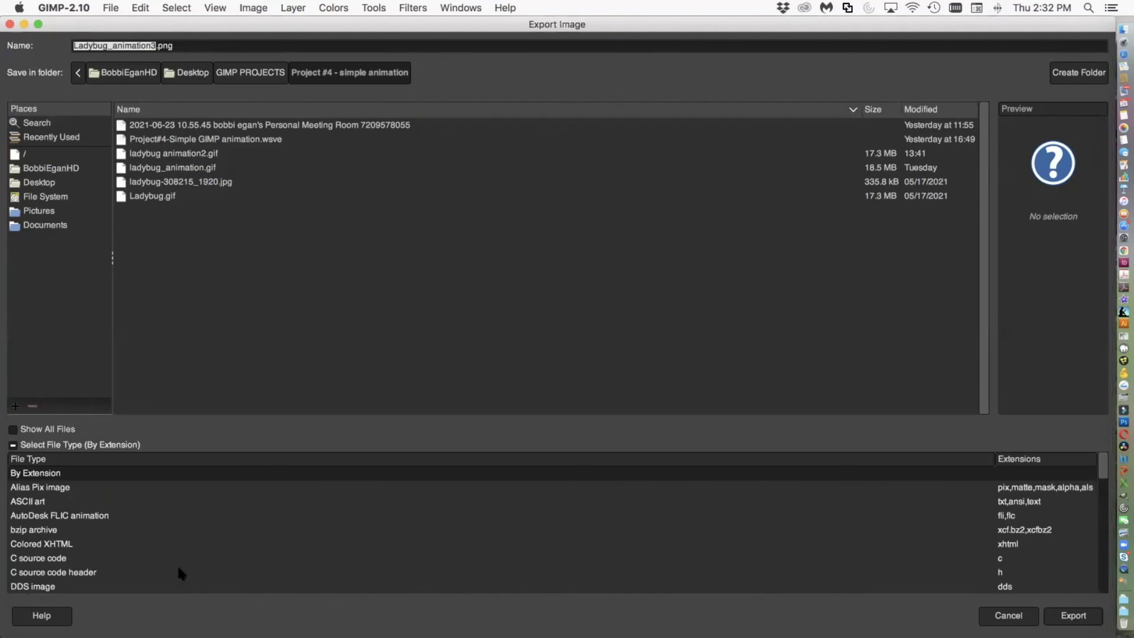
left_click_drag(1102, 477, 1104, 509)
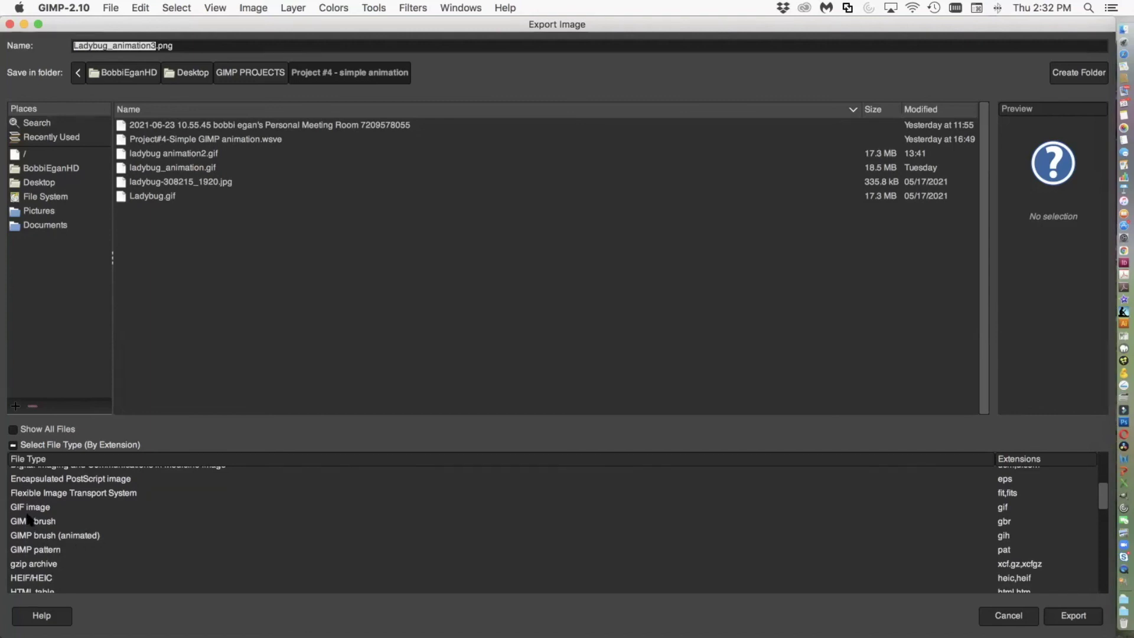
left_click(1004, 509)
left_click(1069, 616)
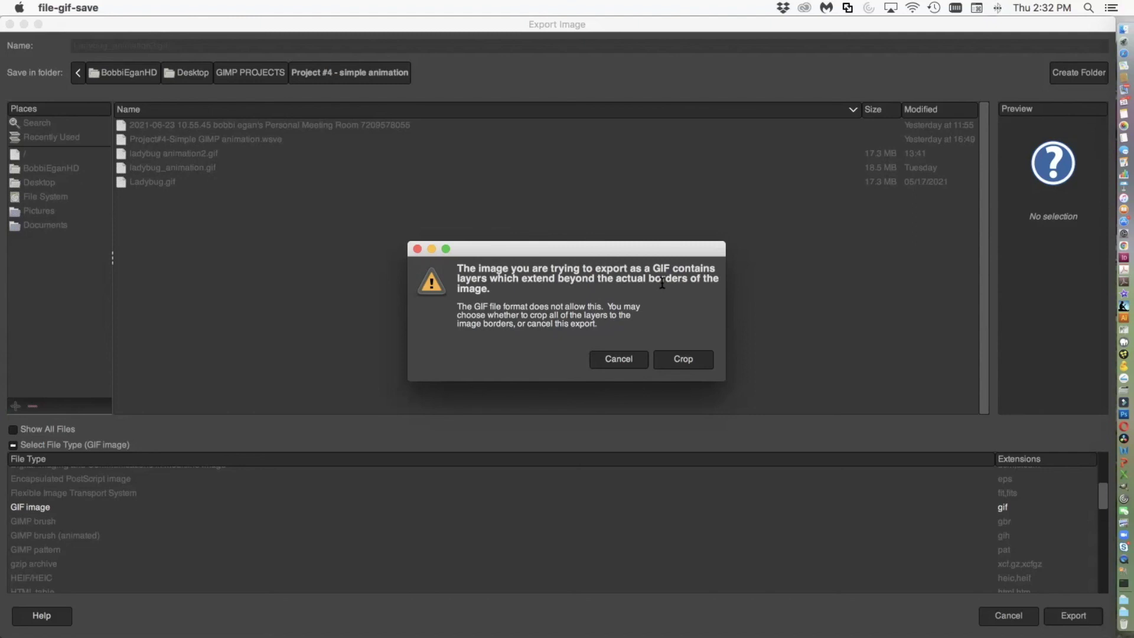
Crop the layers to the image borders and export the GIF with the As animation option enabled.
left_click(683, 354)
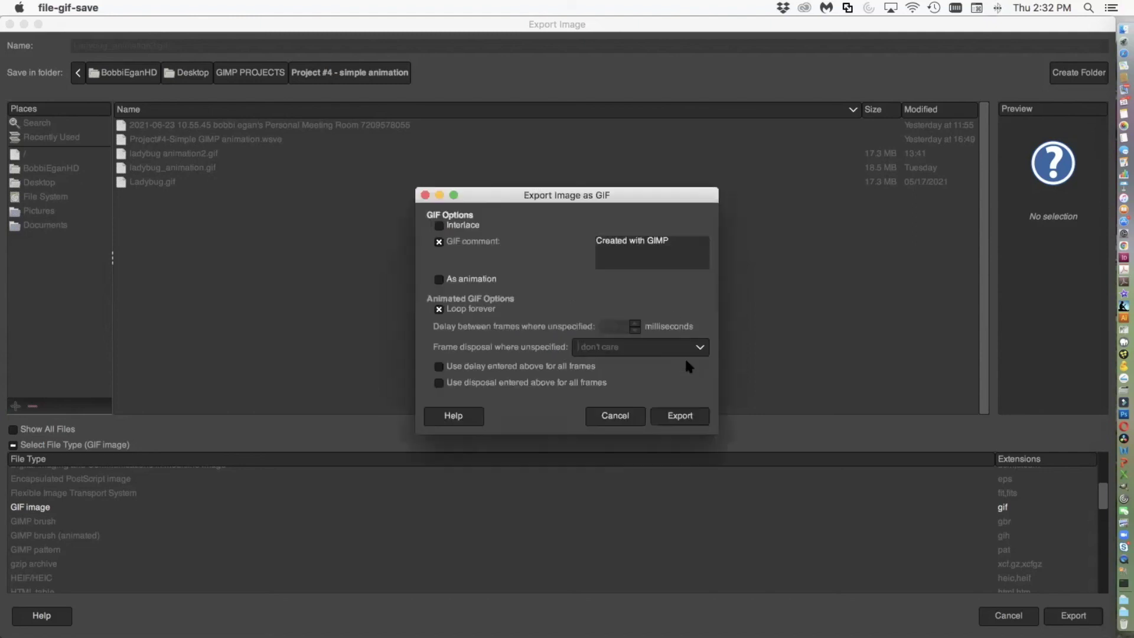
left_click(439, 280)
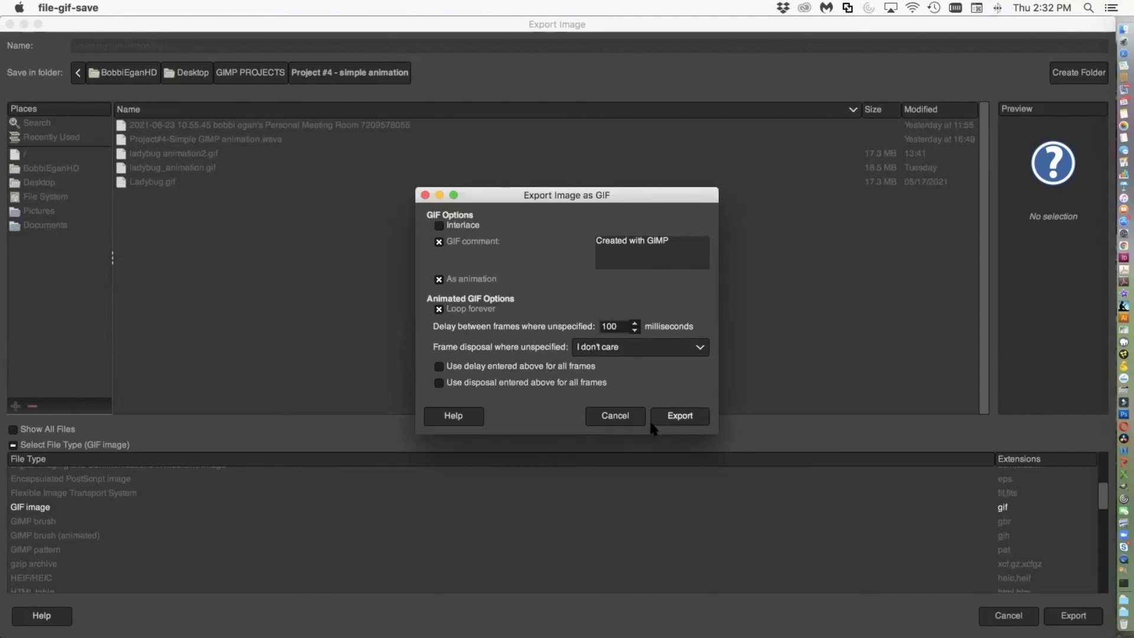
left_click(682, 421)
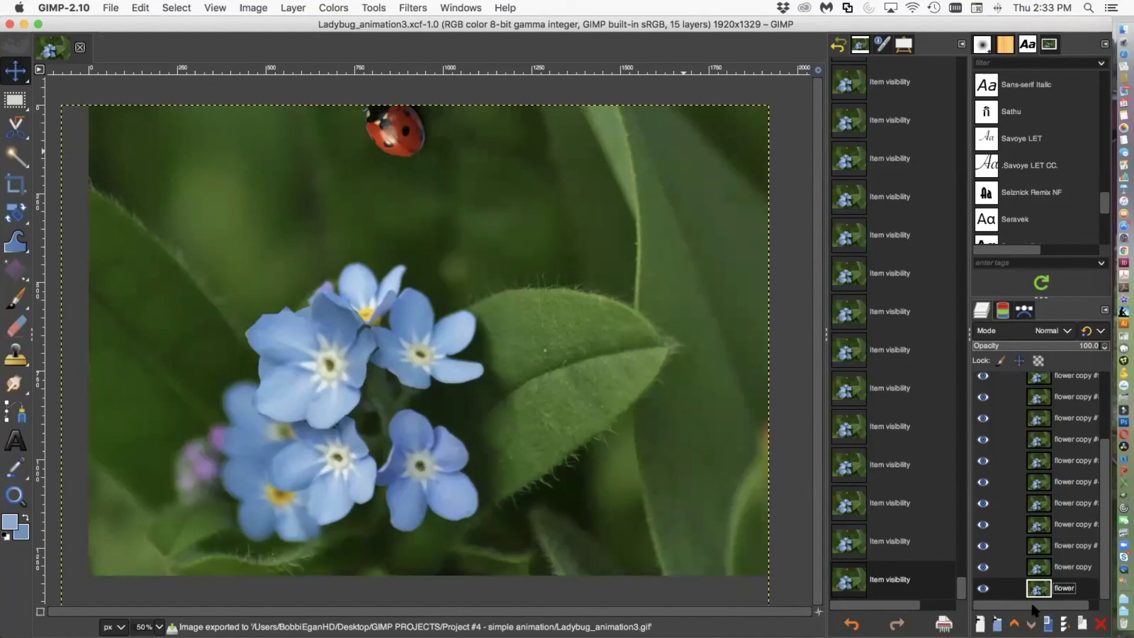
Open the exported Ladybug_animation3.gif from the Project #4 - simple animation folder.
left_click_drag(1032, 605, 1089, 602)
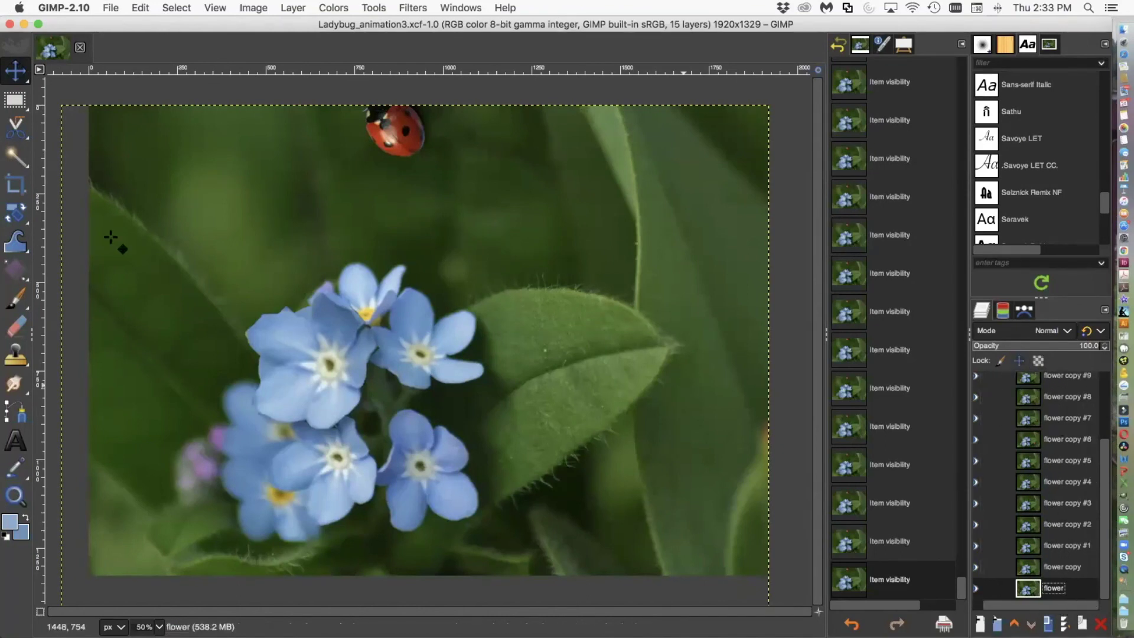
left_click(110, 8)
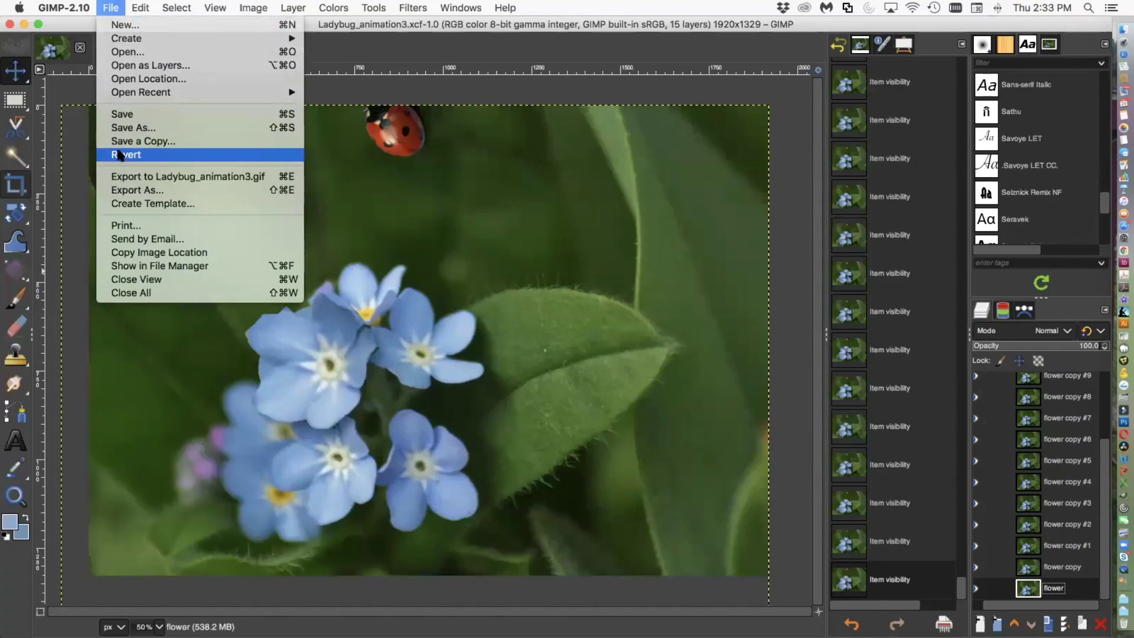
left_click(110, 52)
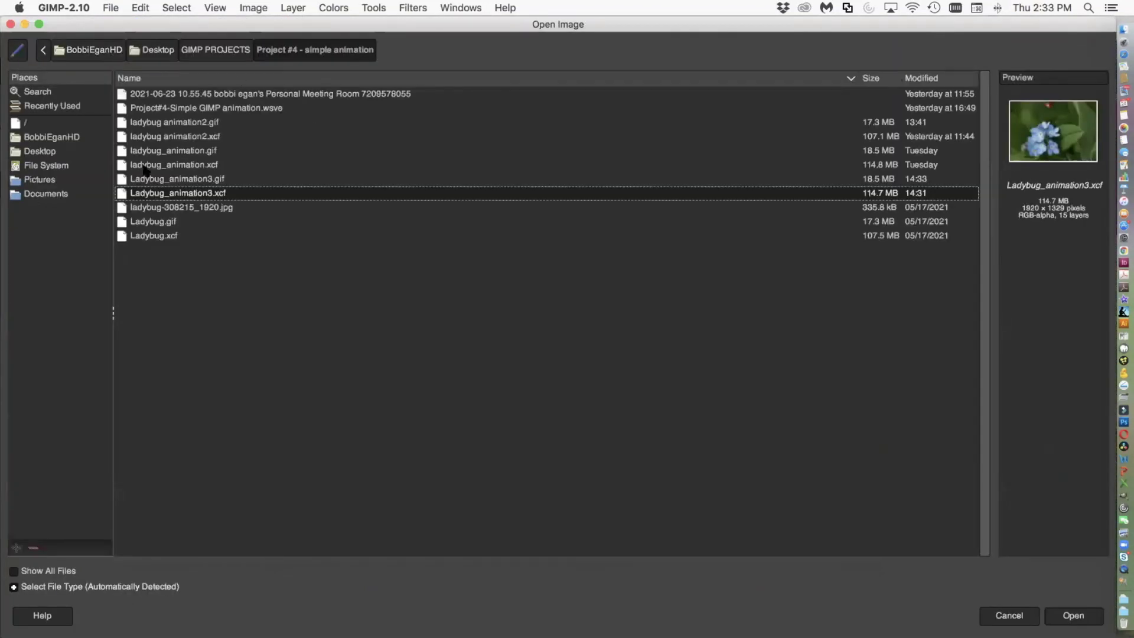
left_click(183, 183)
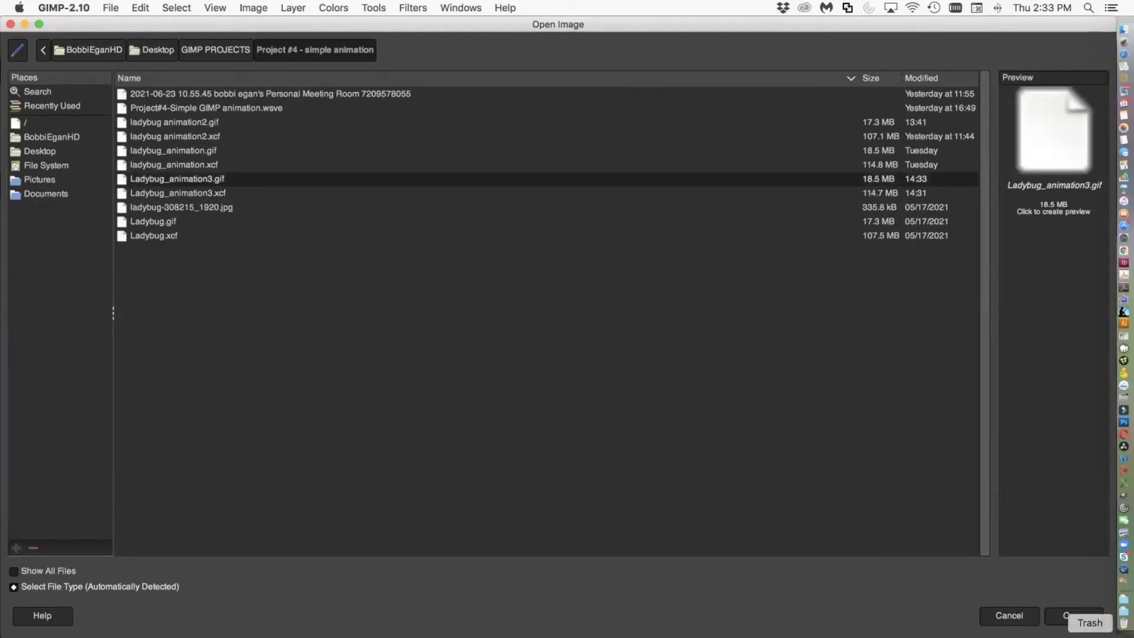
left_click(1072, 615)
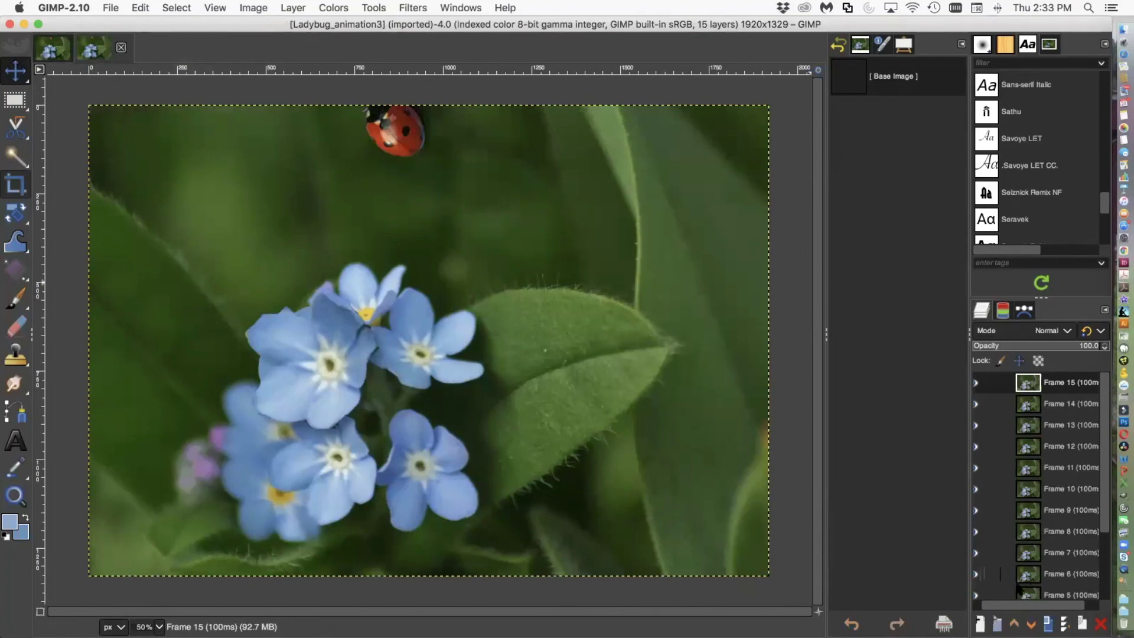
Compare the frame layers of the imported GIF with the layers of the original Ladybug_animation3.xcf project.
left_click_drag(1010, 602, 1097, 602)
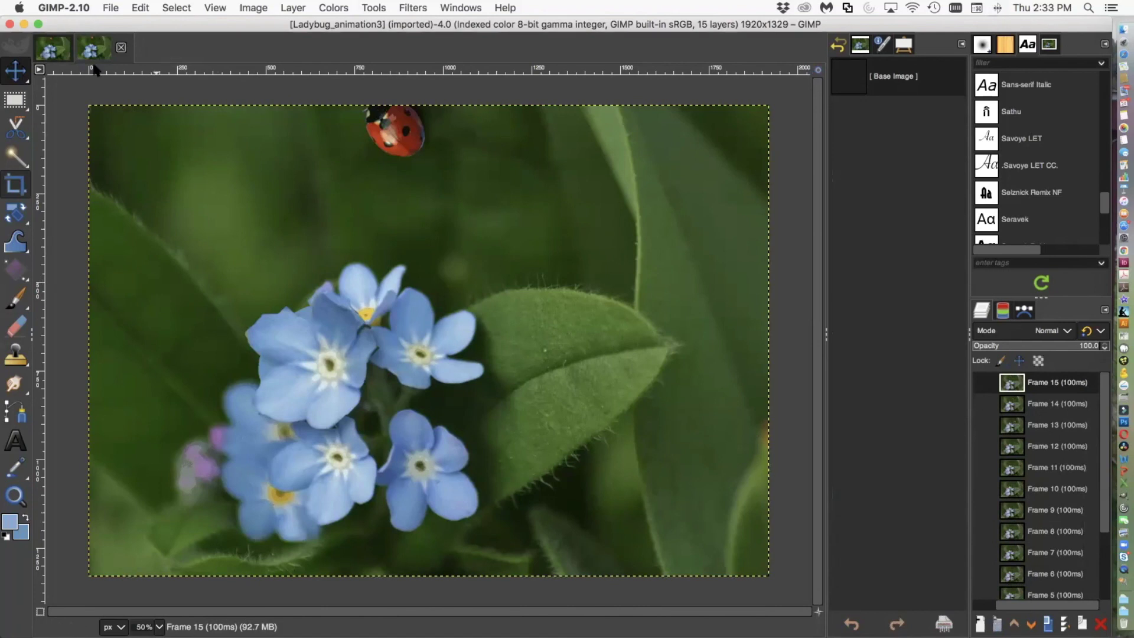
left_click(54, 52)
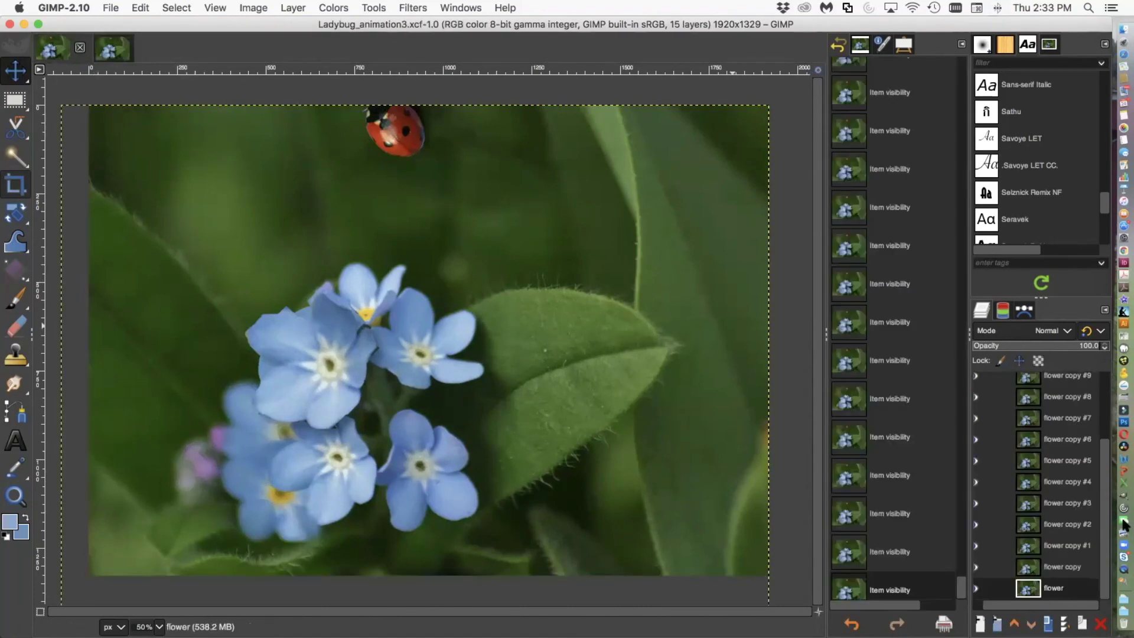
left_click(119, 50)
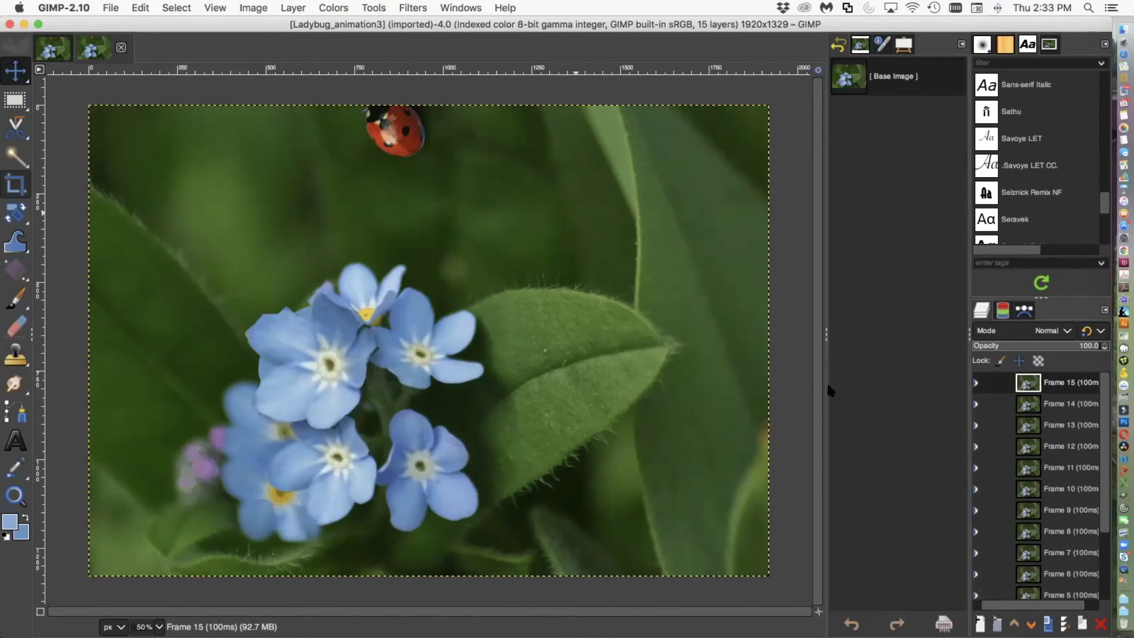
Open the animation Playback preview for the imported GIF and set its zoom to 51.0 %.
left_click(409, 8)
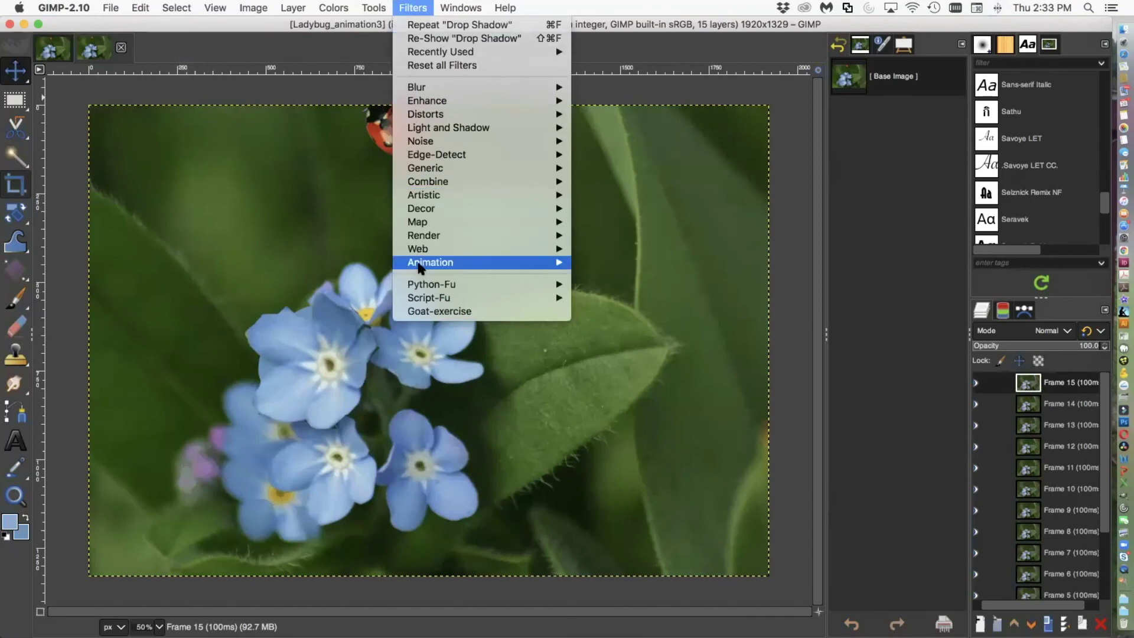
mouse_move(419, 267)
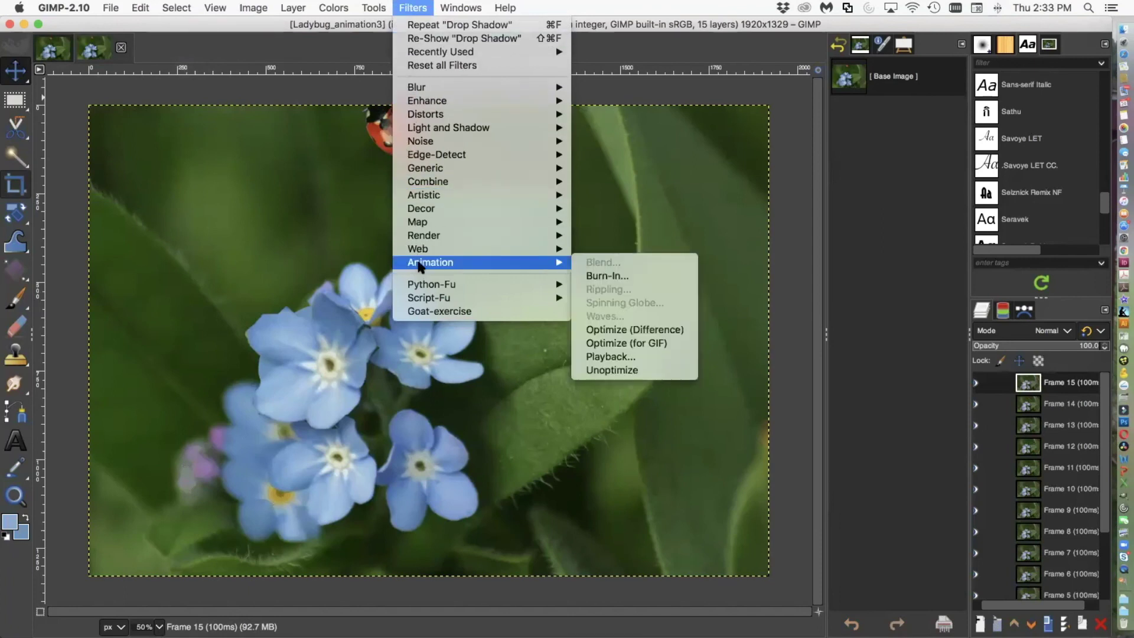
left_click(610, 357)
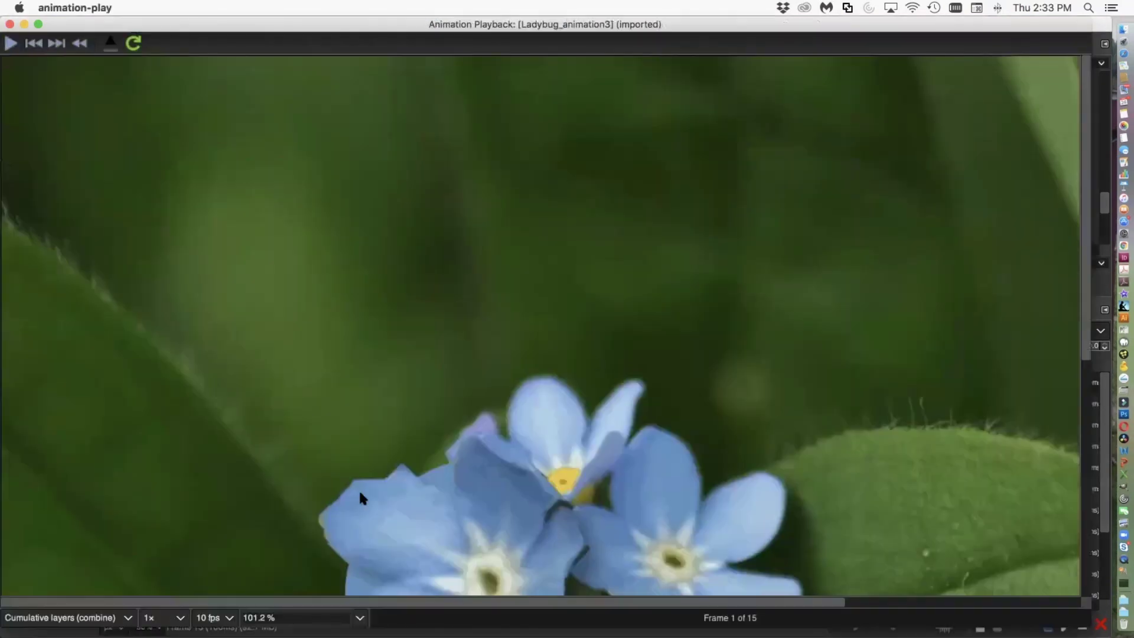
left_click(359, 619)
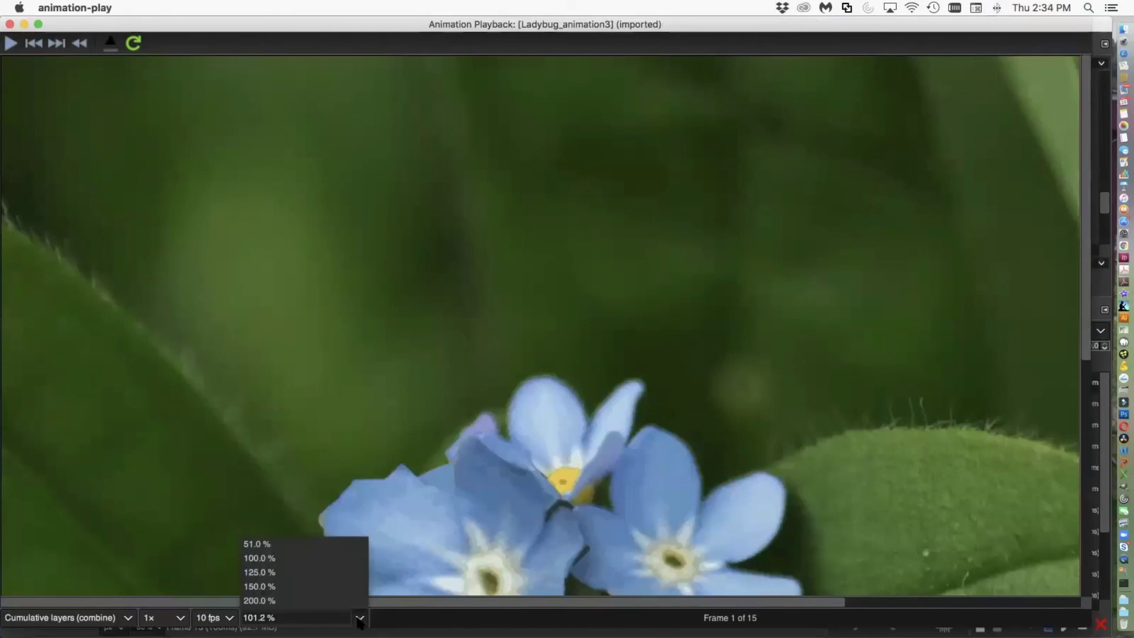
left_click(276, 558)
left_click(358, 618)
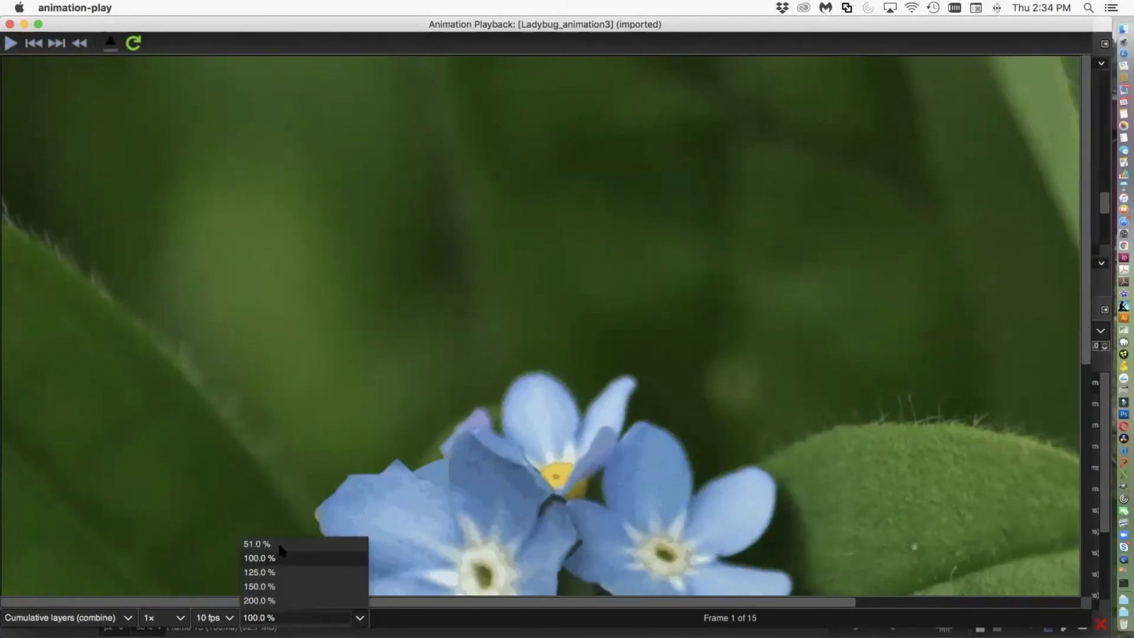
left_click(274, 541)
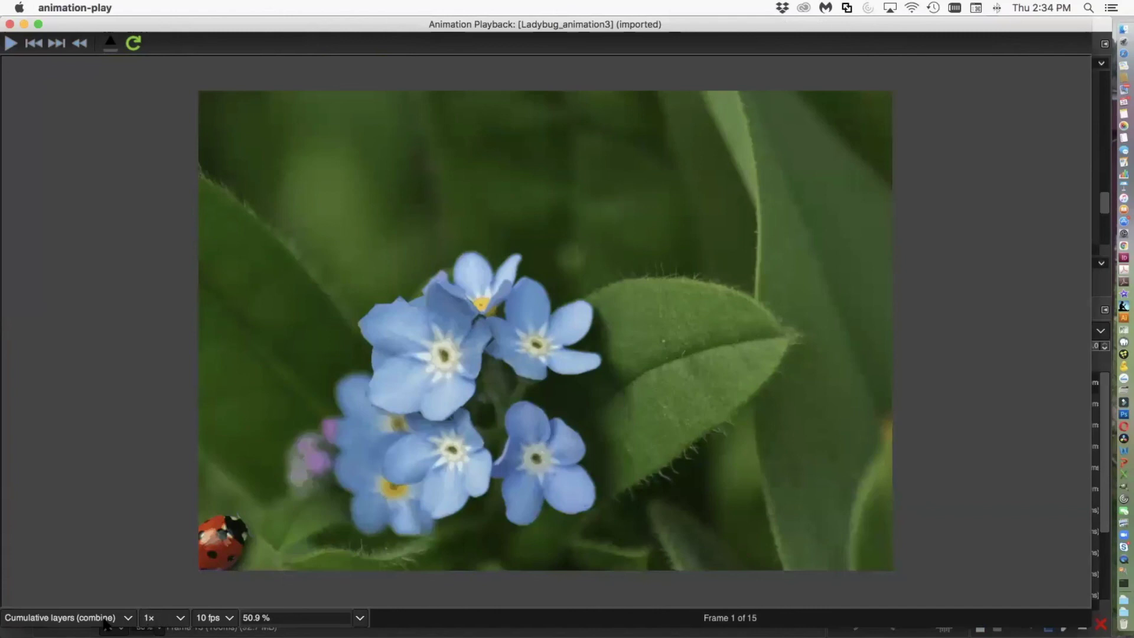
Keep the playback mode at Cumulative layers (combine) and set the playback speed to 0.5x.
left_click(128, 618)
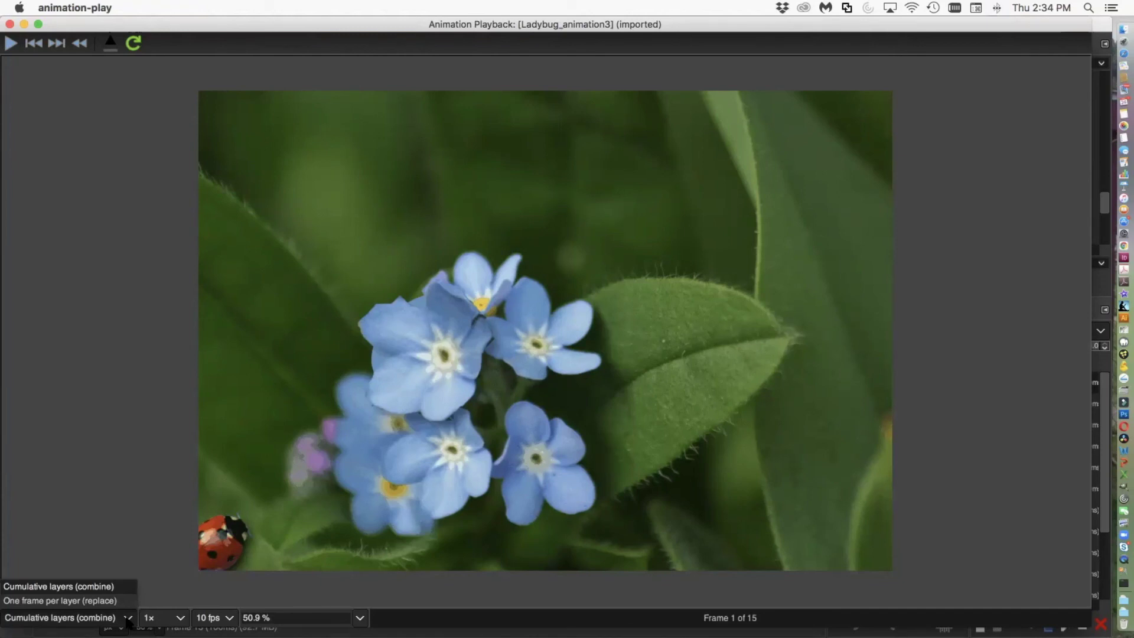
left_click(101, 586)
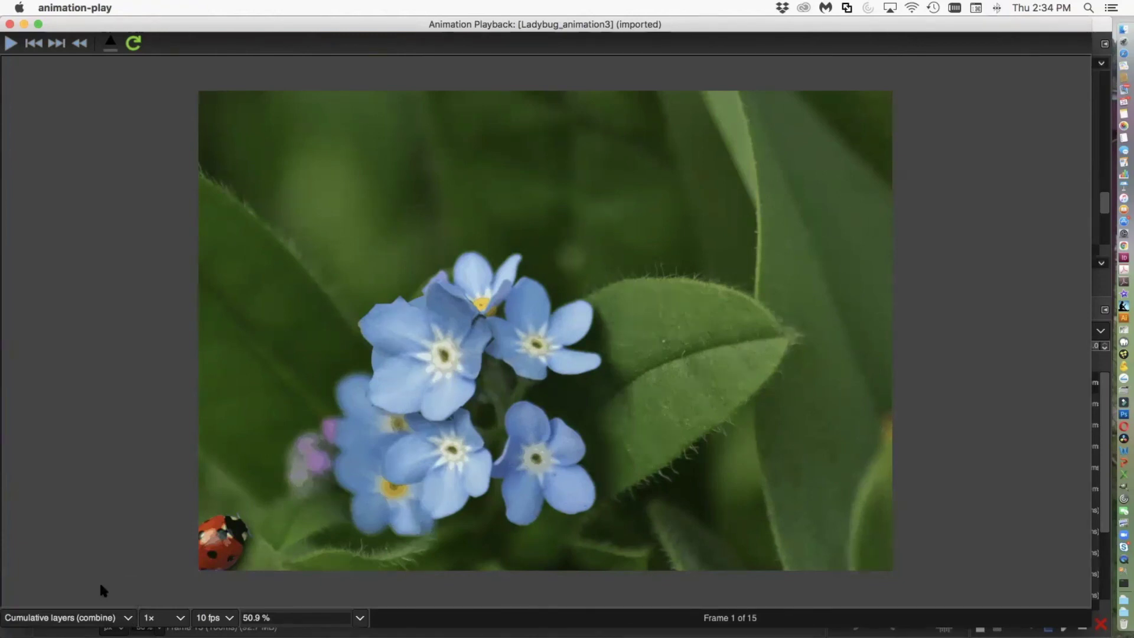
left_click(181, 619)
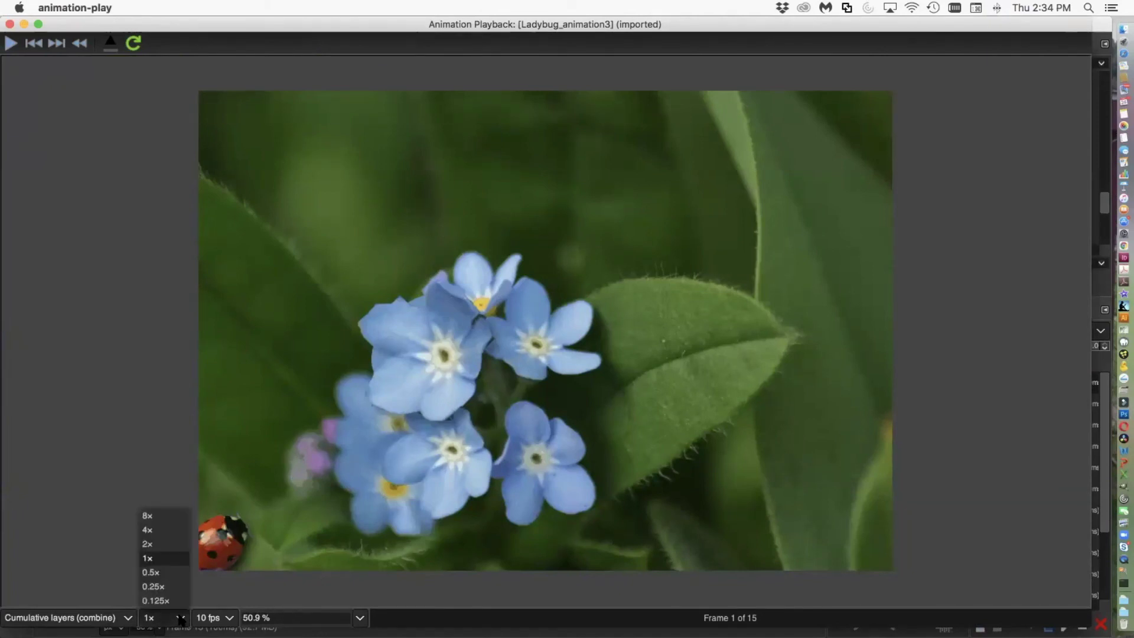
left_click(155, 573)
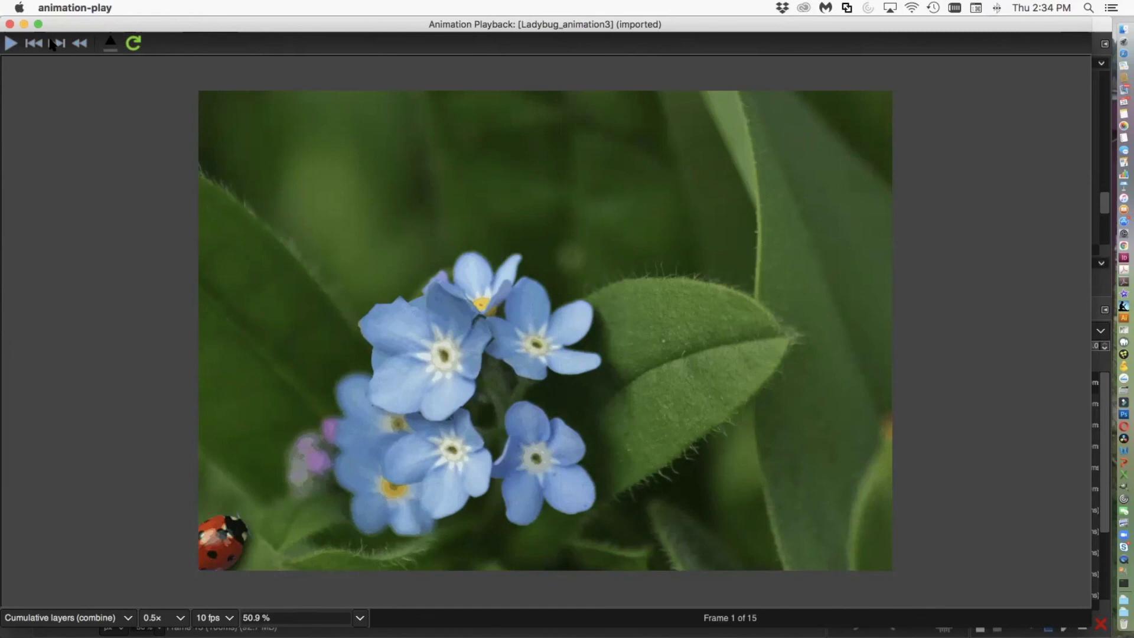
Play the ladybug animation, stop it at the last frame, and close the playback preview.
left_click(10, 43)
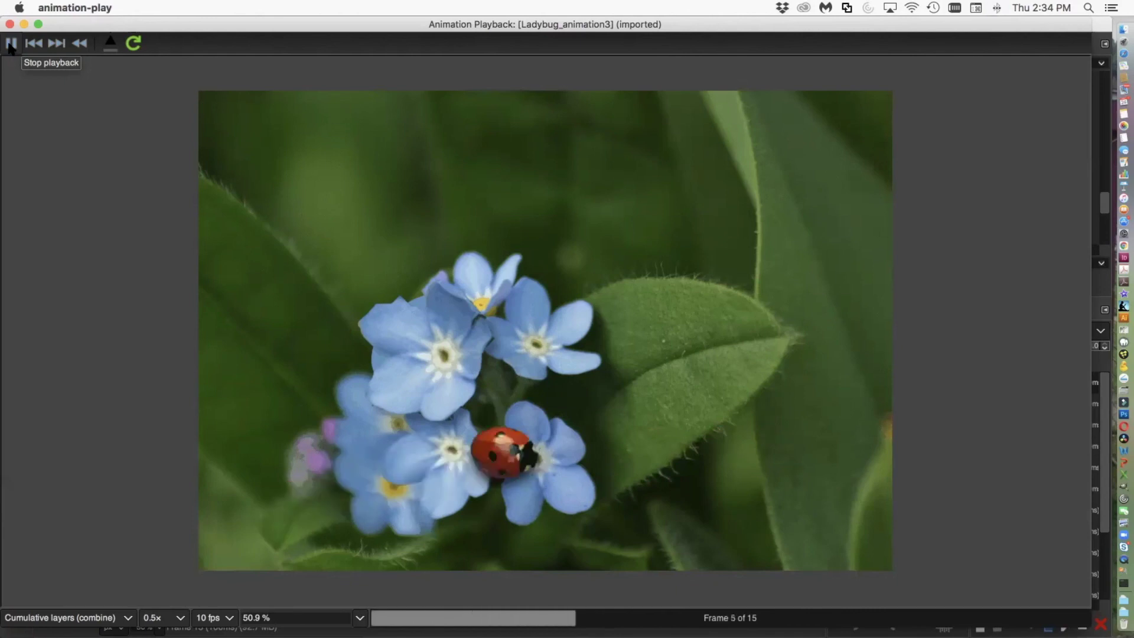
left_click(11, 43)
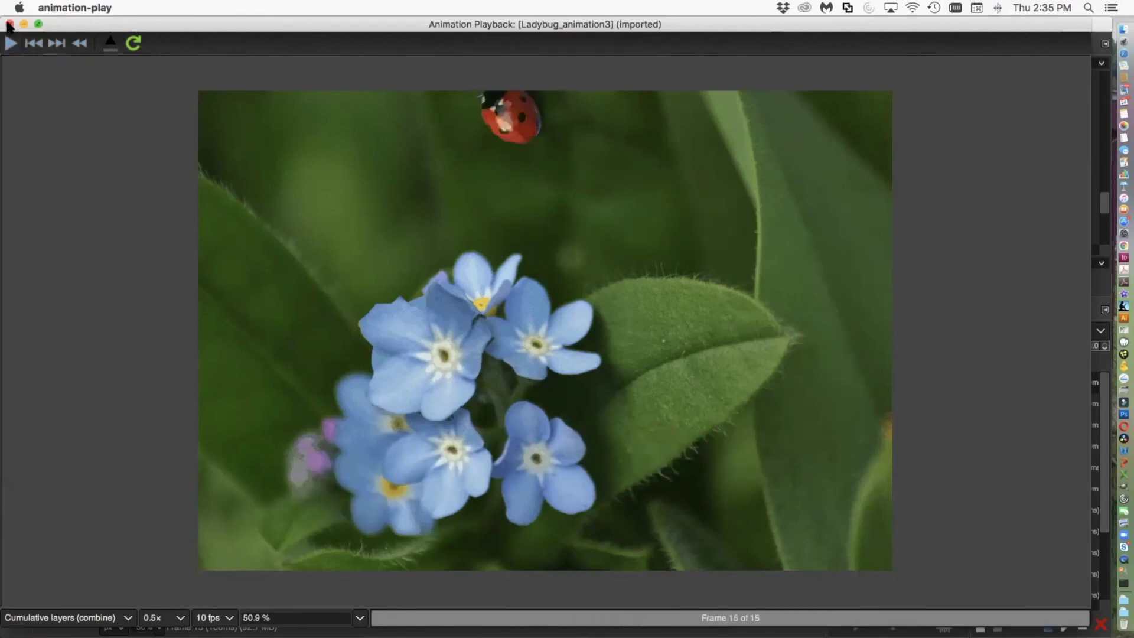
left_click(9, 24)
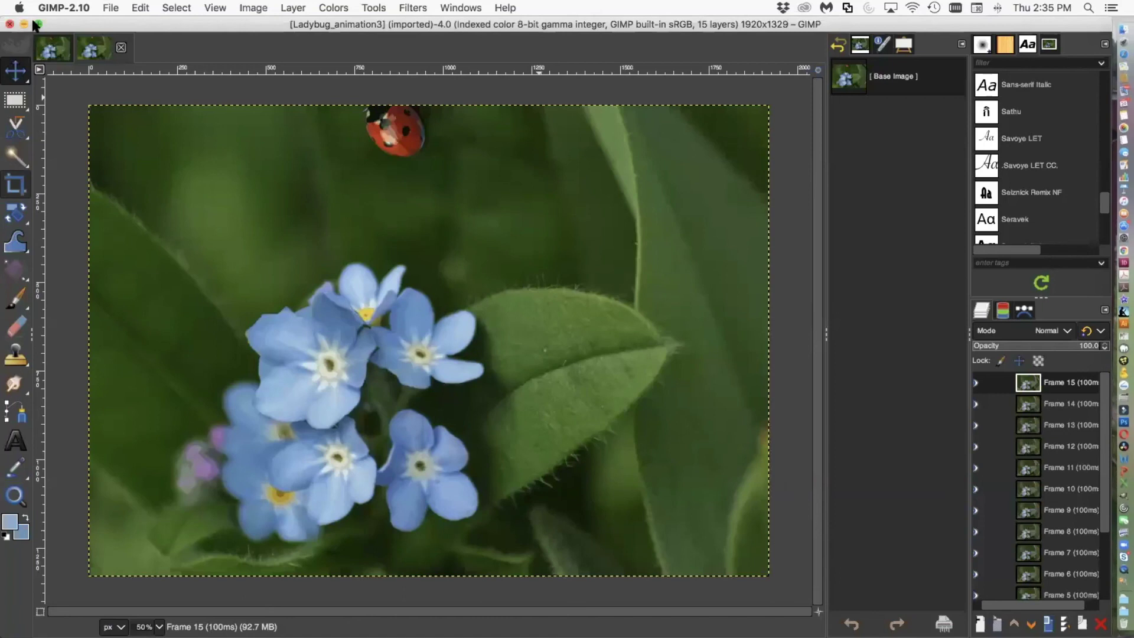